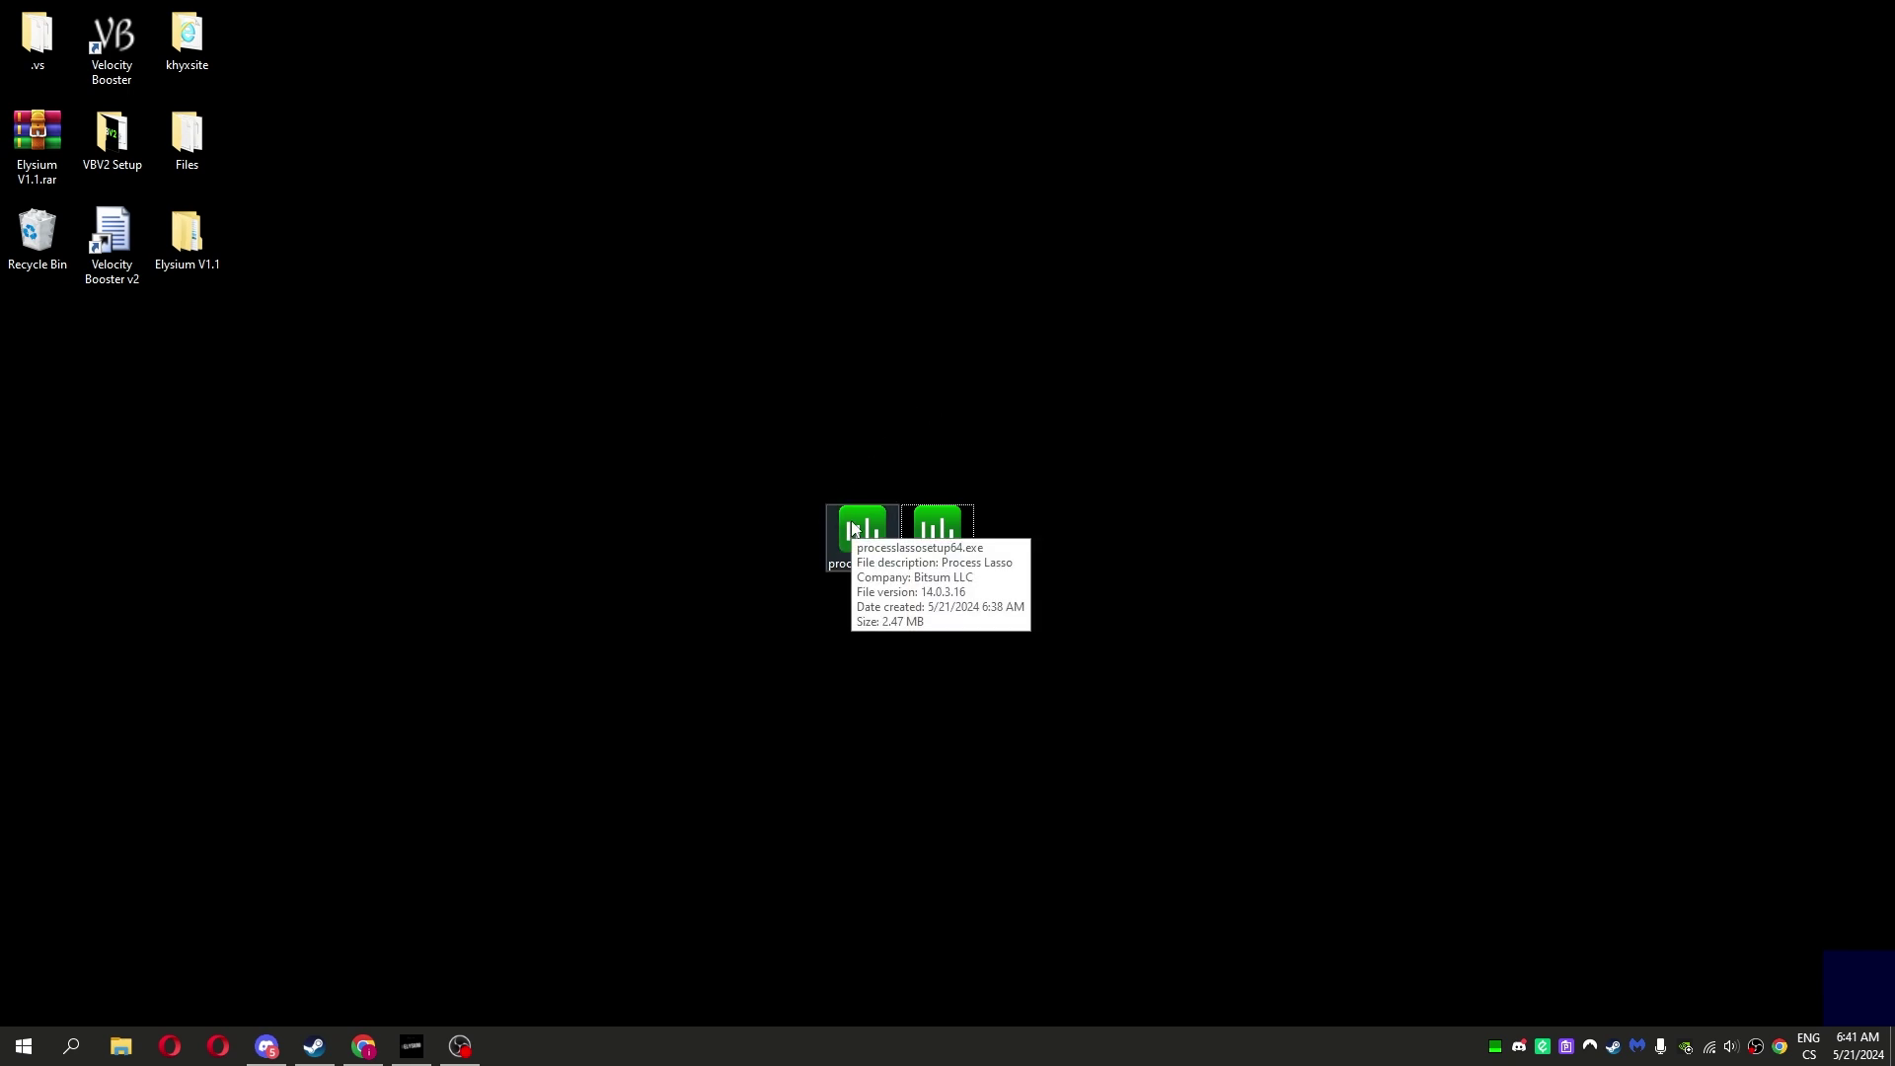
- Launch Process Lasso from its desktop icon
double_click(929, 536)
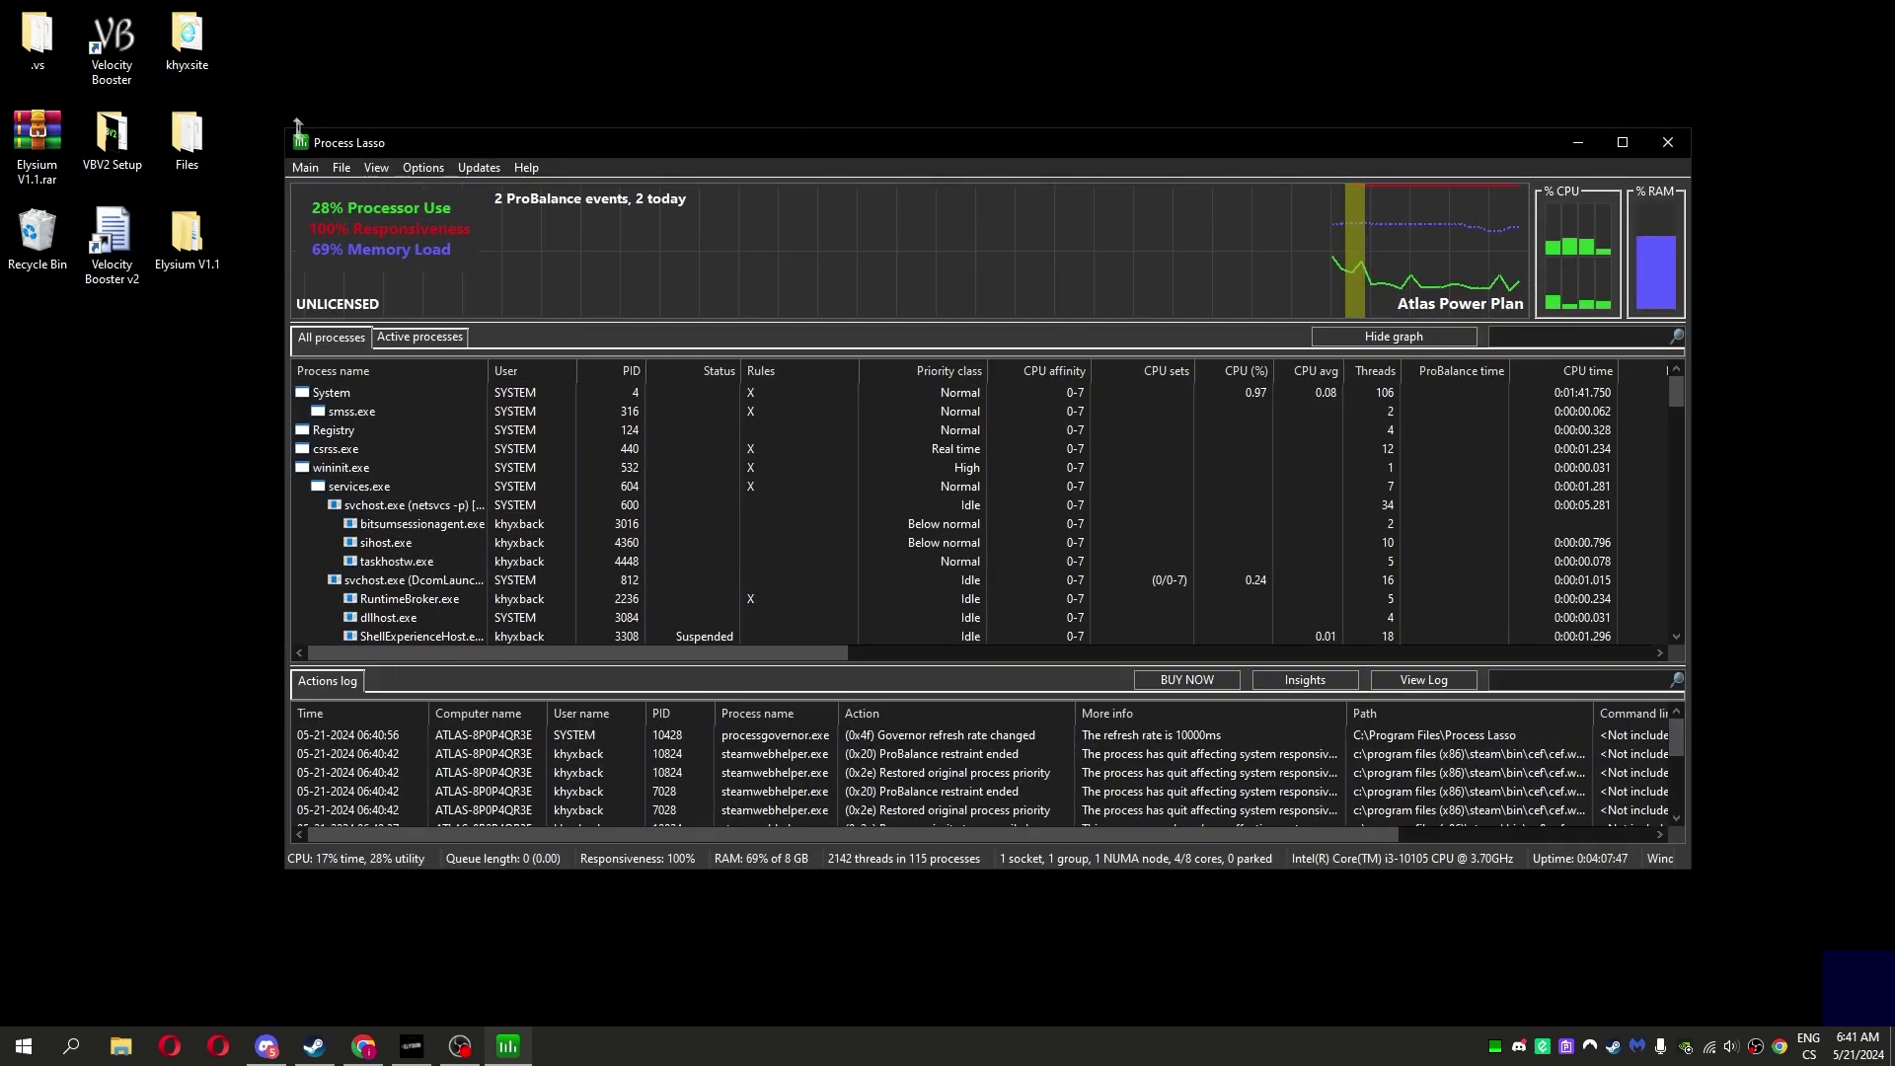
- Pause the GUI refresh interval from the General options, leaving the governor interval at 10 seconds
left_click(418, 168)
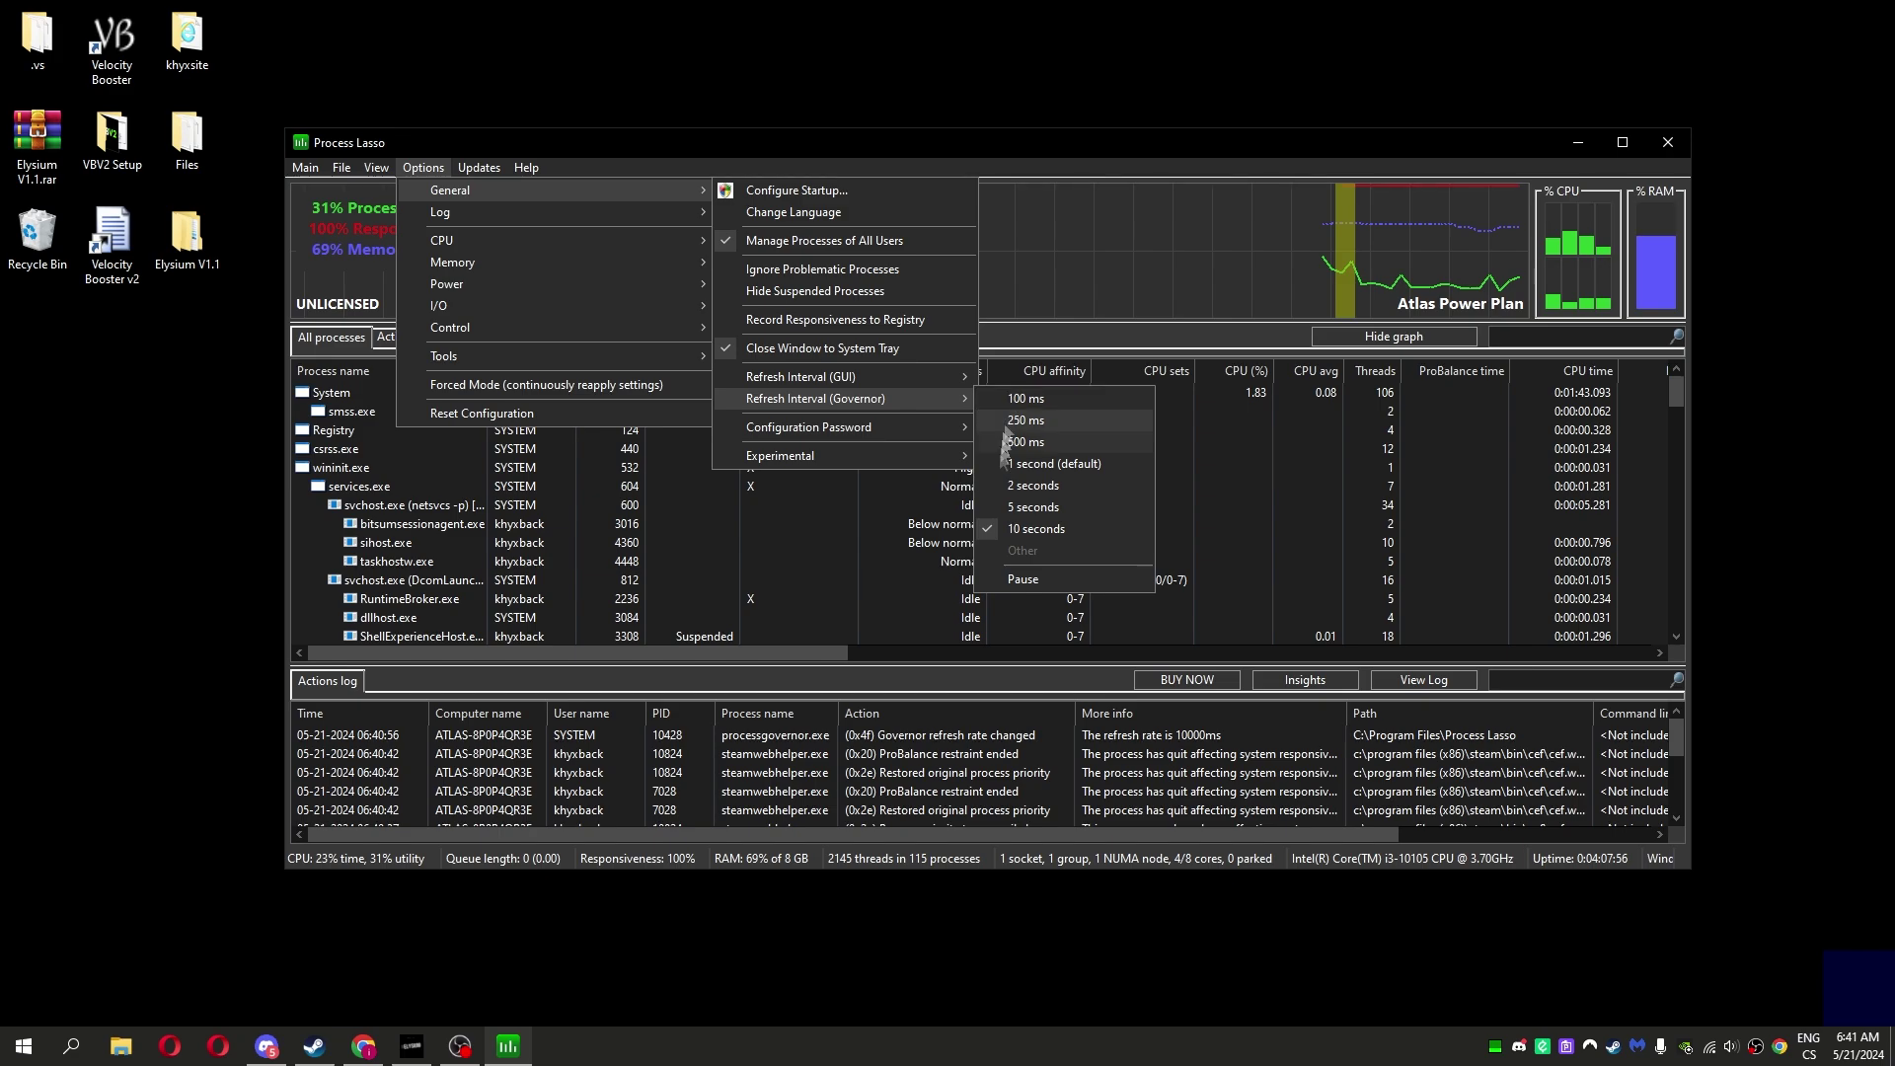
left_click(1042, 579)
left_click(423, 168)
mouse_move(441, 212)
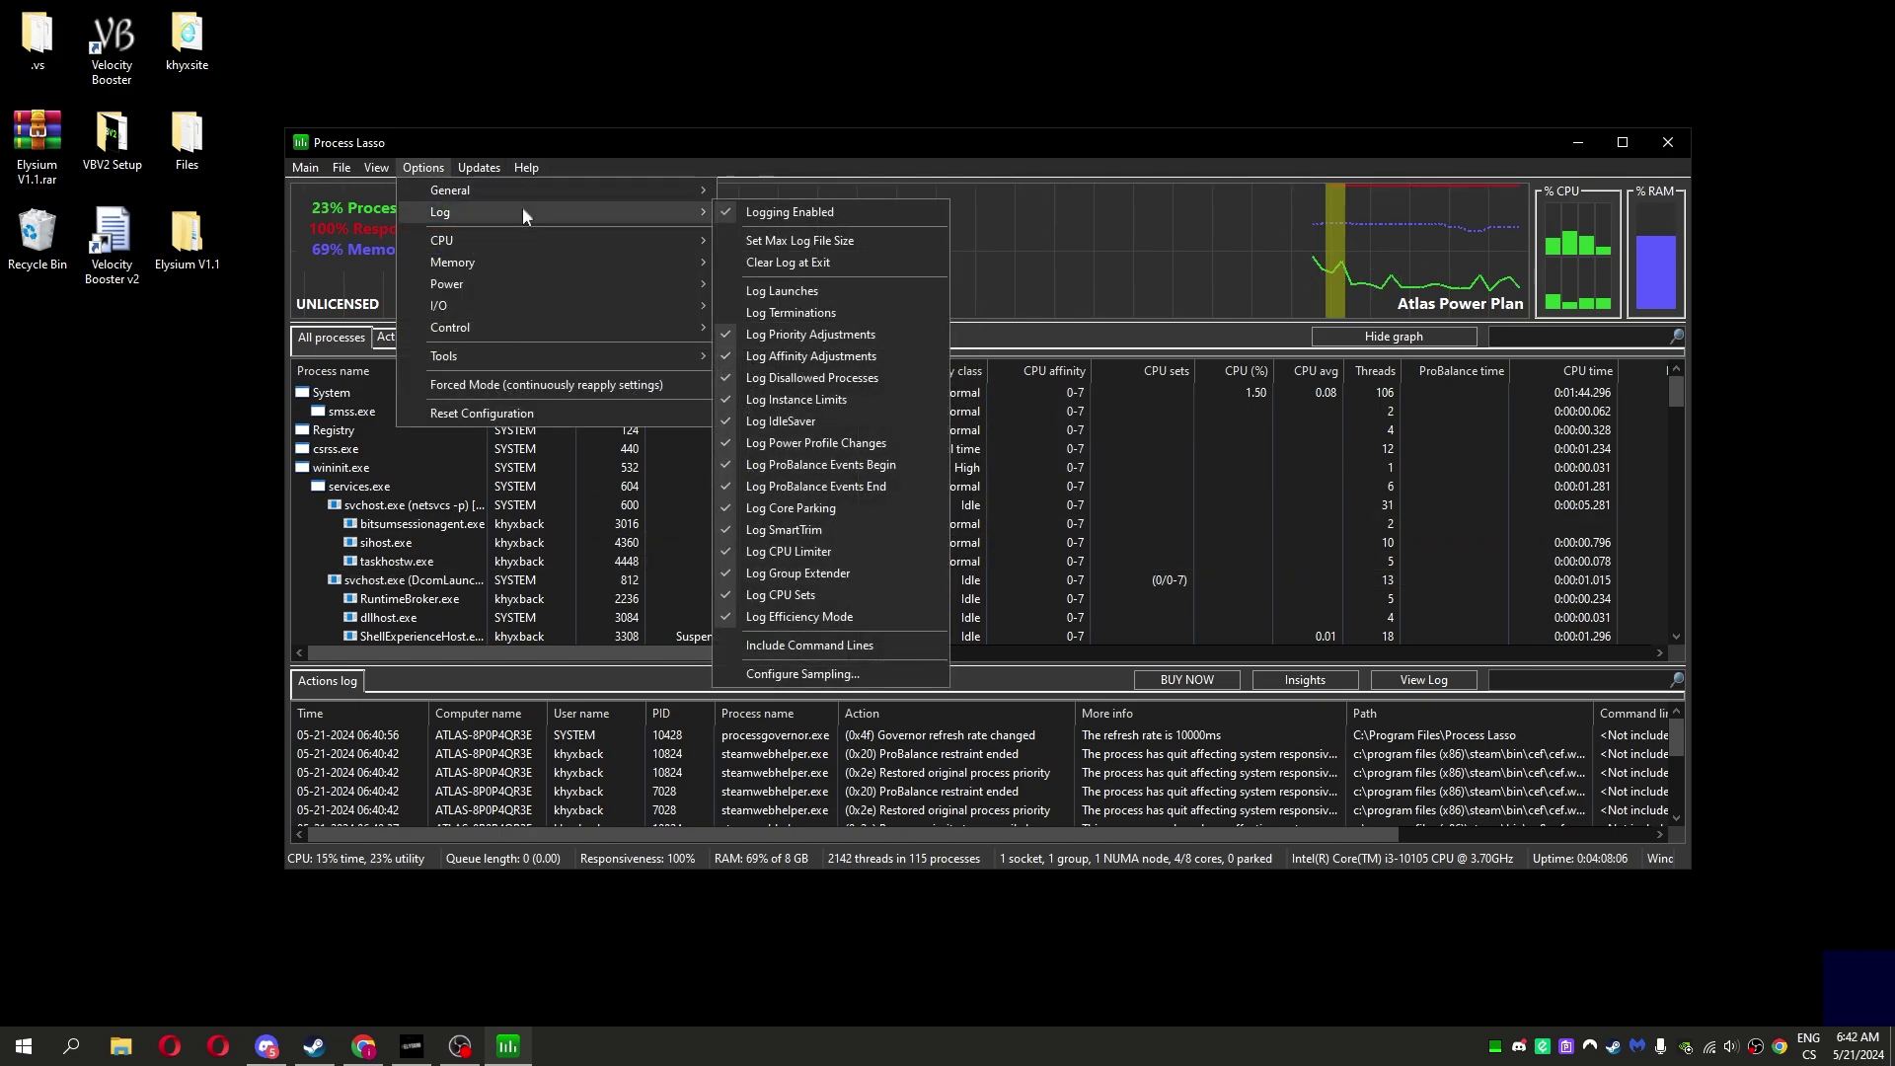
mouse_move(801, 376)
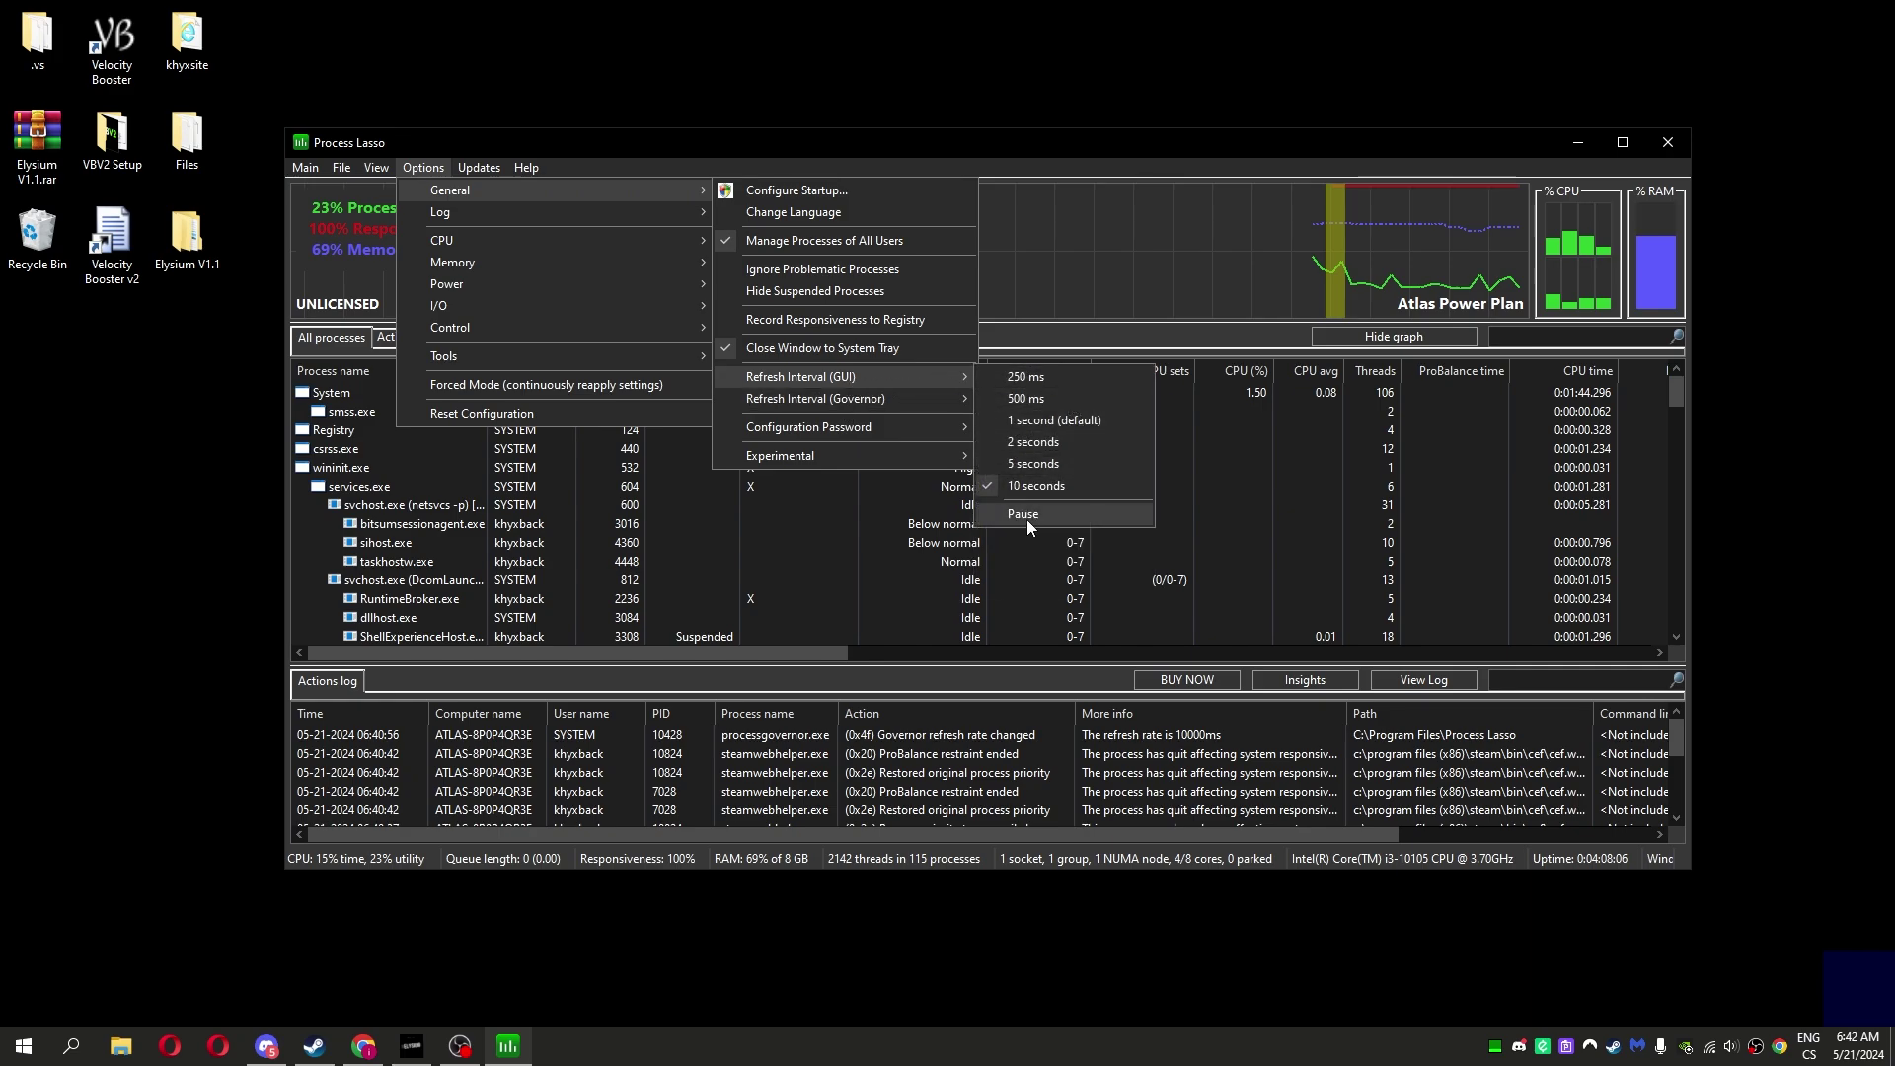
left_click(1027, 521)
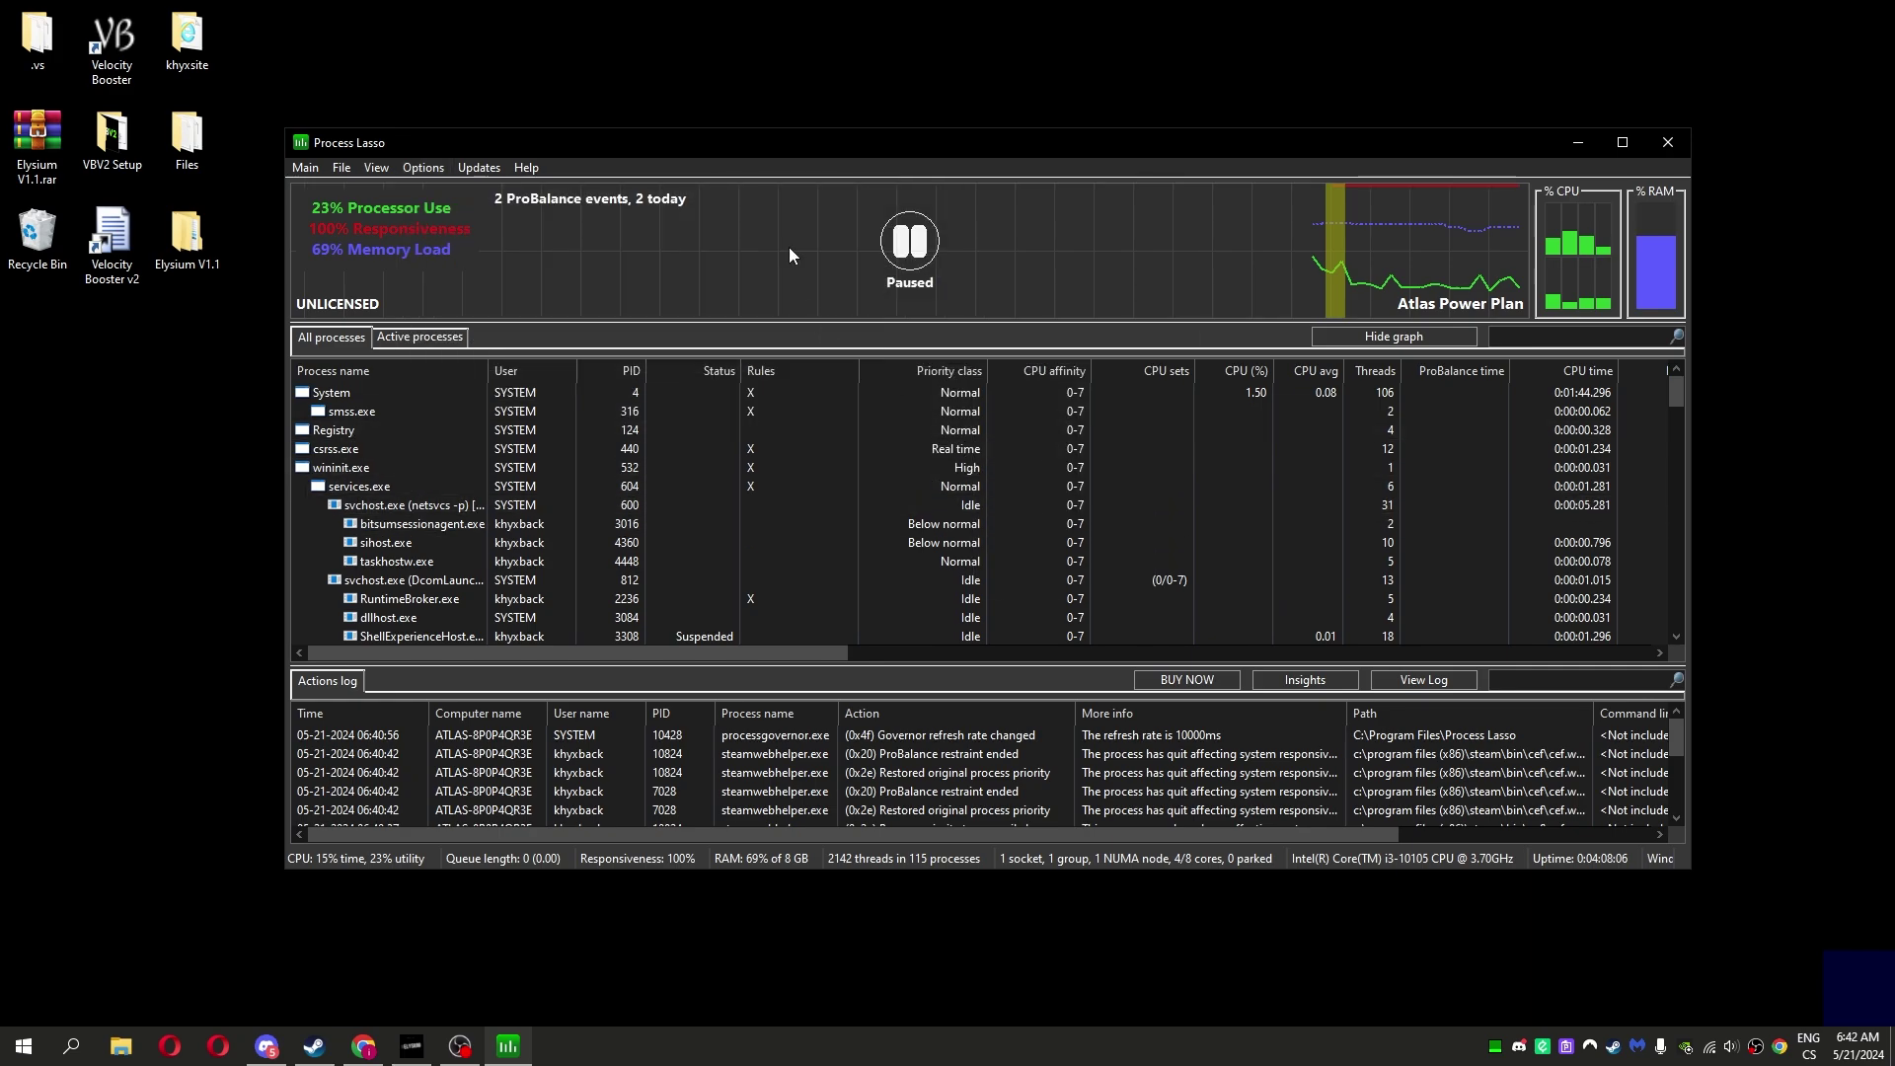
- Browse the CPU options and bring up the CPU Limiter rule editor
left_click(417, 170)
mouse_move(441, 241)
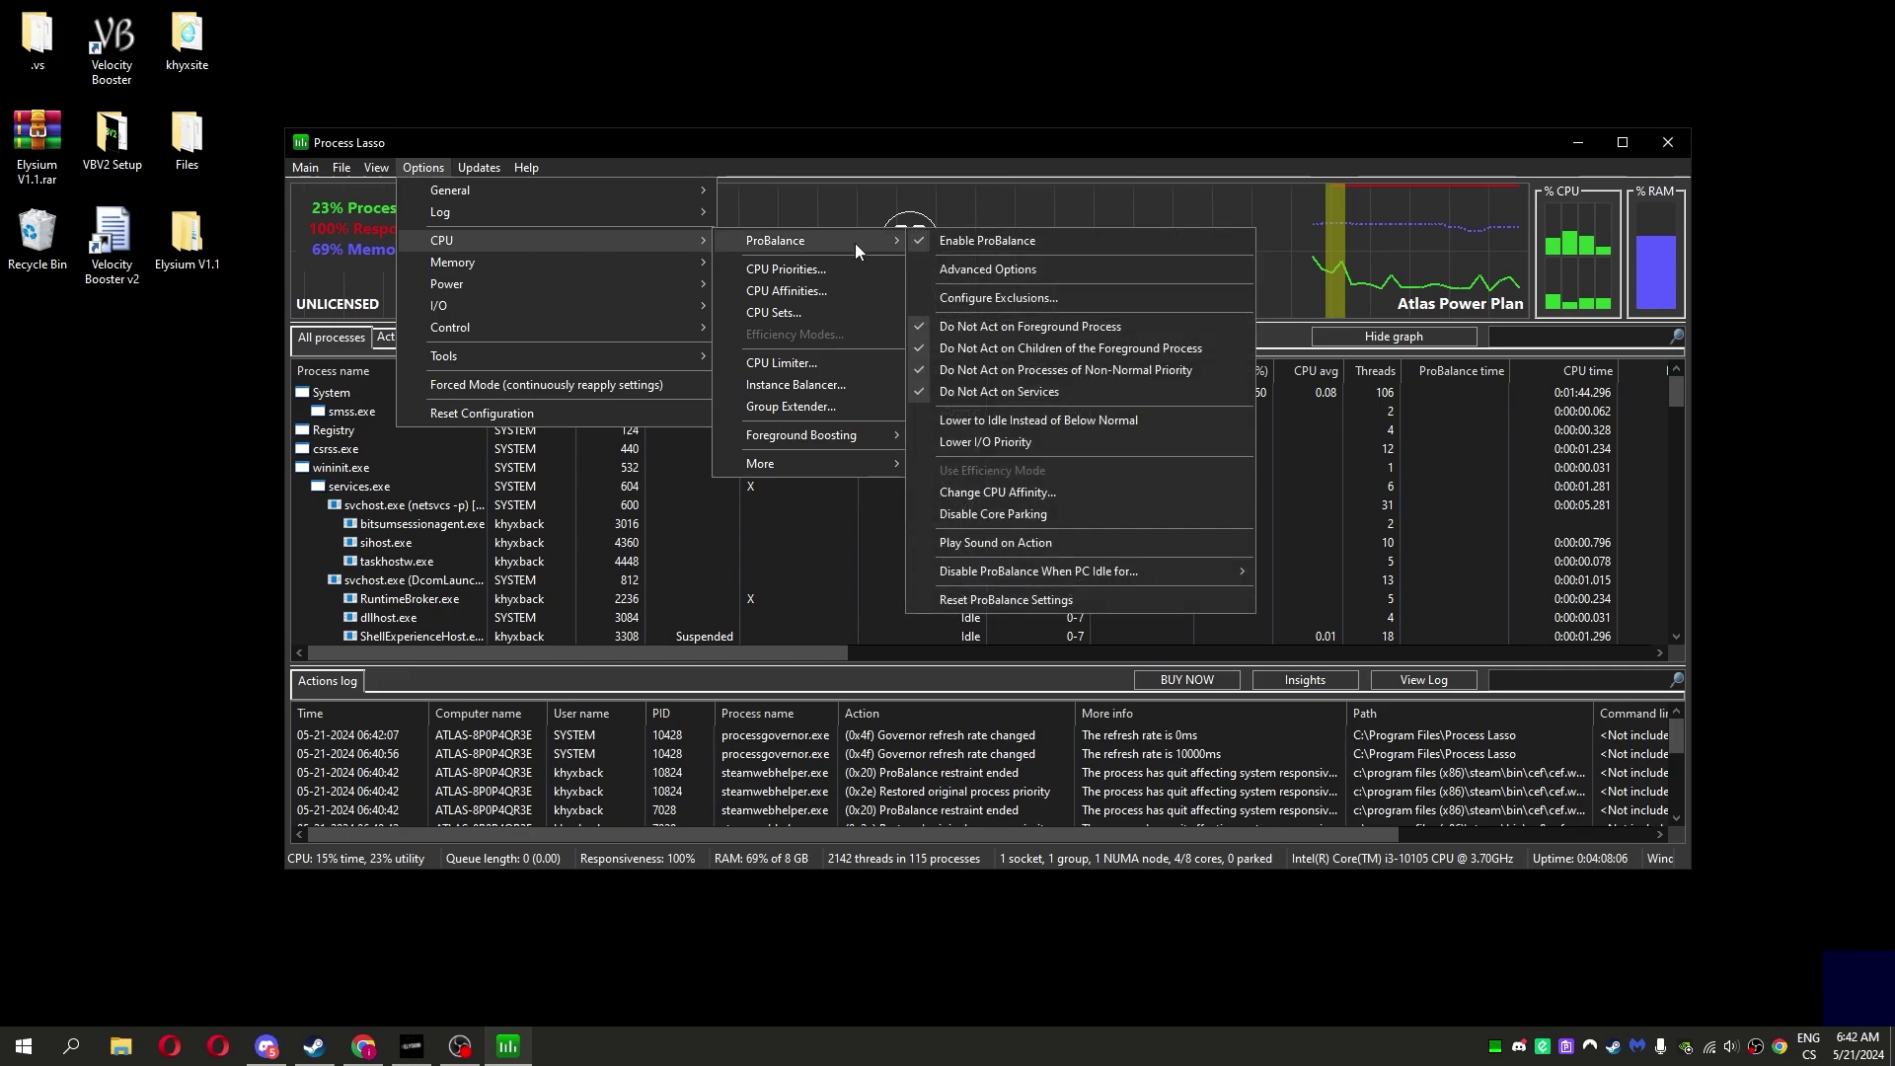
mouse_move(807, 240)
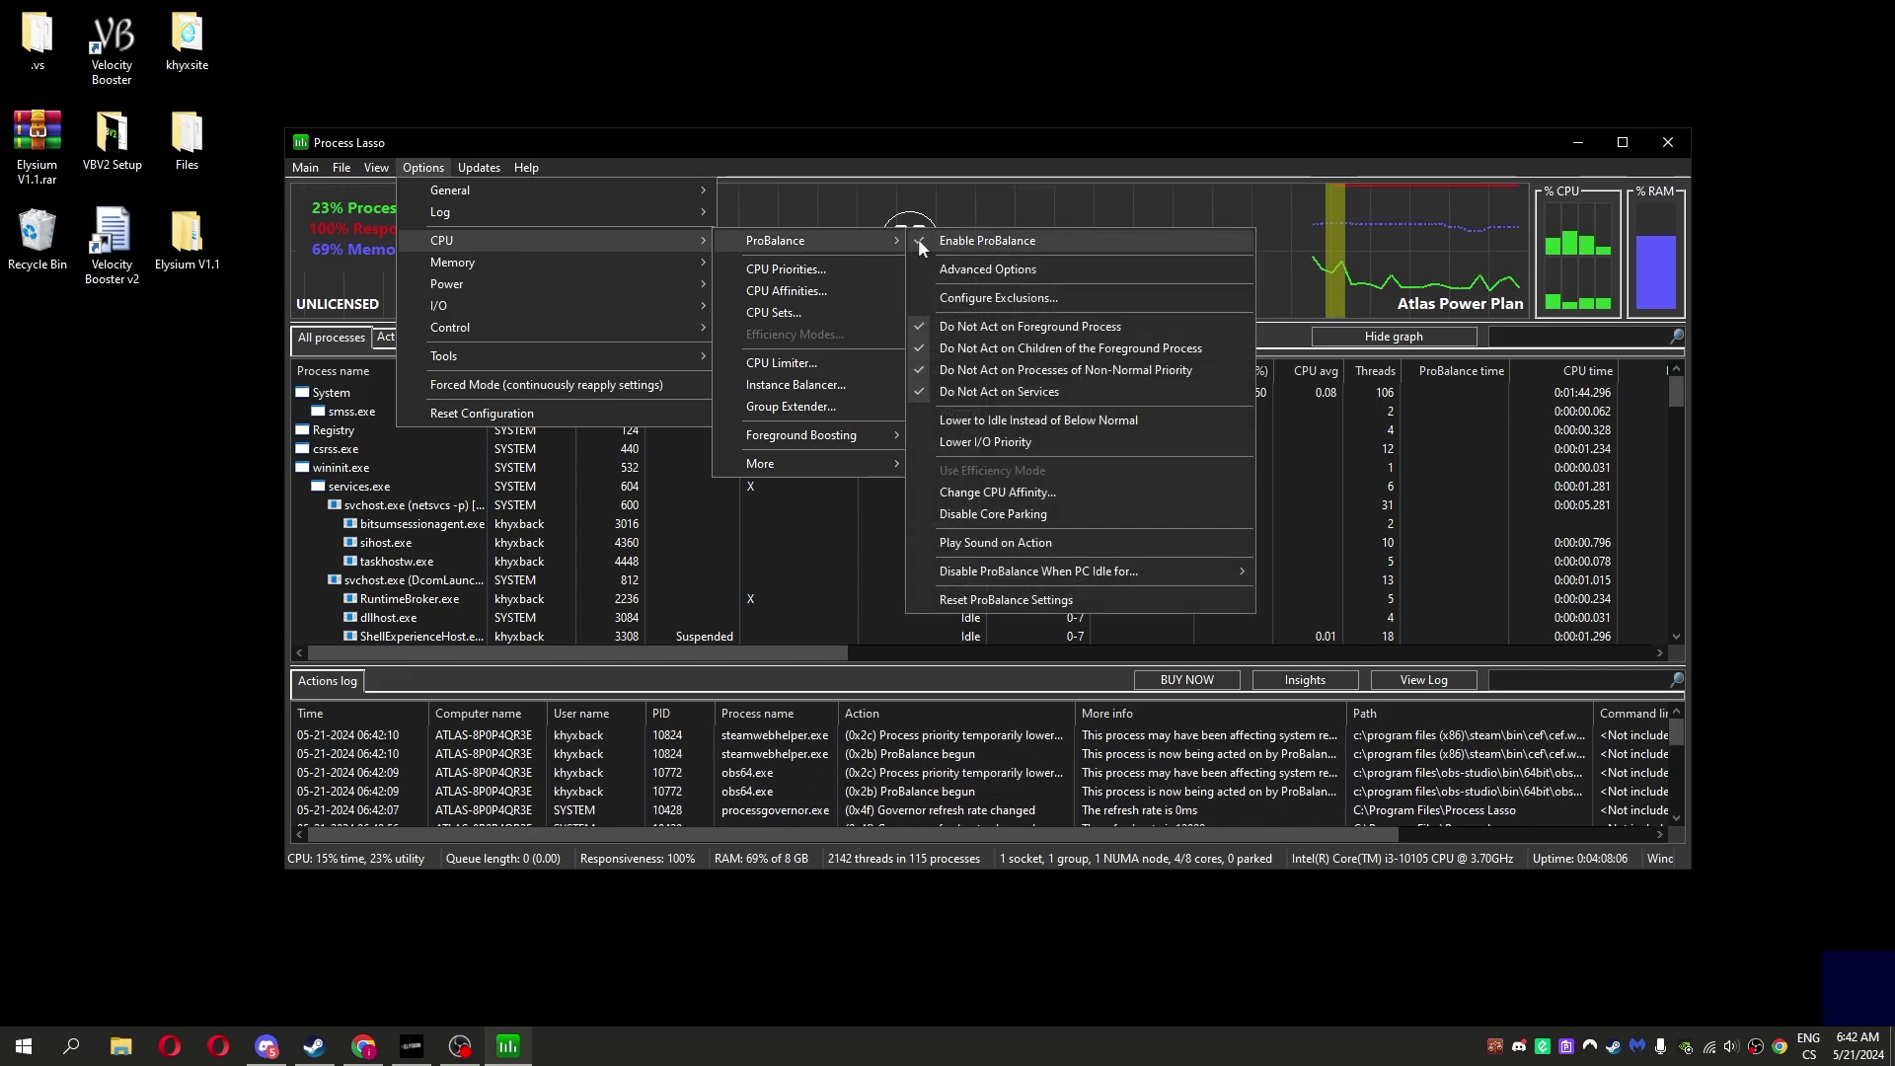
left_click(945, 240)
left_click(411, 170)
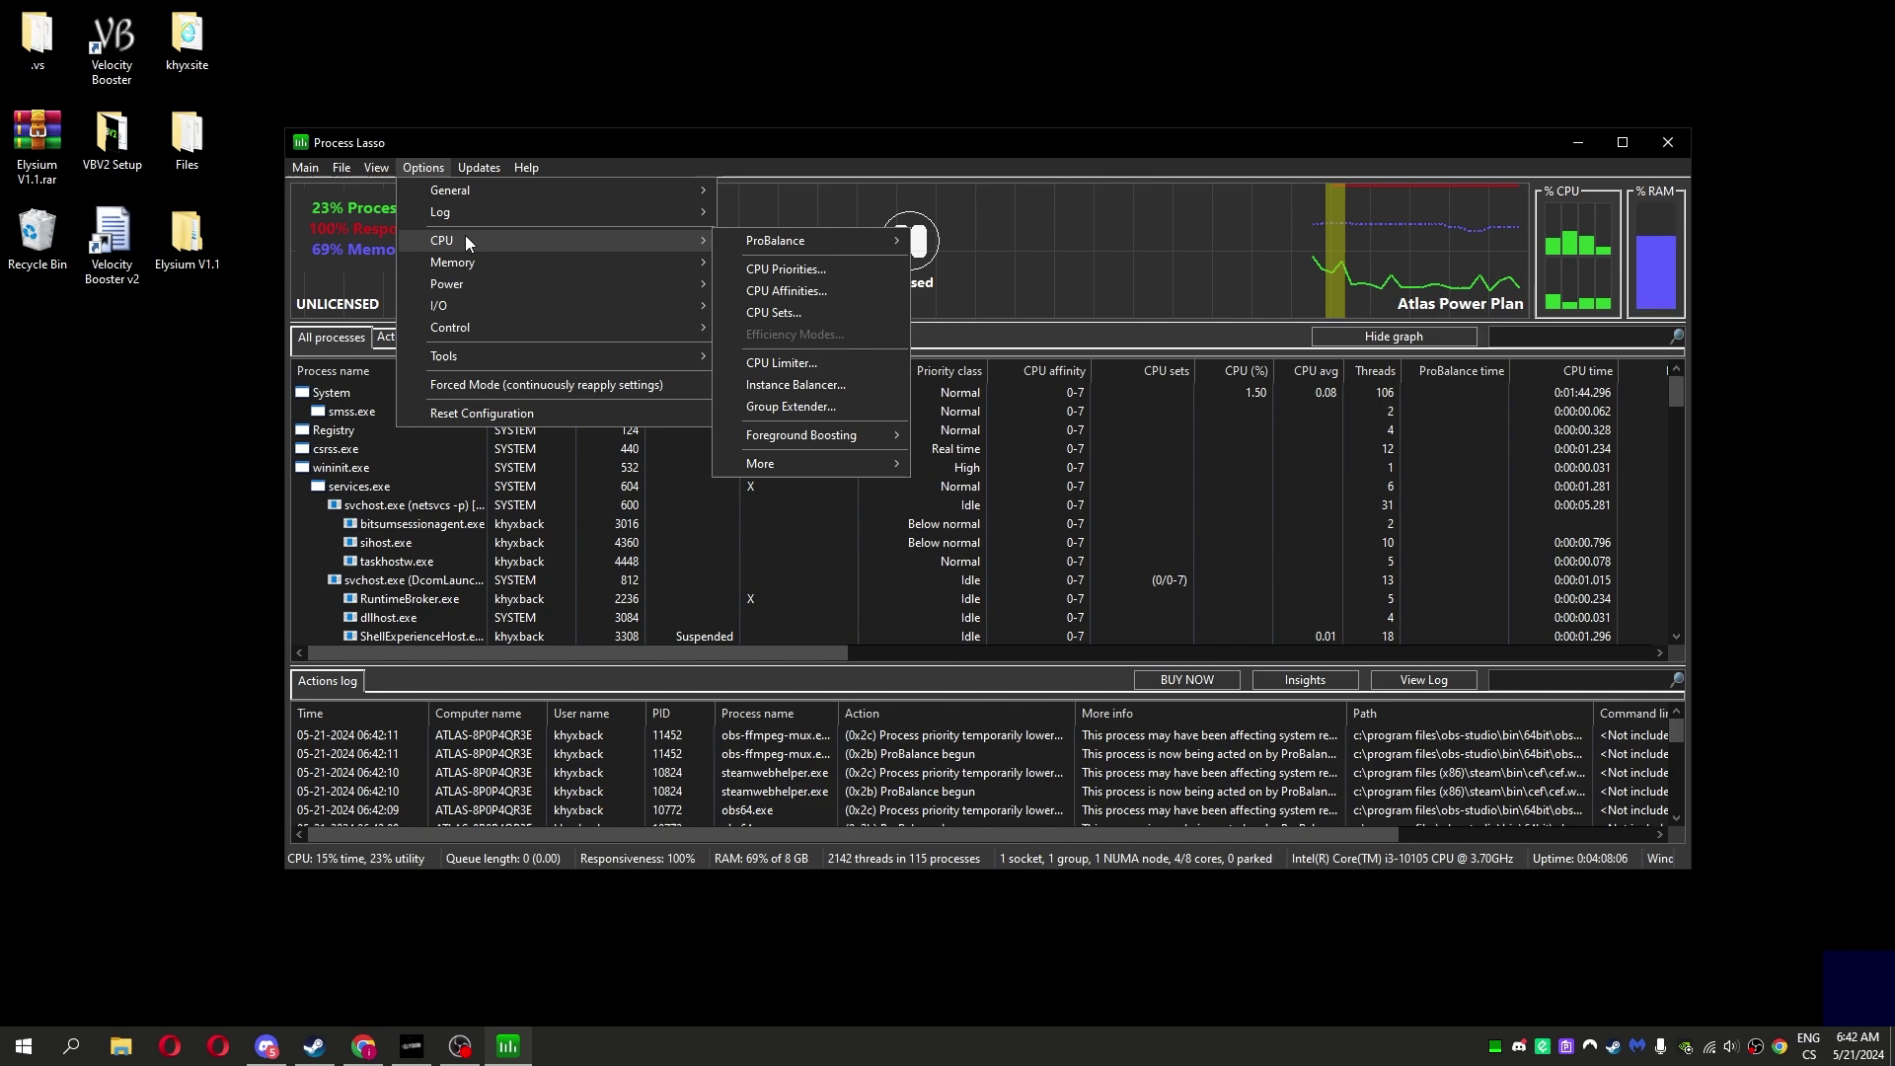
left_click(1009, 245)
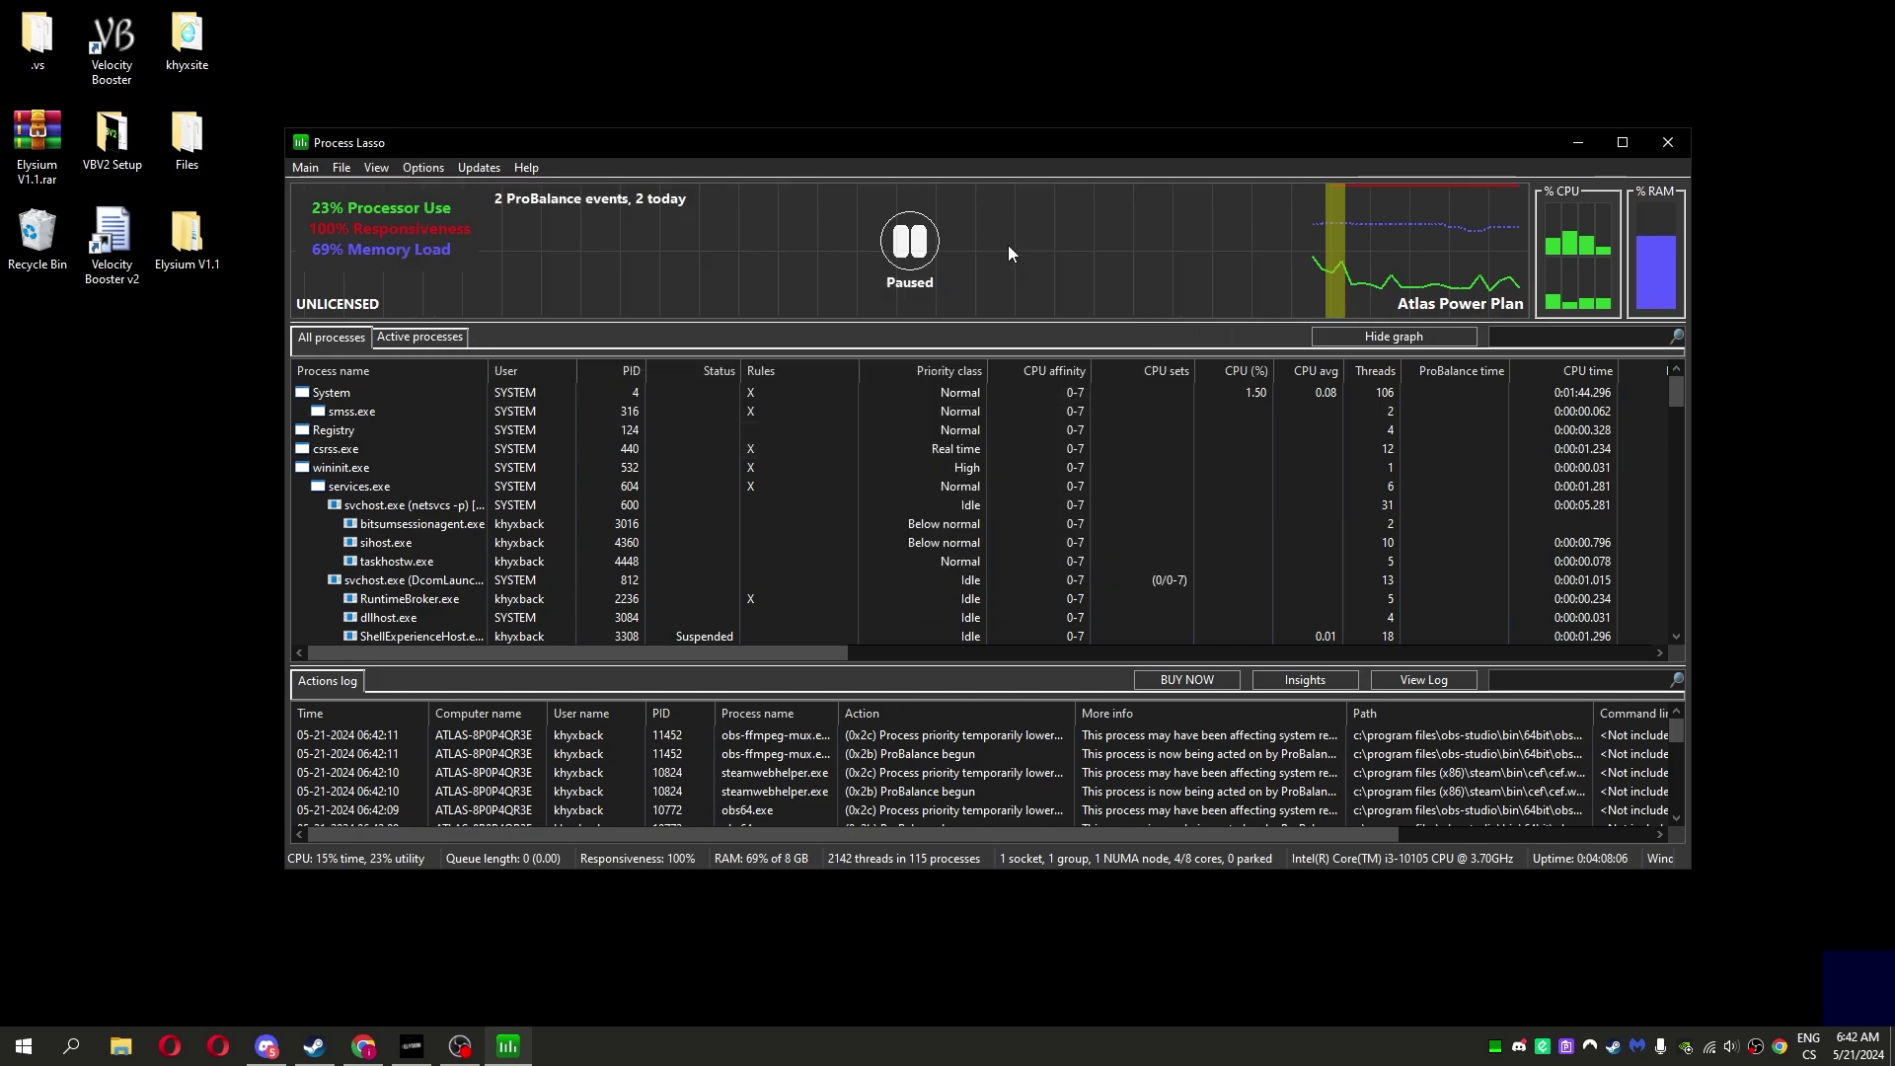
left_click(429, 167)
mouse_move(443, 240)
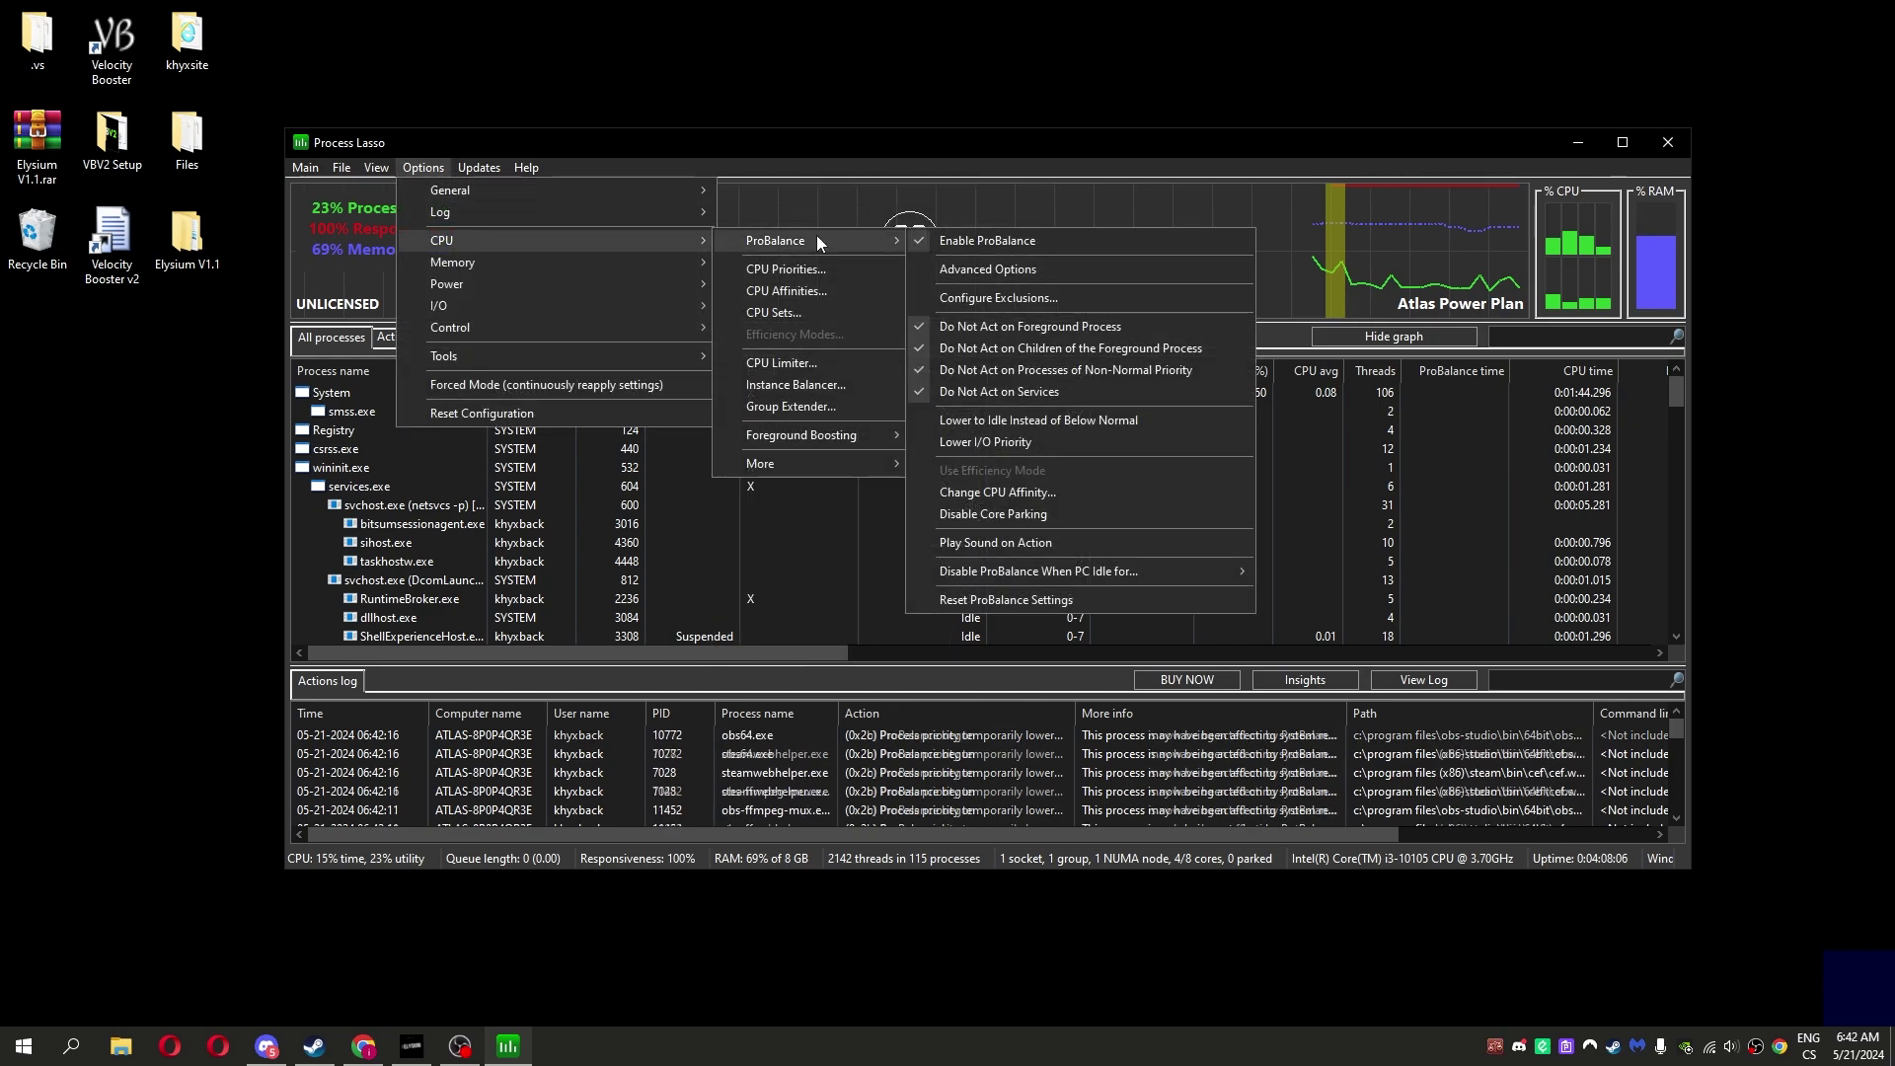
left_click(778, 362)
type("fo")
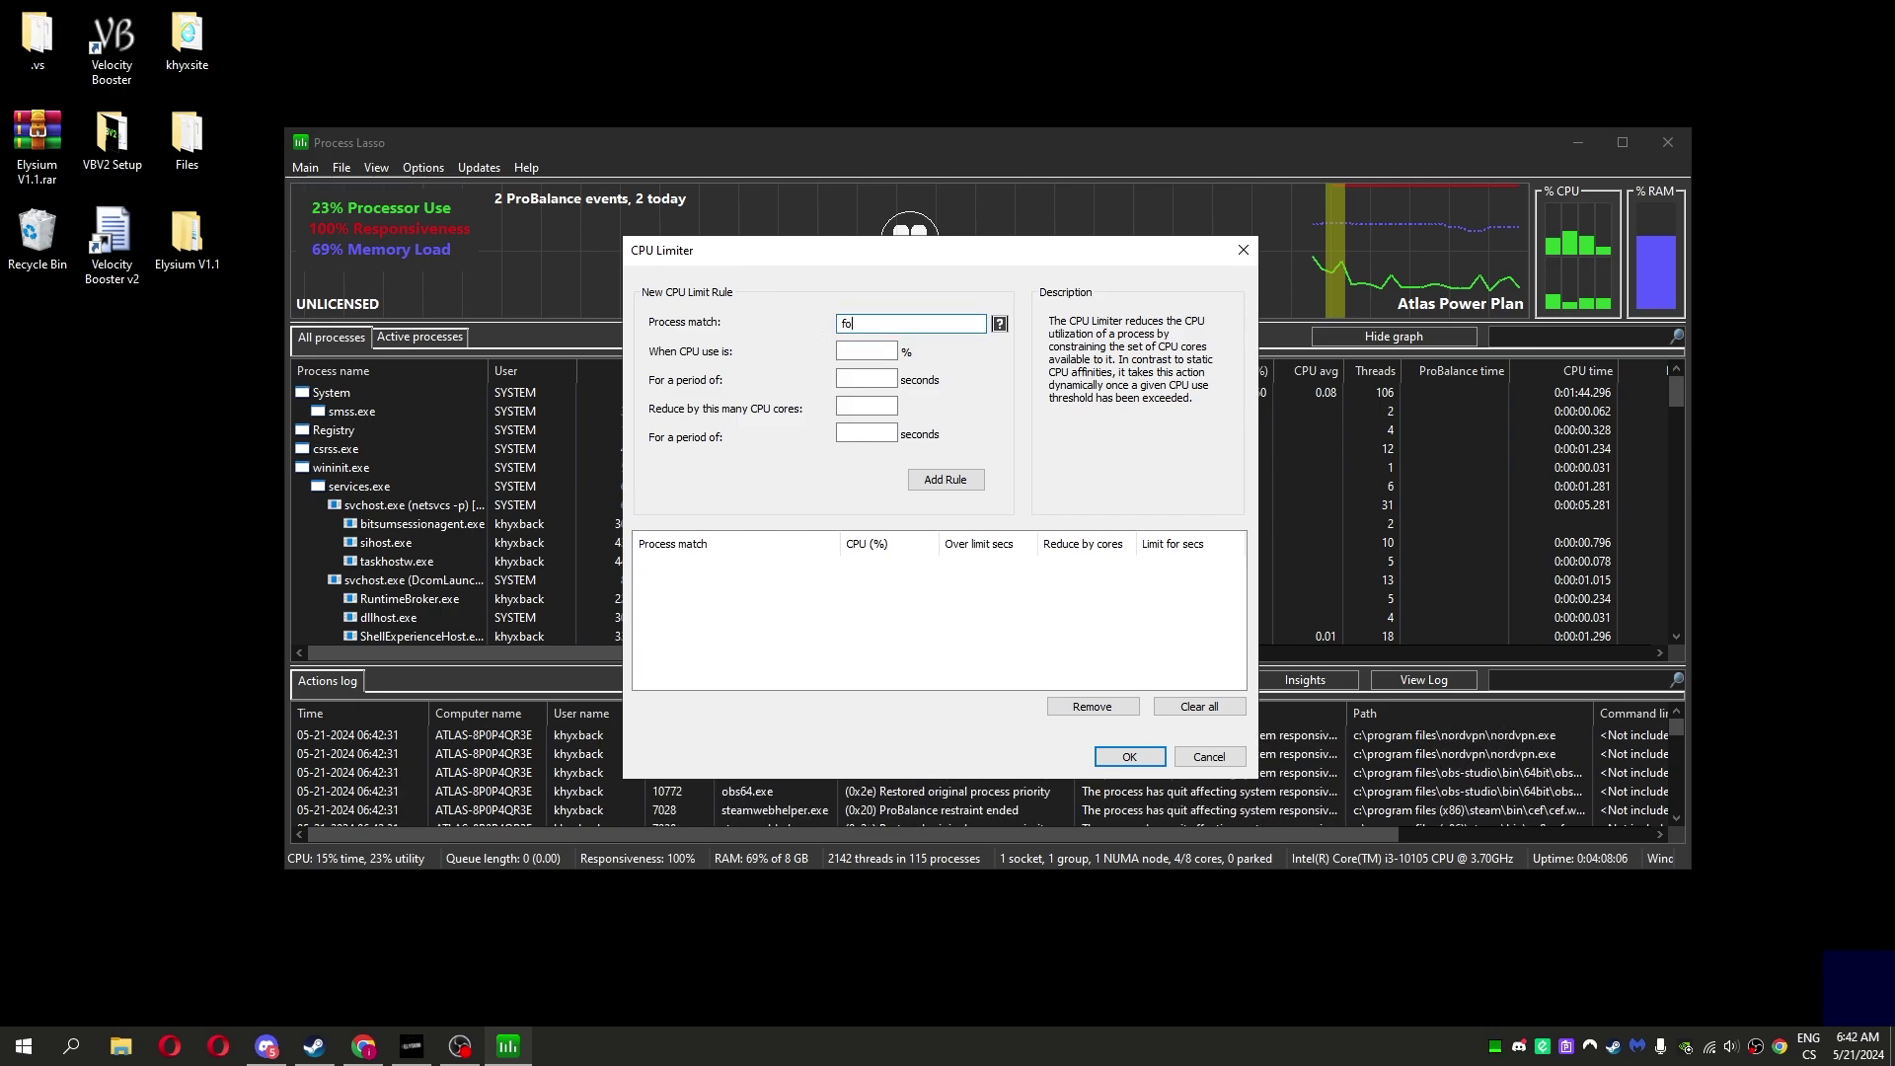
type("rtnite")
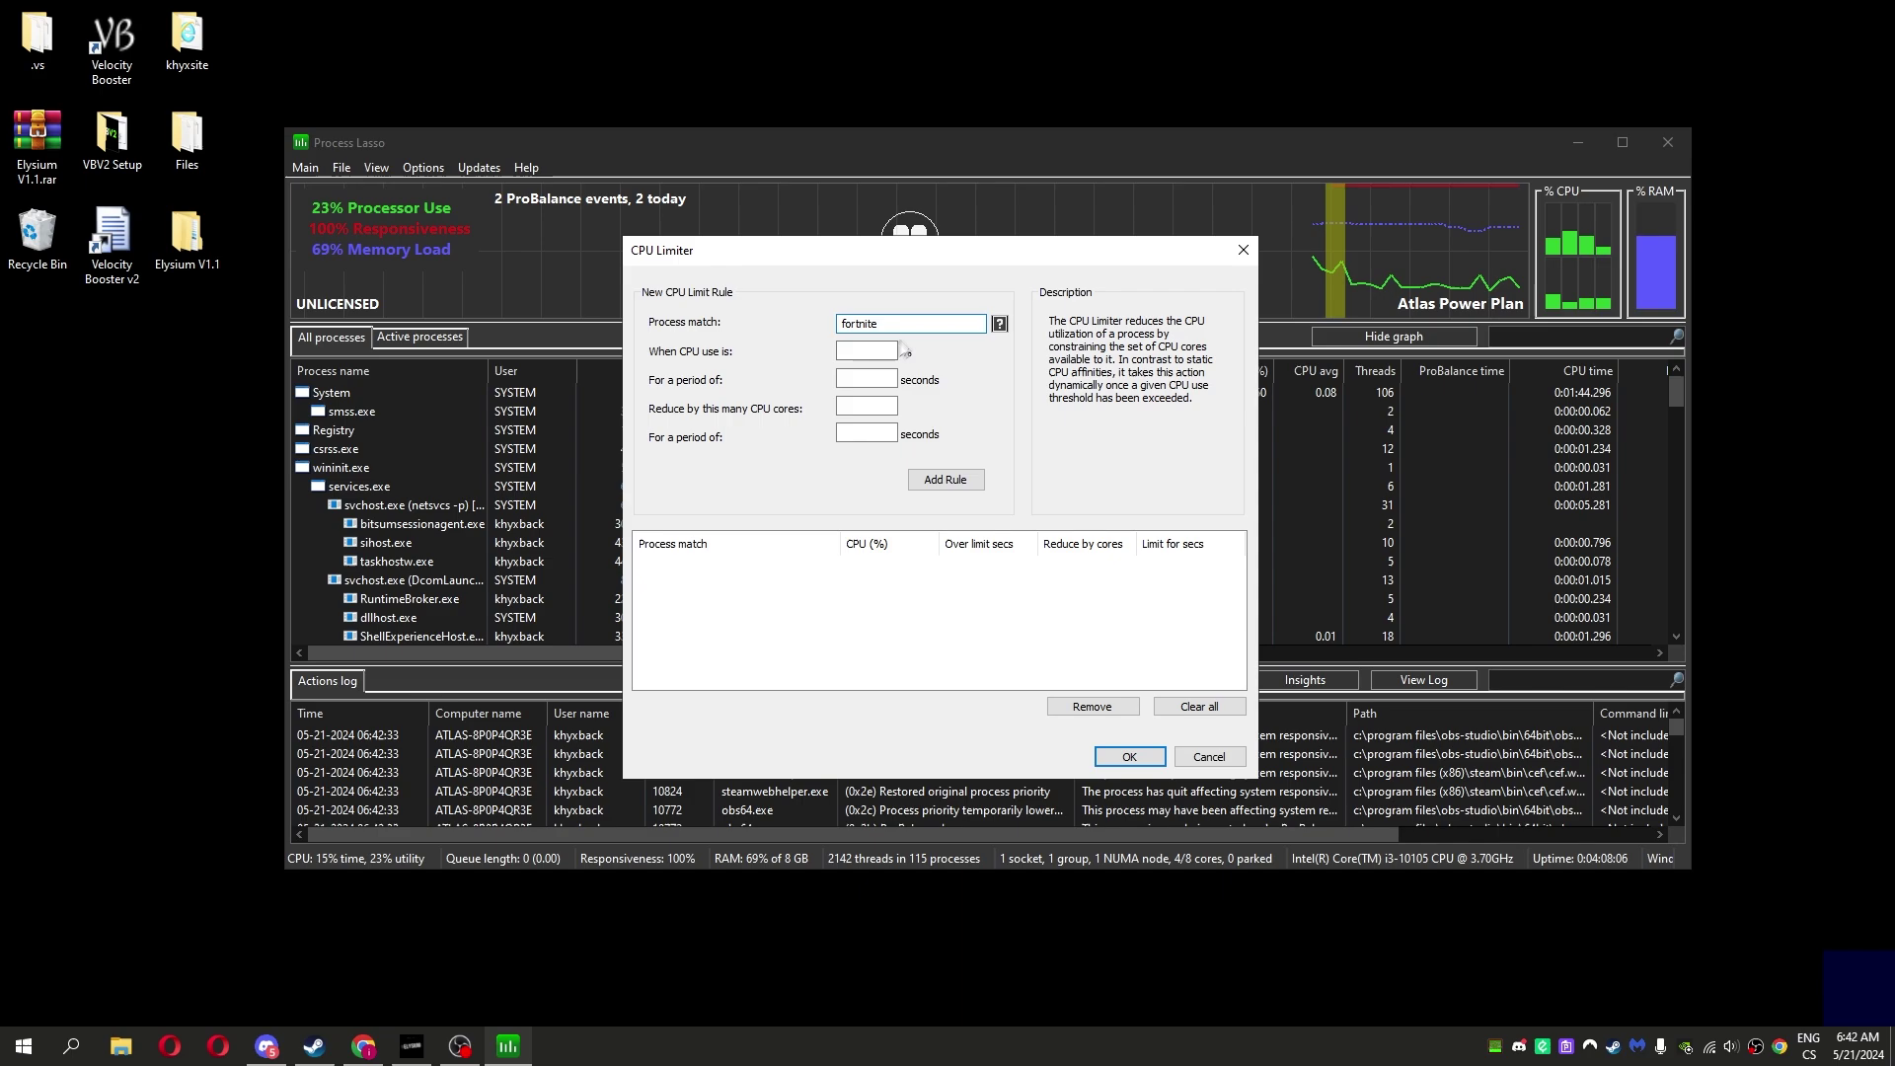
- Enter fortnite as the process match and 95% CPU threshold, checking load in Task Manager
left_click_drag(894, 324, 797, 330)
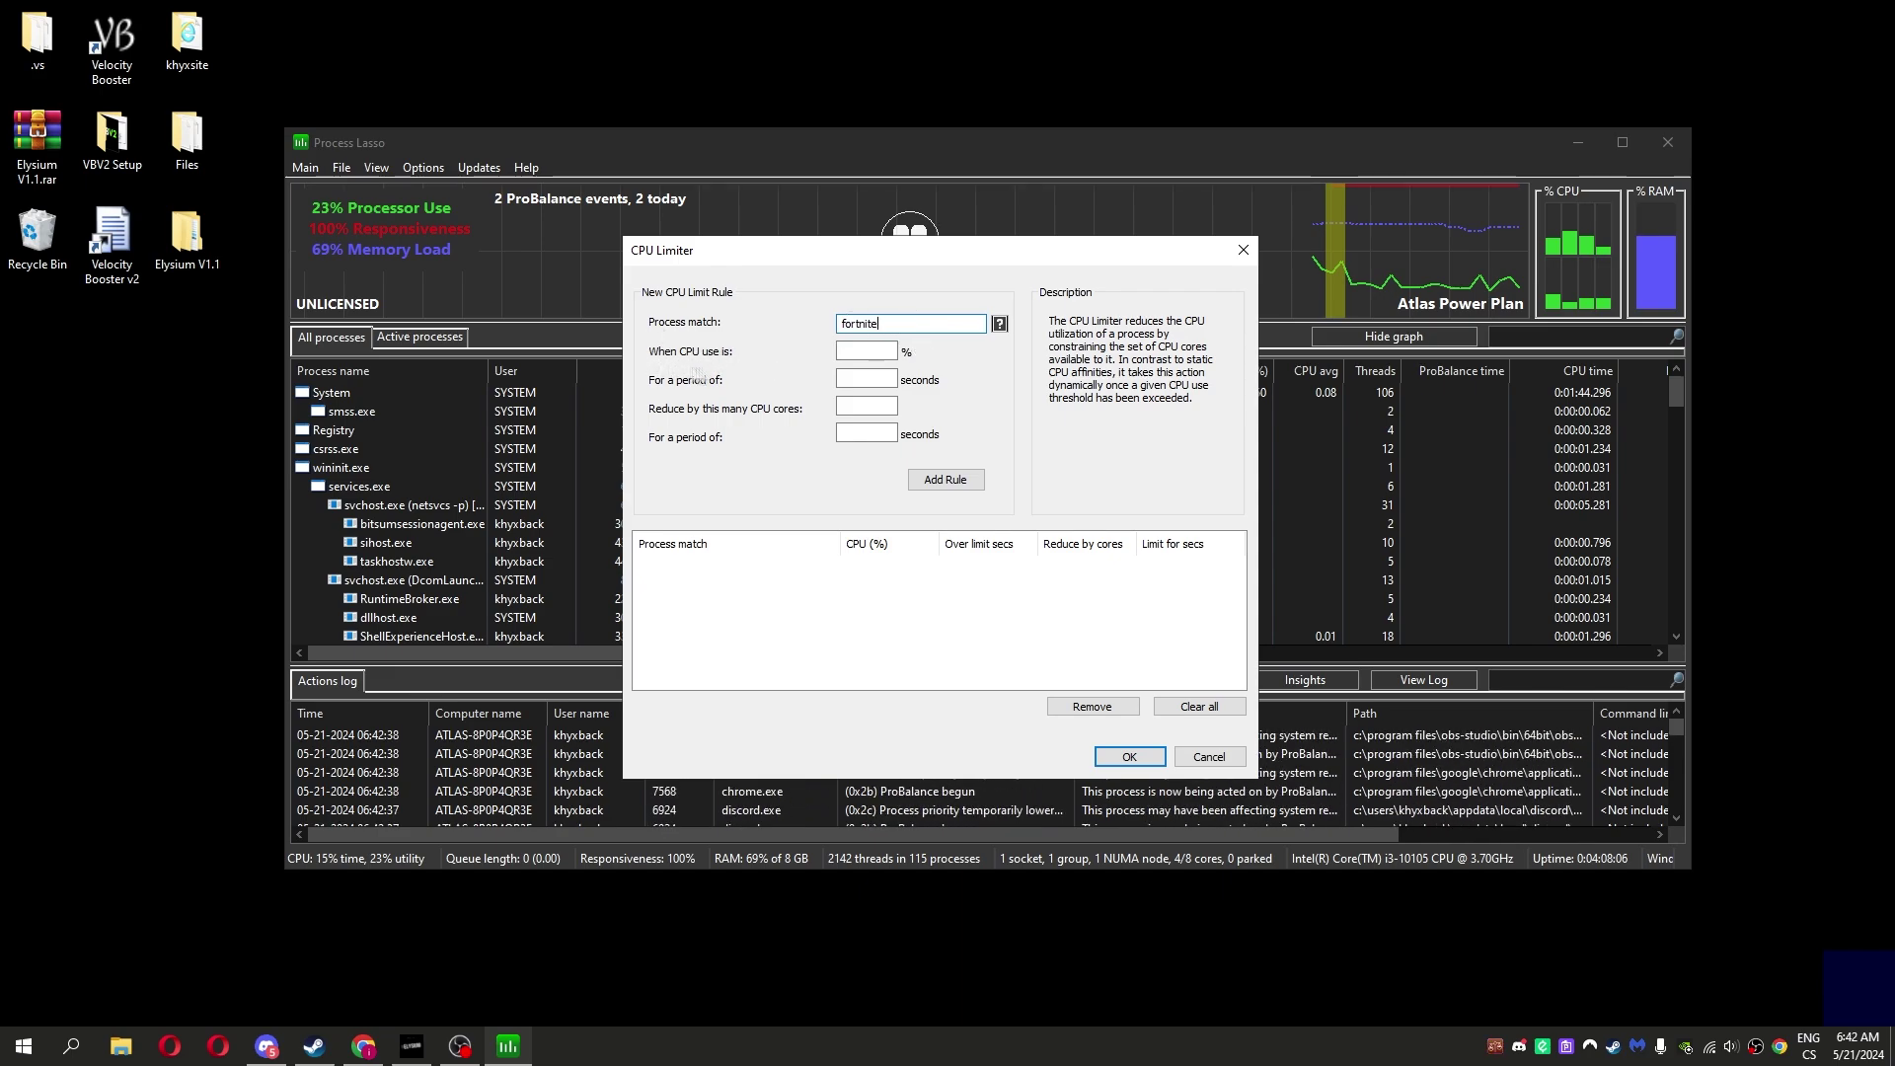
left_click(879, 354)
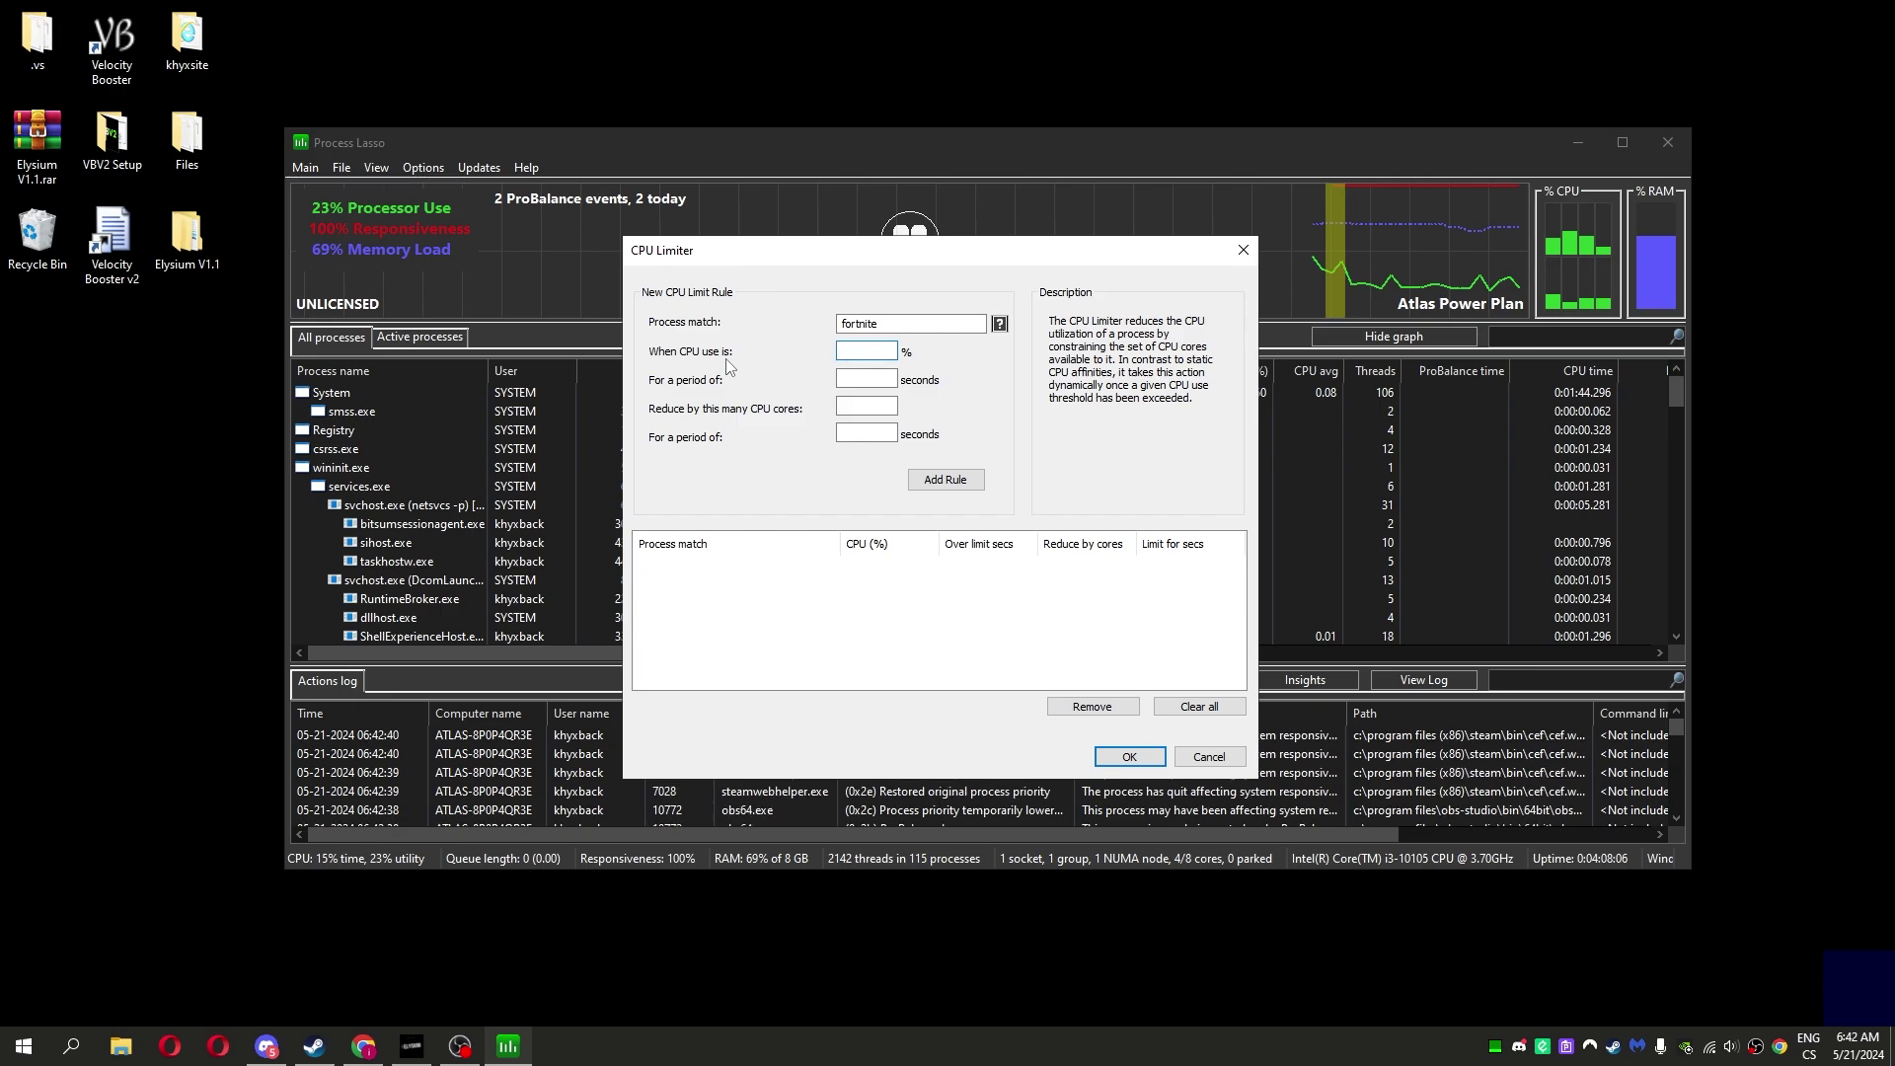
type("95")
left_click_drag(888, 352, 827, 360)
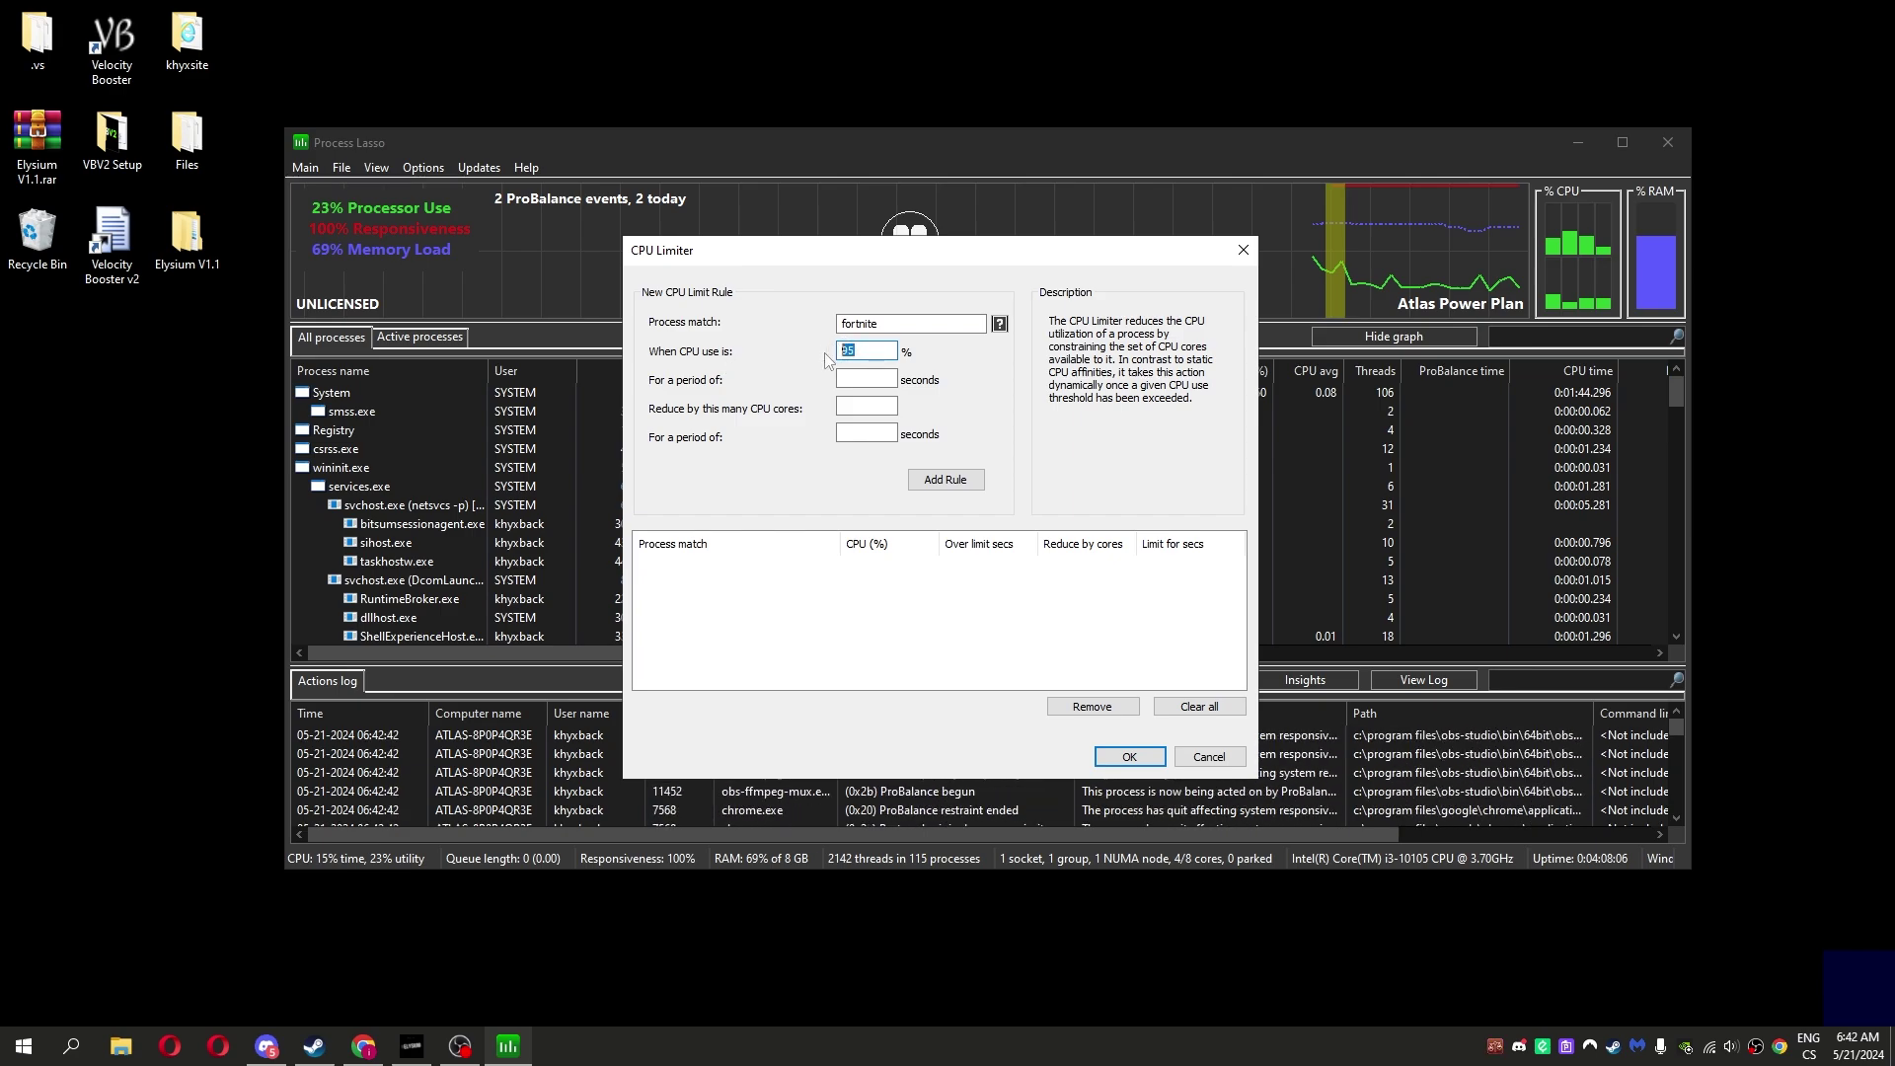
right_click(937, 1046)
left_click(994, 964)
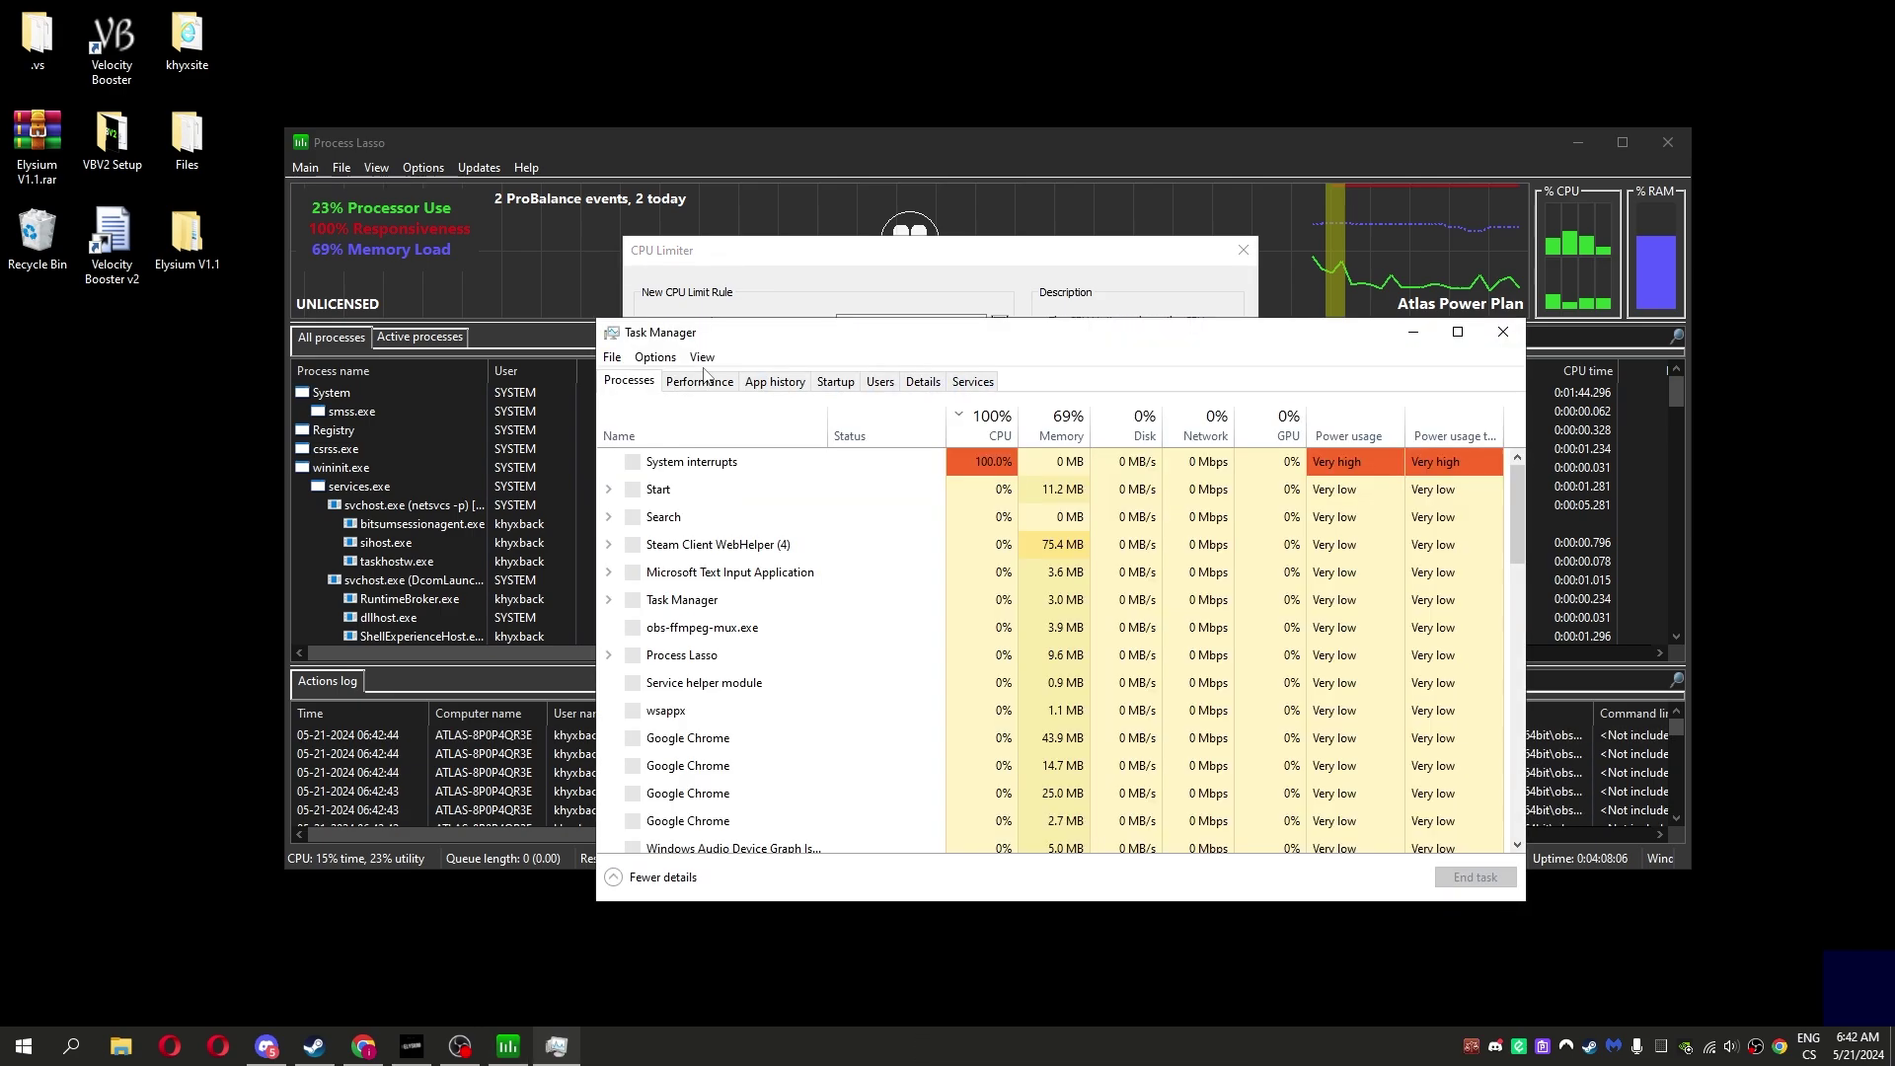
left_click_drag(811, 345, 1093, 330)
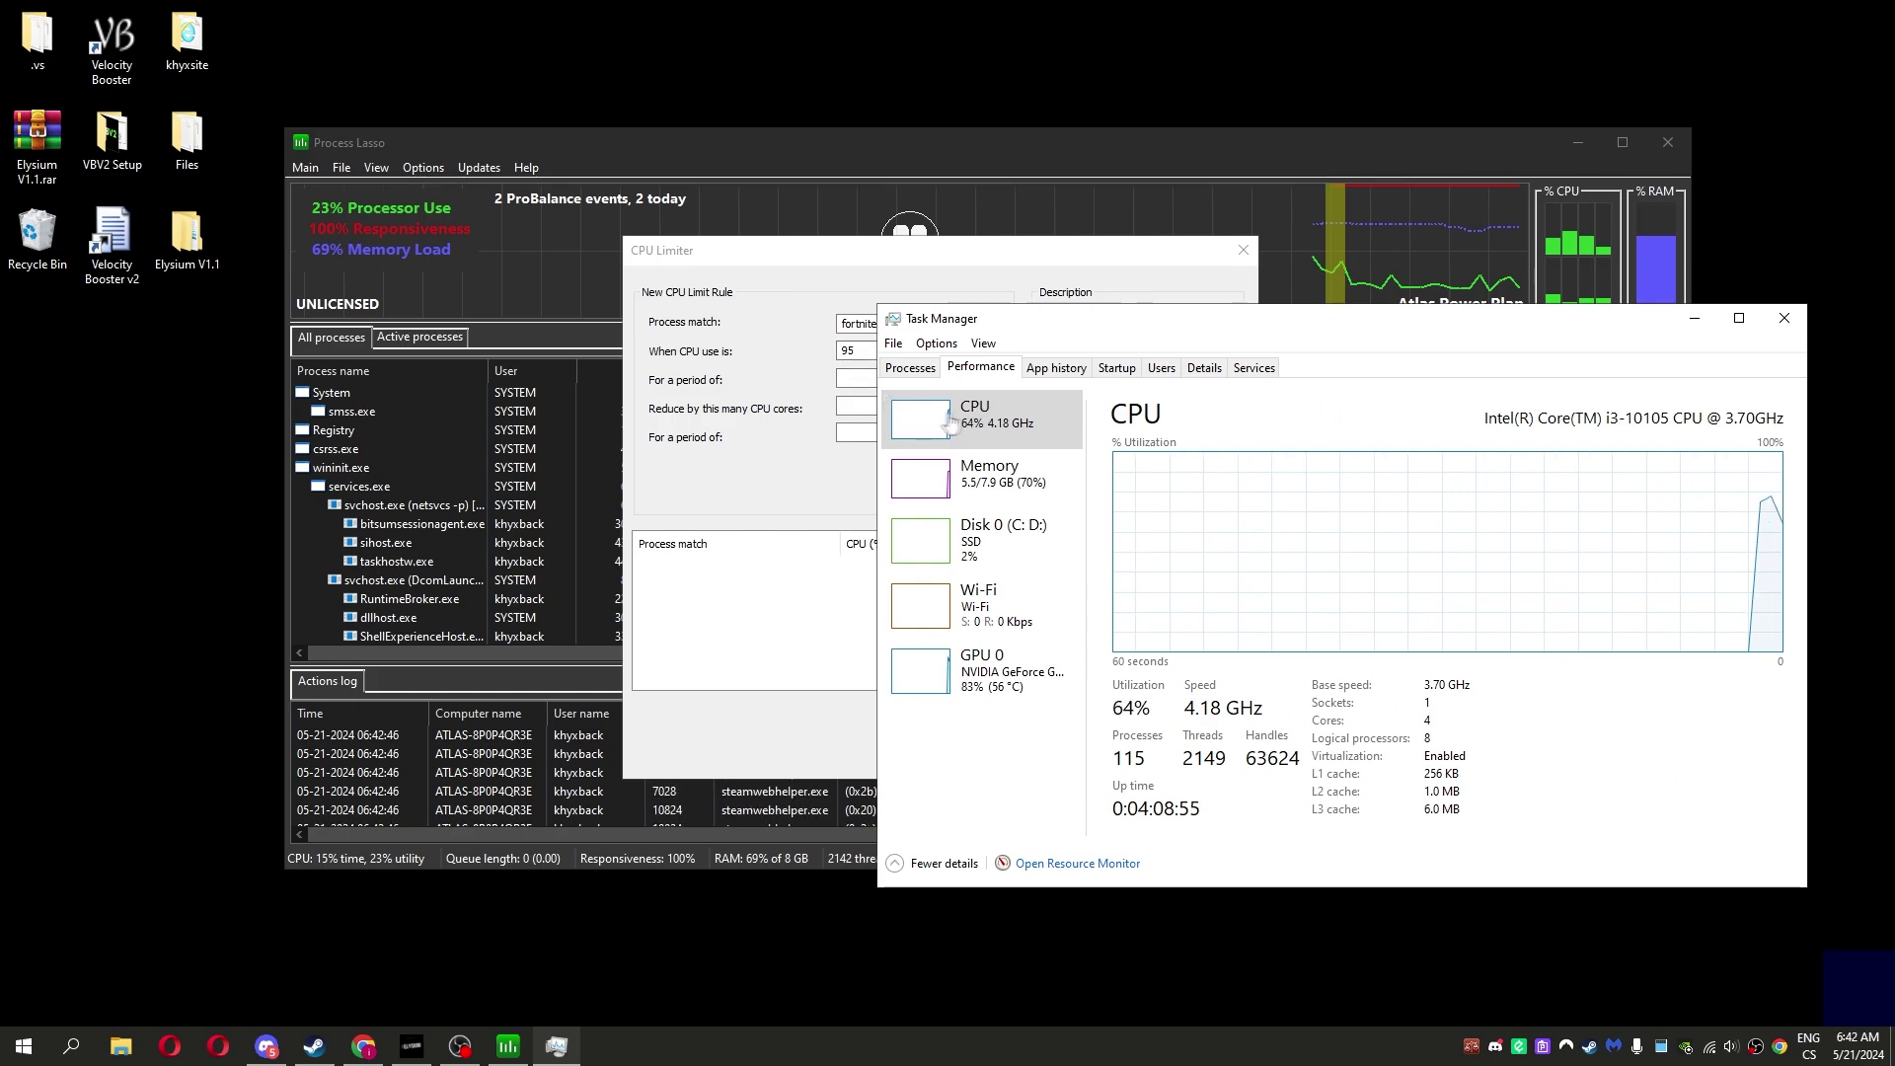
left_click(757, 387)
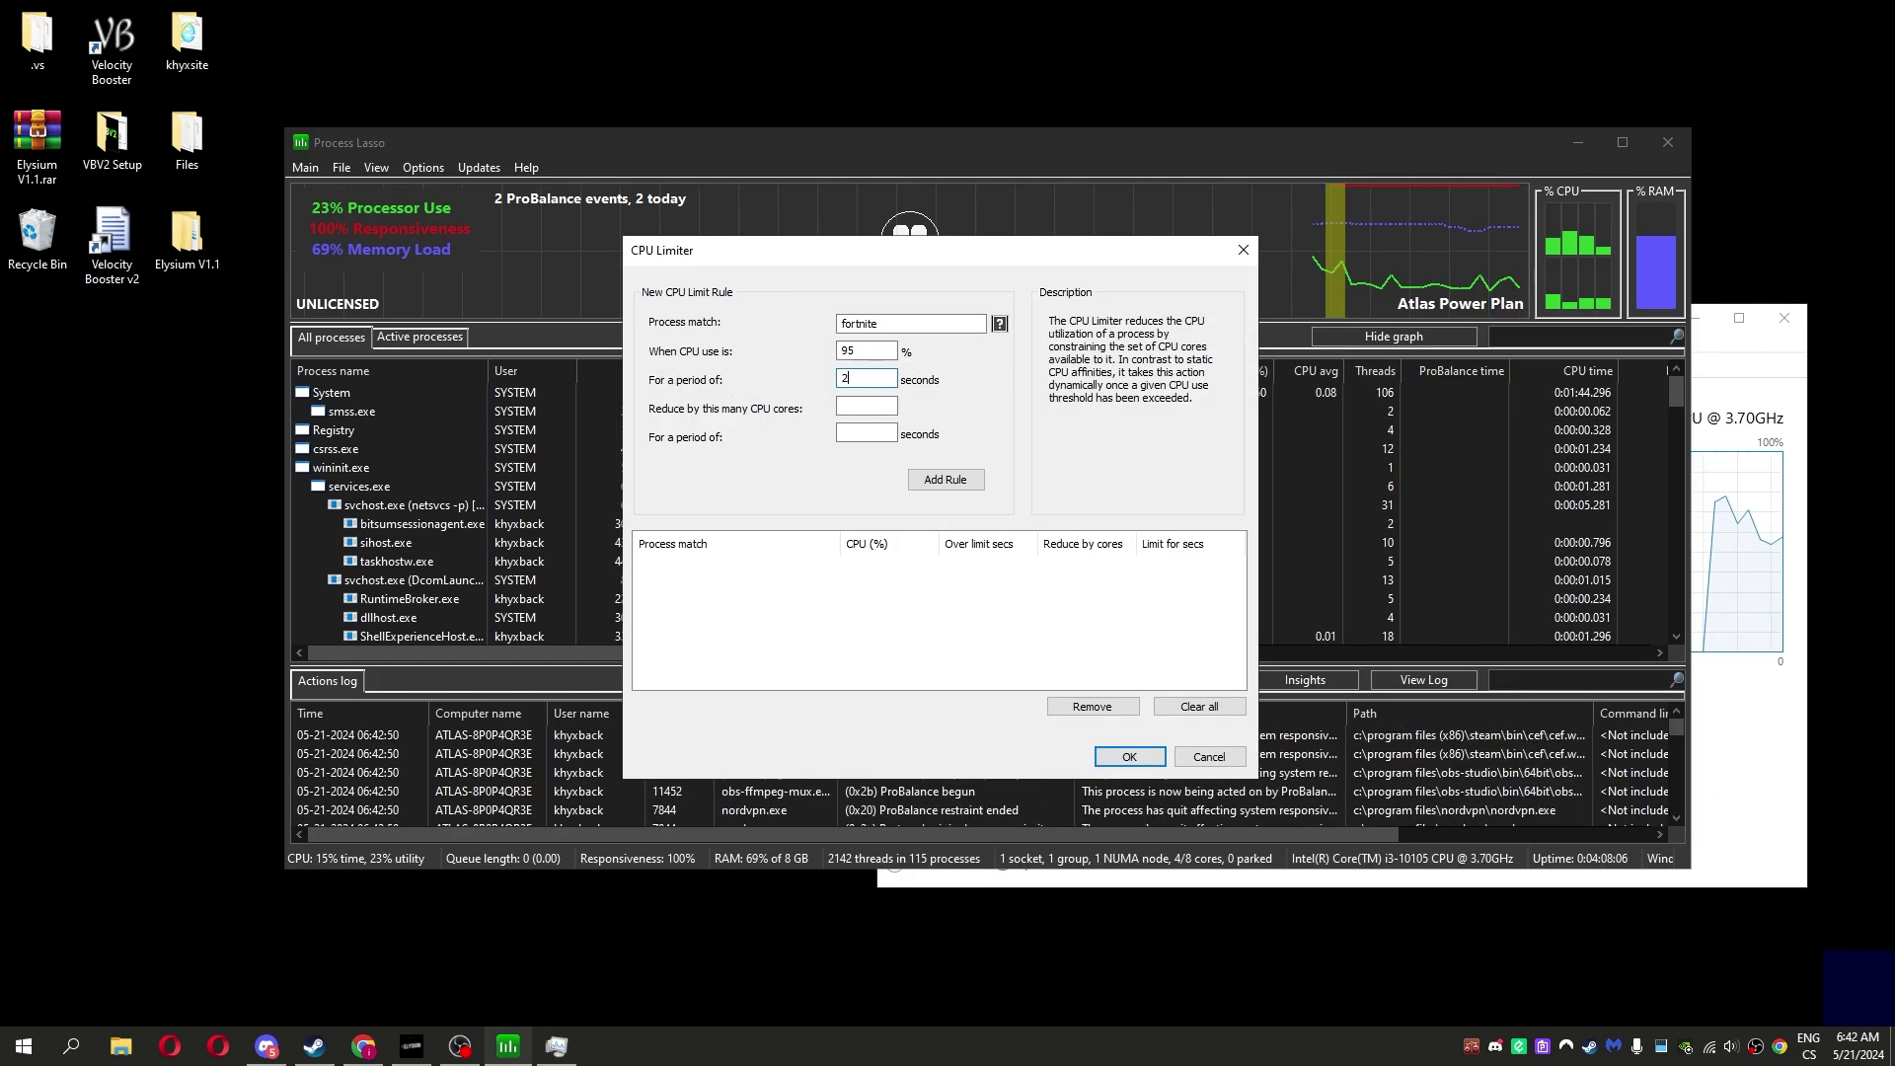
type("2")
- Set 5-second period, reduce by 2 cores for 5 seconds, add the rule and confirm
double_click(852, 380)
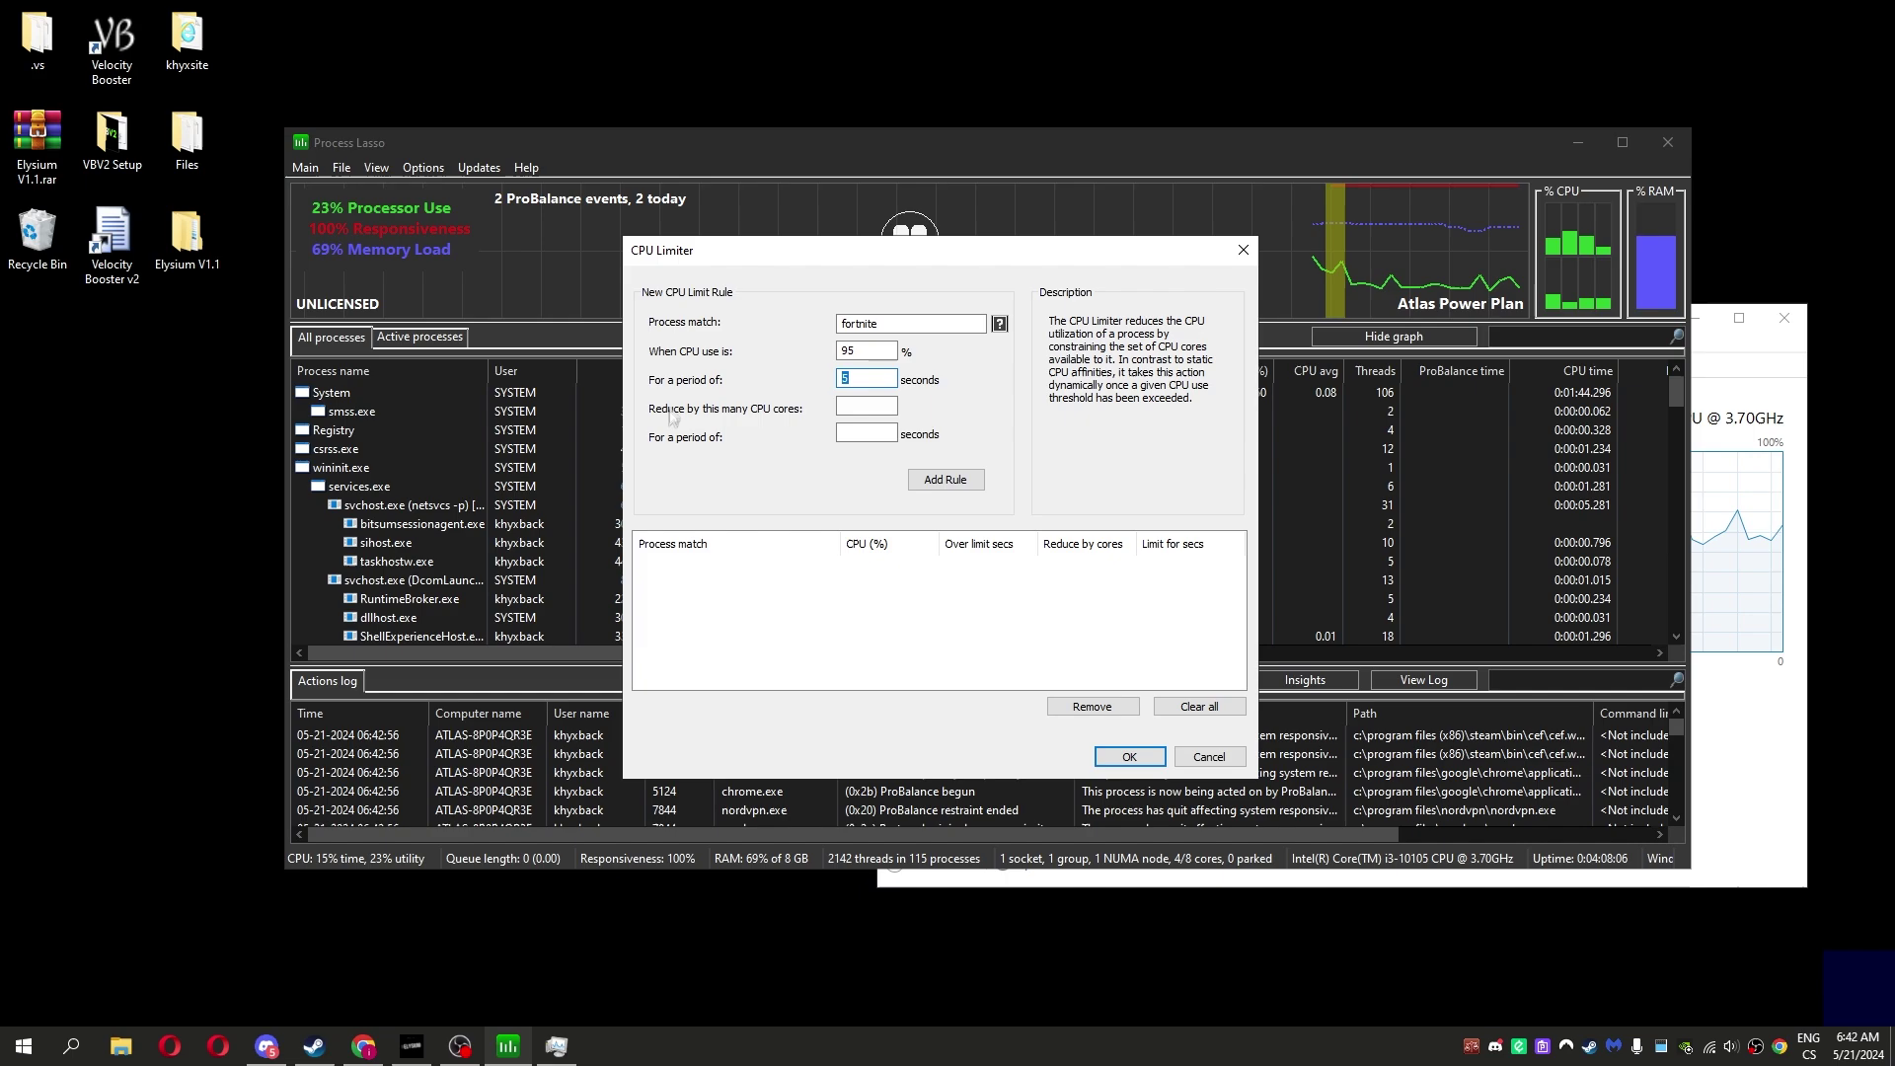
type("5")
left_click(556, 1046)
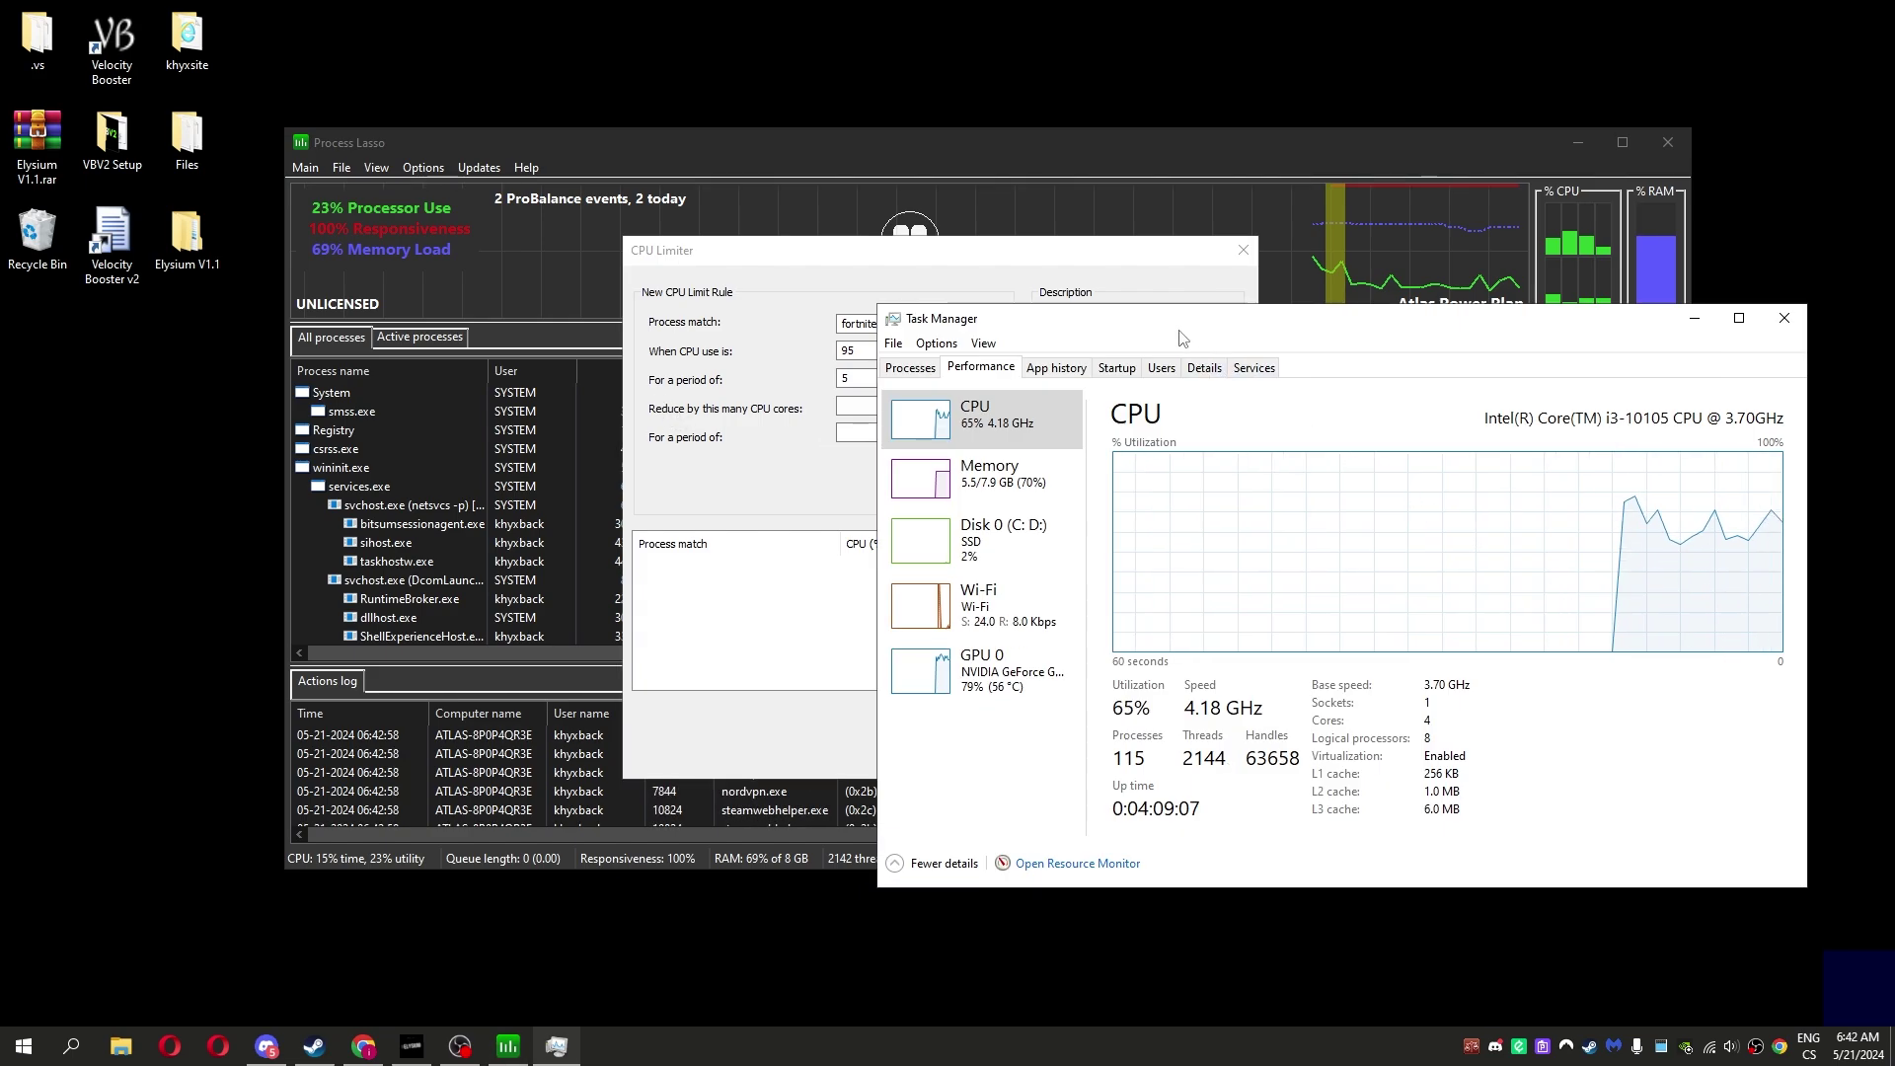
left_click_drag(1177, 337, 1418, 316)
left_click(852, 433)
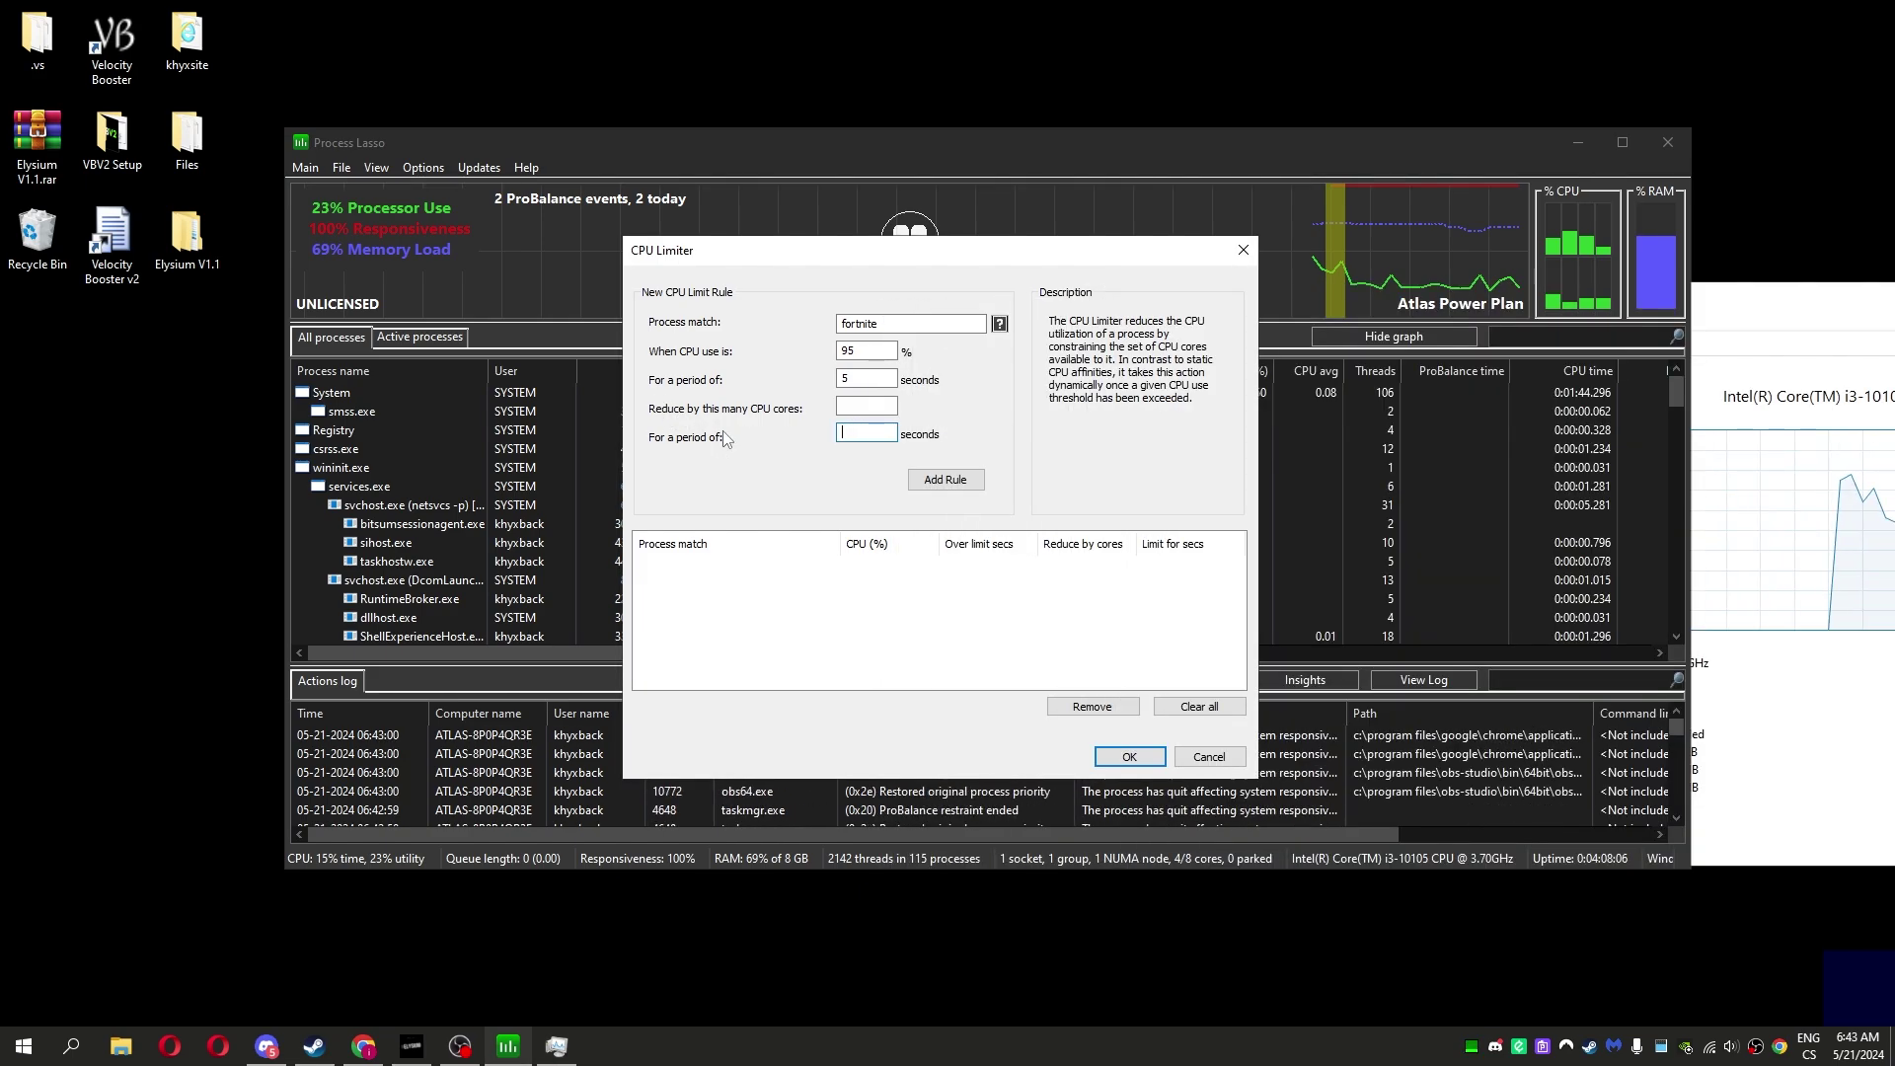
type("5")
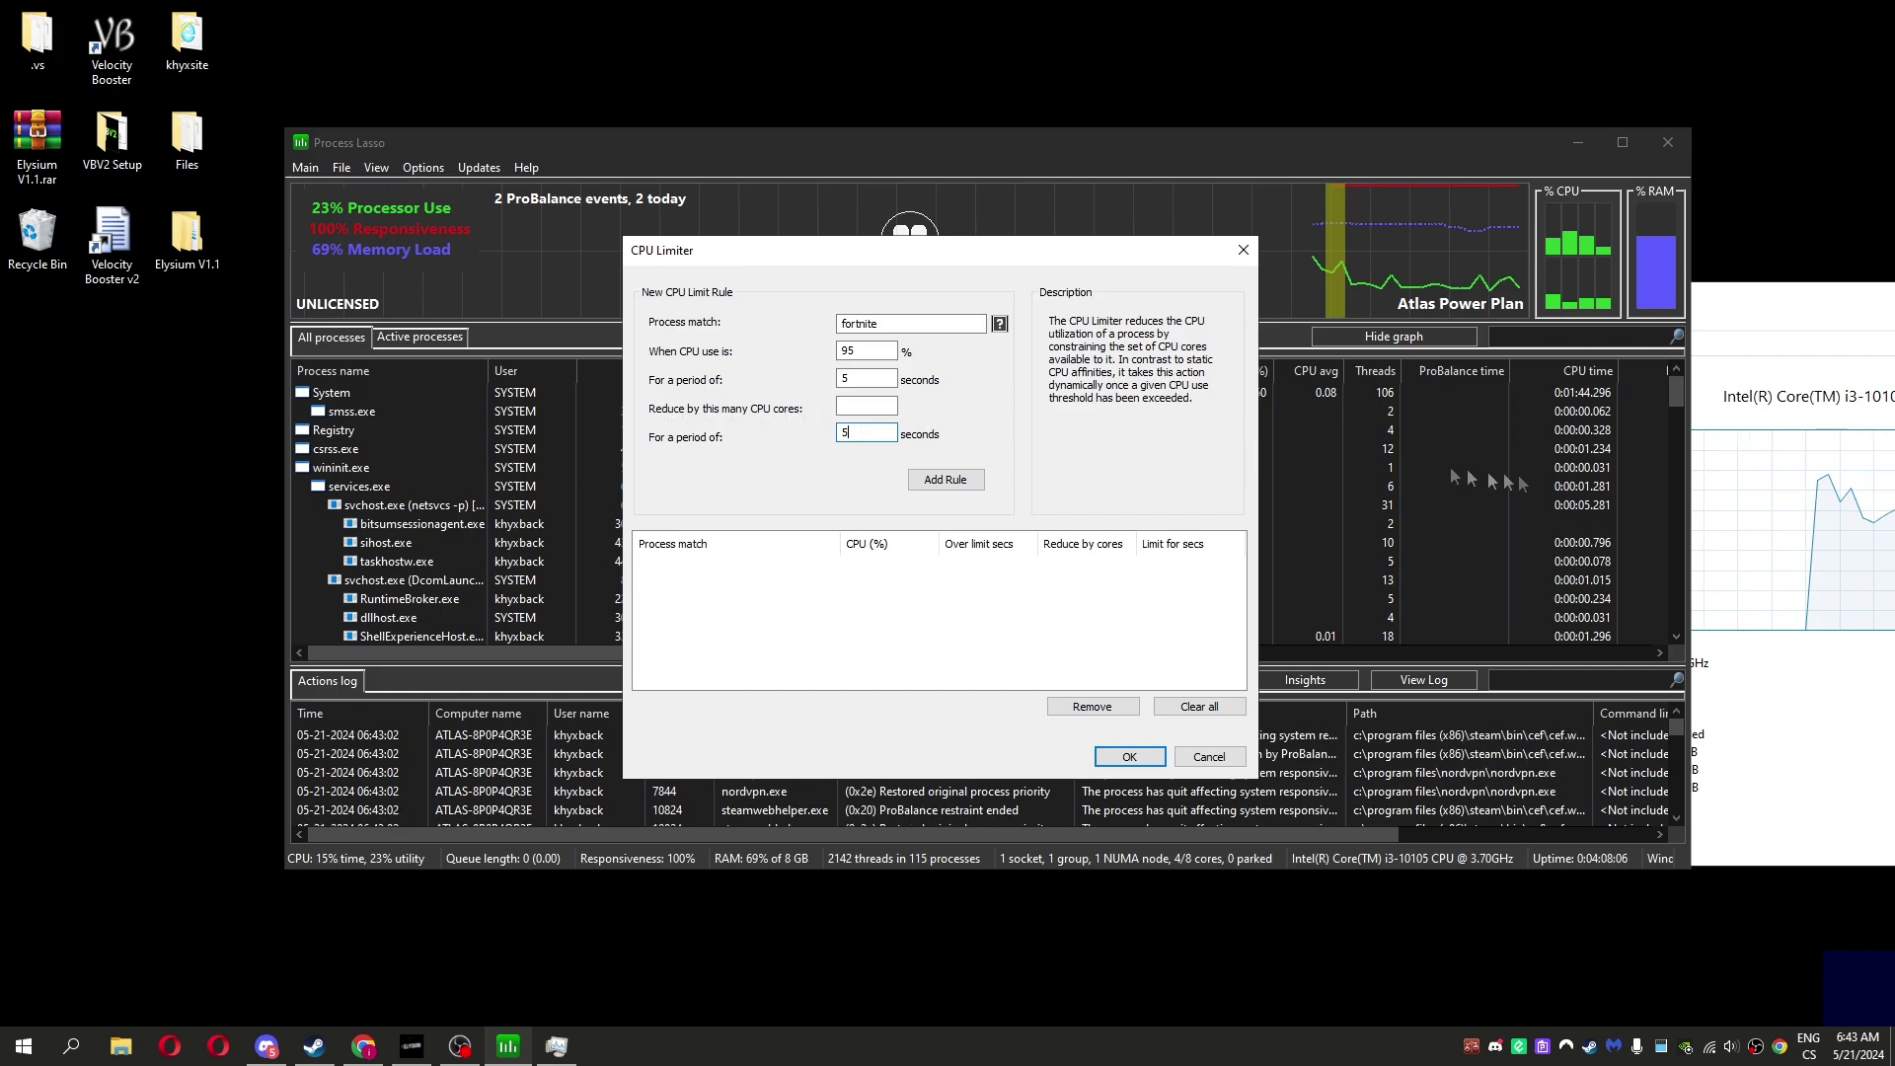
left_click(1704, 330)
left_click_drag(1486, 309, 1332, 284)
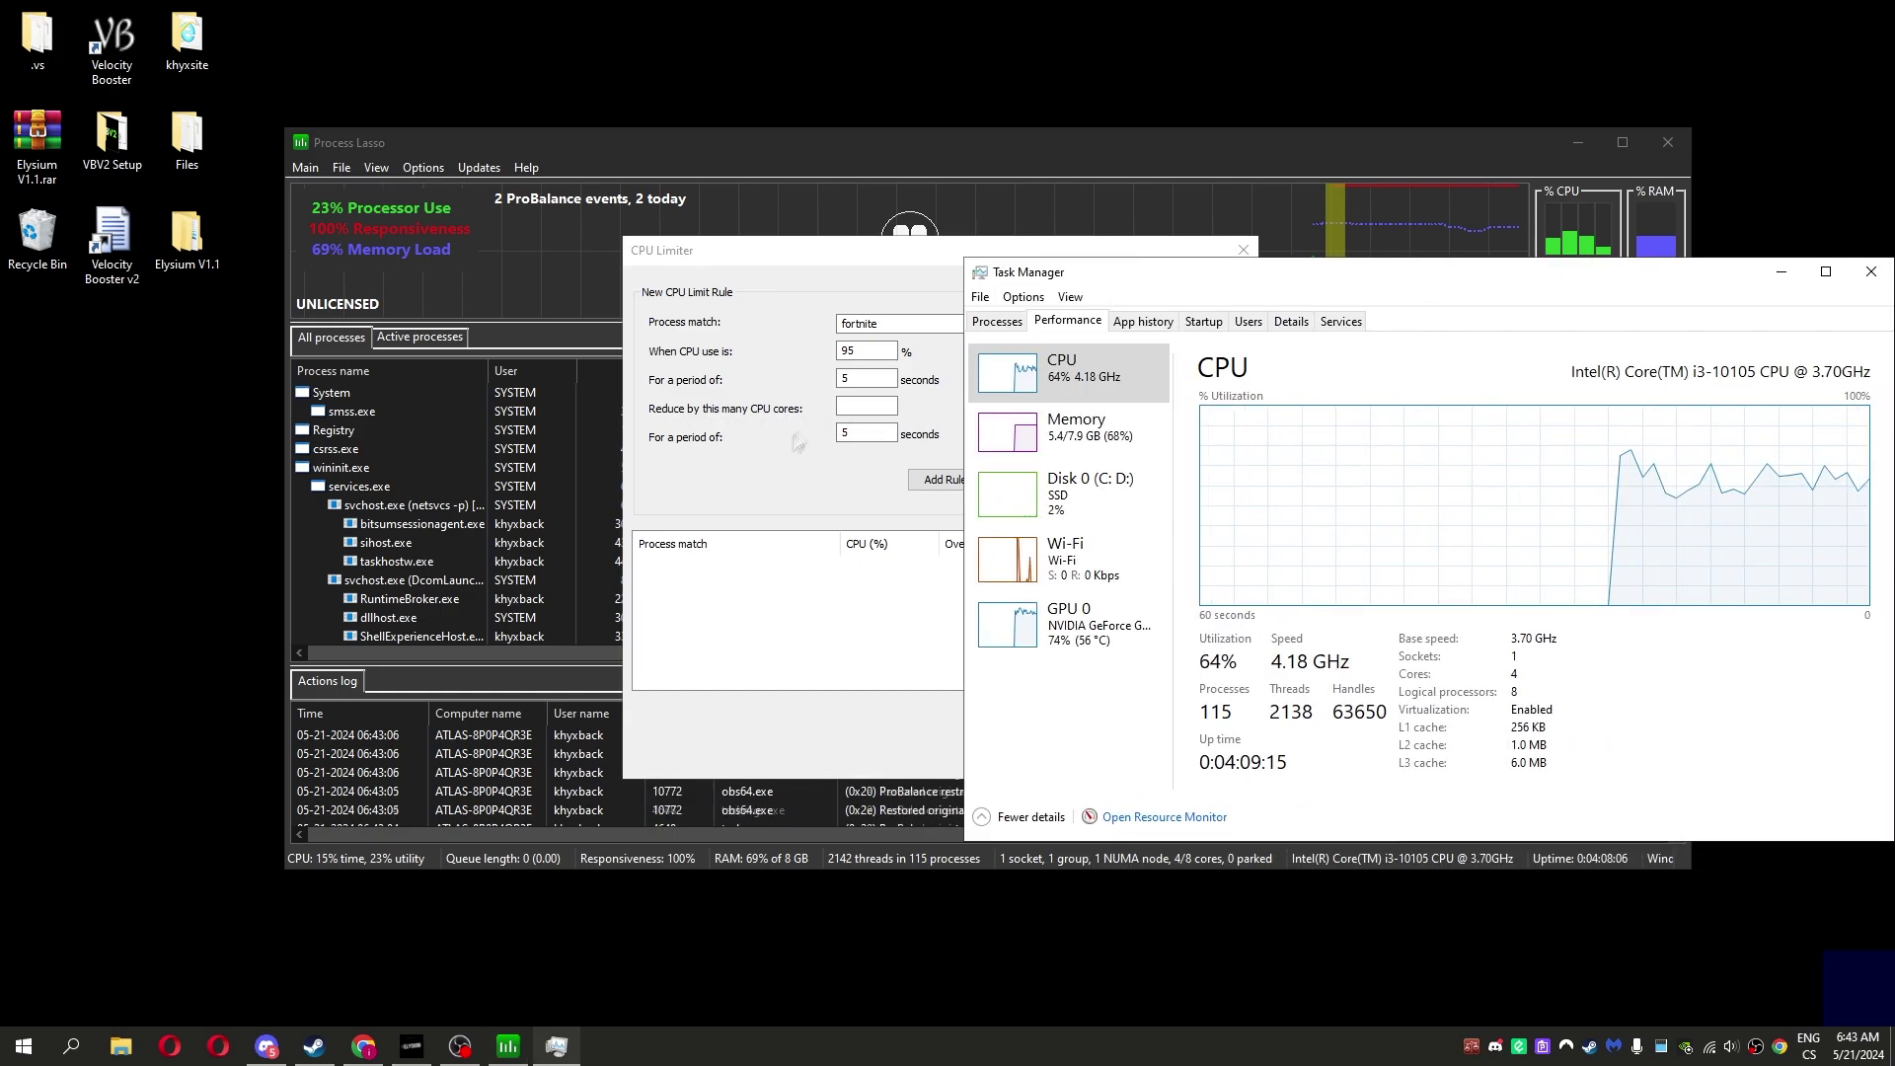
left_click(867, 406)
type("2")
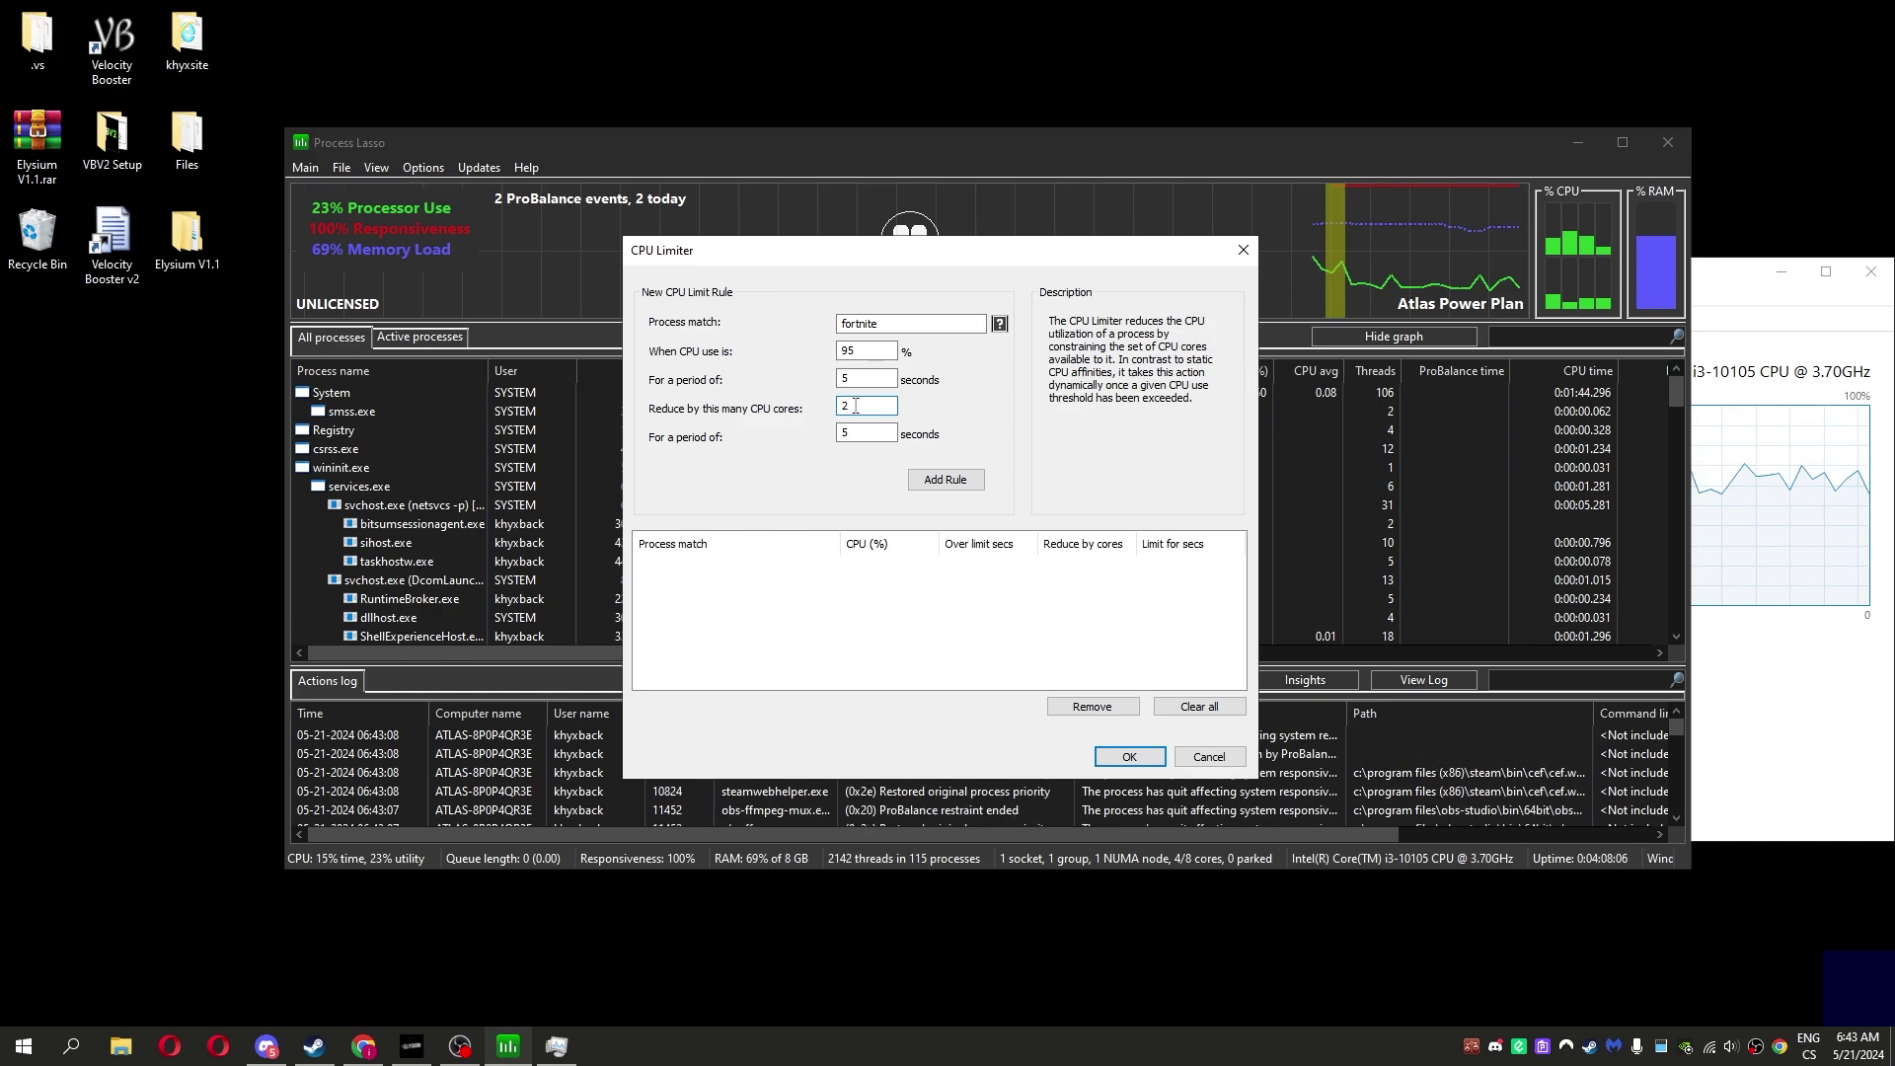
key("alt+Tab")
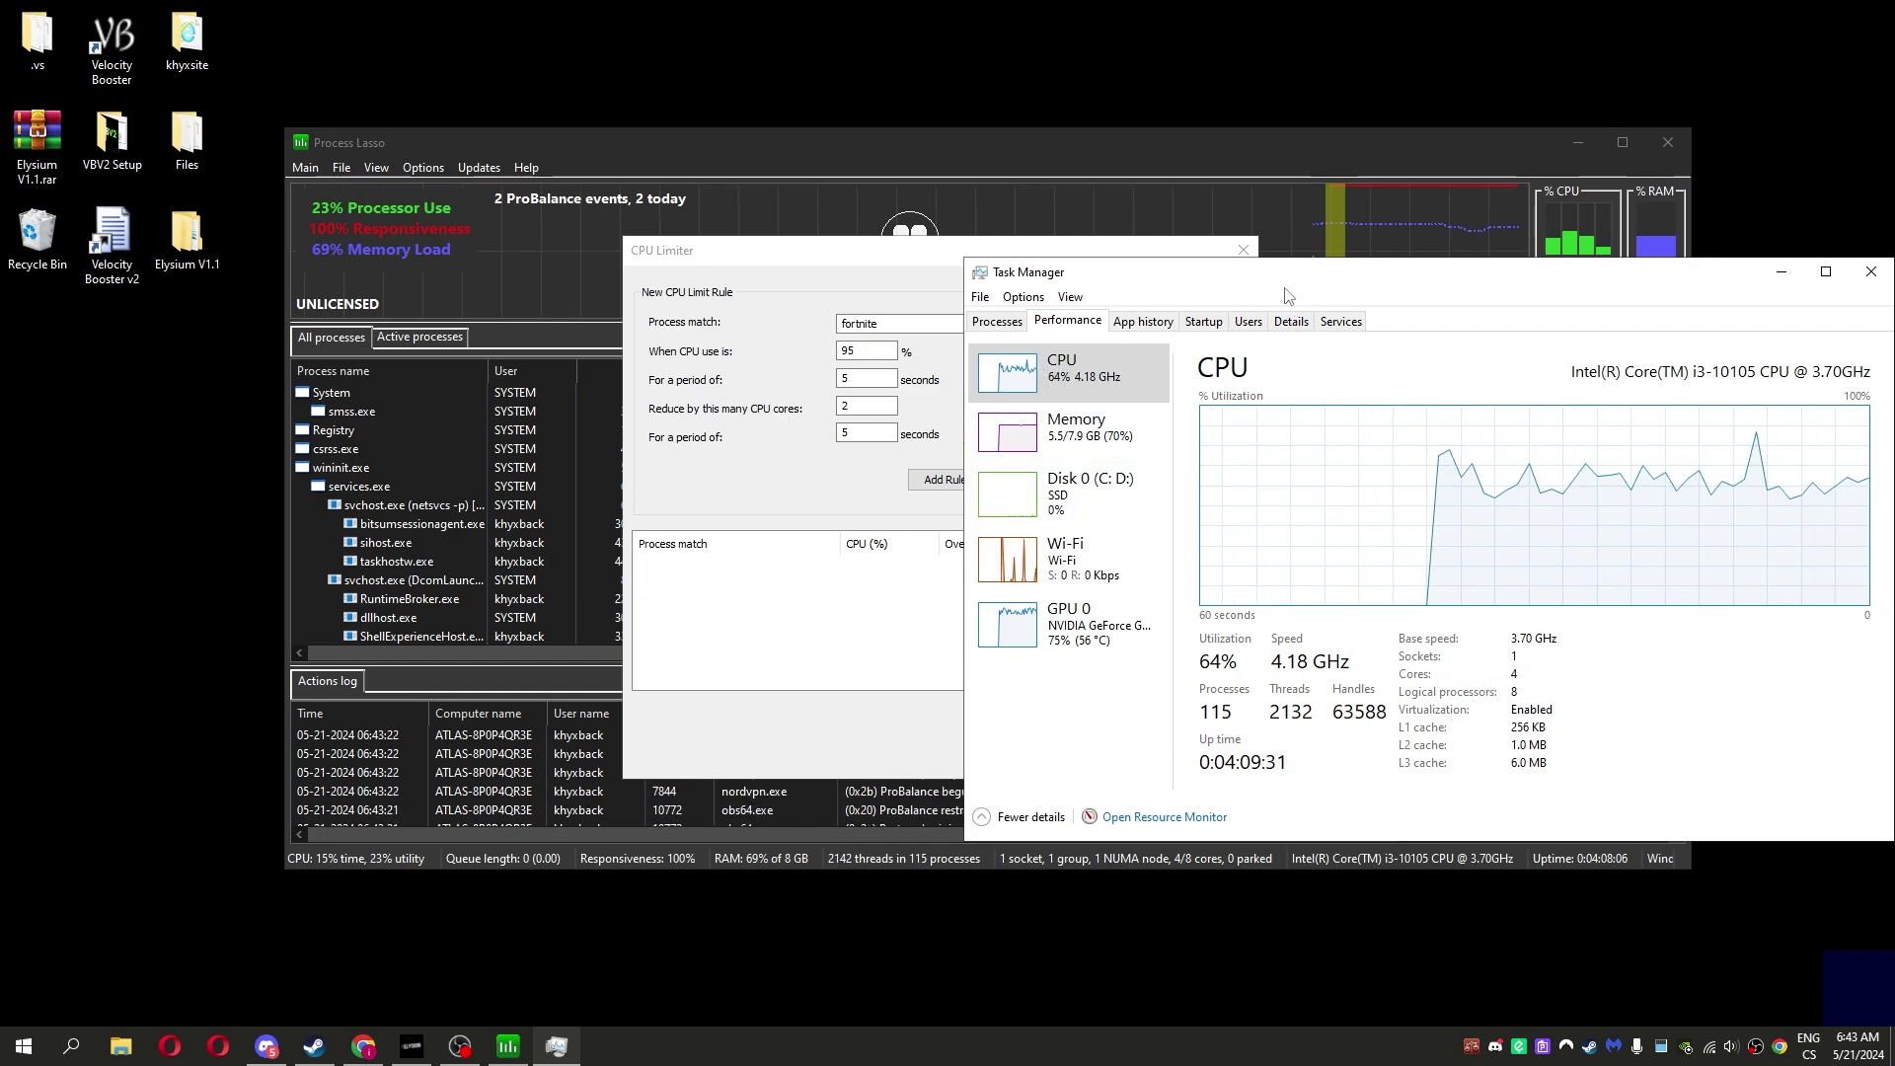
left_click(793, 276)
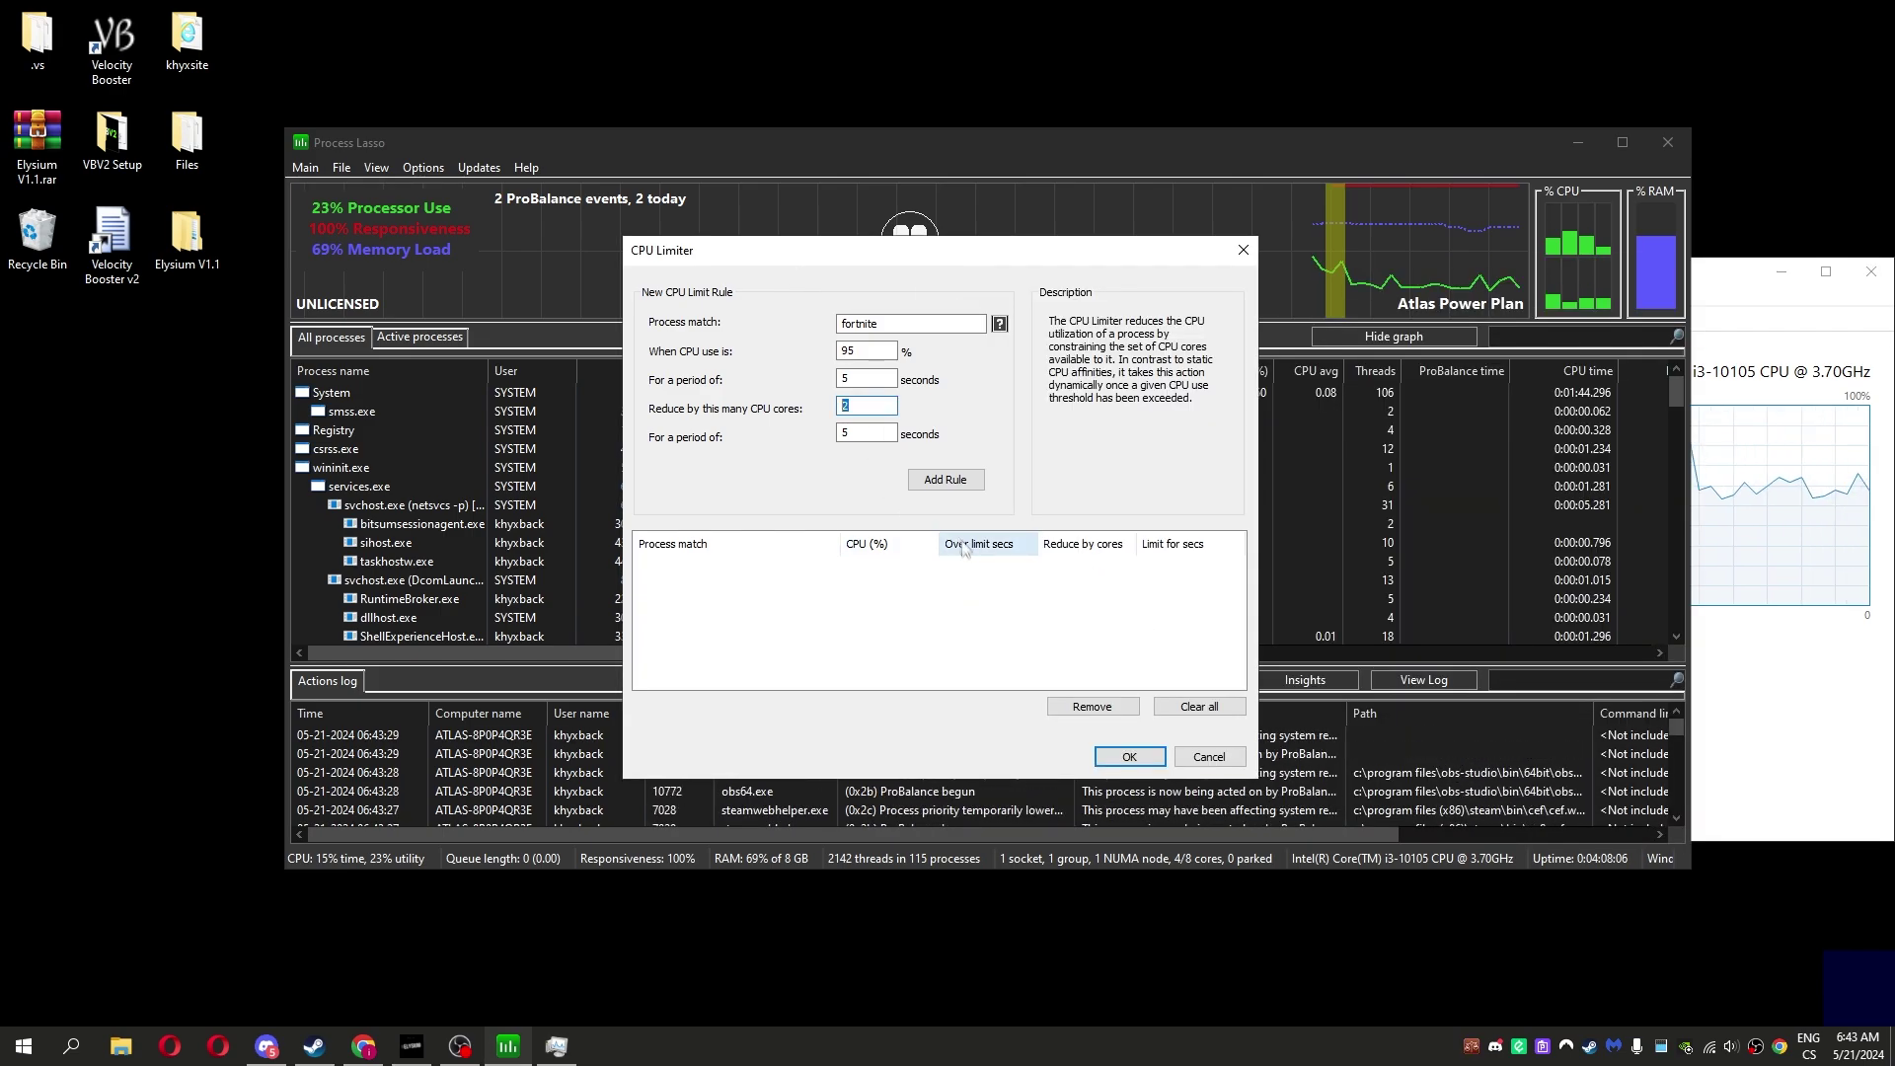
left_click(944, 479)
left_click(1129, 757)
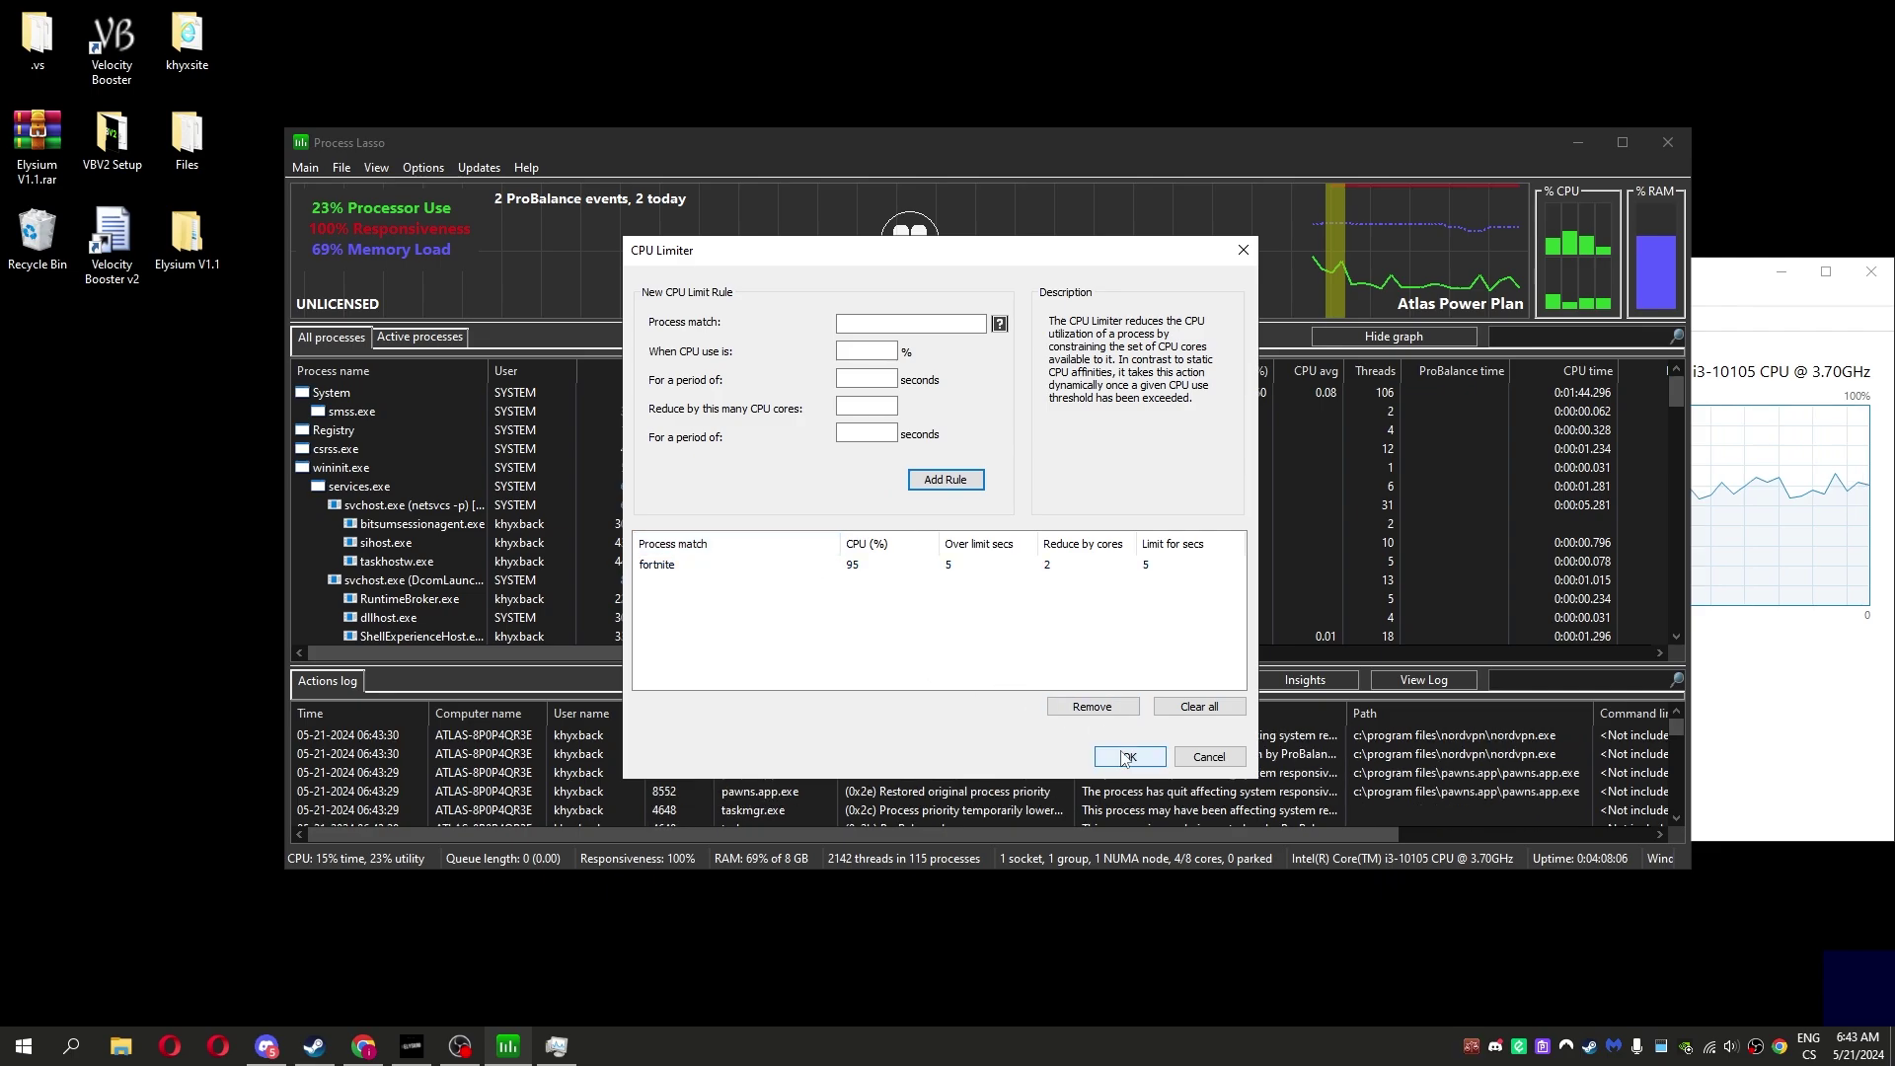
- Switch the power profile from Bitsum Highest Performance to KHYX INSANE FPS and confirm
left_click_drag(756, 155, 764, 148)
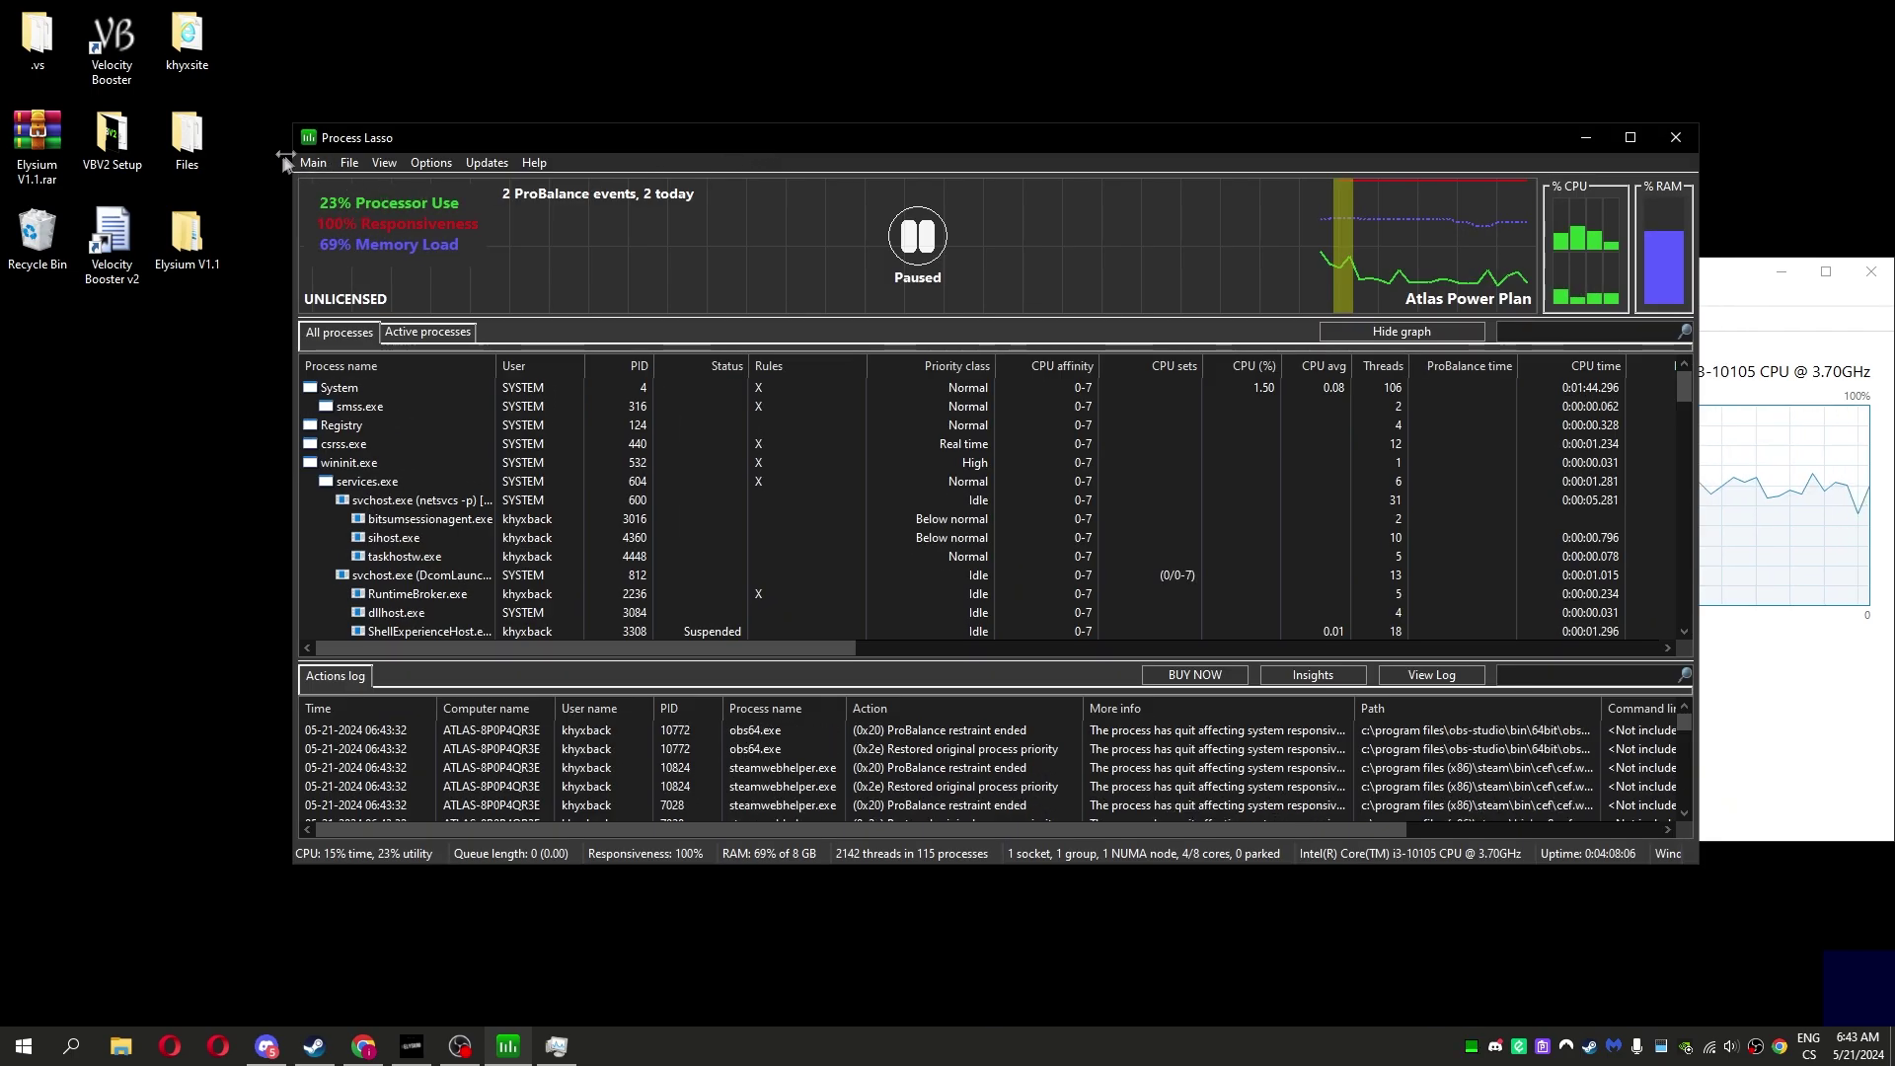
left_click(431, 161)
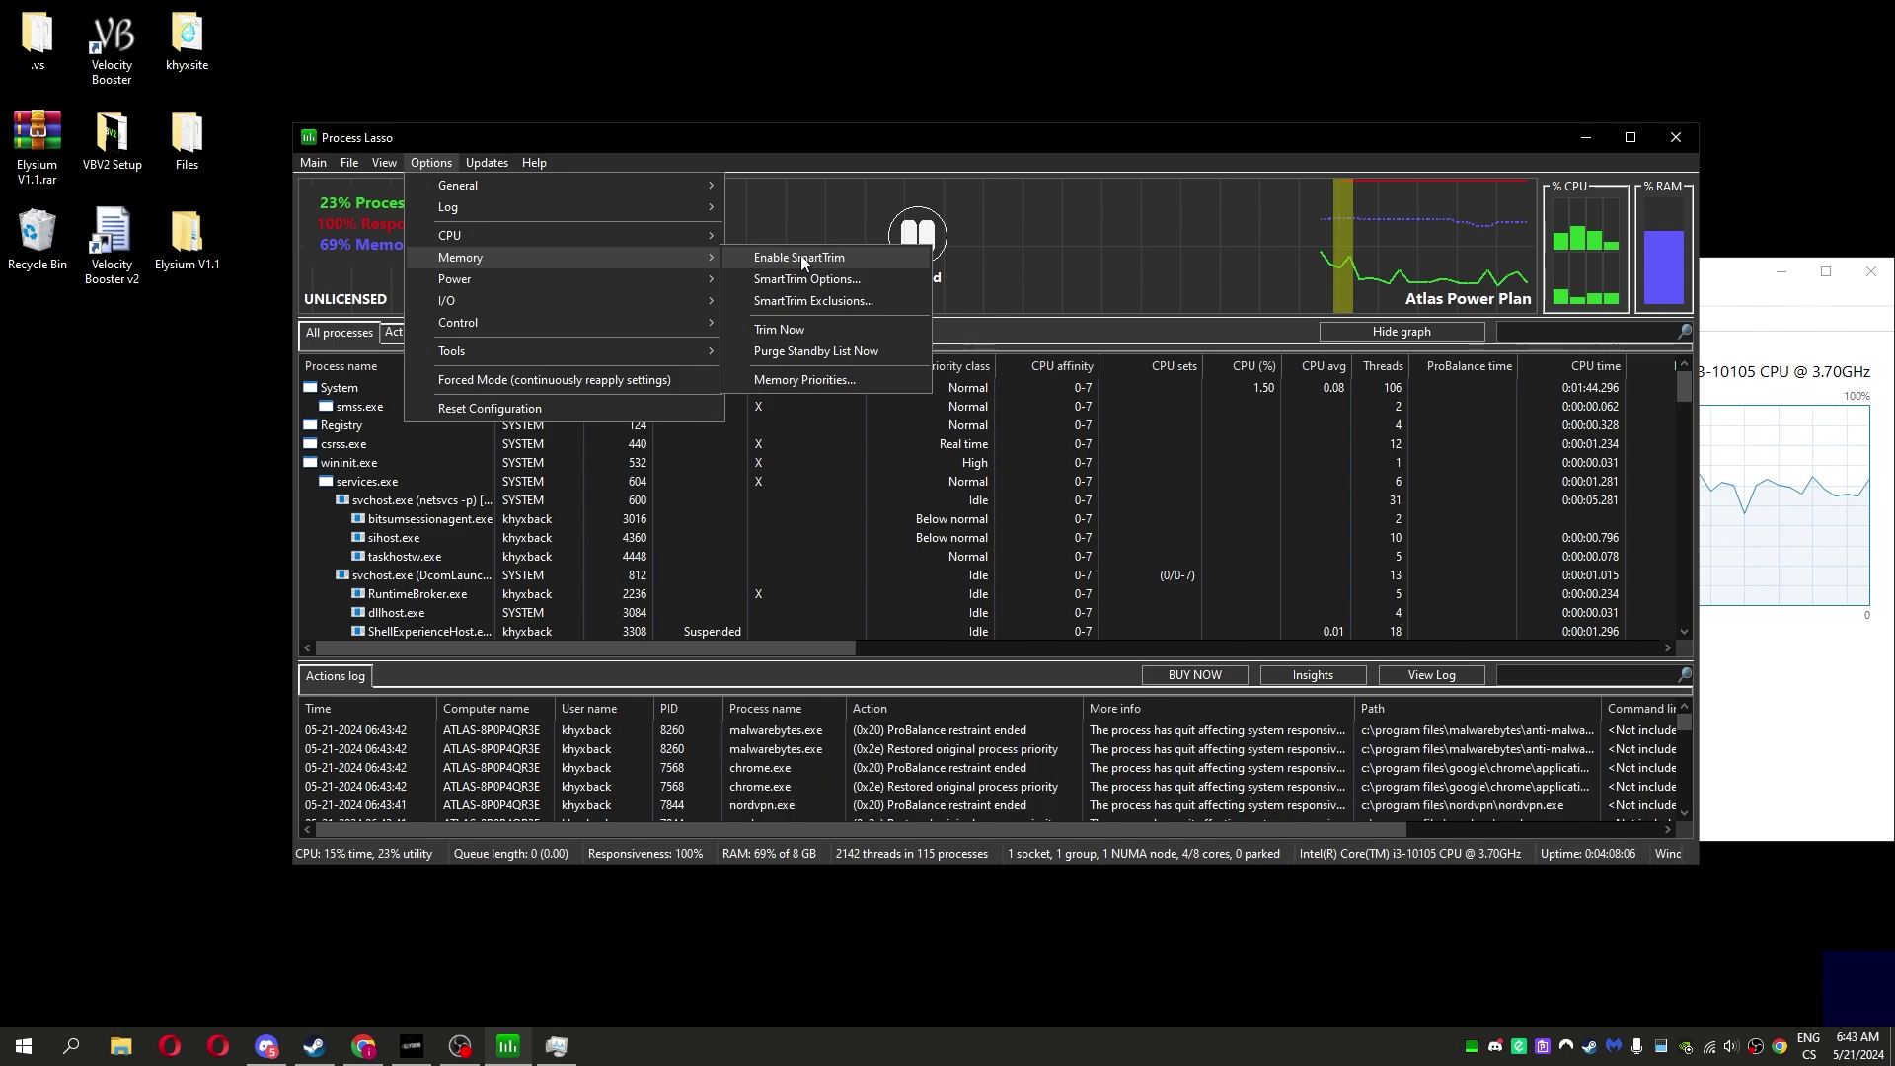
mouse_move(455, 279)
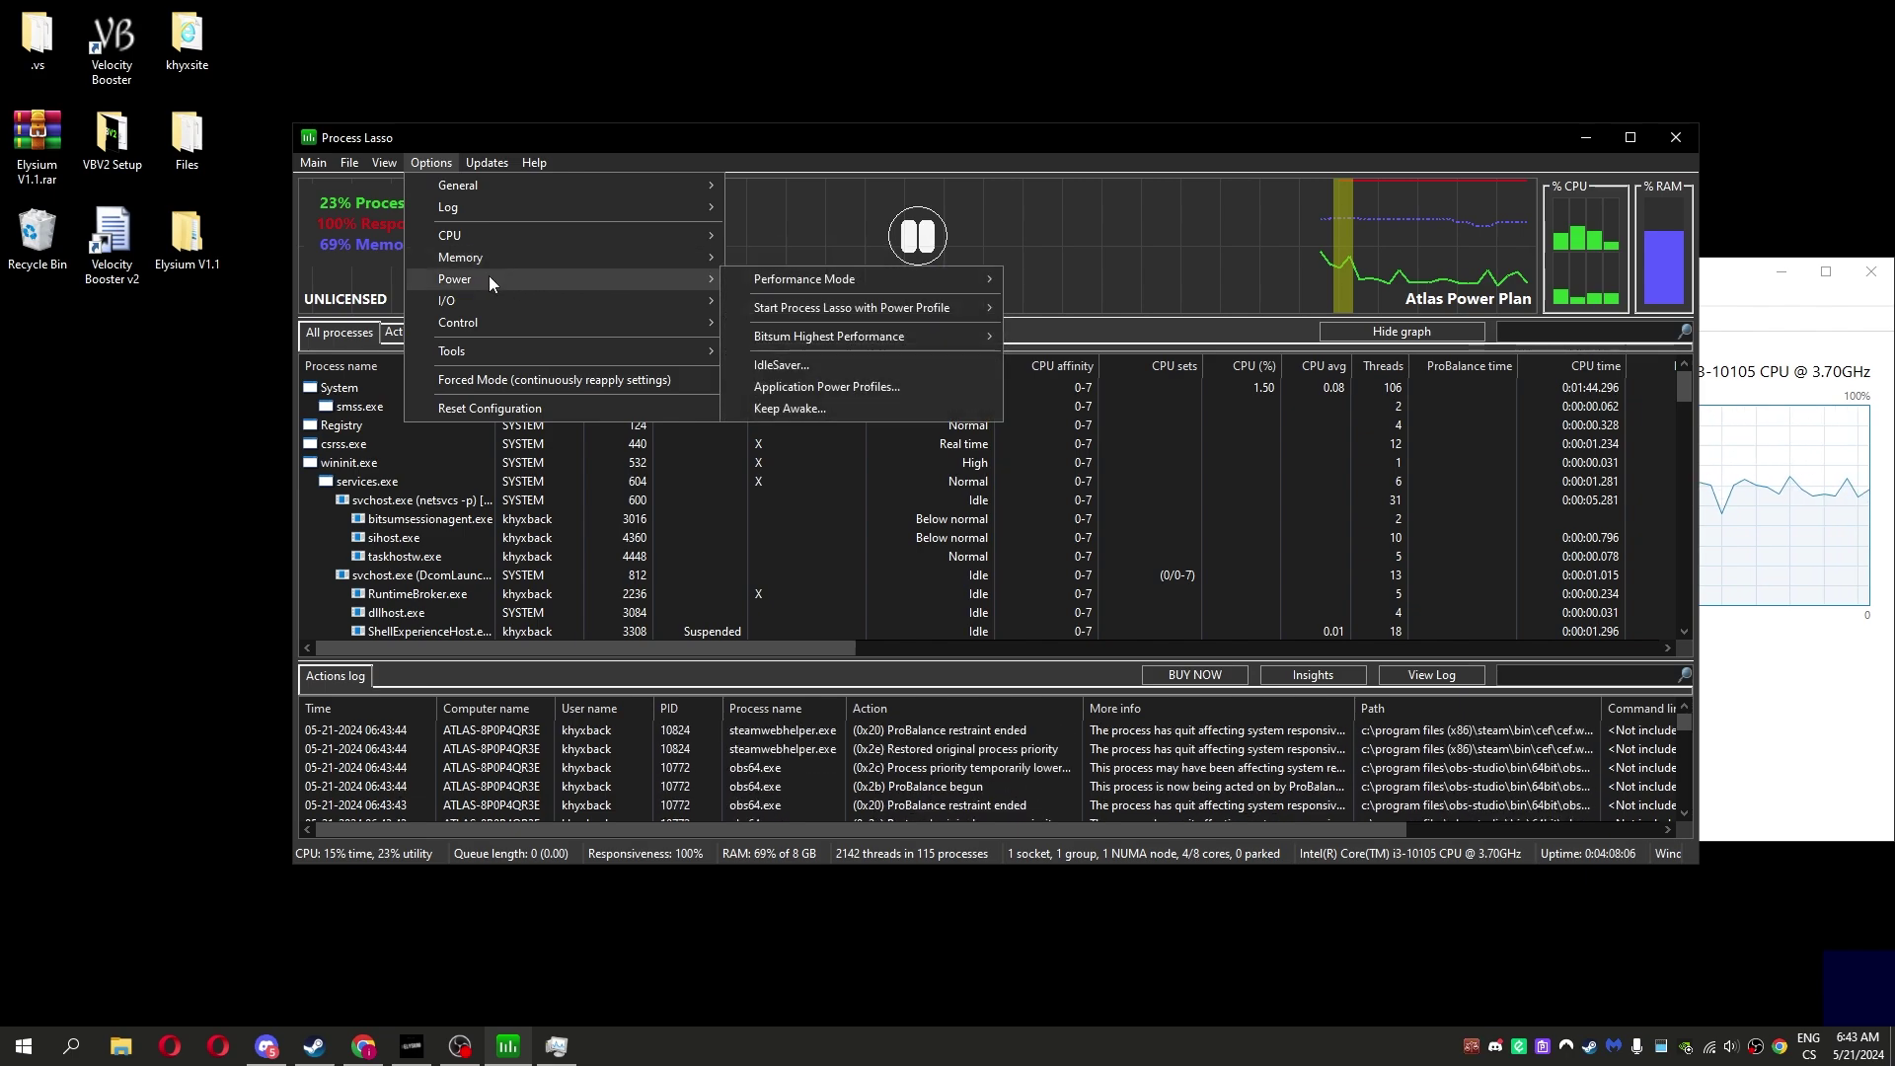
mouse_move(830, 279)
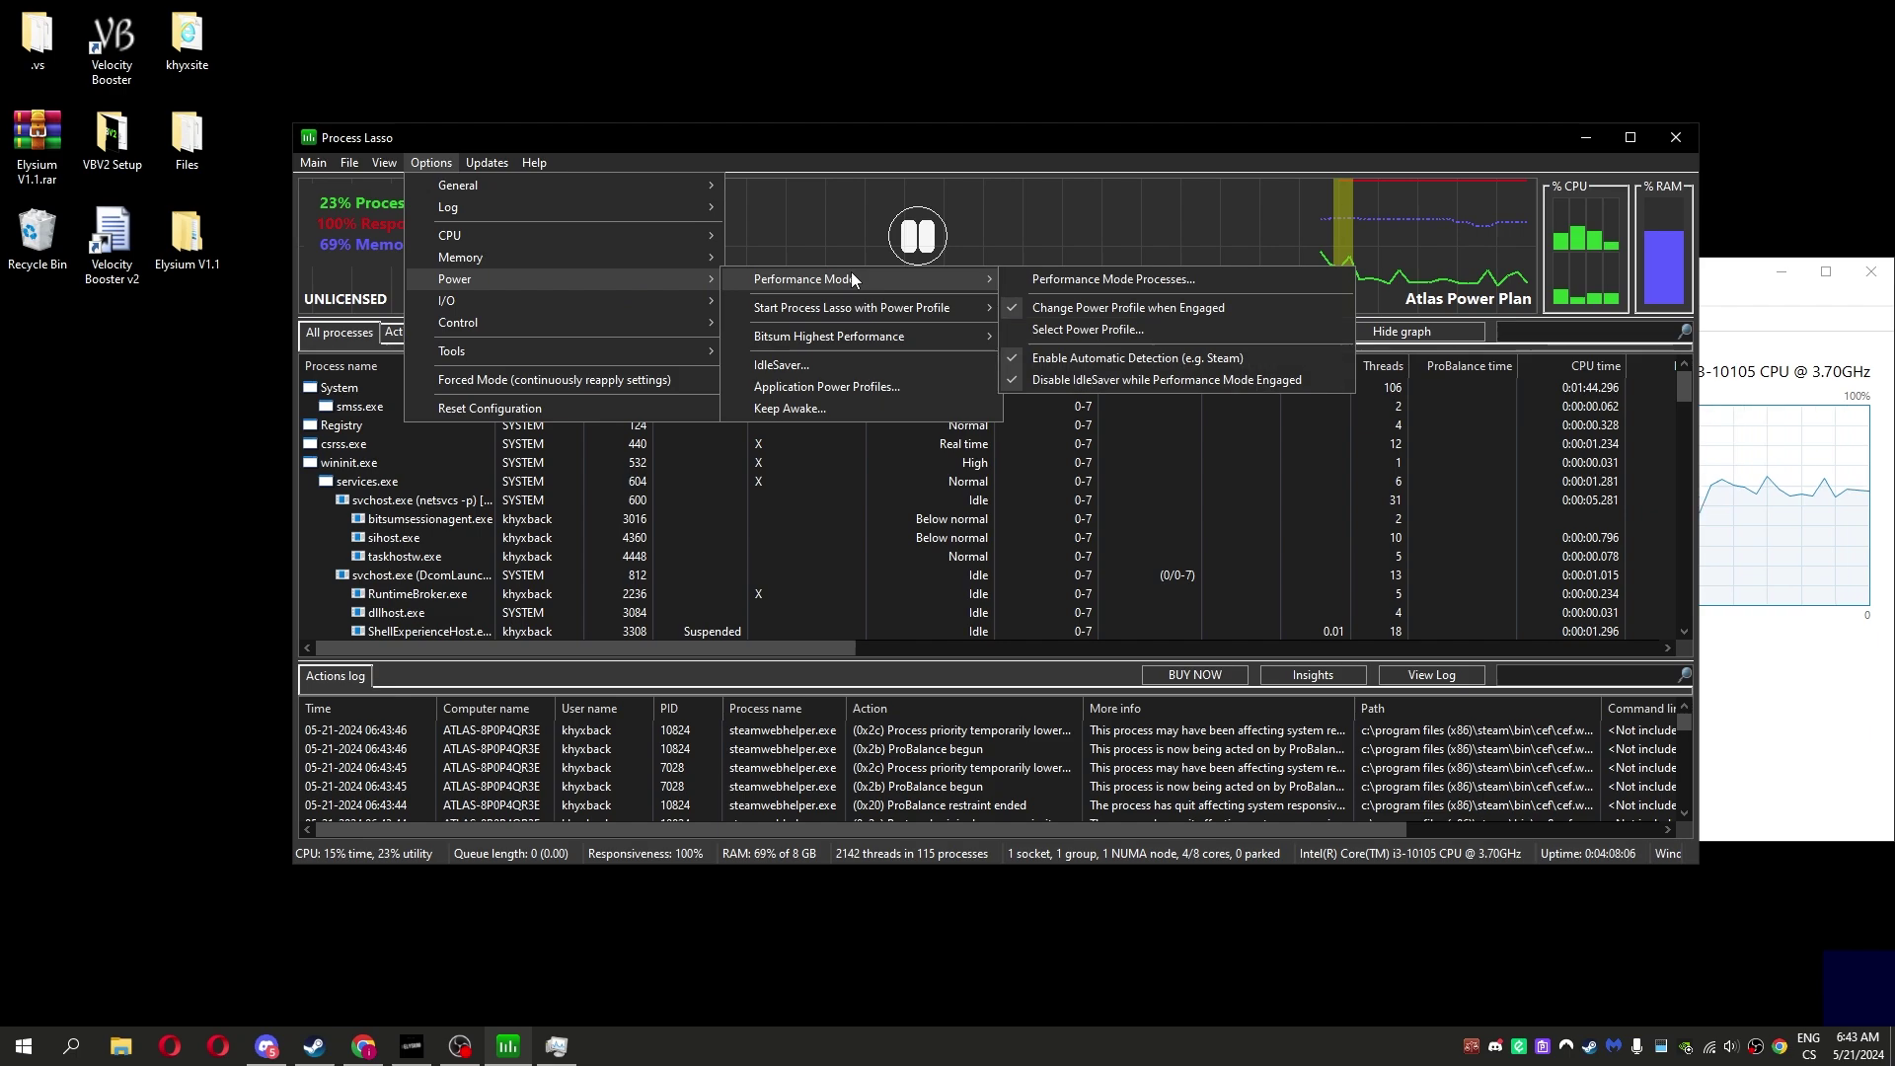
left_click(1074, 330)
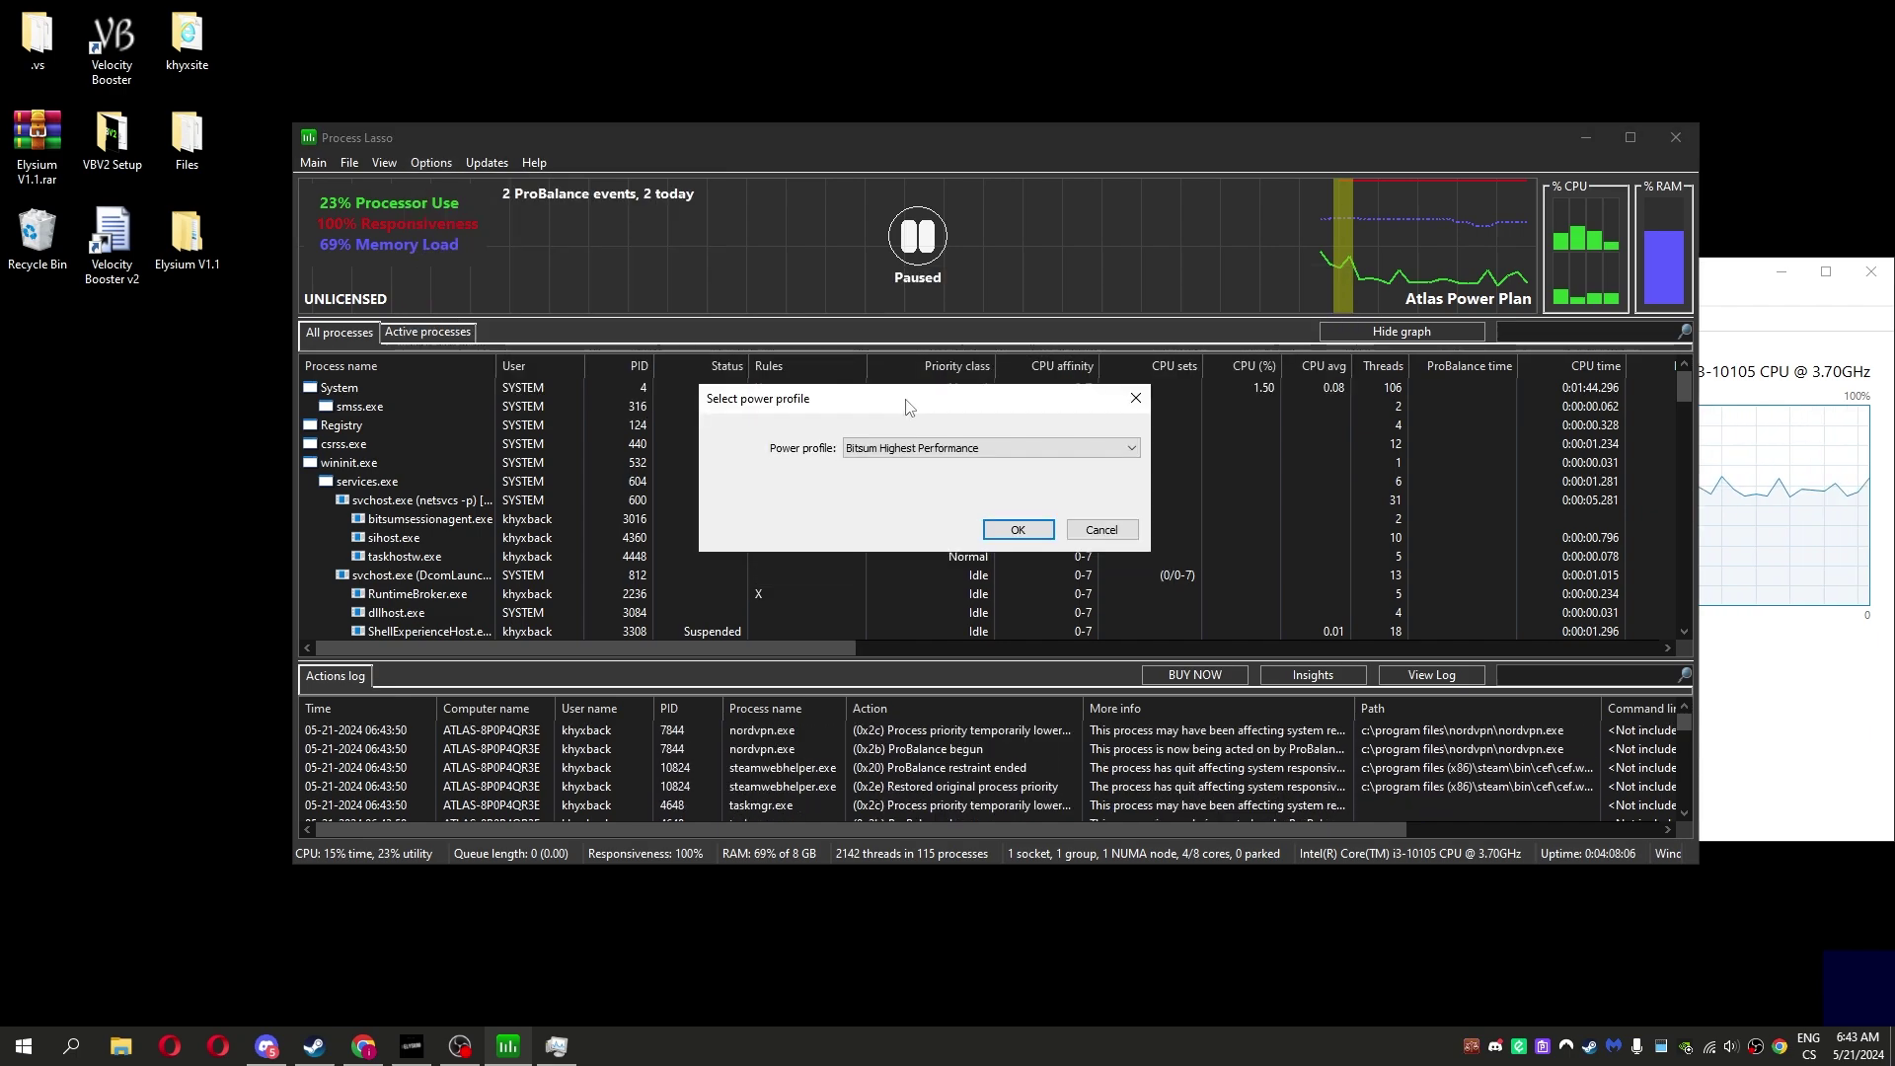
left_click(865, 446)
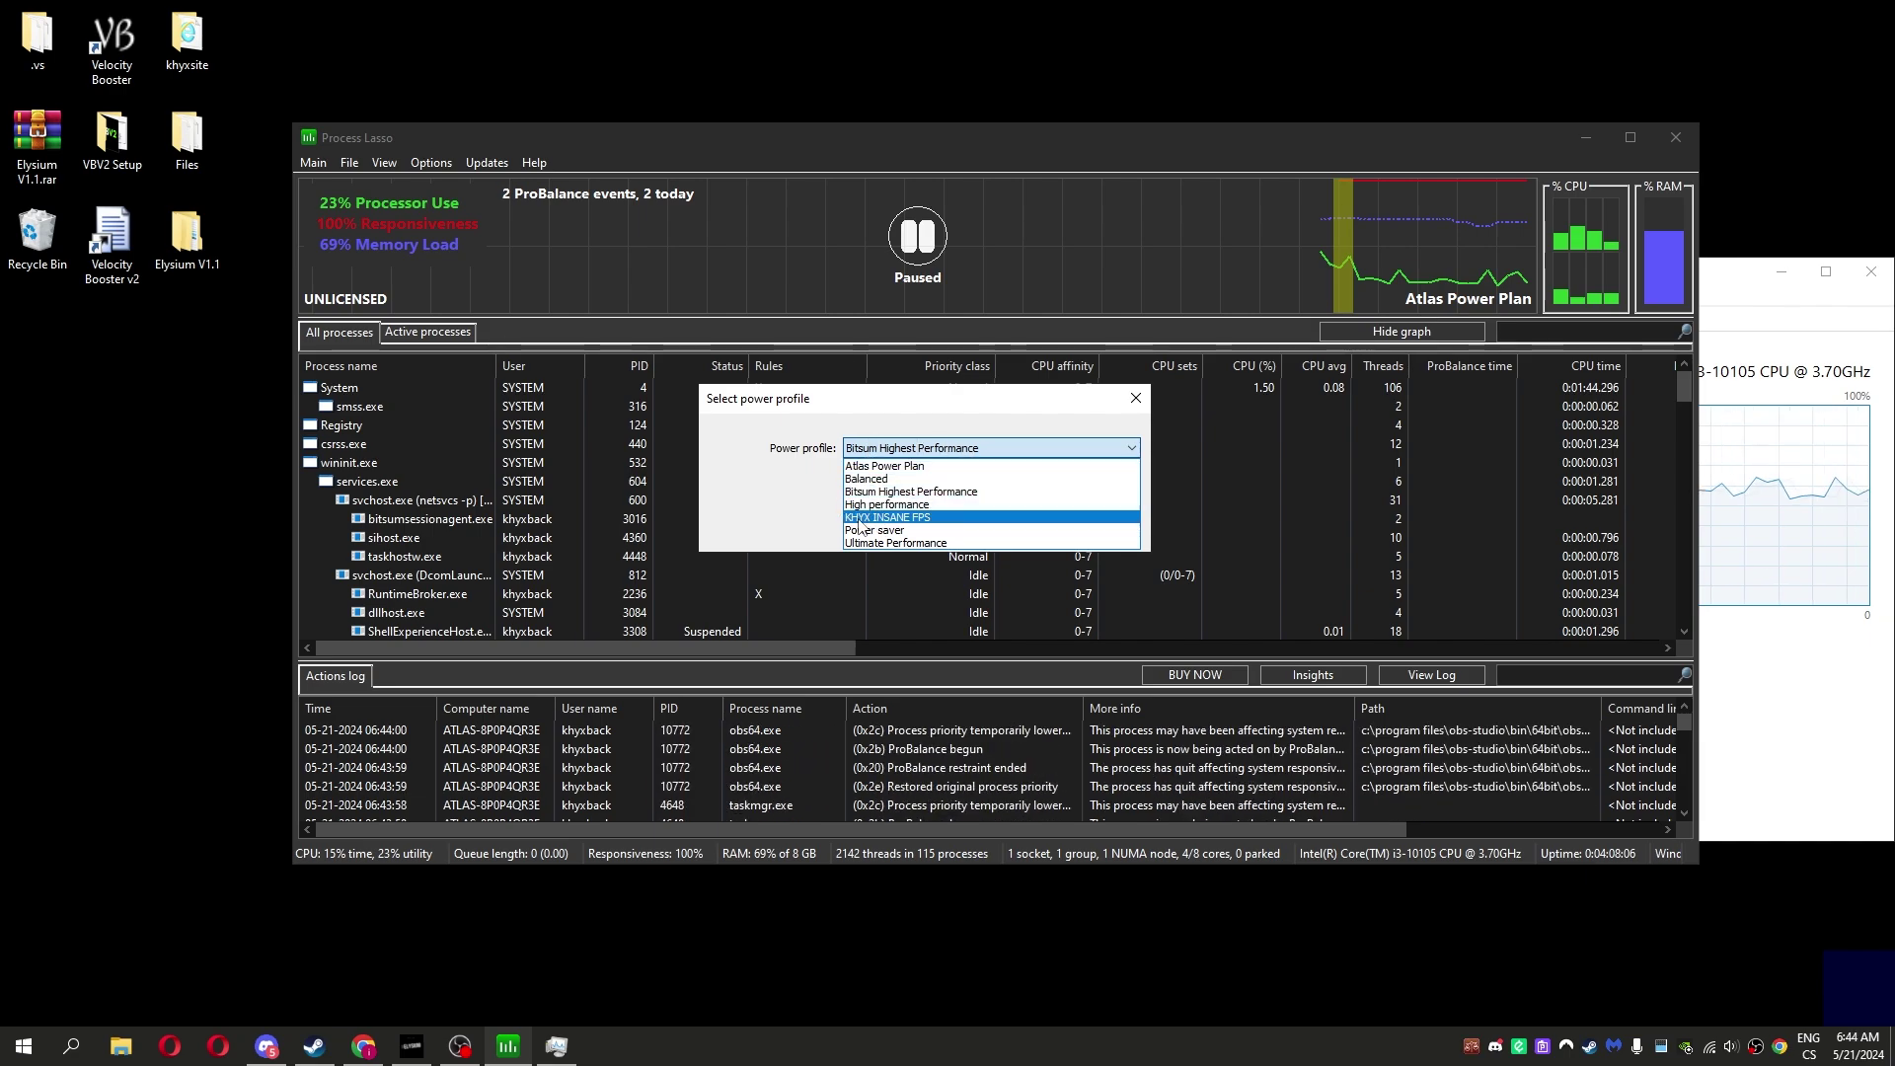
left_click(862, 452)
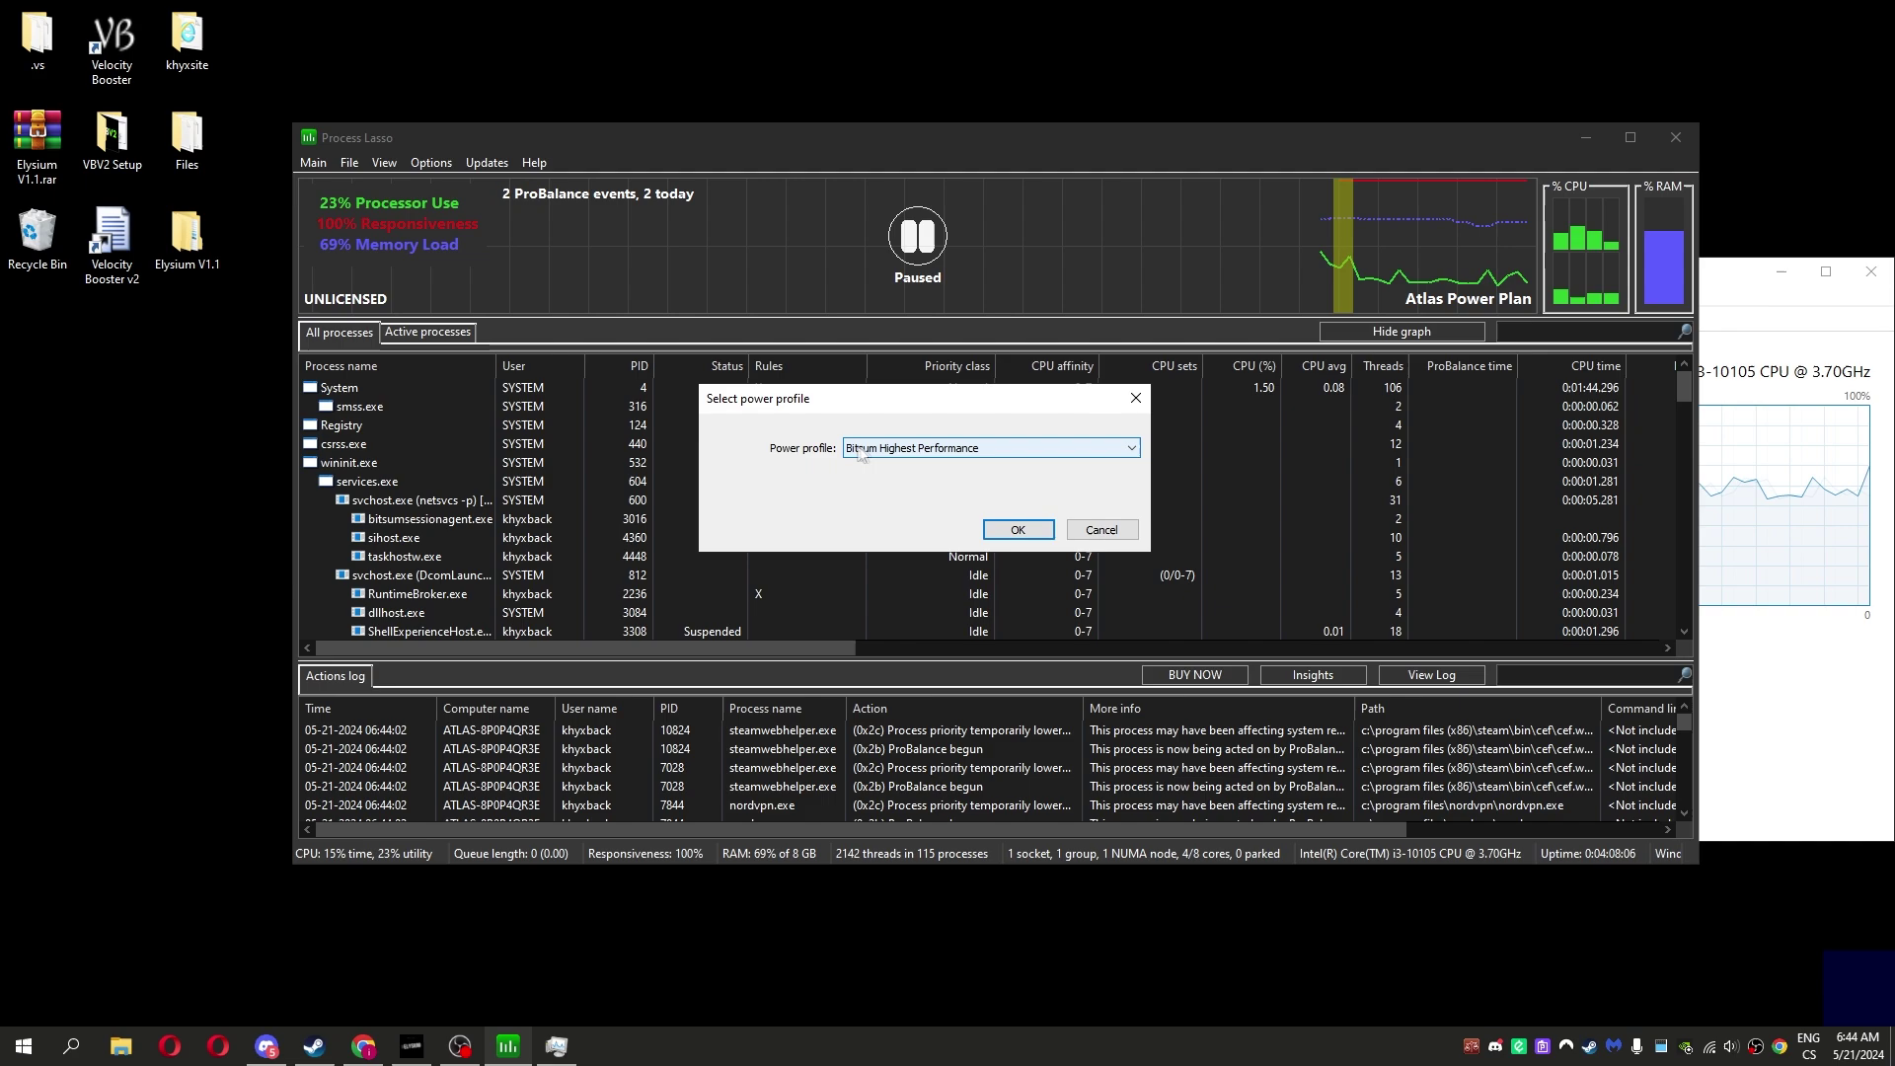
left_click(865, 500)
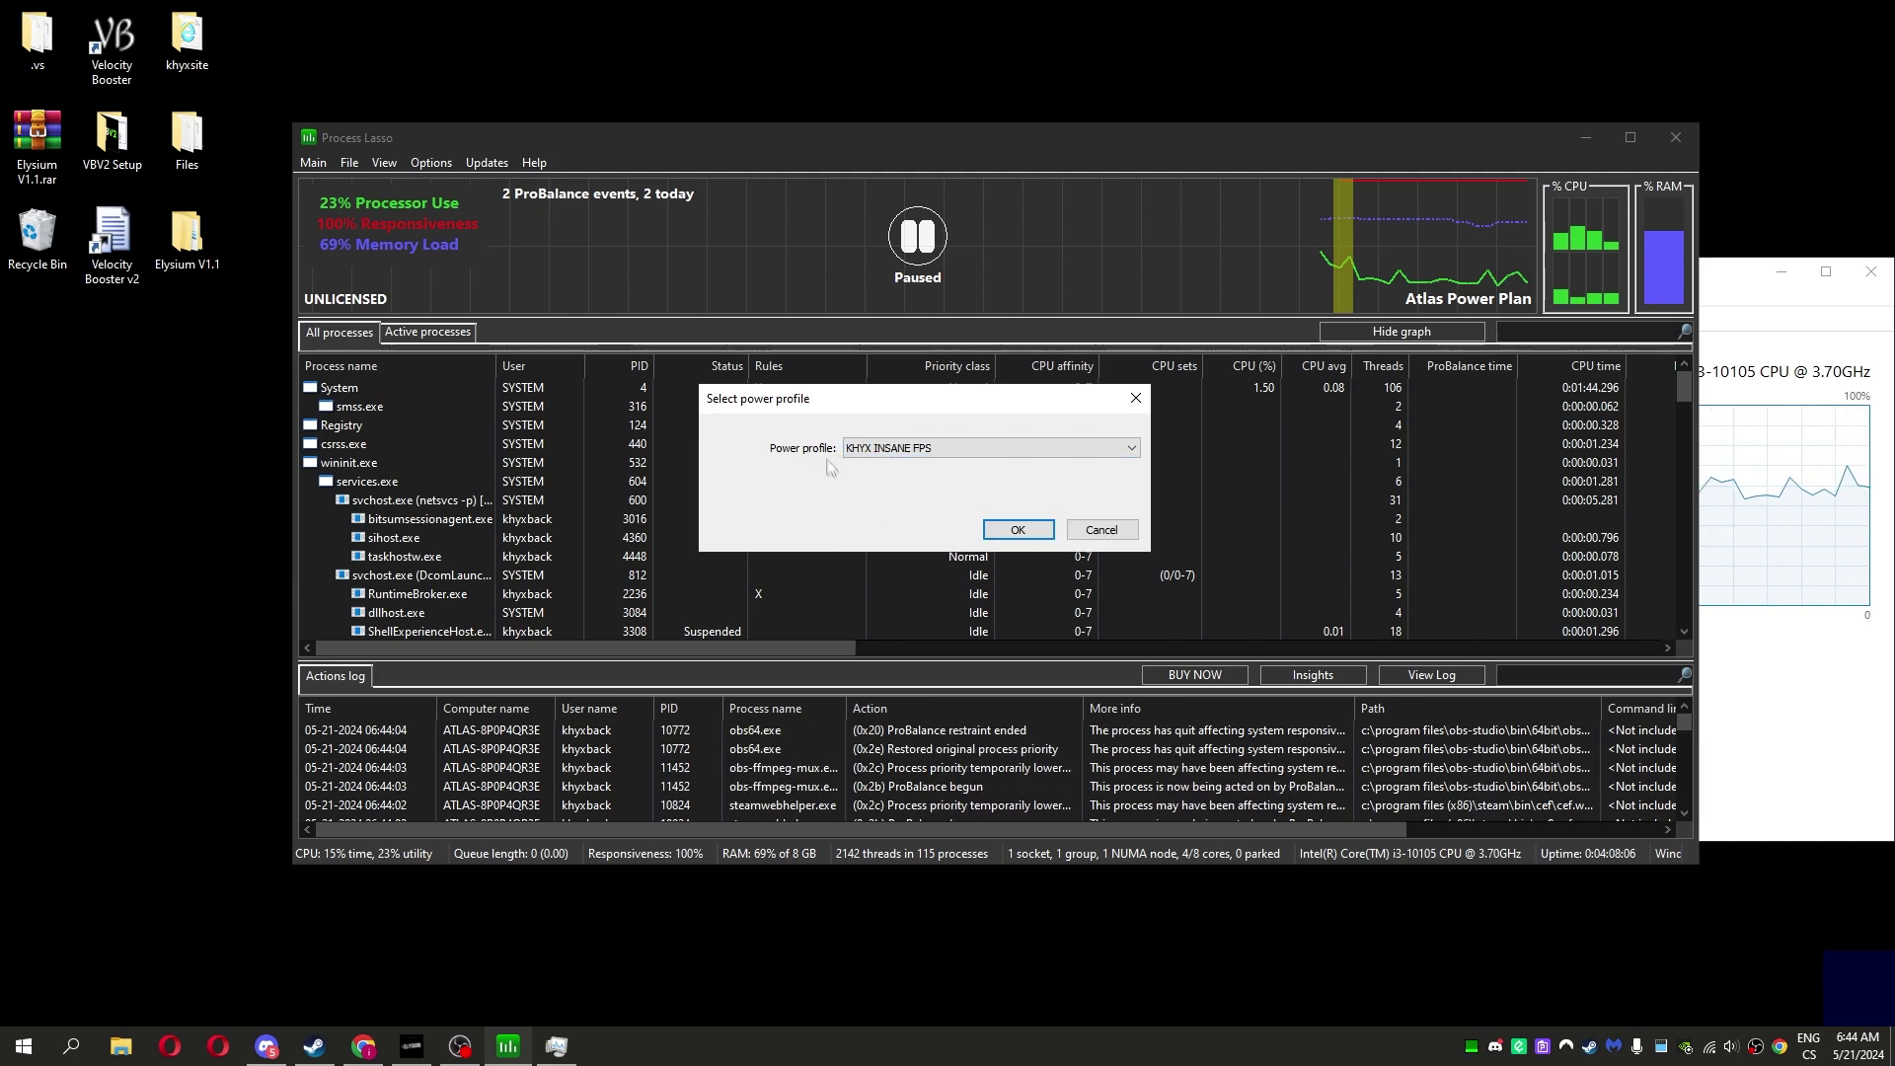
left_click(1017, 530)
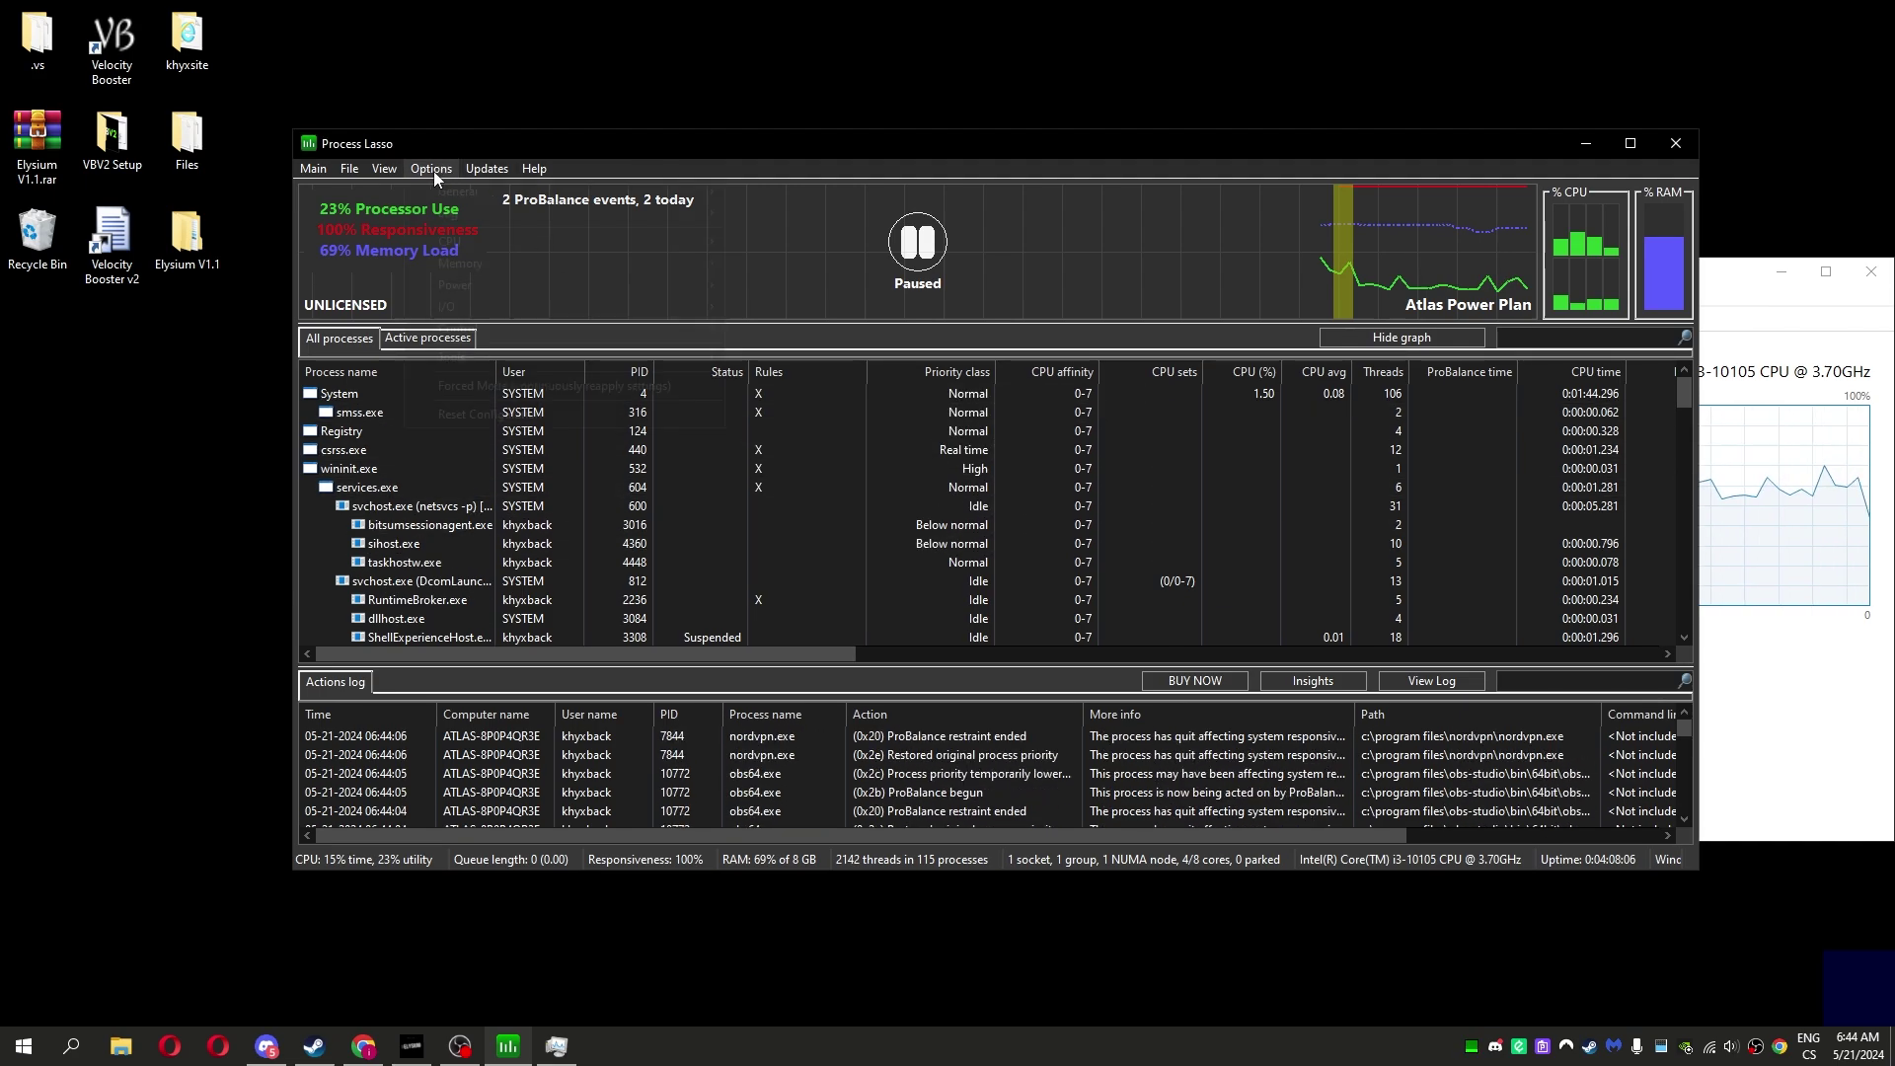
- Open the CPU Core Parking tool and agree to install the missing ParkControl
left_click(430, 163)
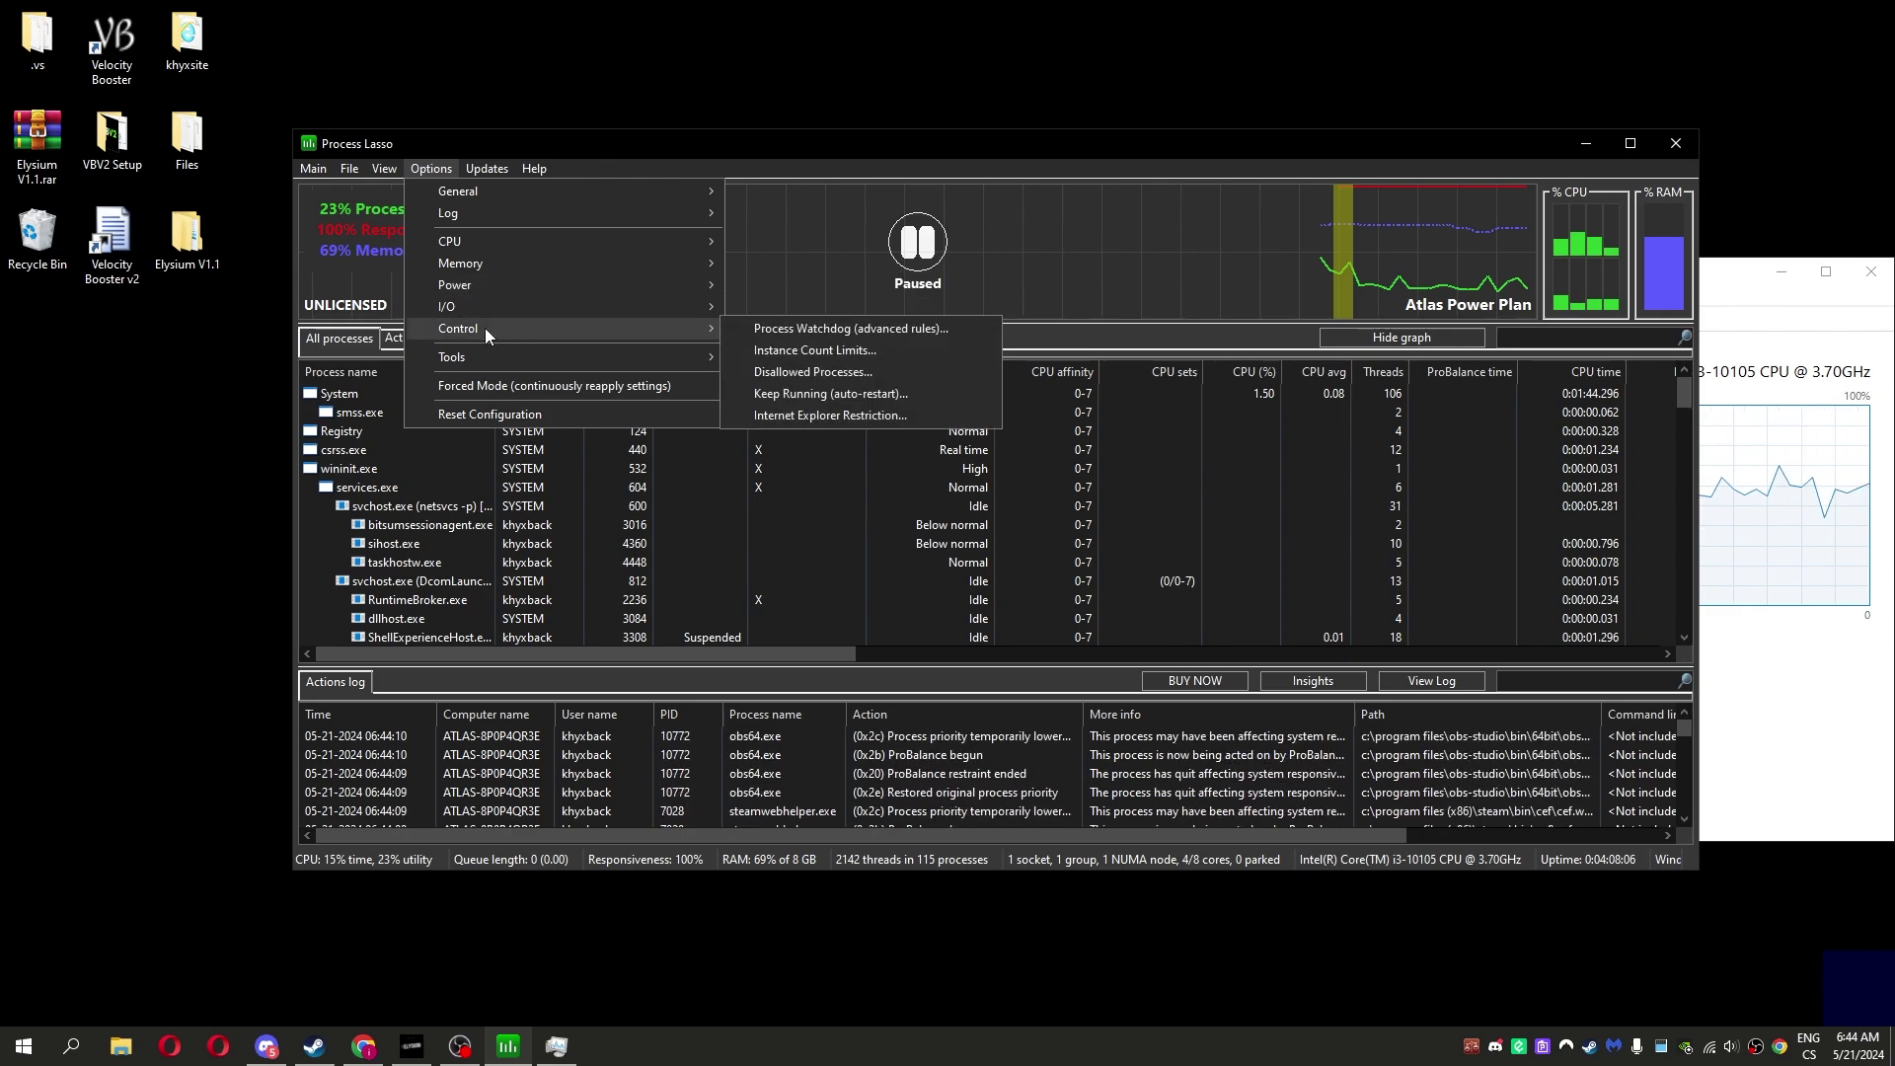
mouse_move(452, 356)
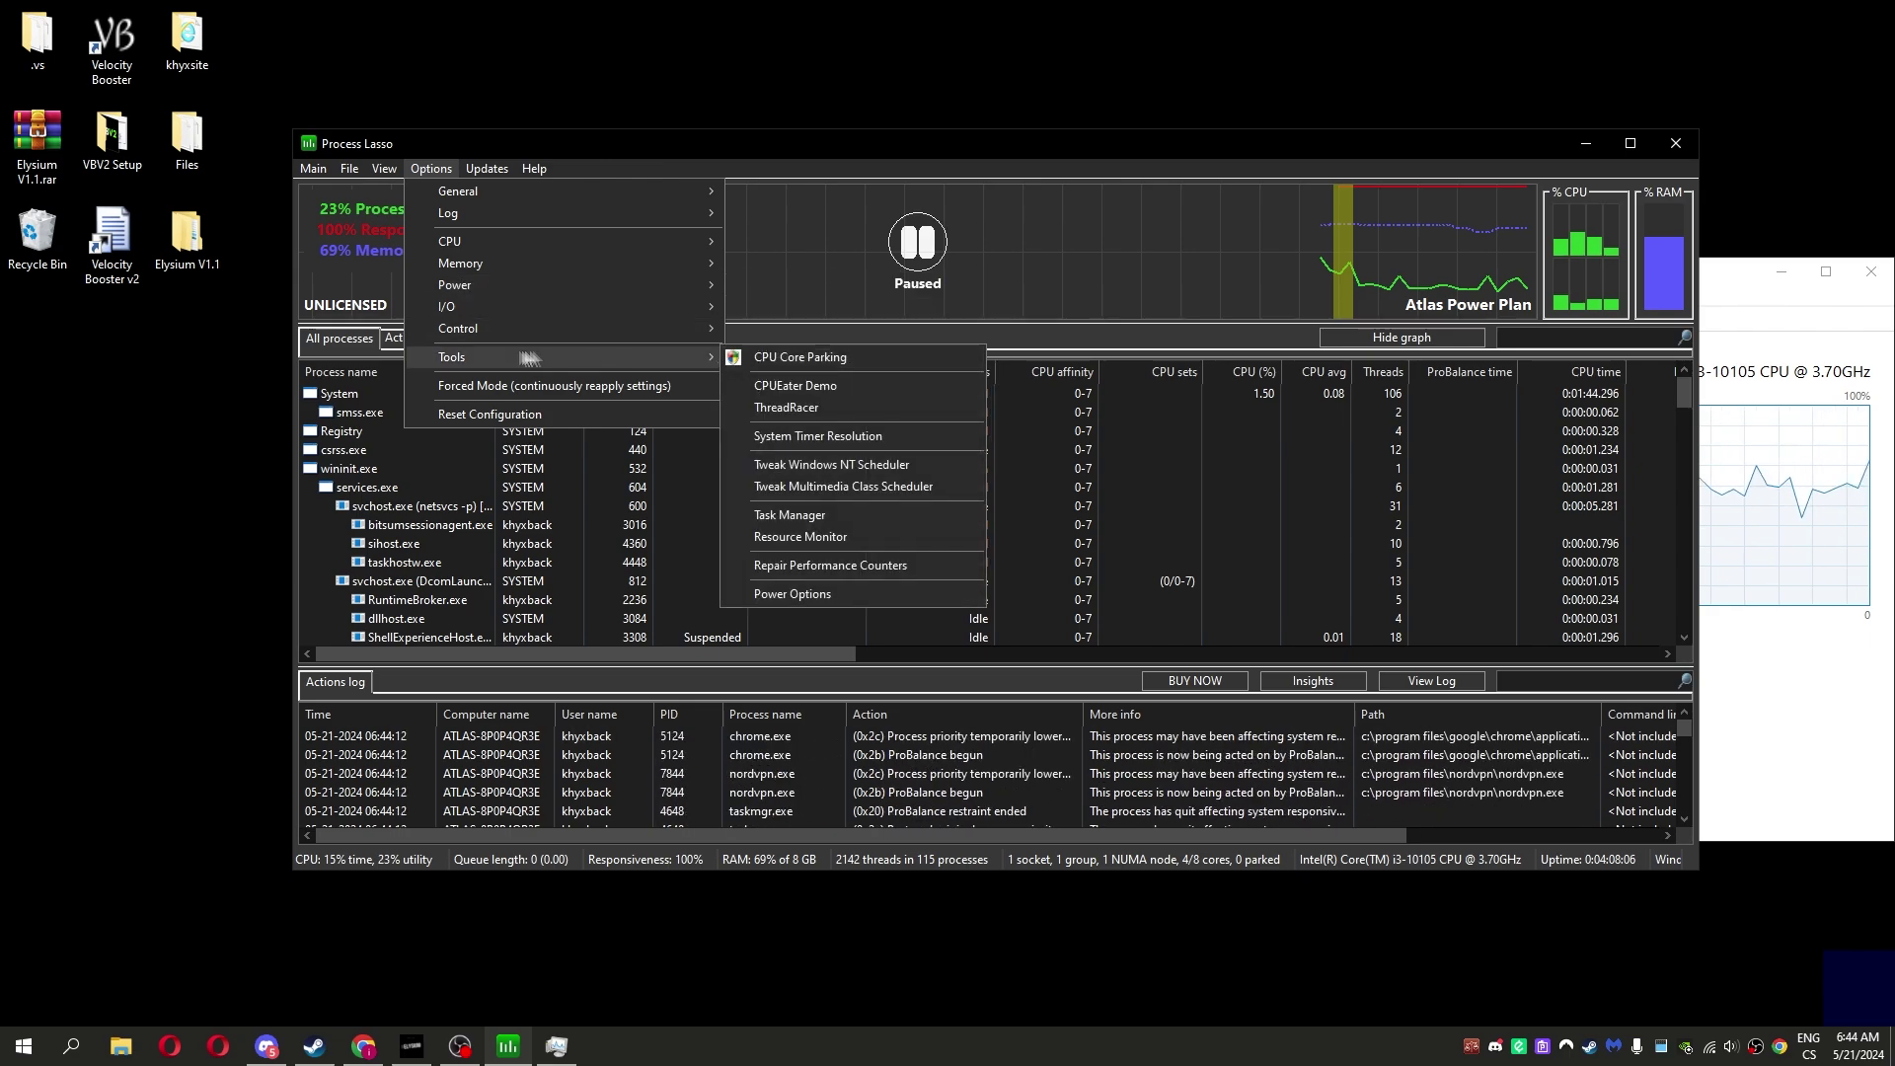
left_click(782, 360)
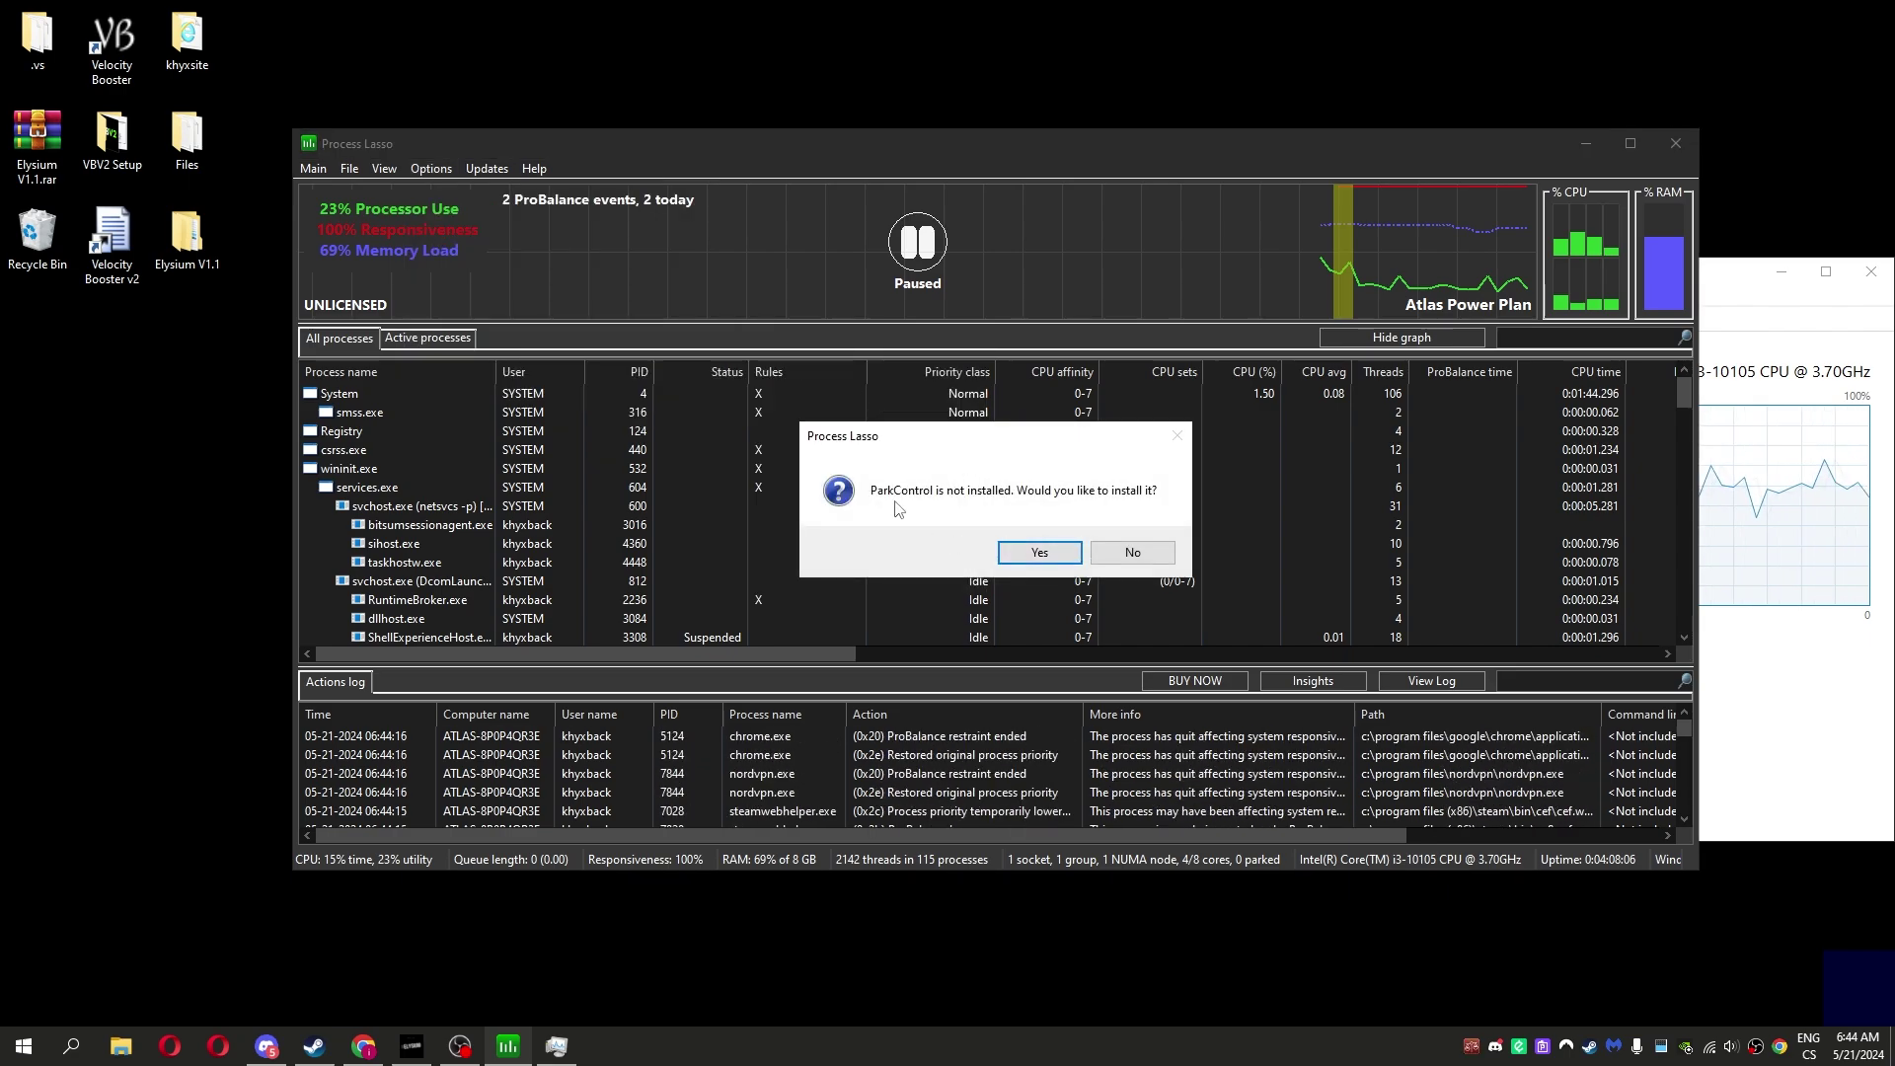
left_click(1040, 553)
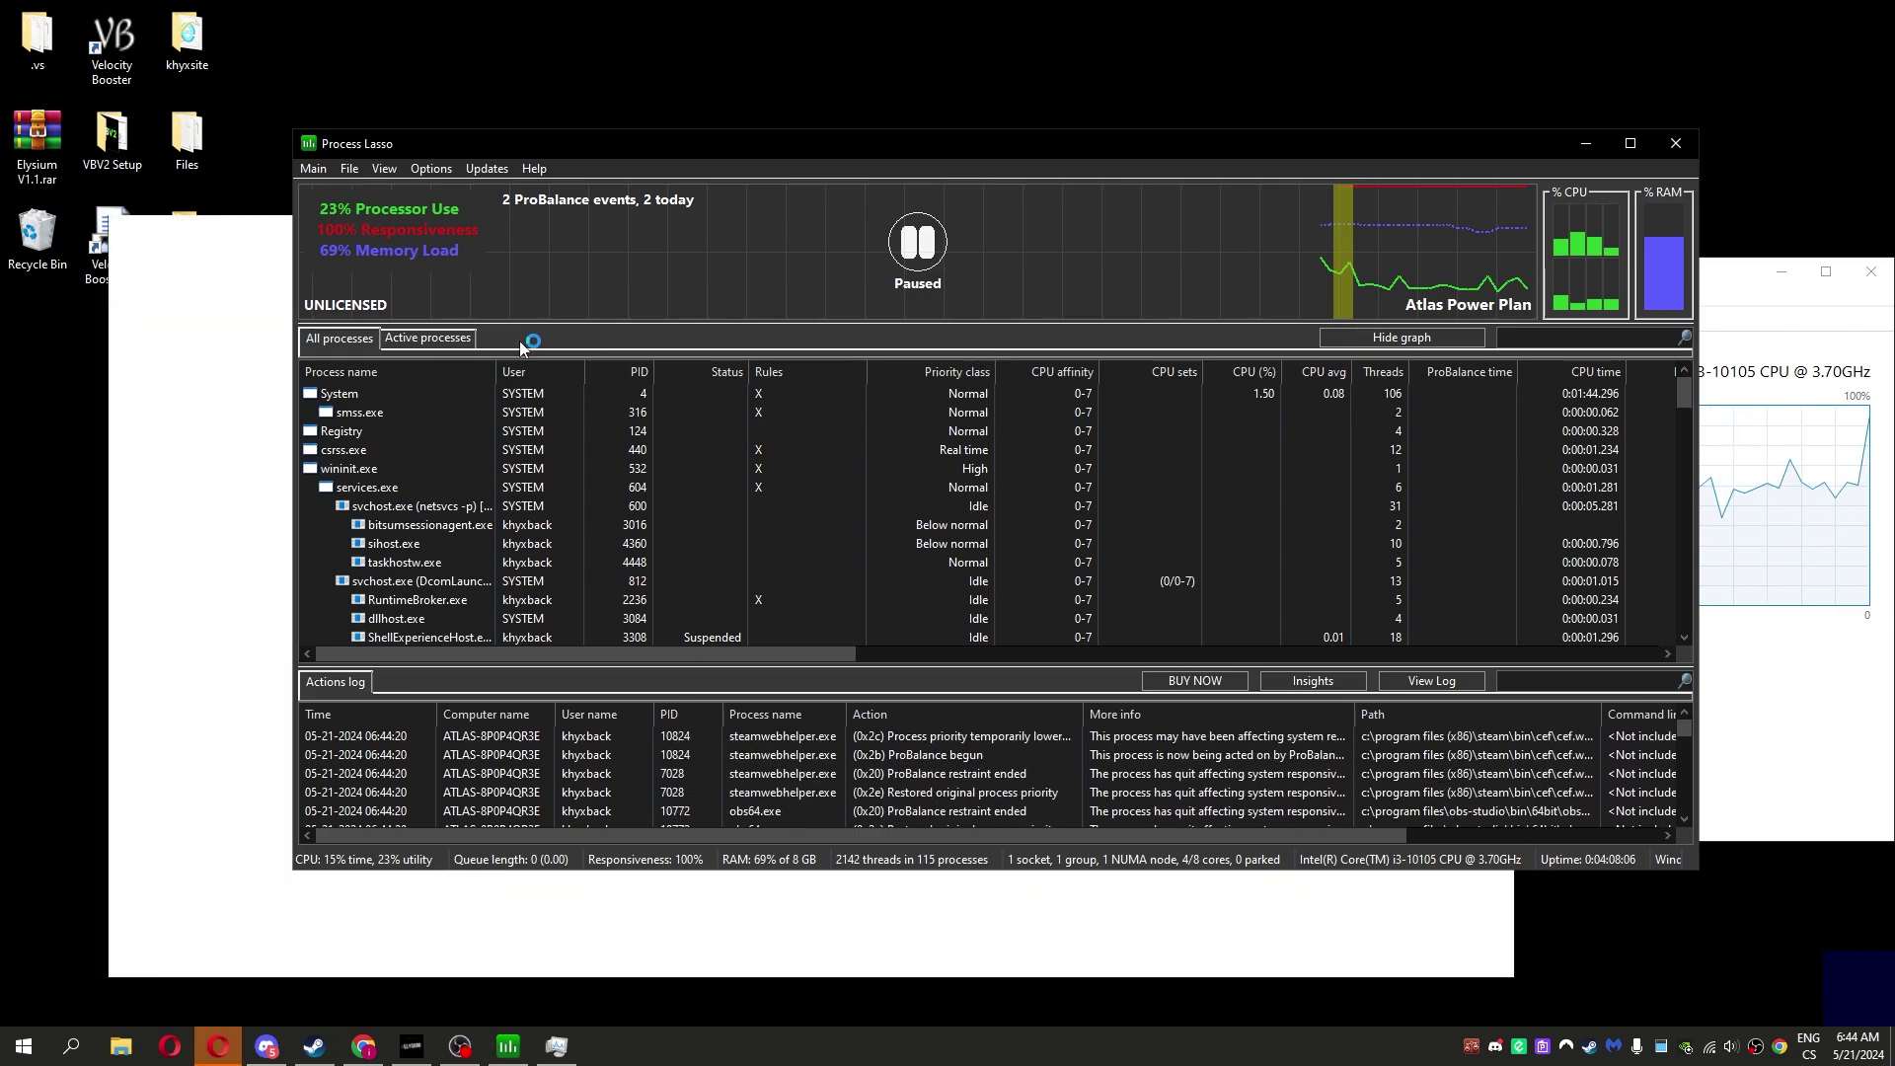
- Download parkcontrolsetup64.exe from the Bitsum ParkControl page in Opera
left_click(207, 273)
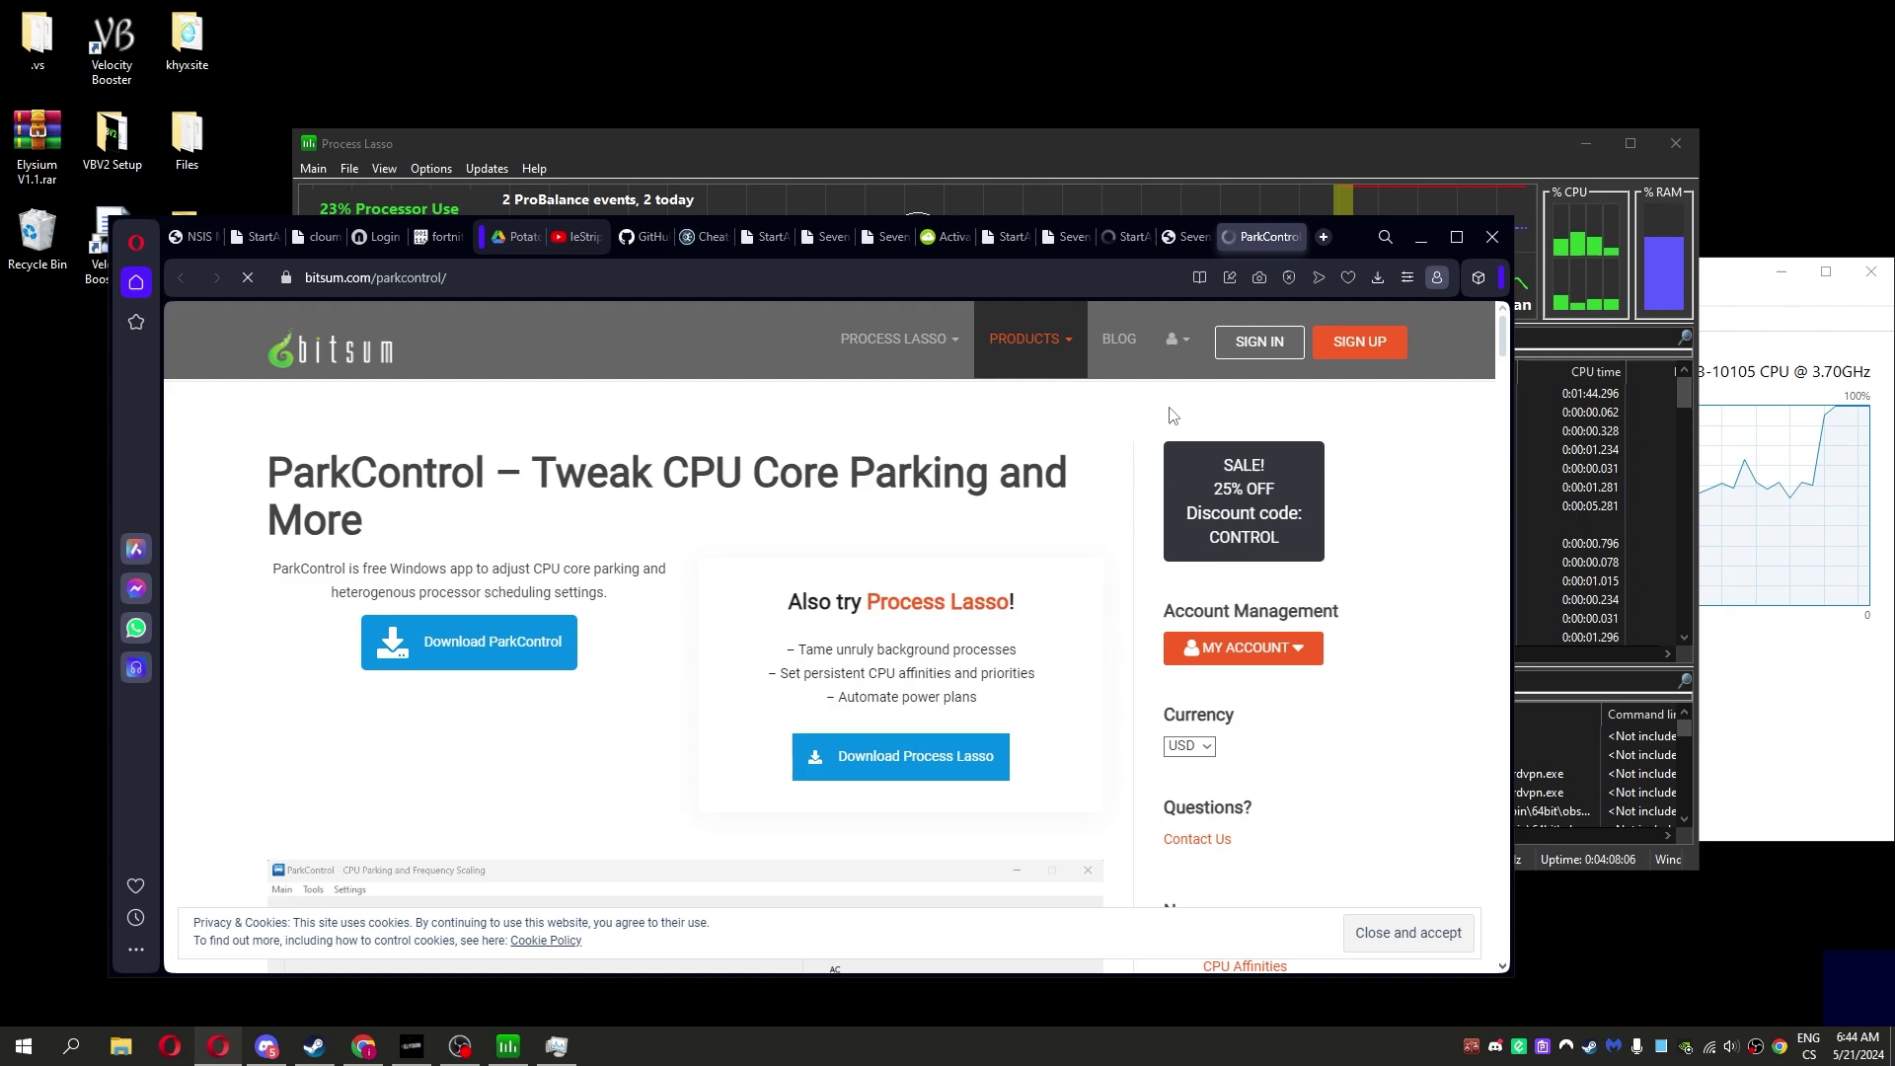
left_click(458, 639)
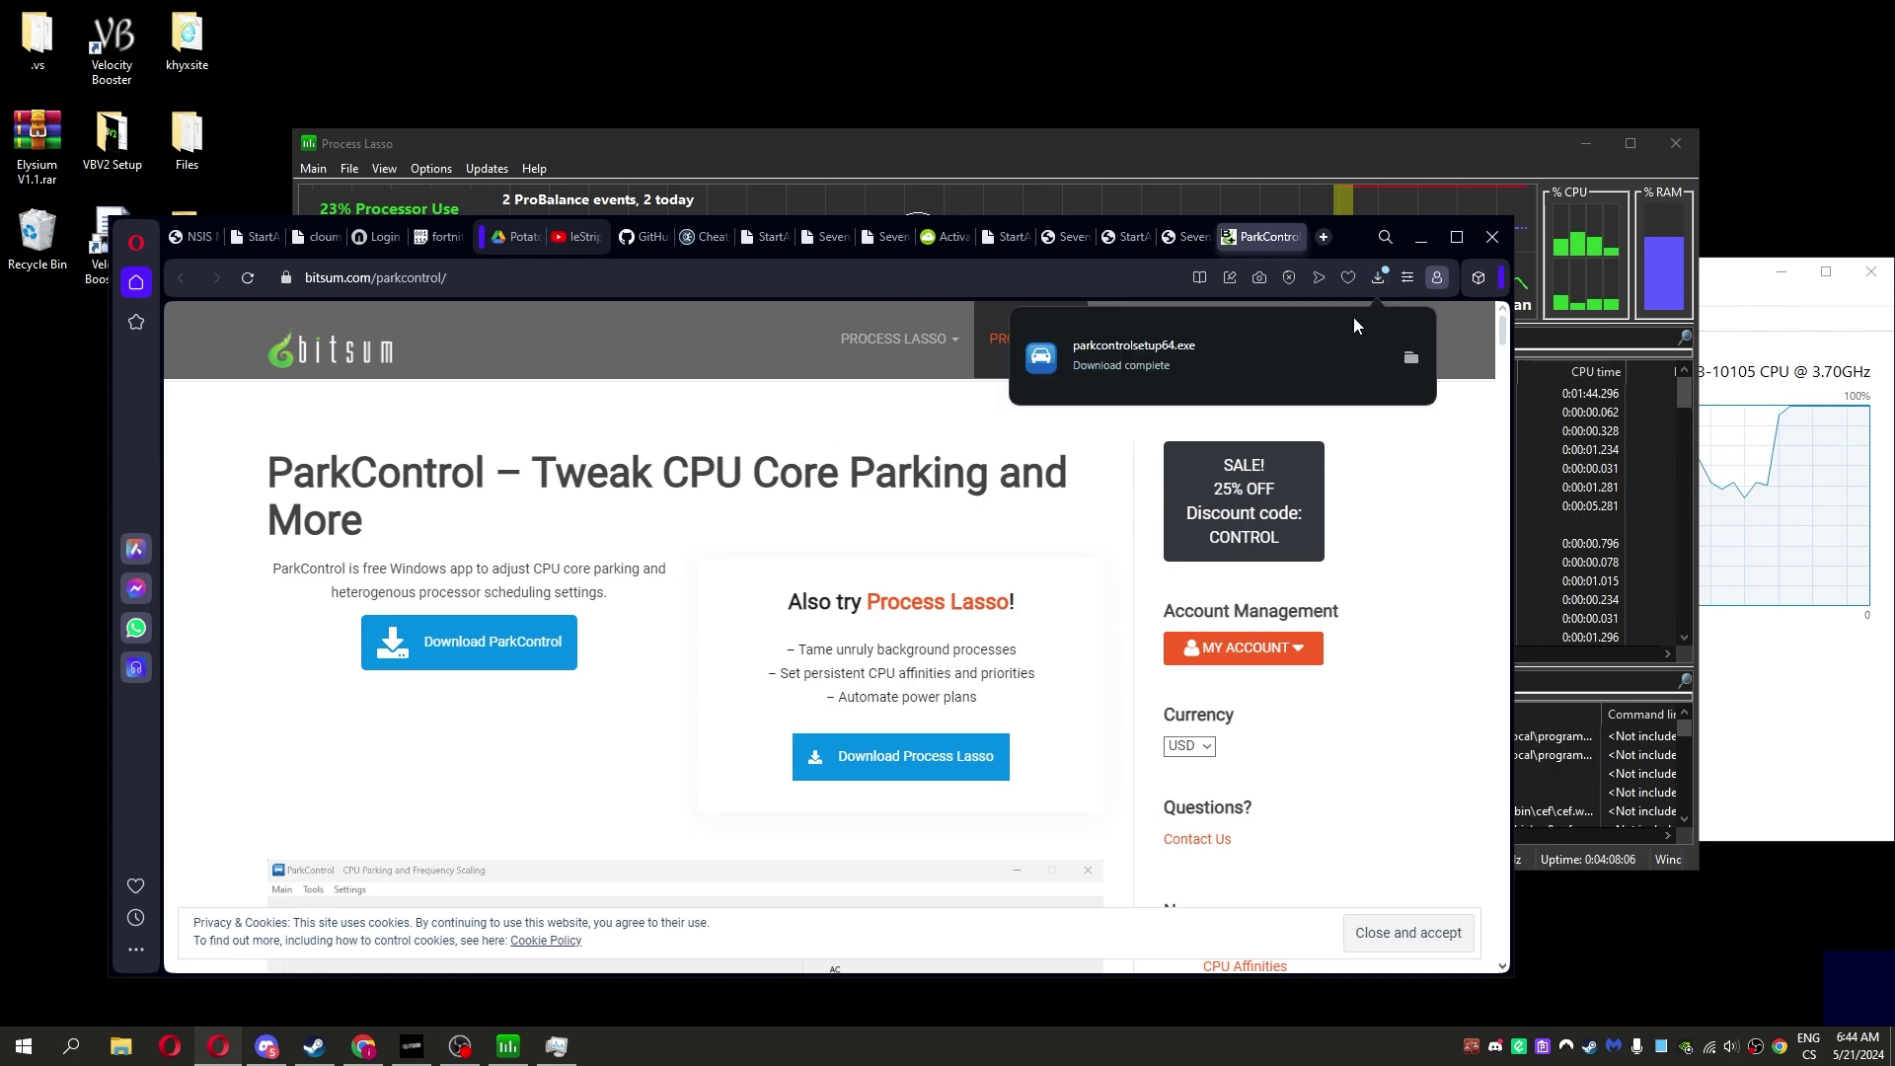
- Install ParkControl and select the KHYX INSANE FPS power plan
left_click(1136, 357)
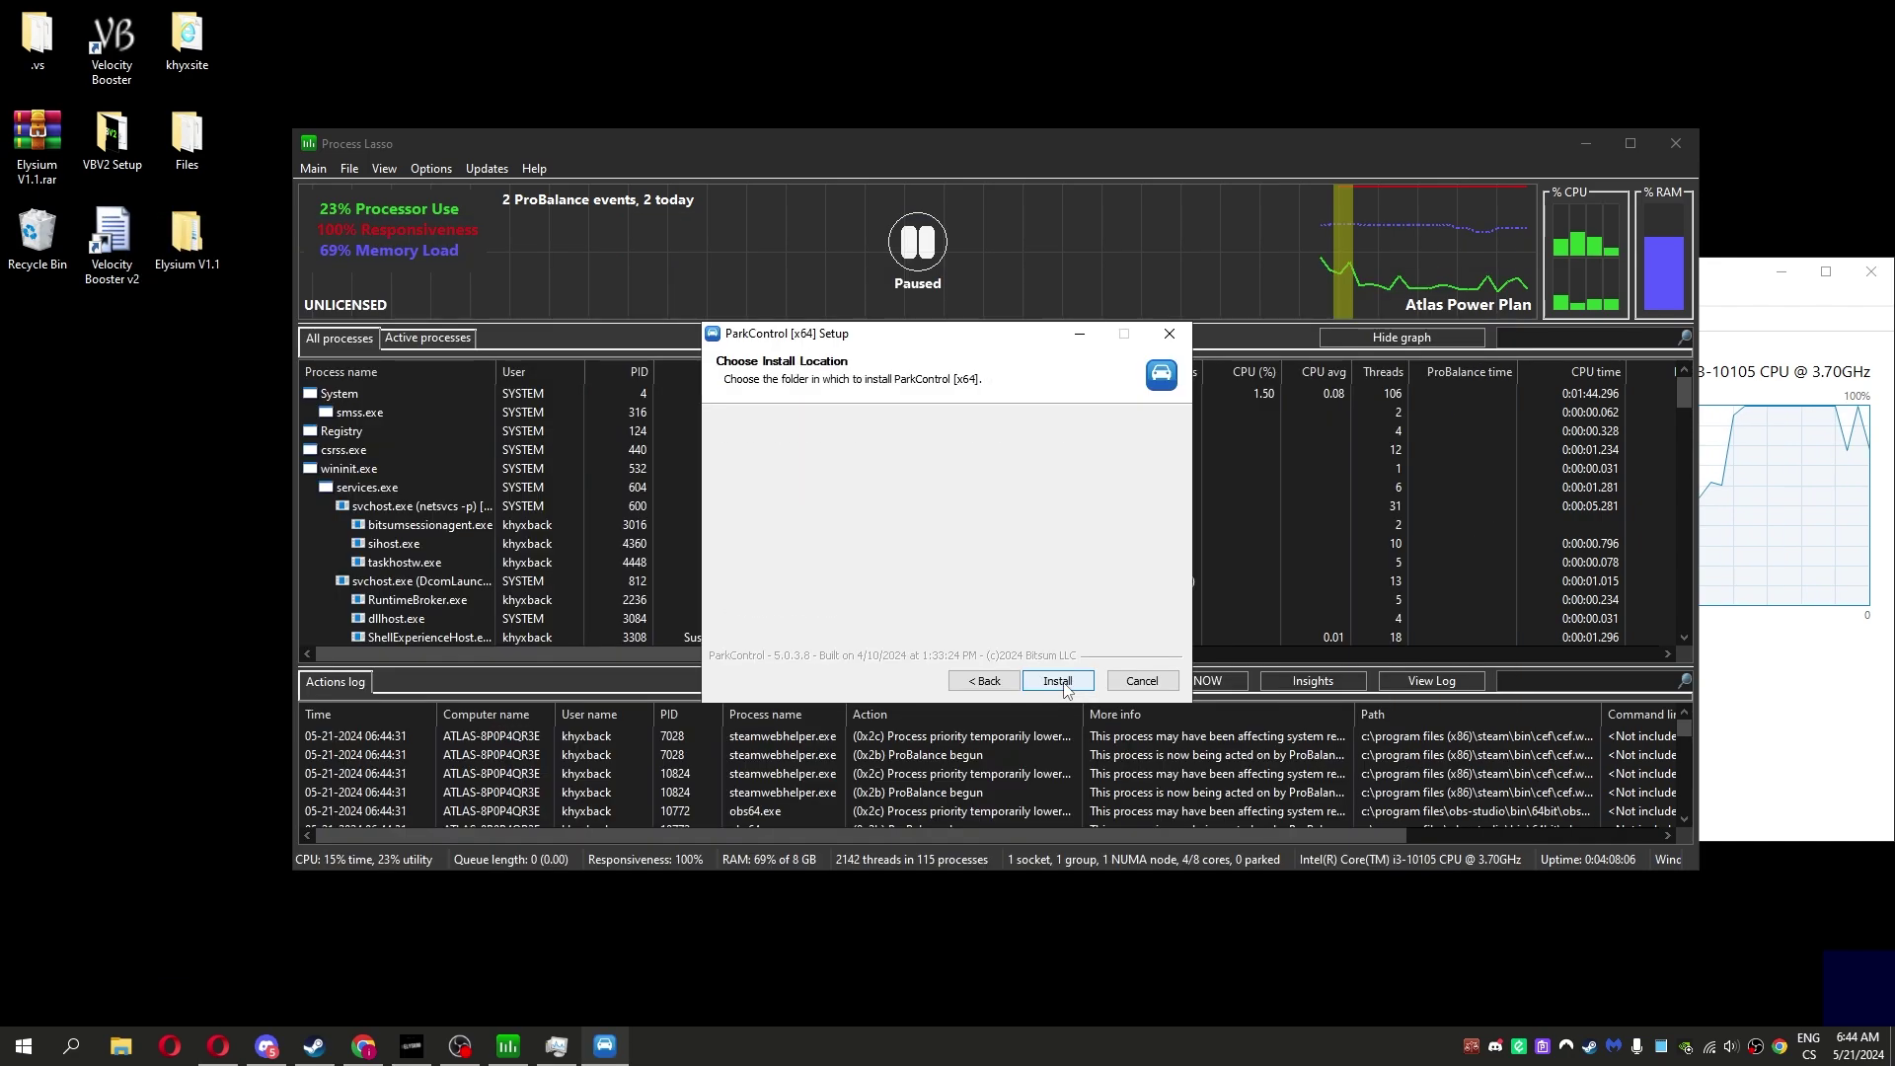
left_click(1058, 681)
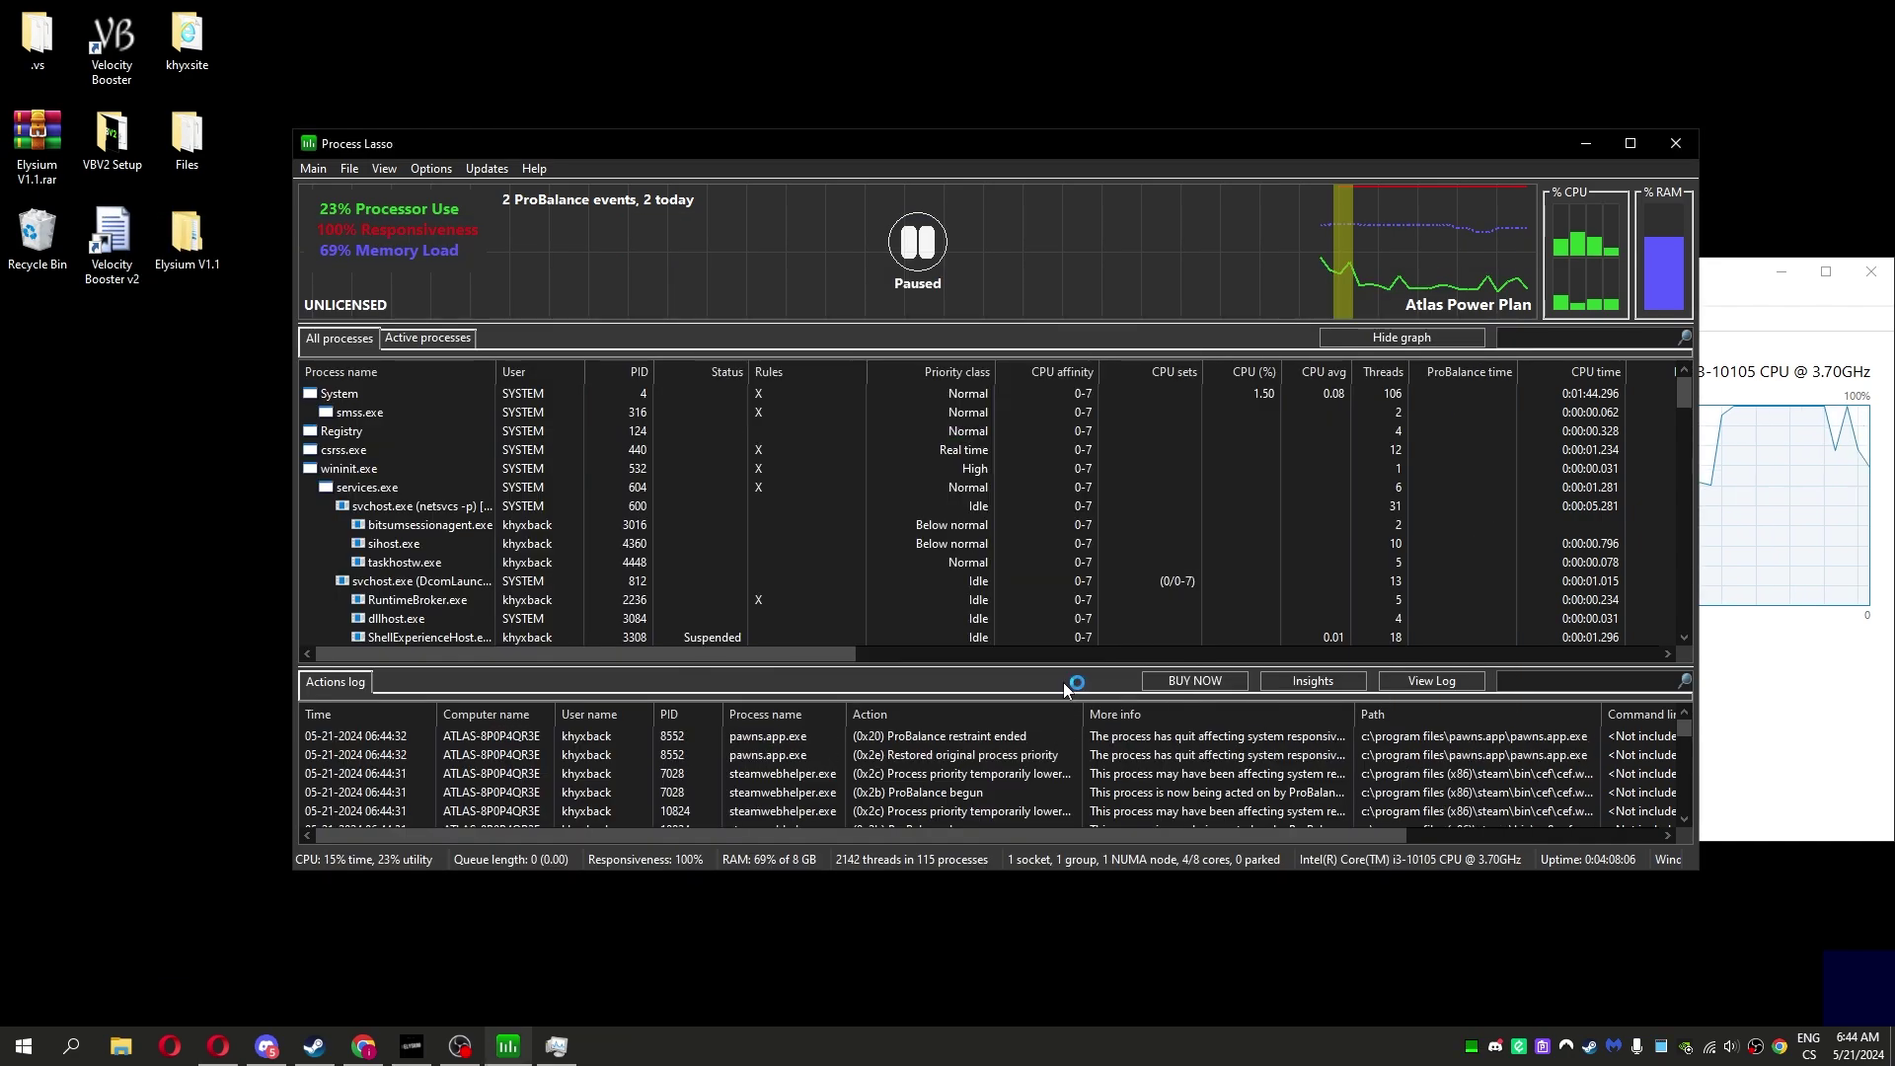
left_click(488, 304)
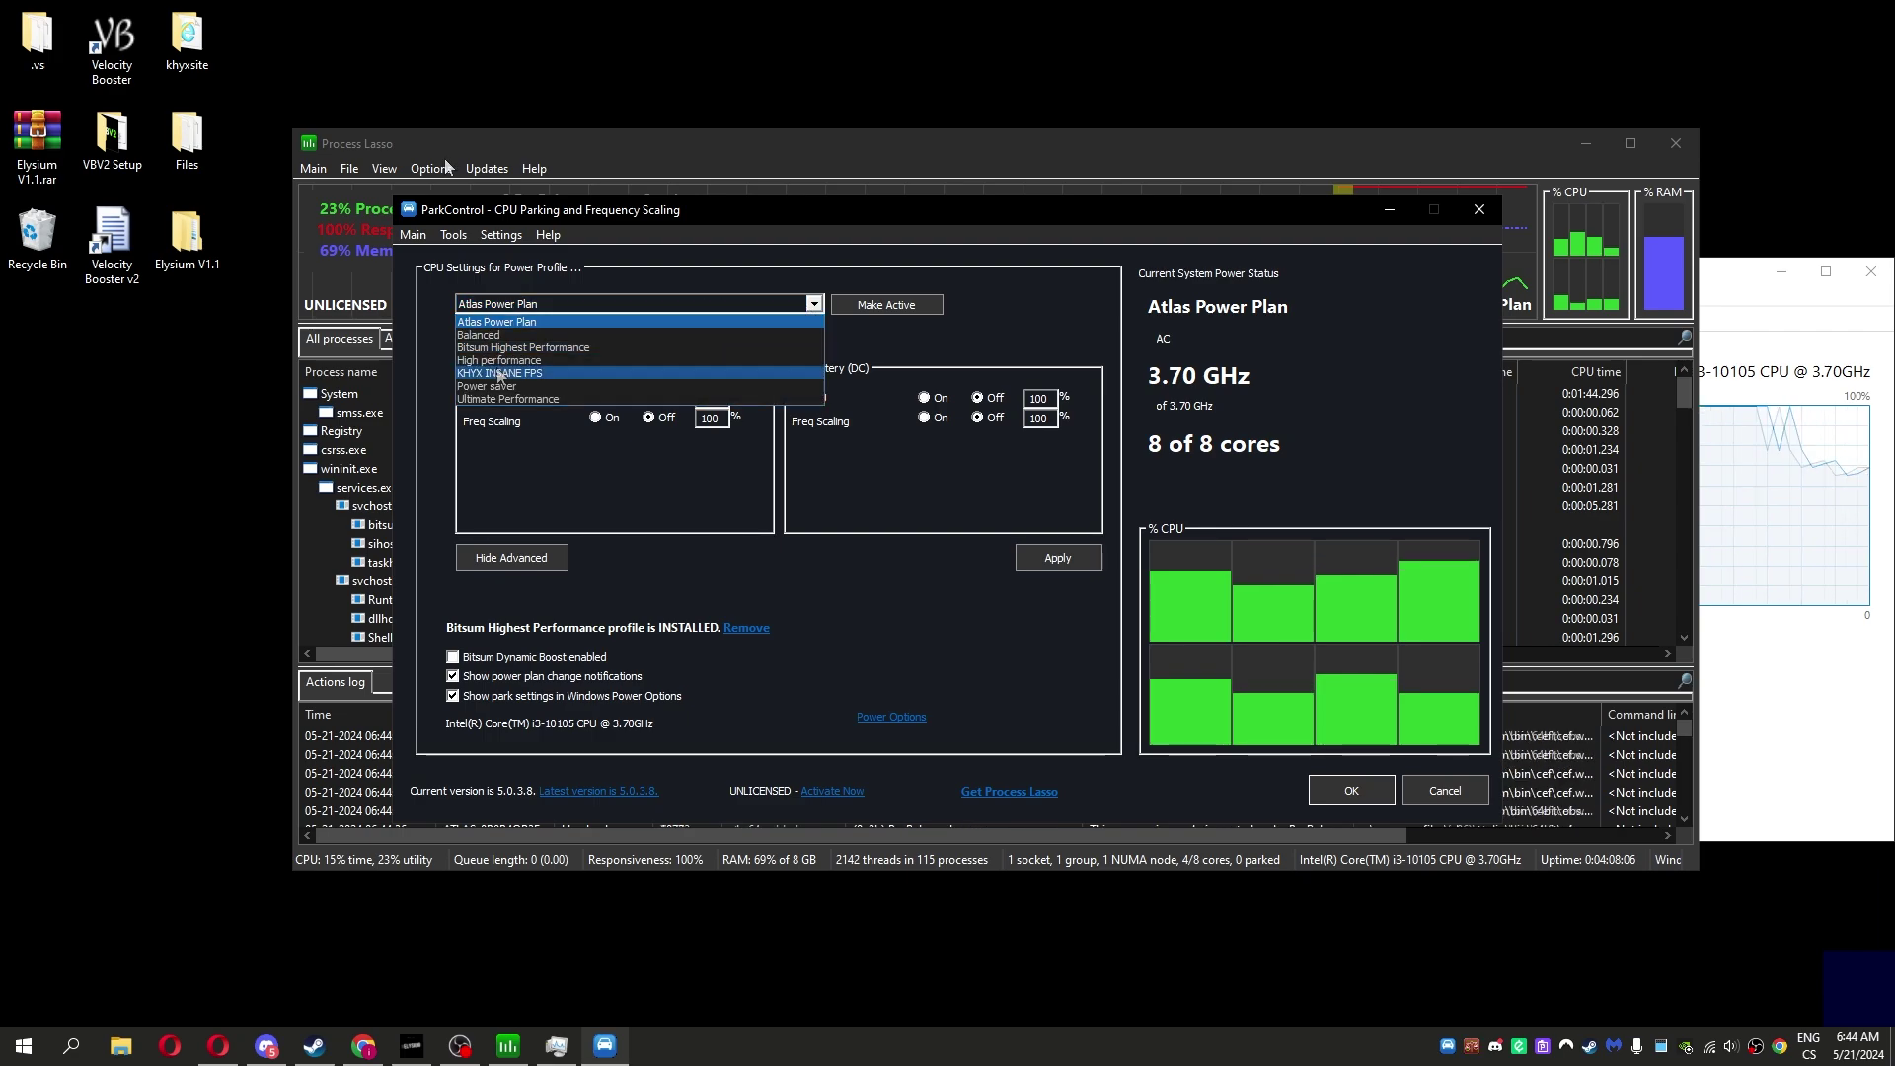
left_click(486, 376)
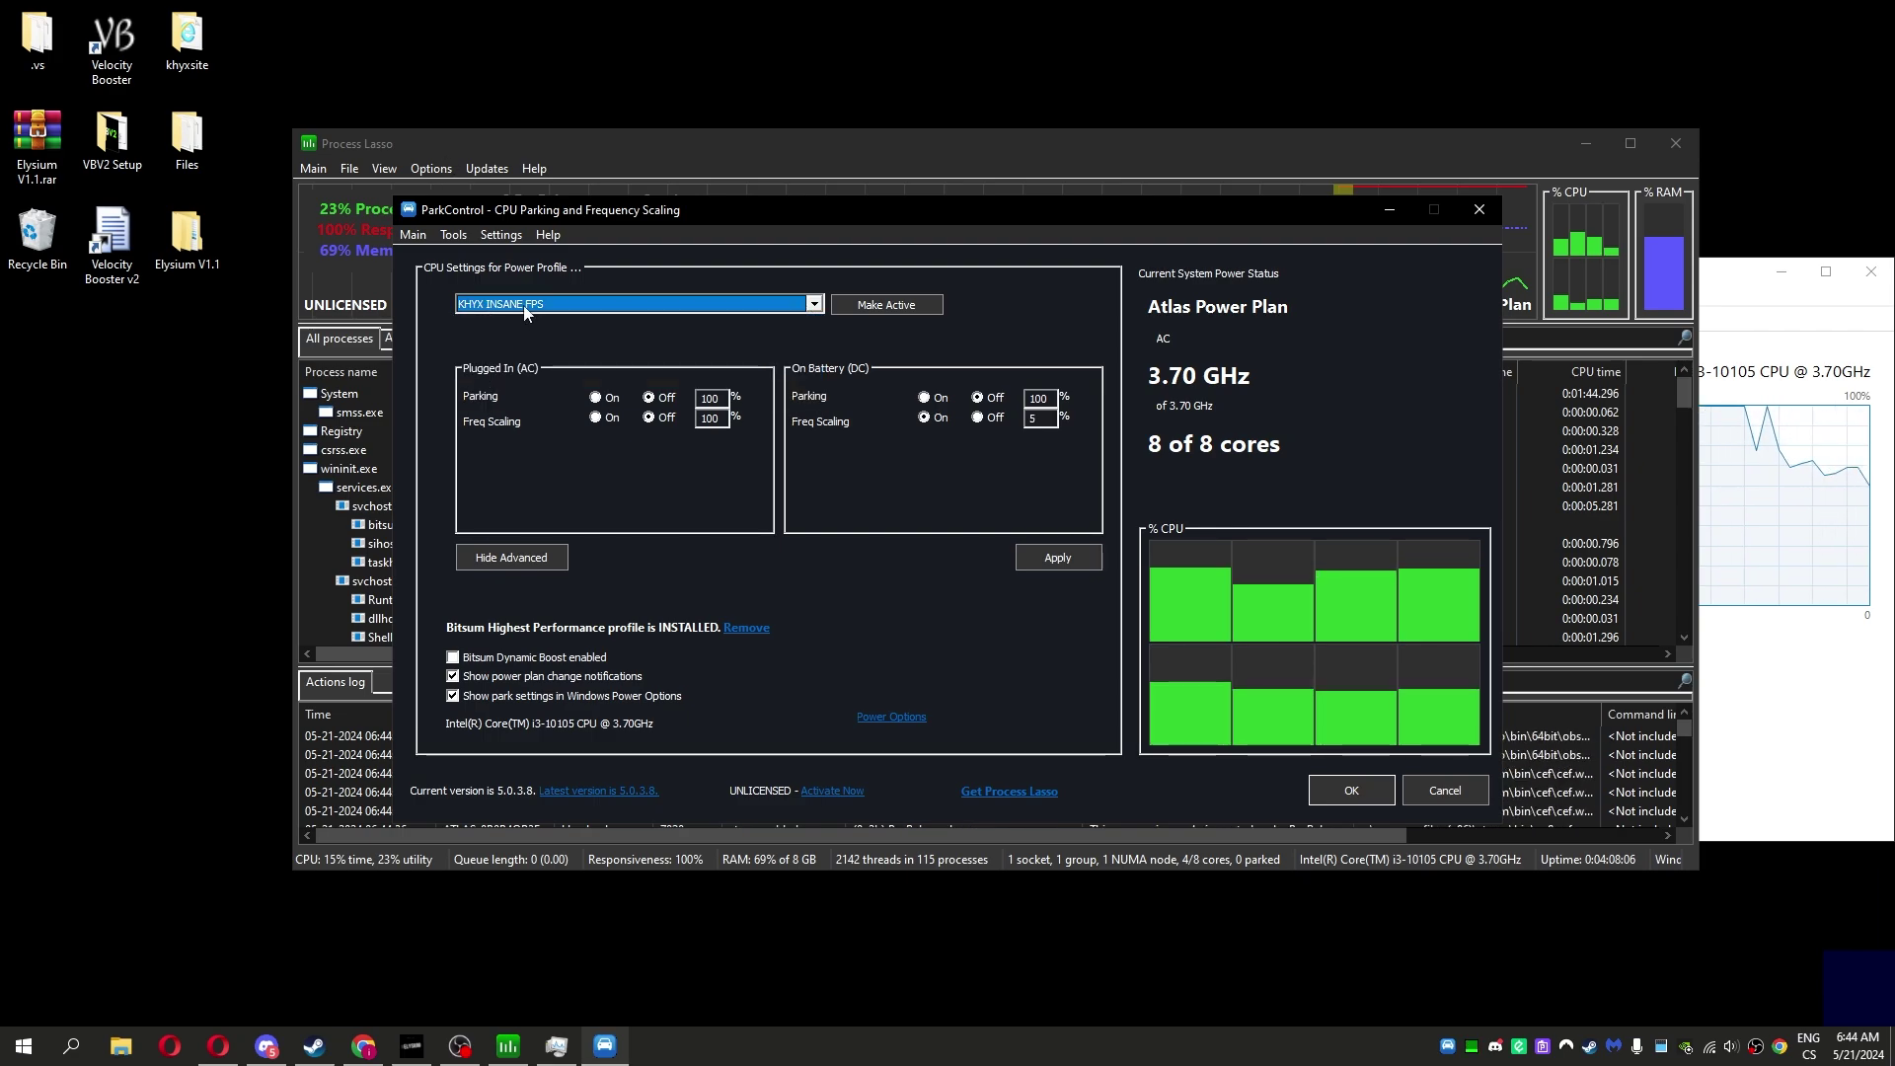
- Make KHYX INSANE FPS active with parking and frequency scaling off, apply and close ParkControl
left_click(892, 302)
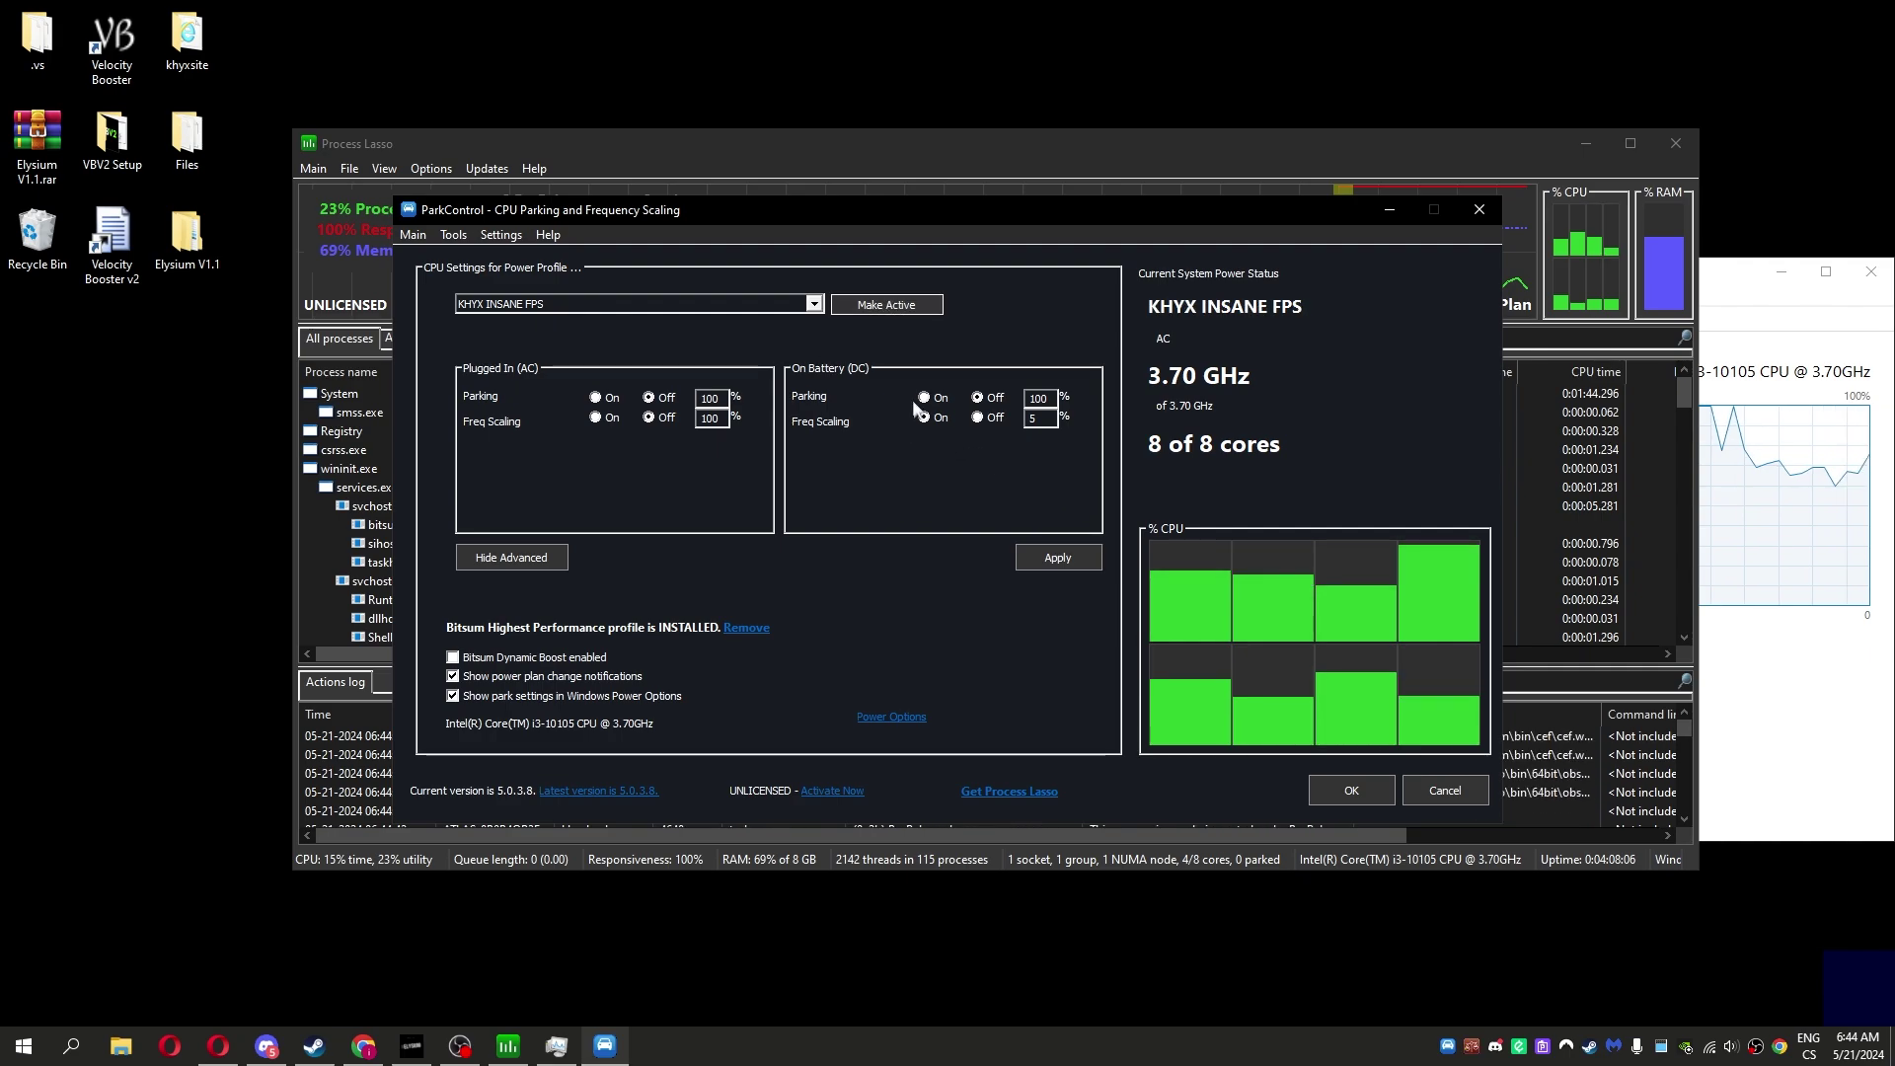
left_click(978, 418)
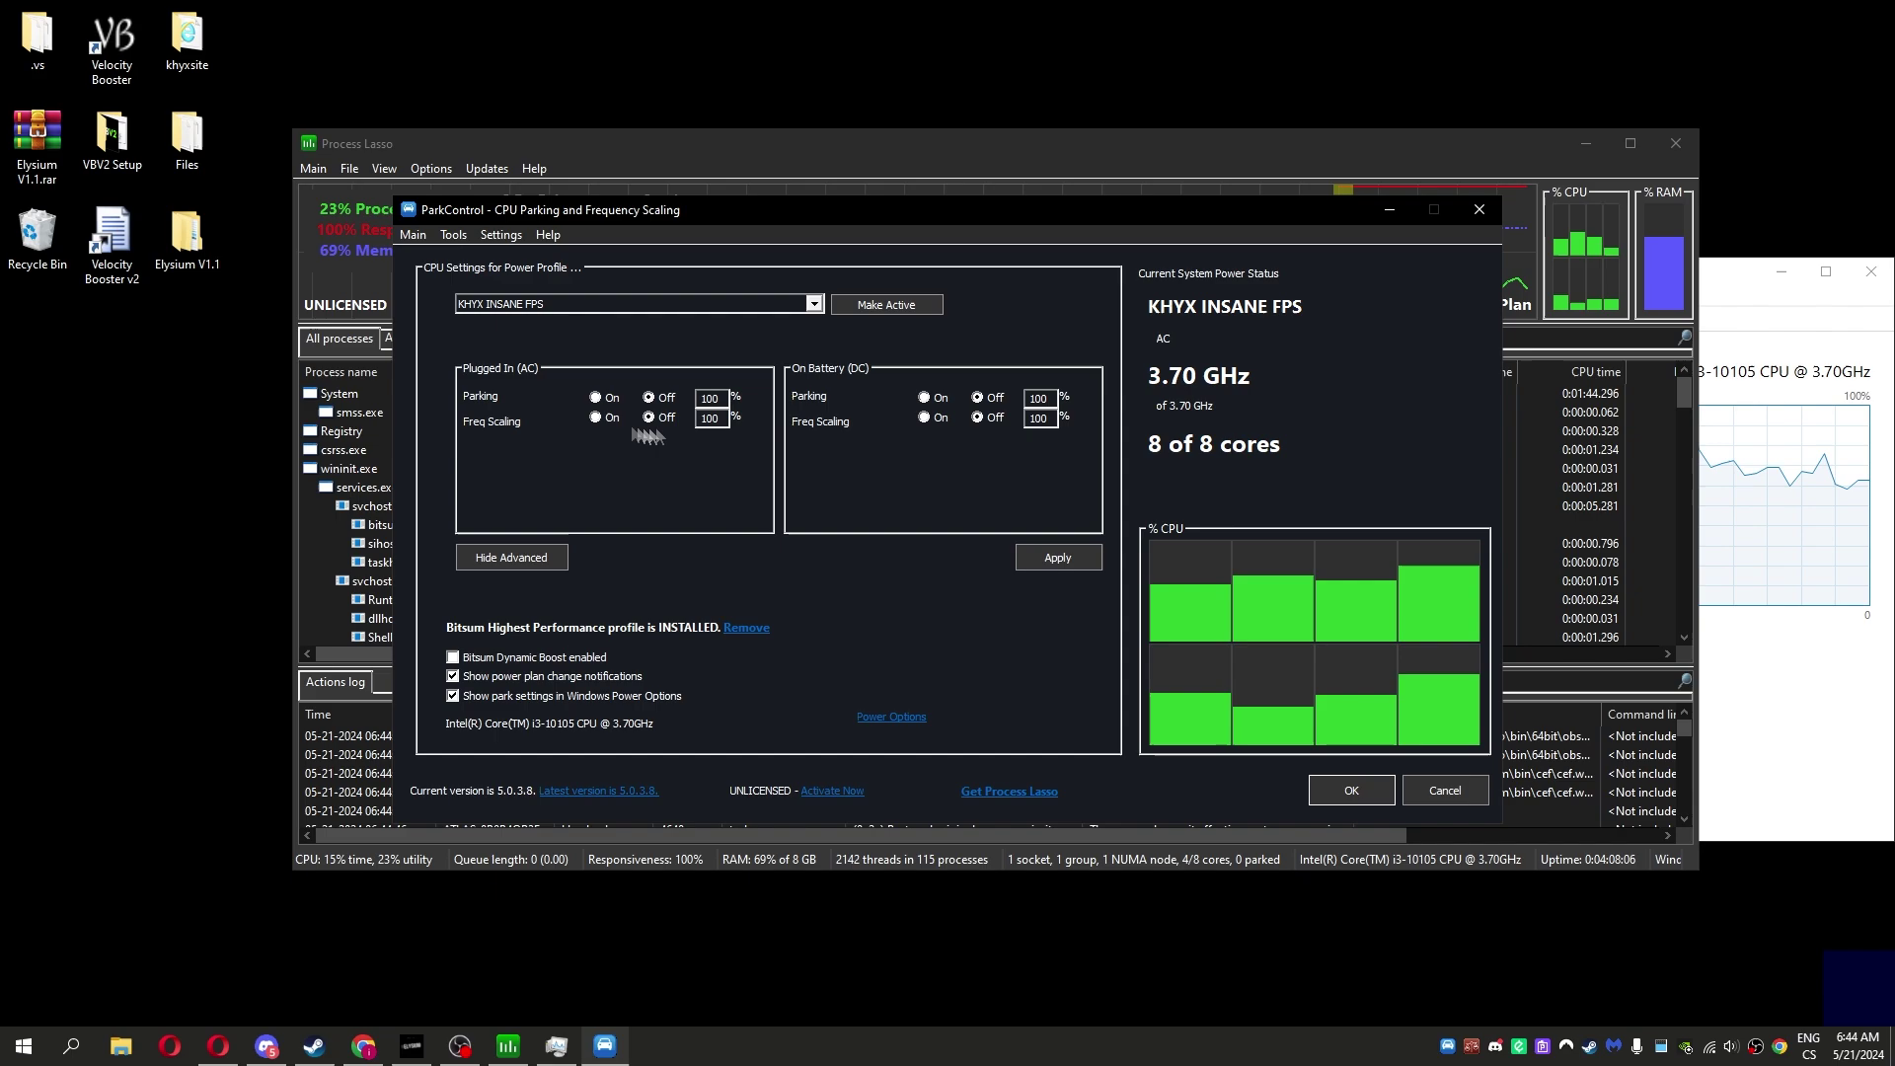
left_click(1054, 558)
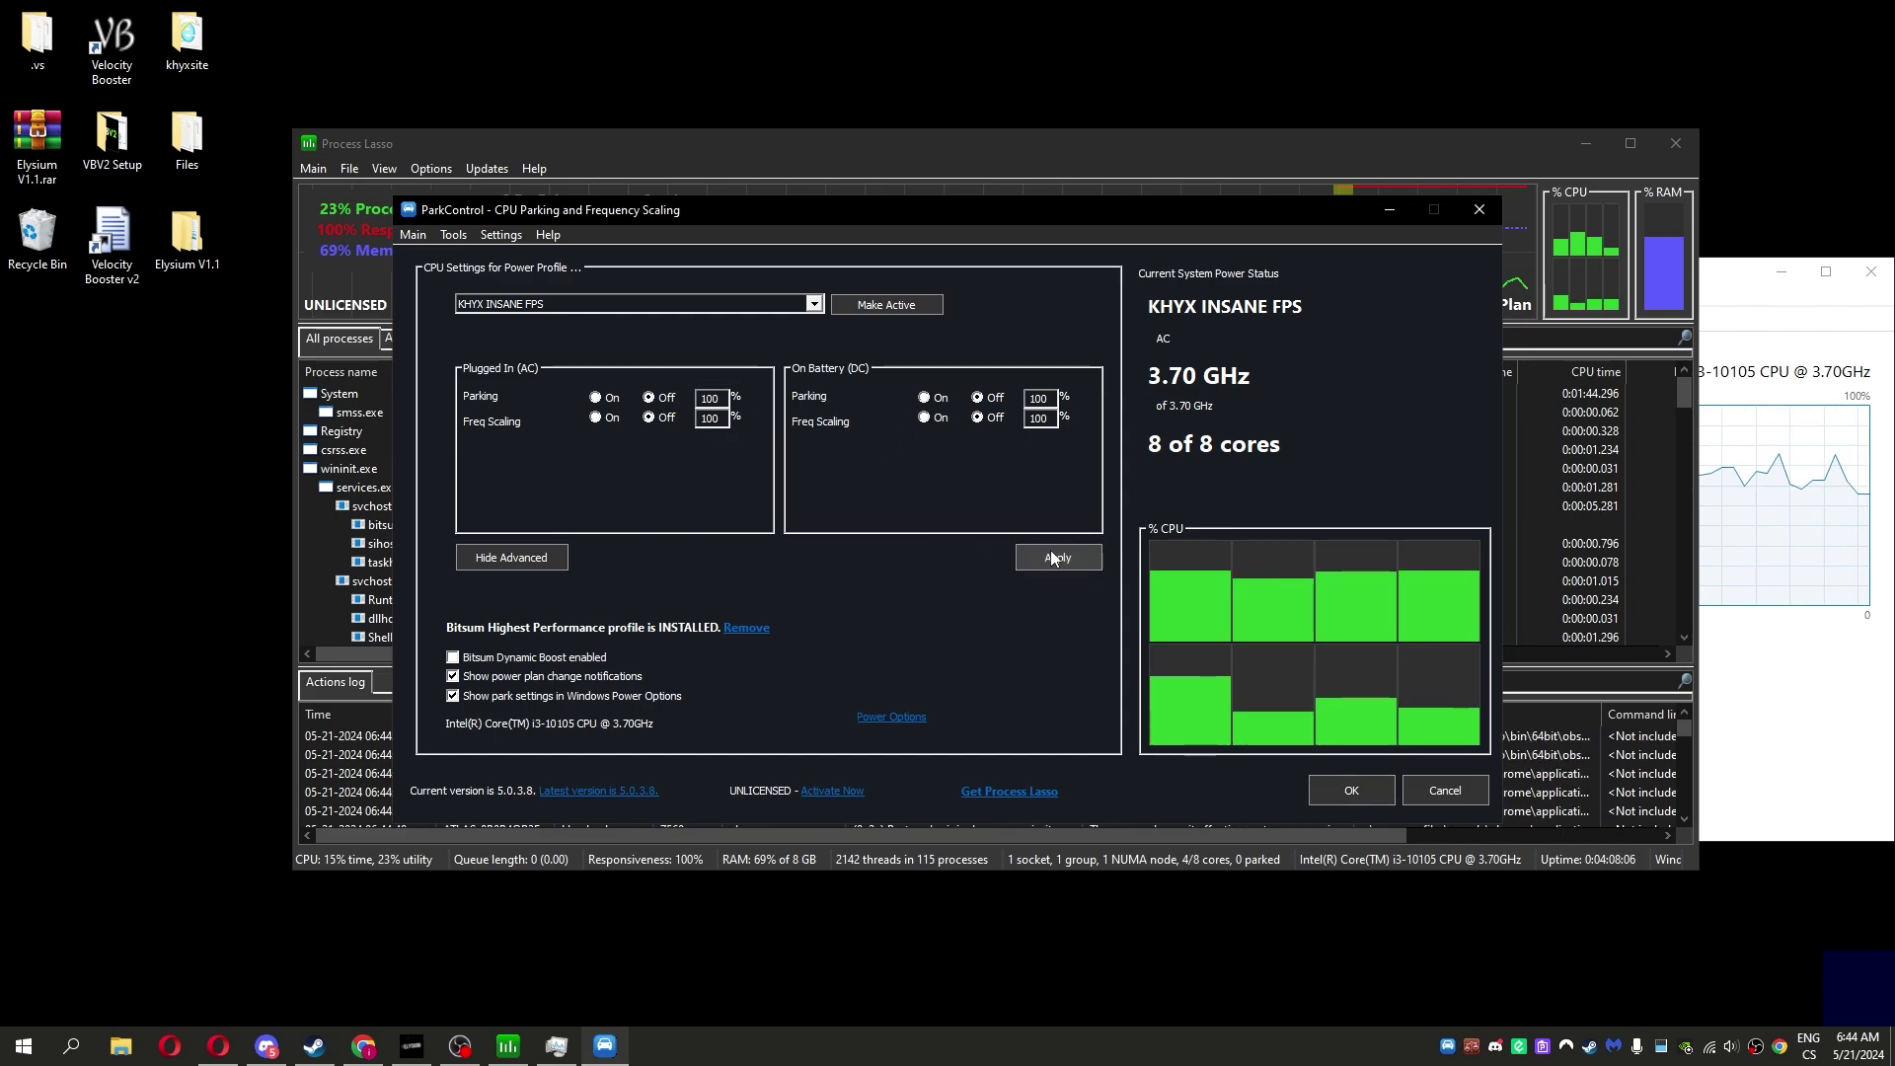
left_click(1354, 791)
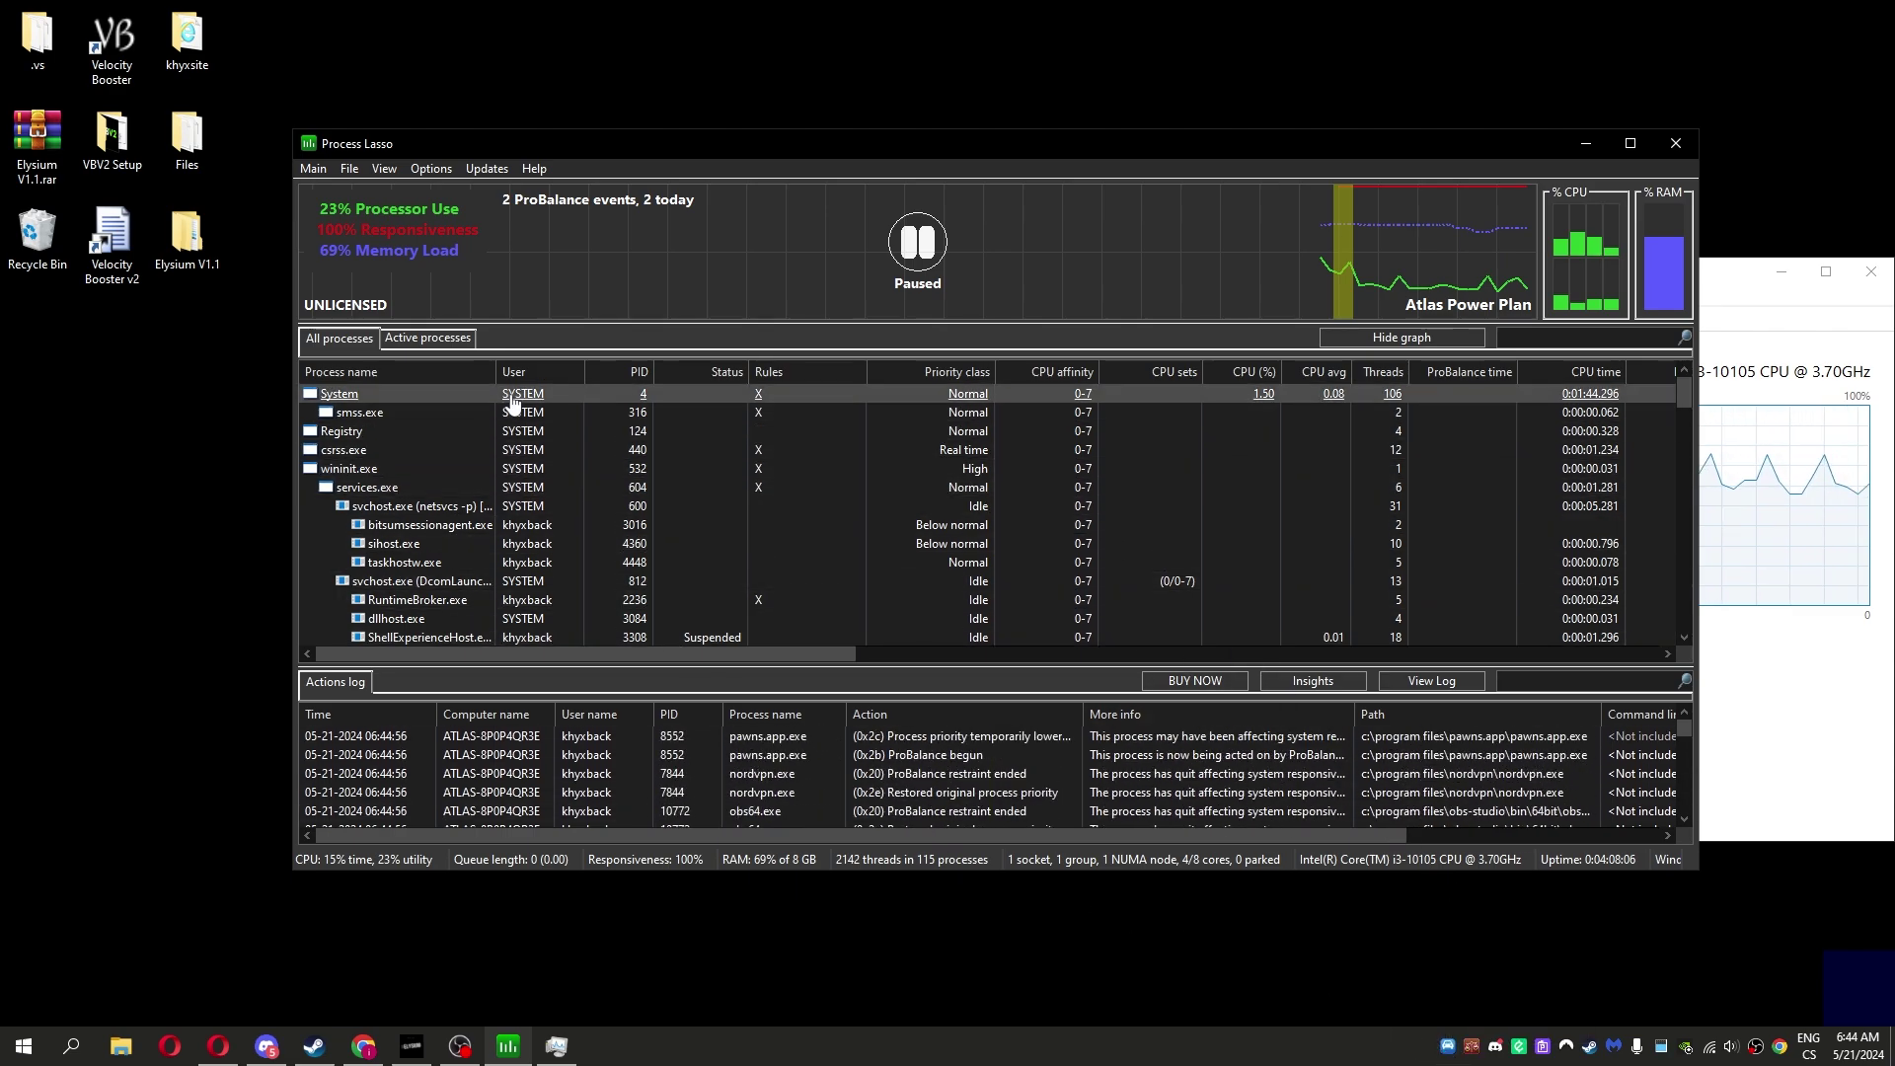
- Show active processes and browse Discord.exe's permanent CPU priority options
left_click(353, 338)
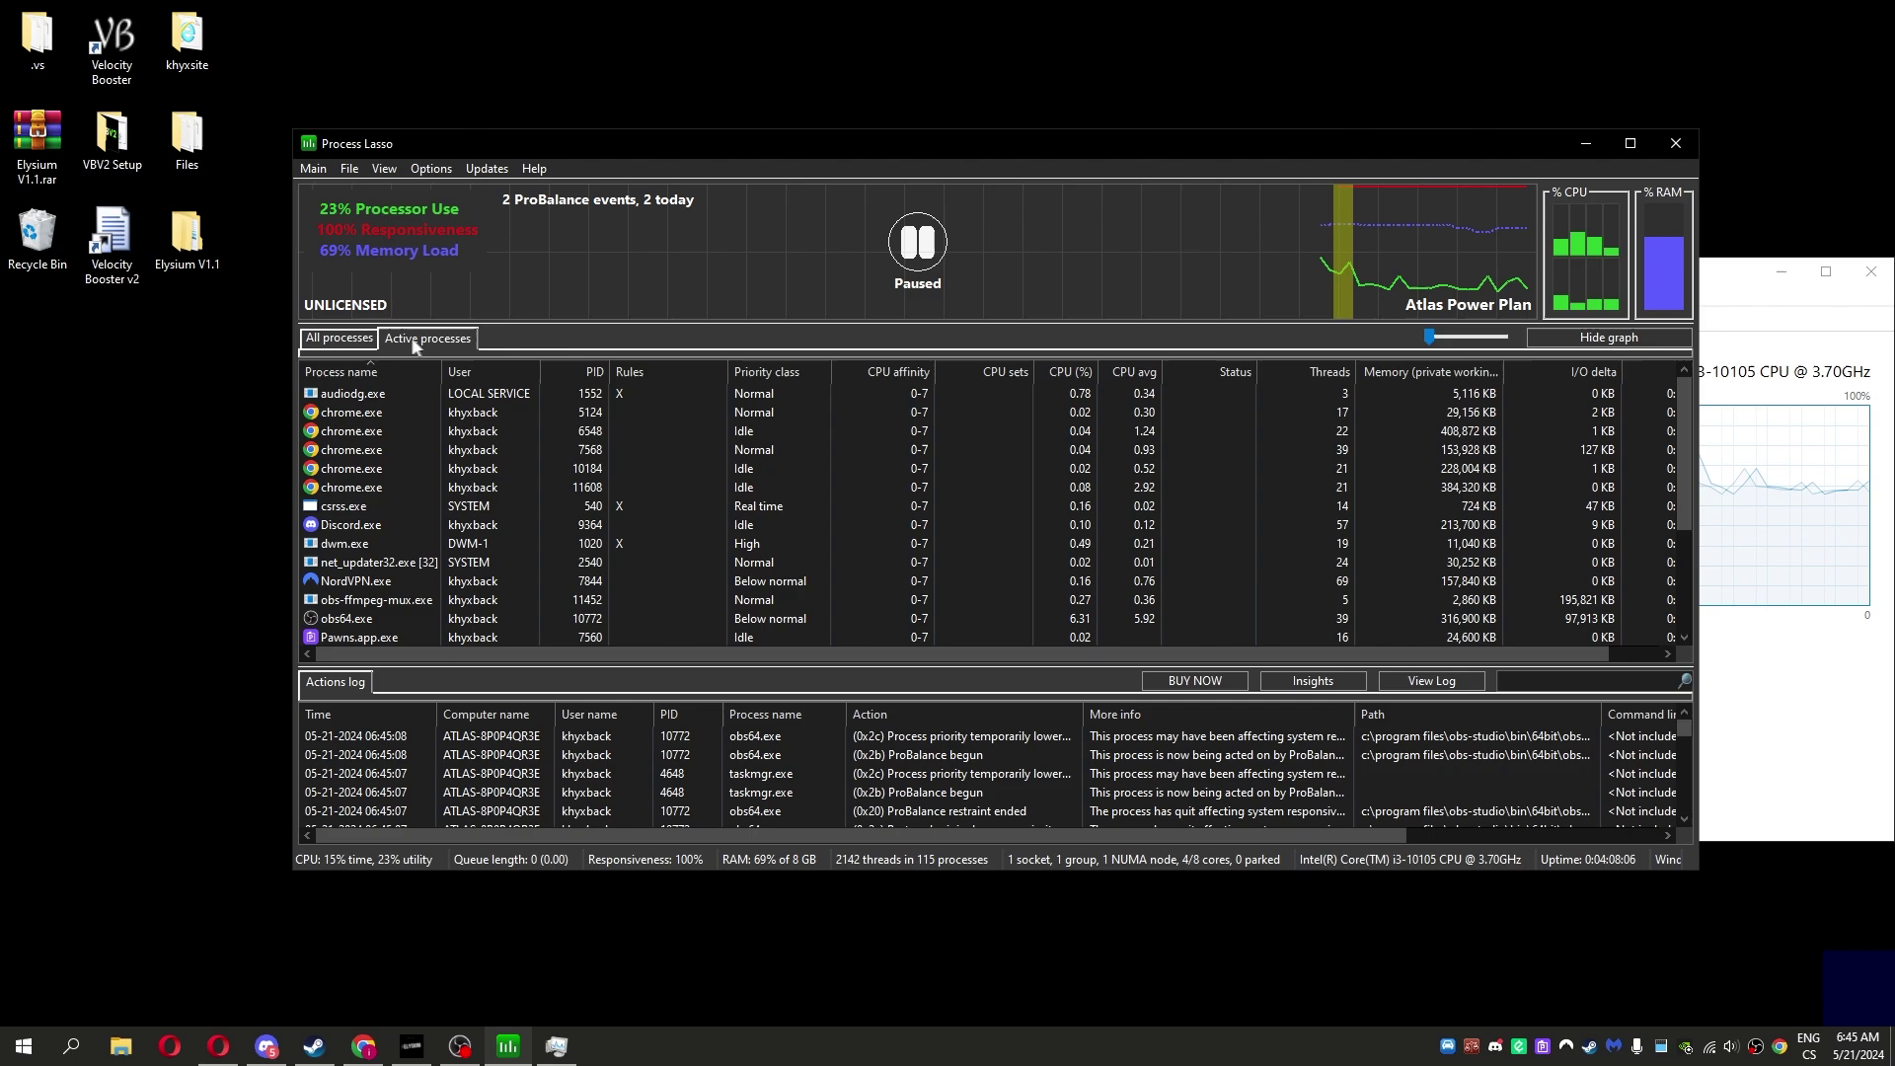
right_click(350, 536)
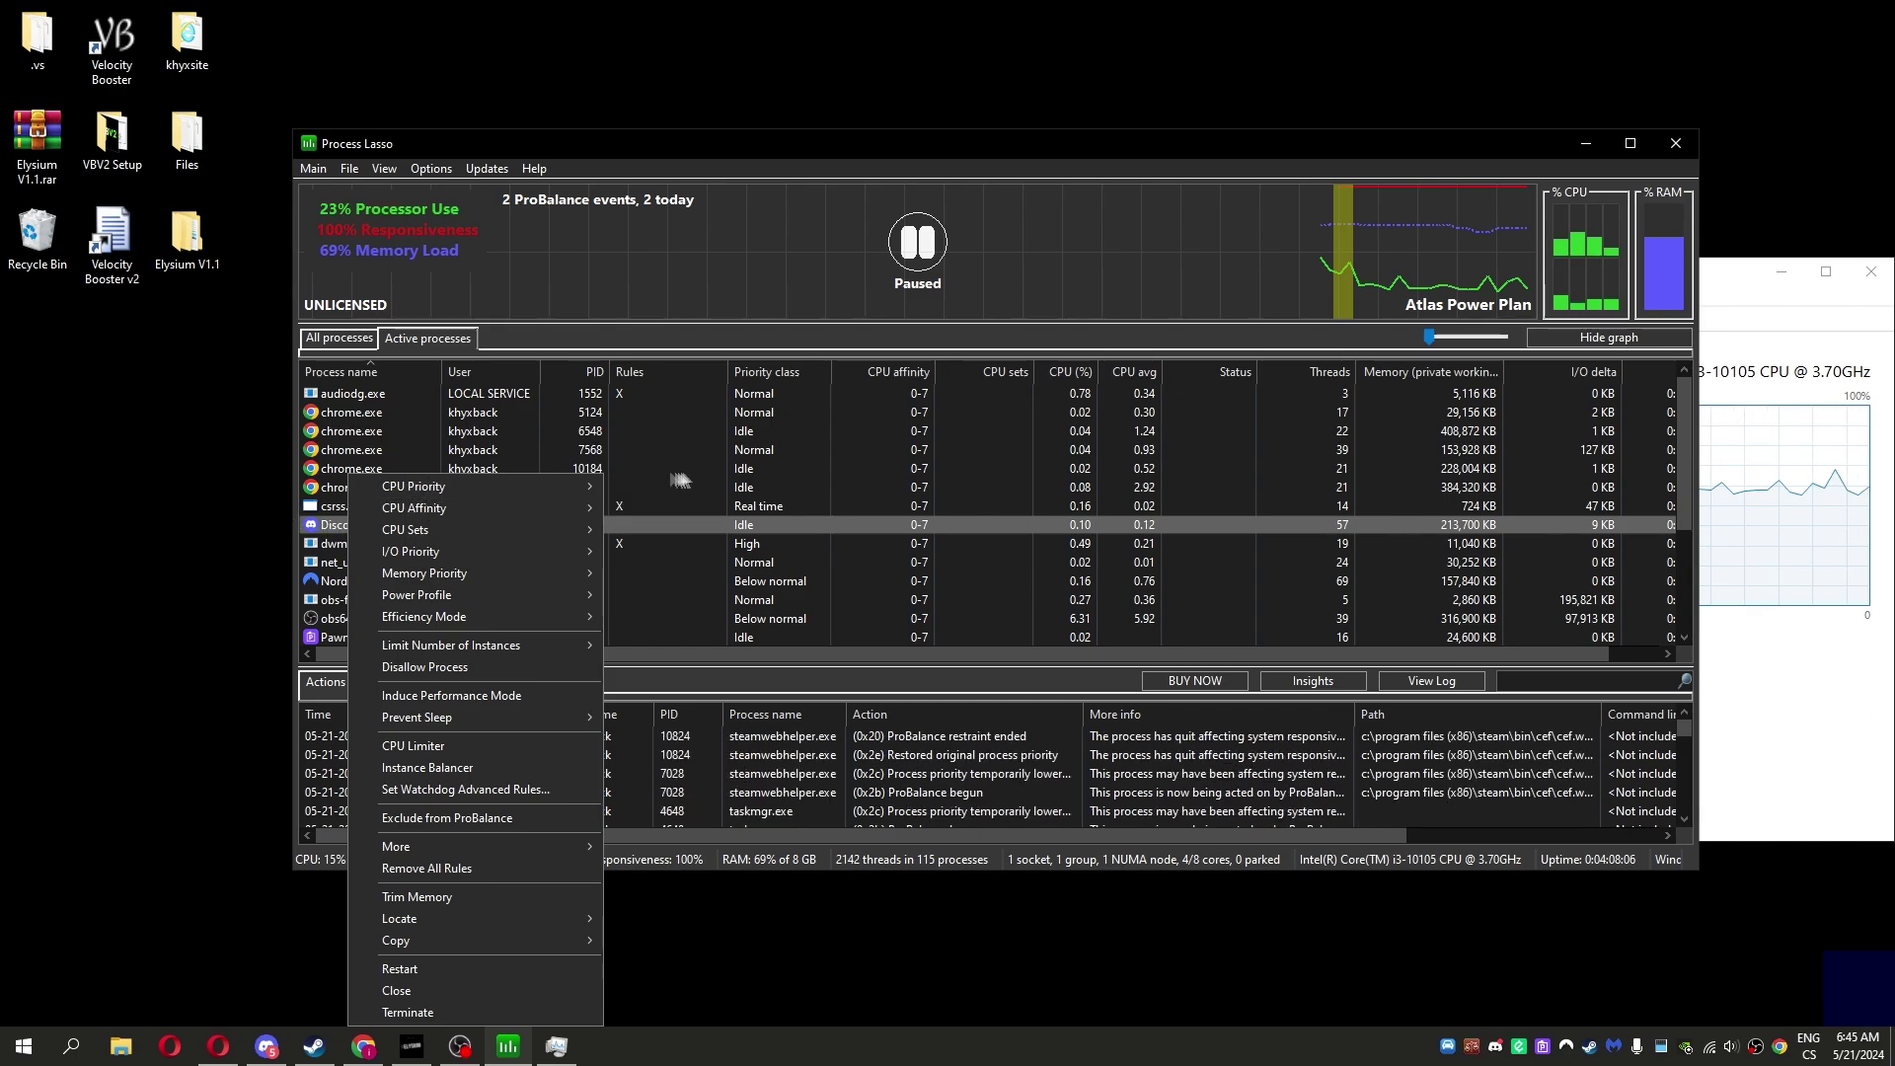
mouse_move(445, 486)
mouse_move(652, 508)
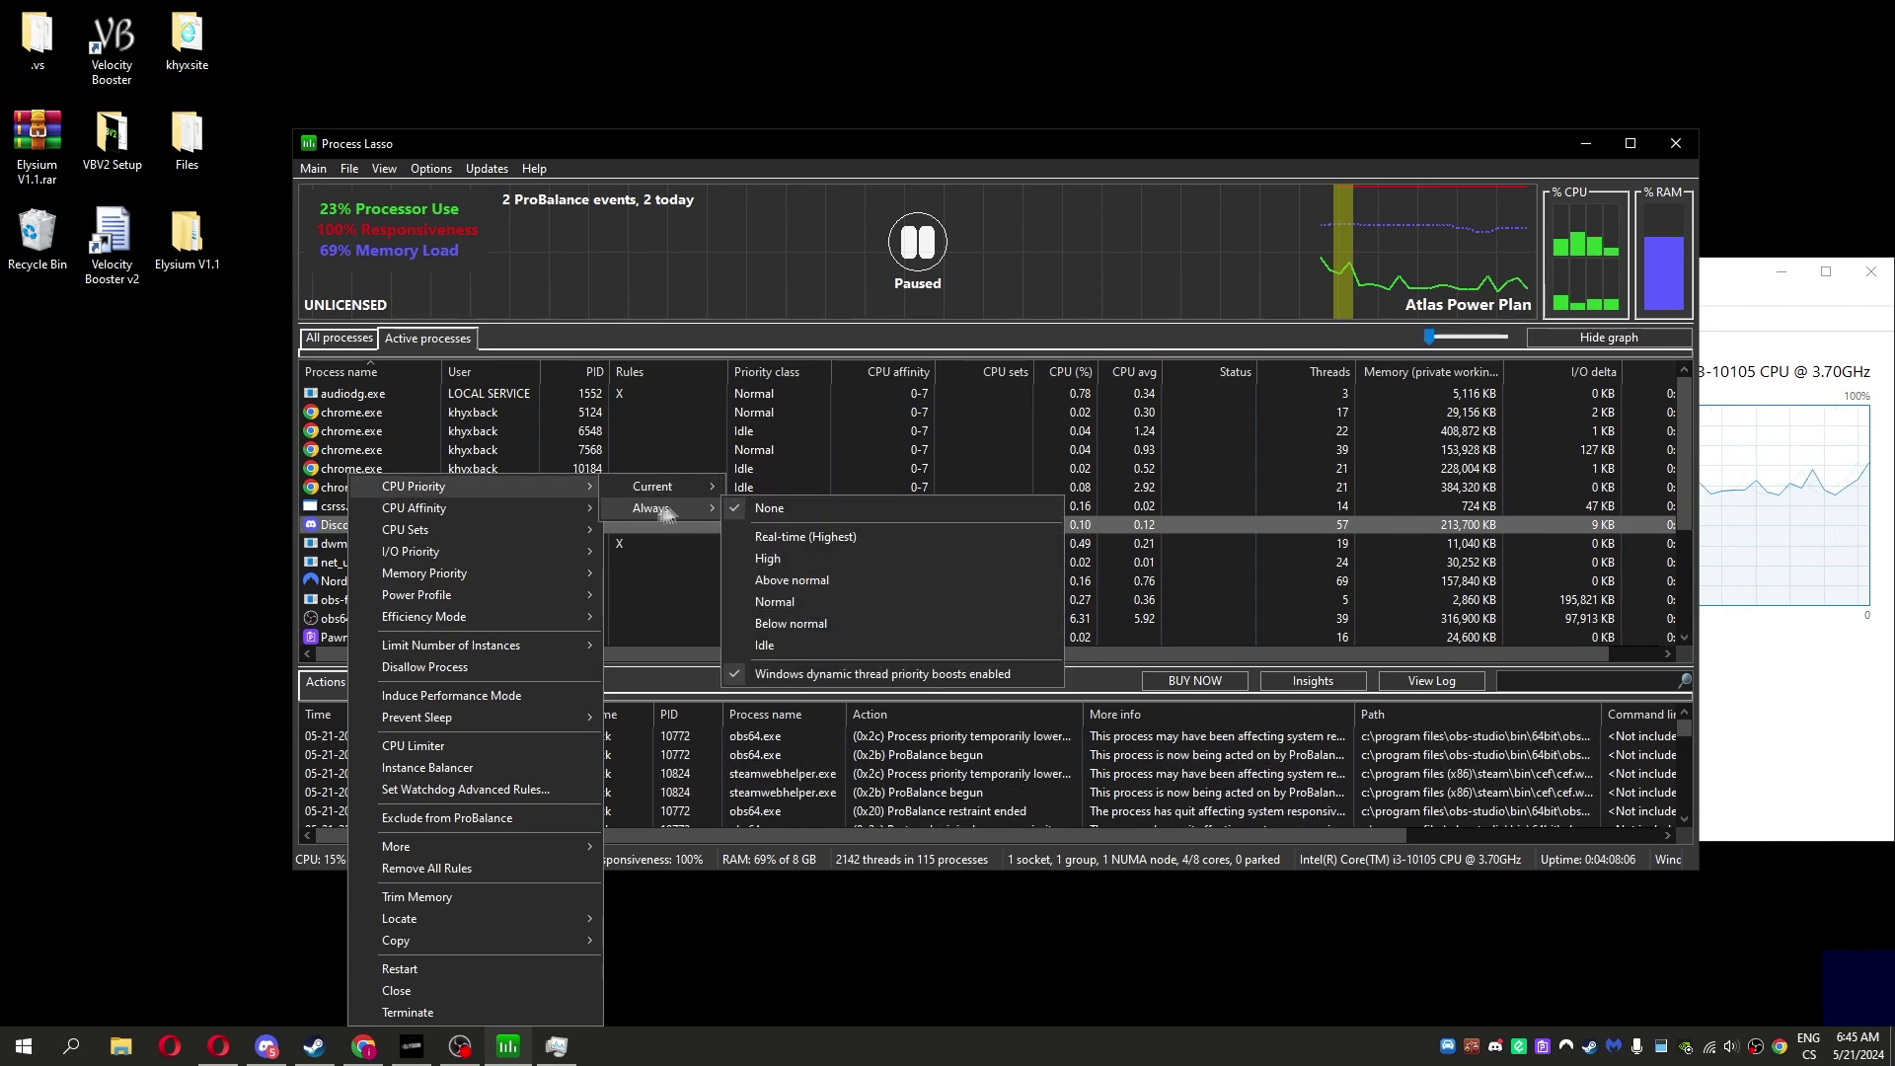
left_click(777, 559)
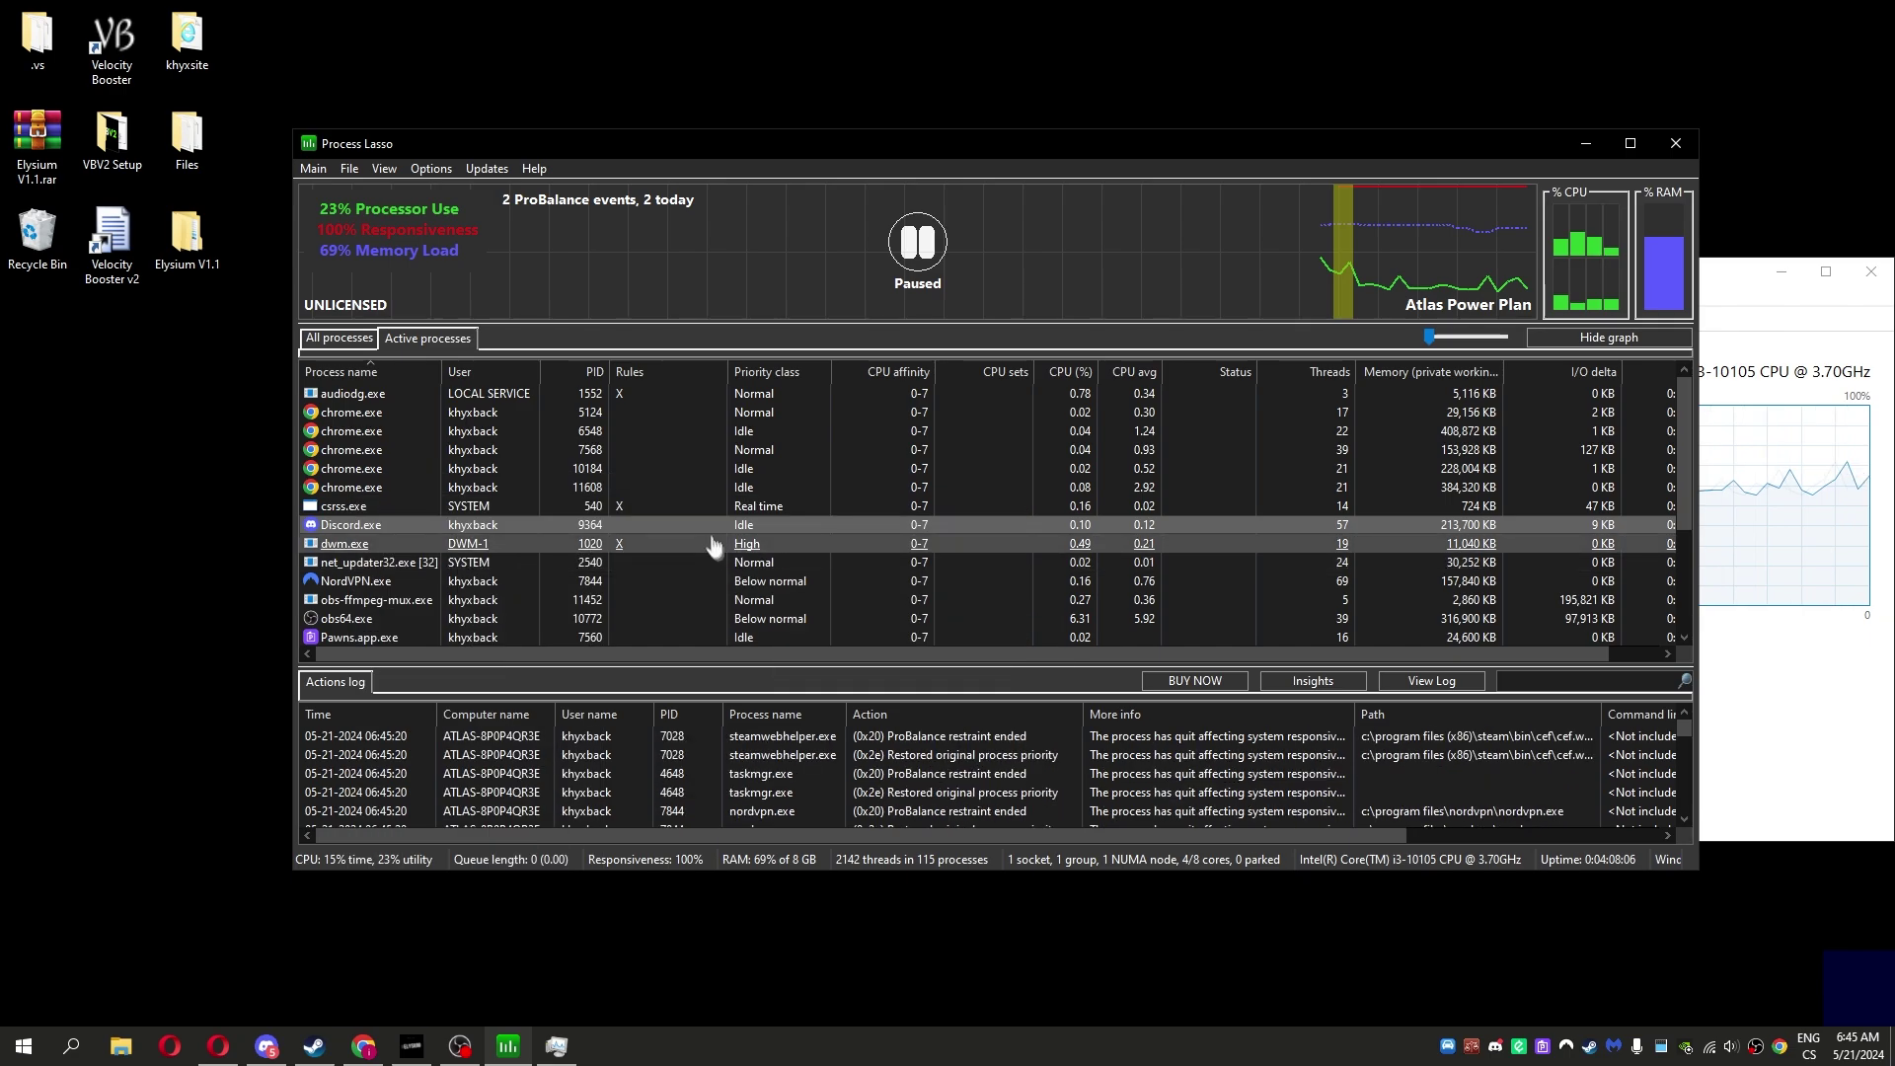
- Set Discord.exe's permanent I/O priority to None and induce performance mode for it
right_click(388, 527)
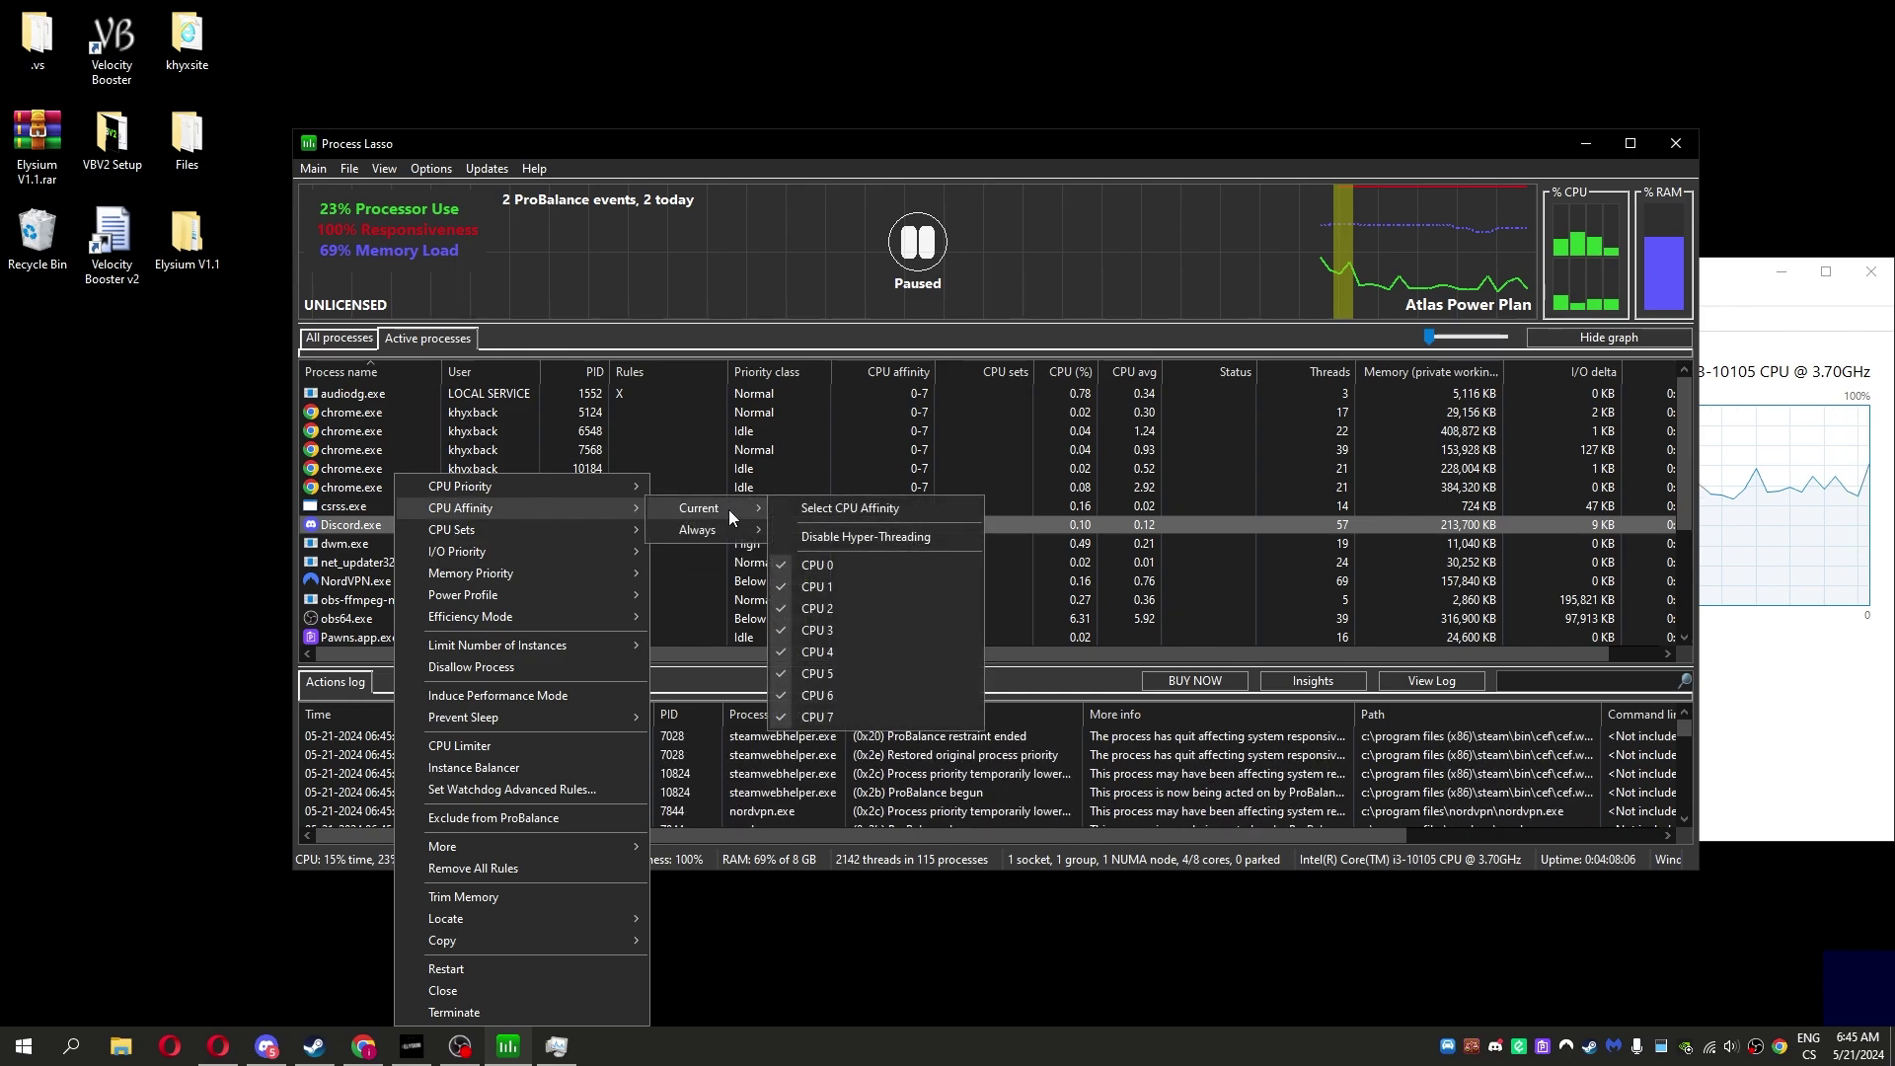
mouse_move(697, 574)
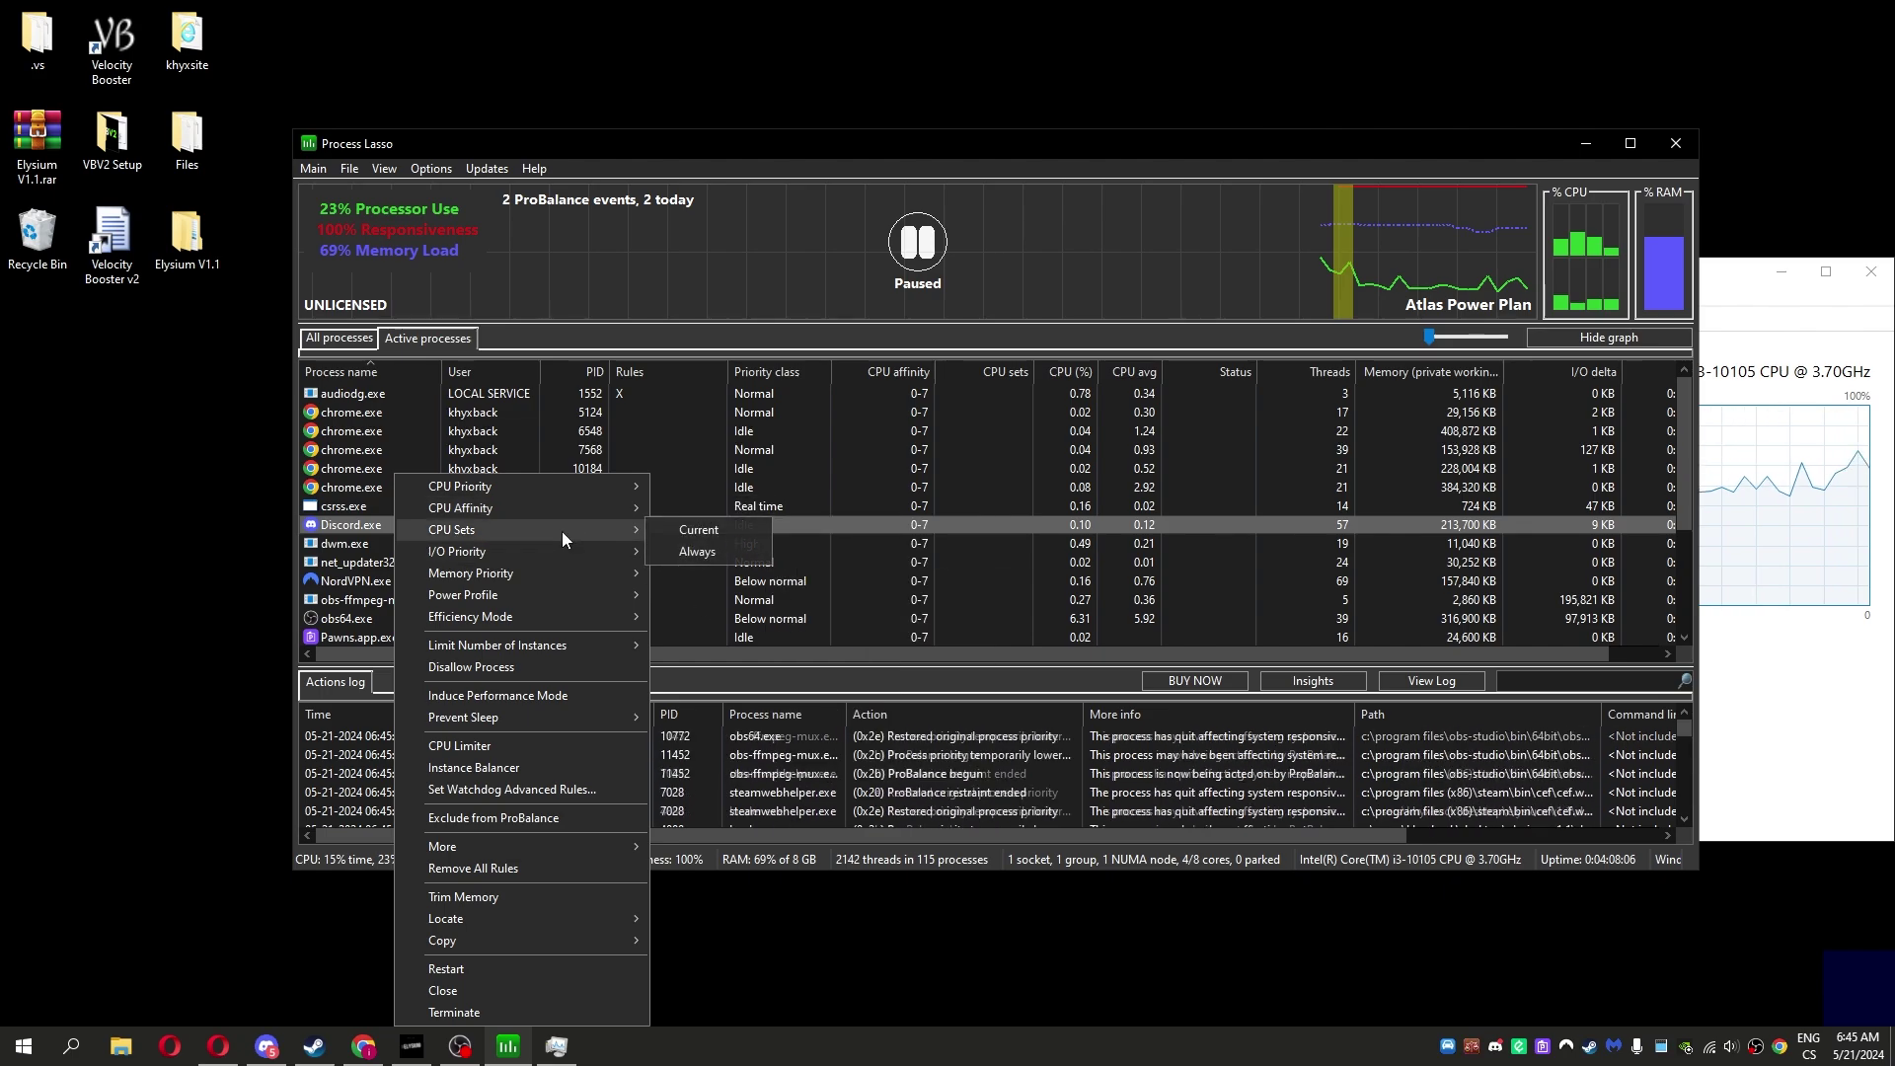
mouse_move(457, 552)
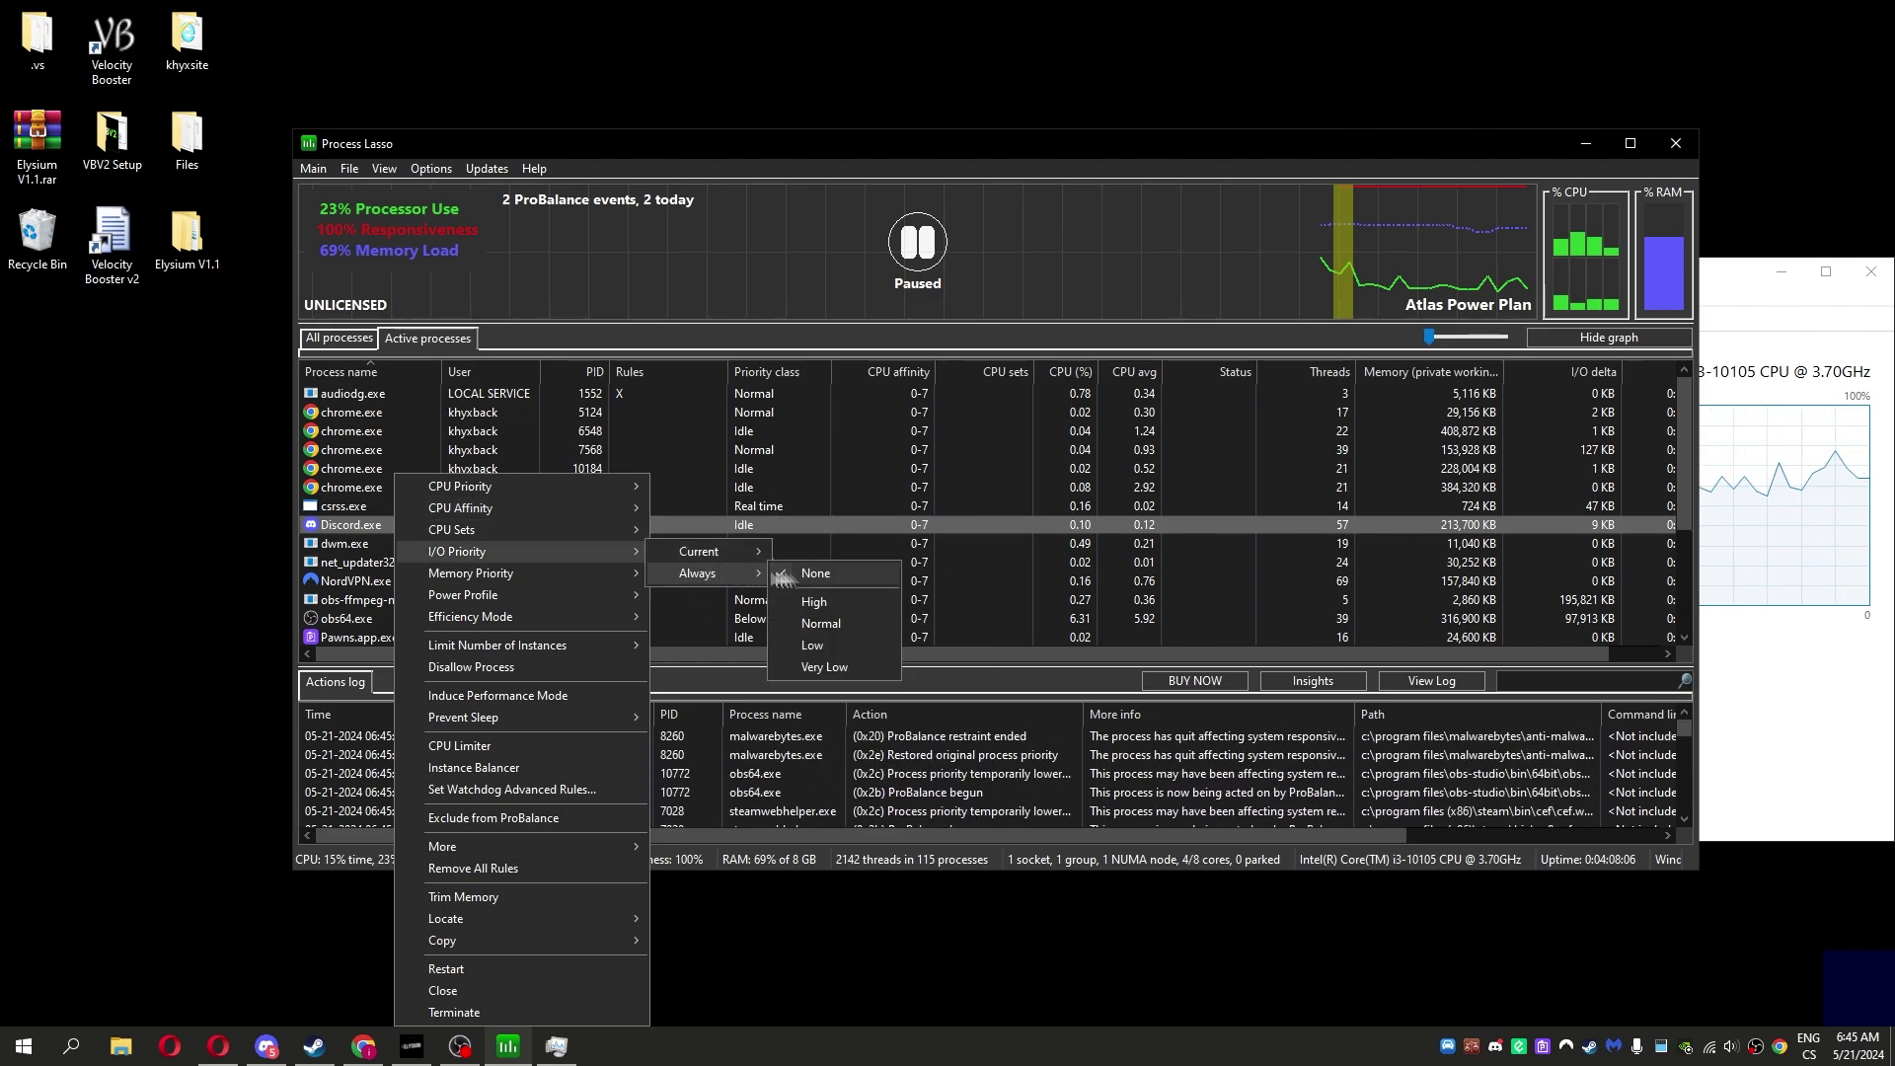
left_click(782, 576)
right_click(401, 521)
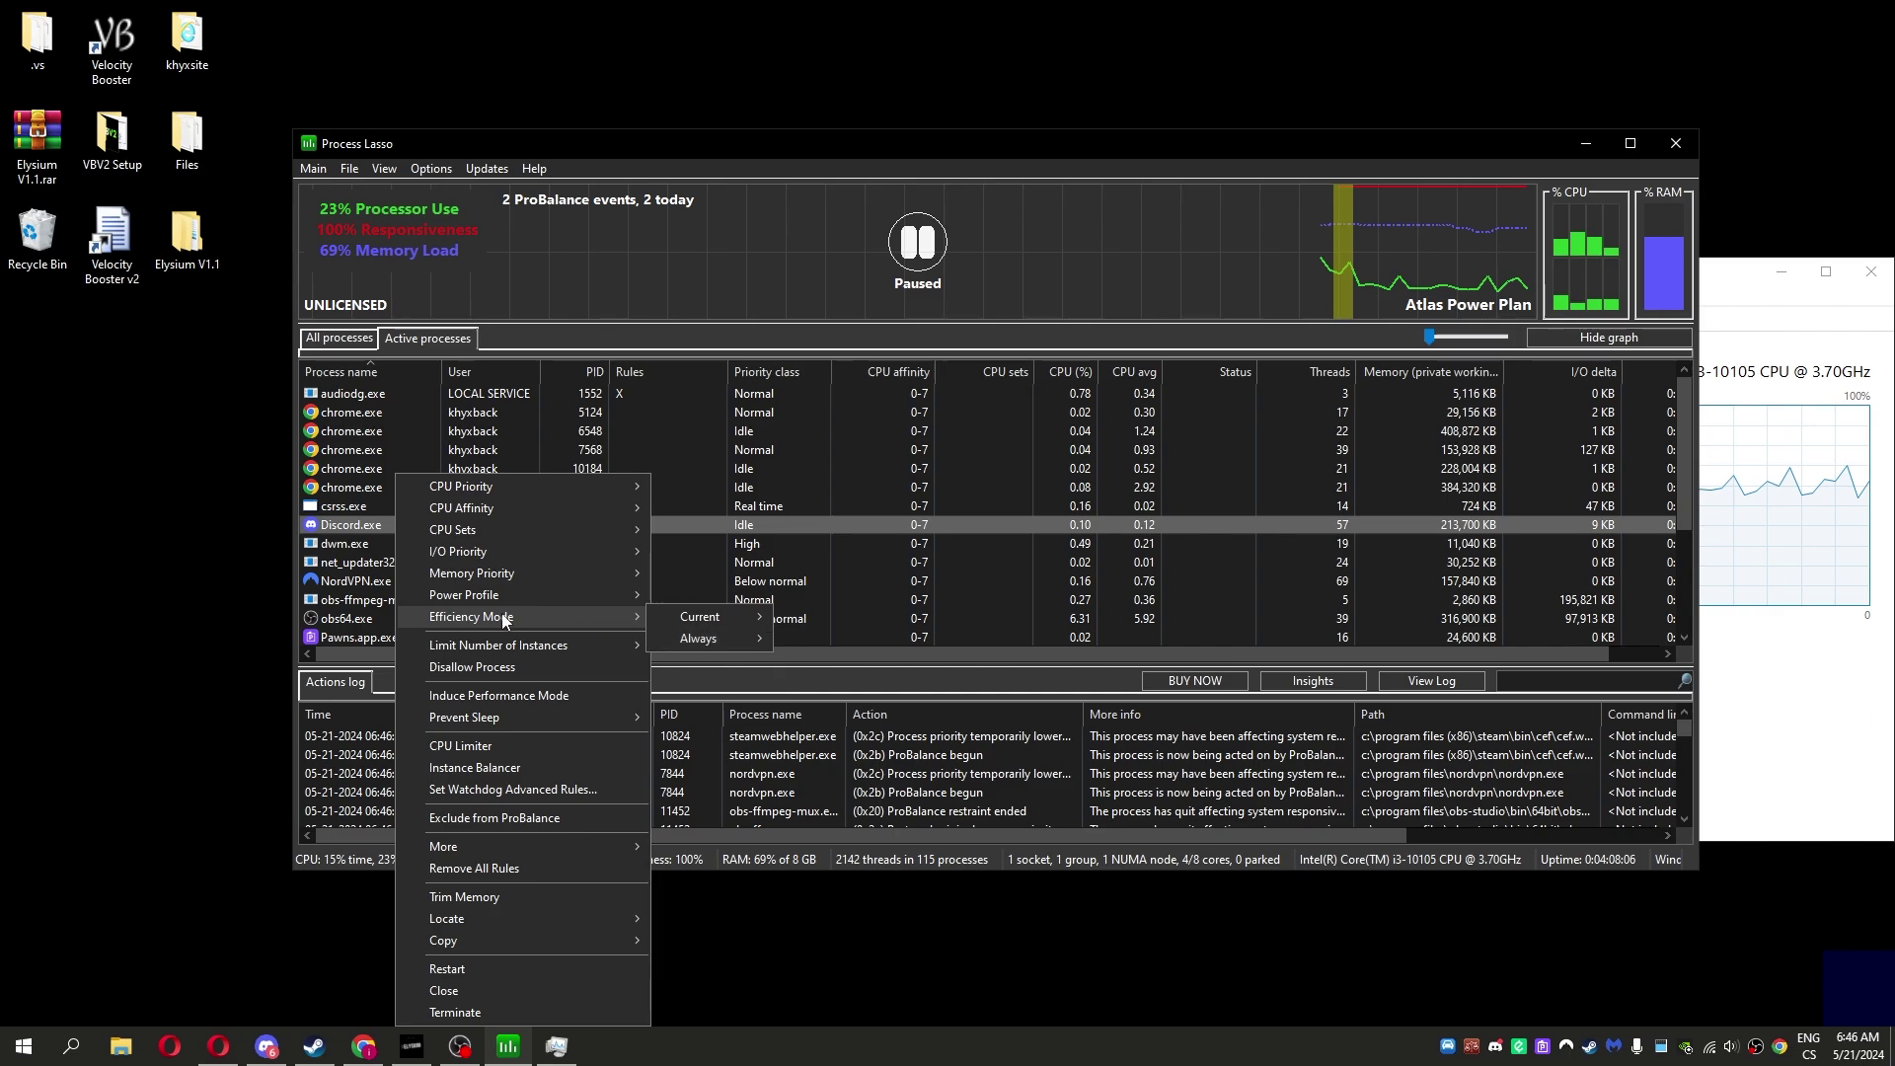
left_click(483, 696)
right_click(409, 535)
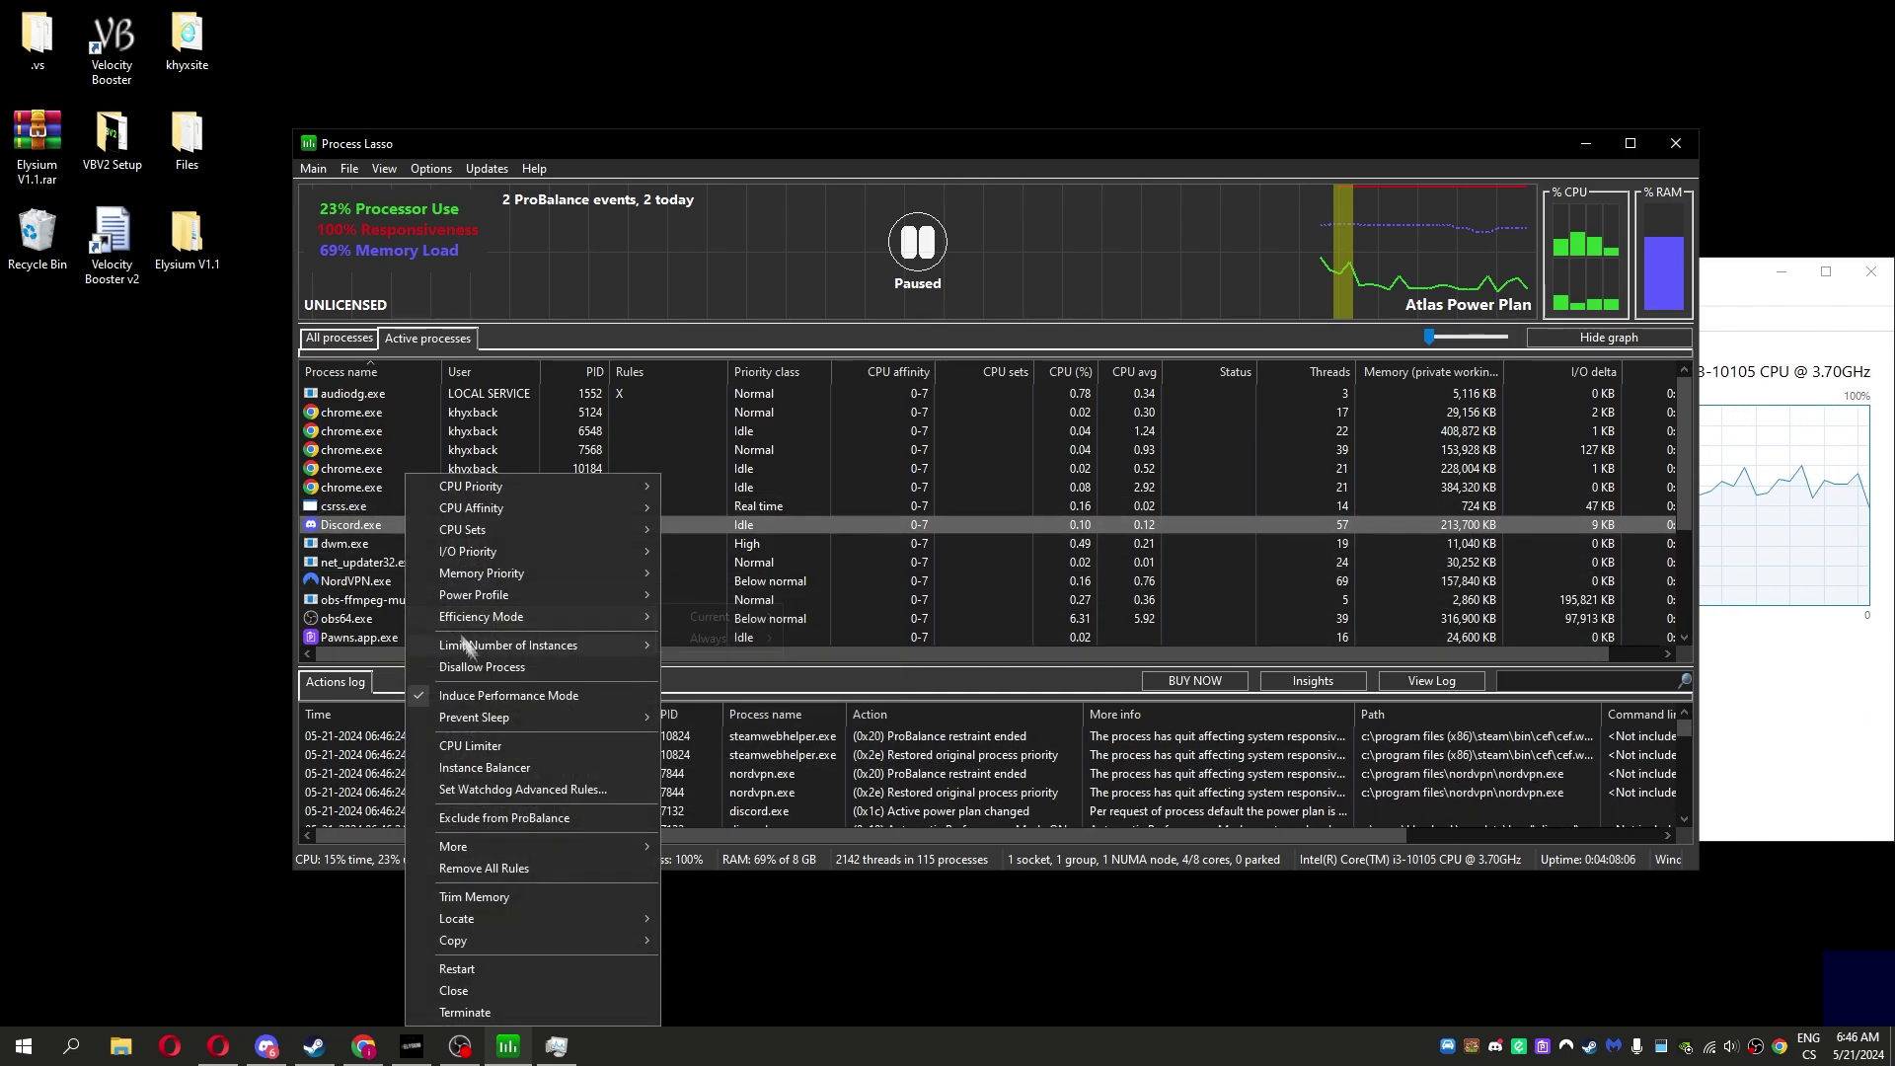
- Open the CPU Limiter for Discord.exe, close it without a rule, and reopen Discord.exe's options
left_click(470, 745)
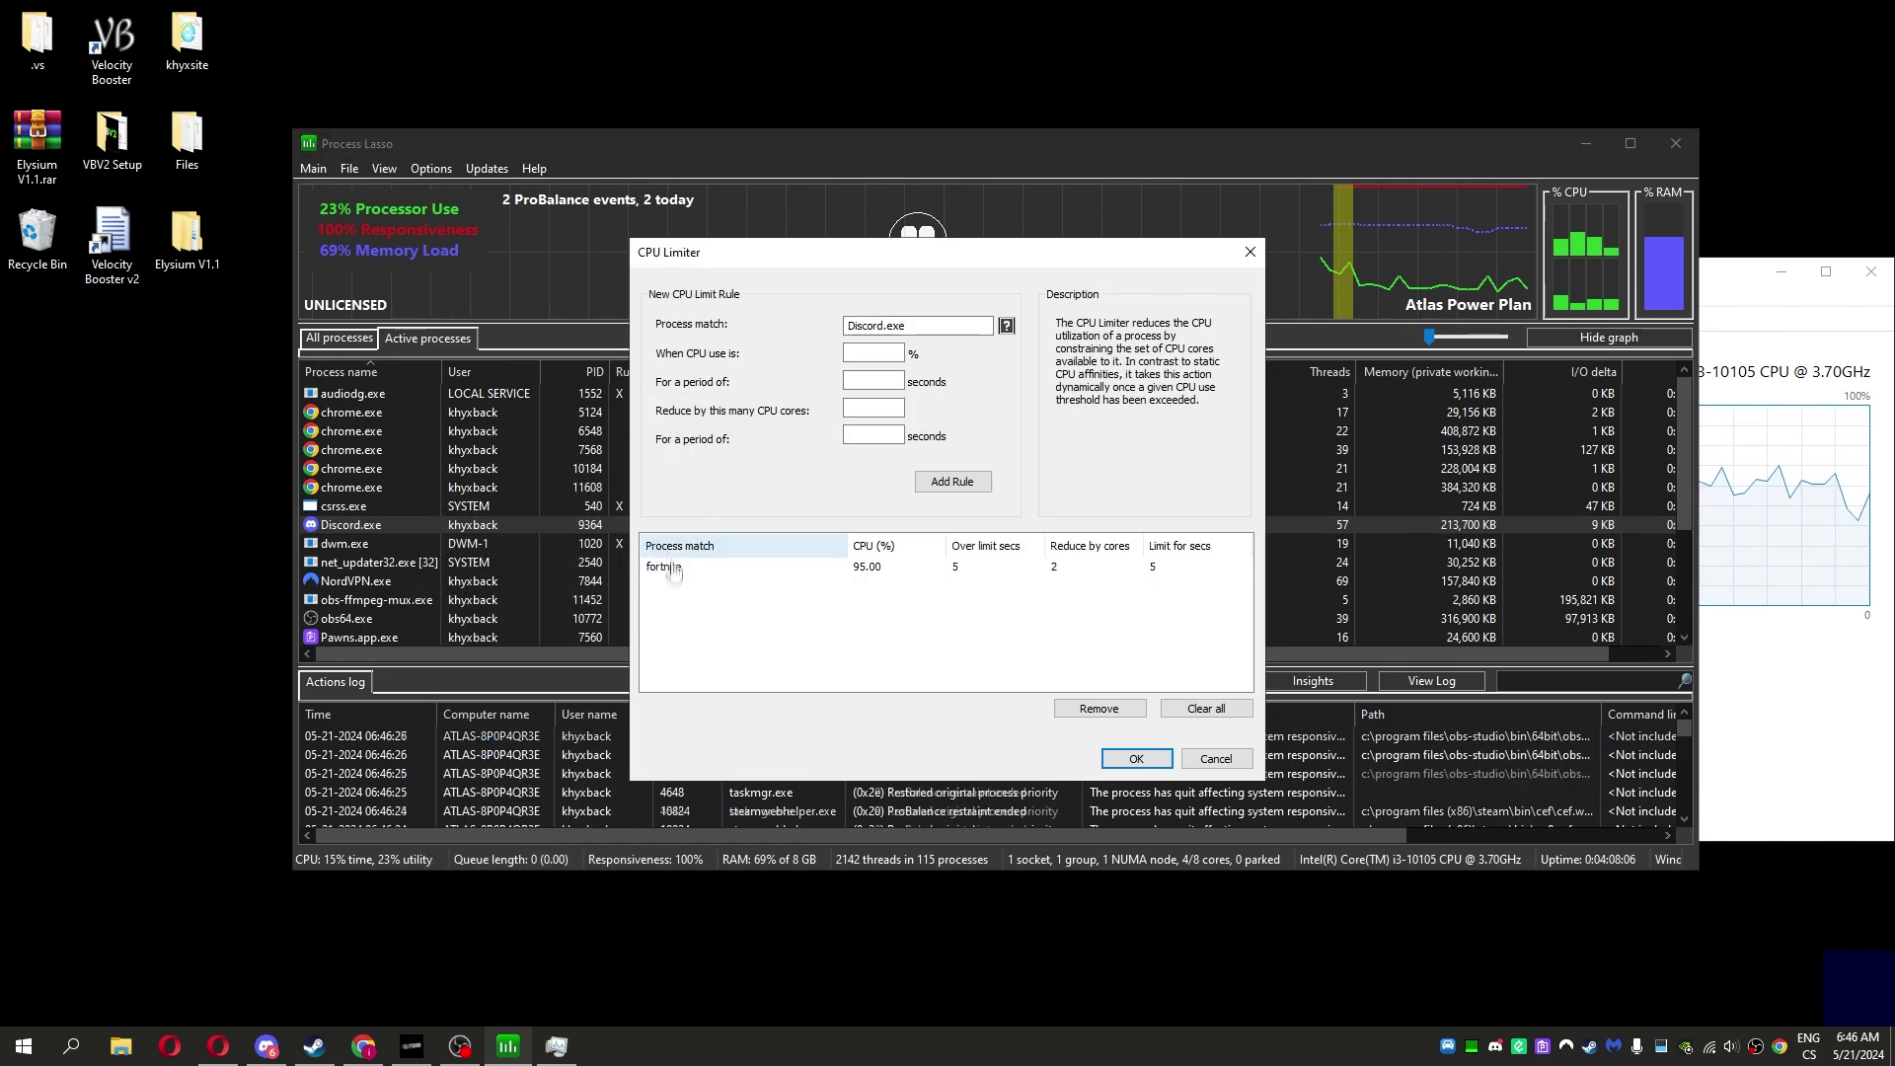
left_click_drag(913, 325, 740, 328)
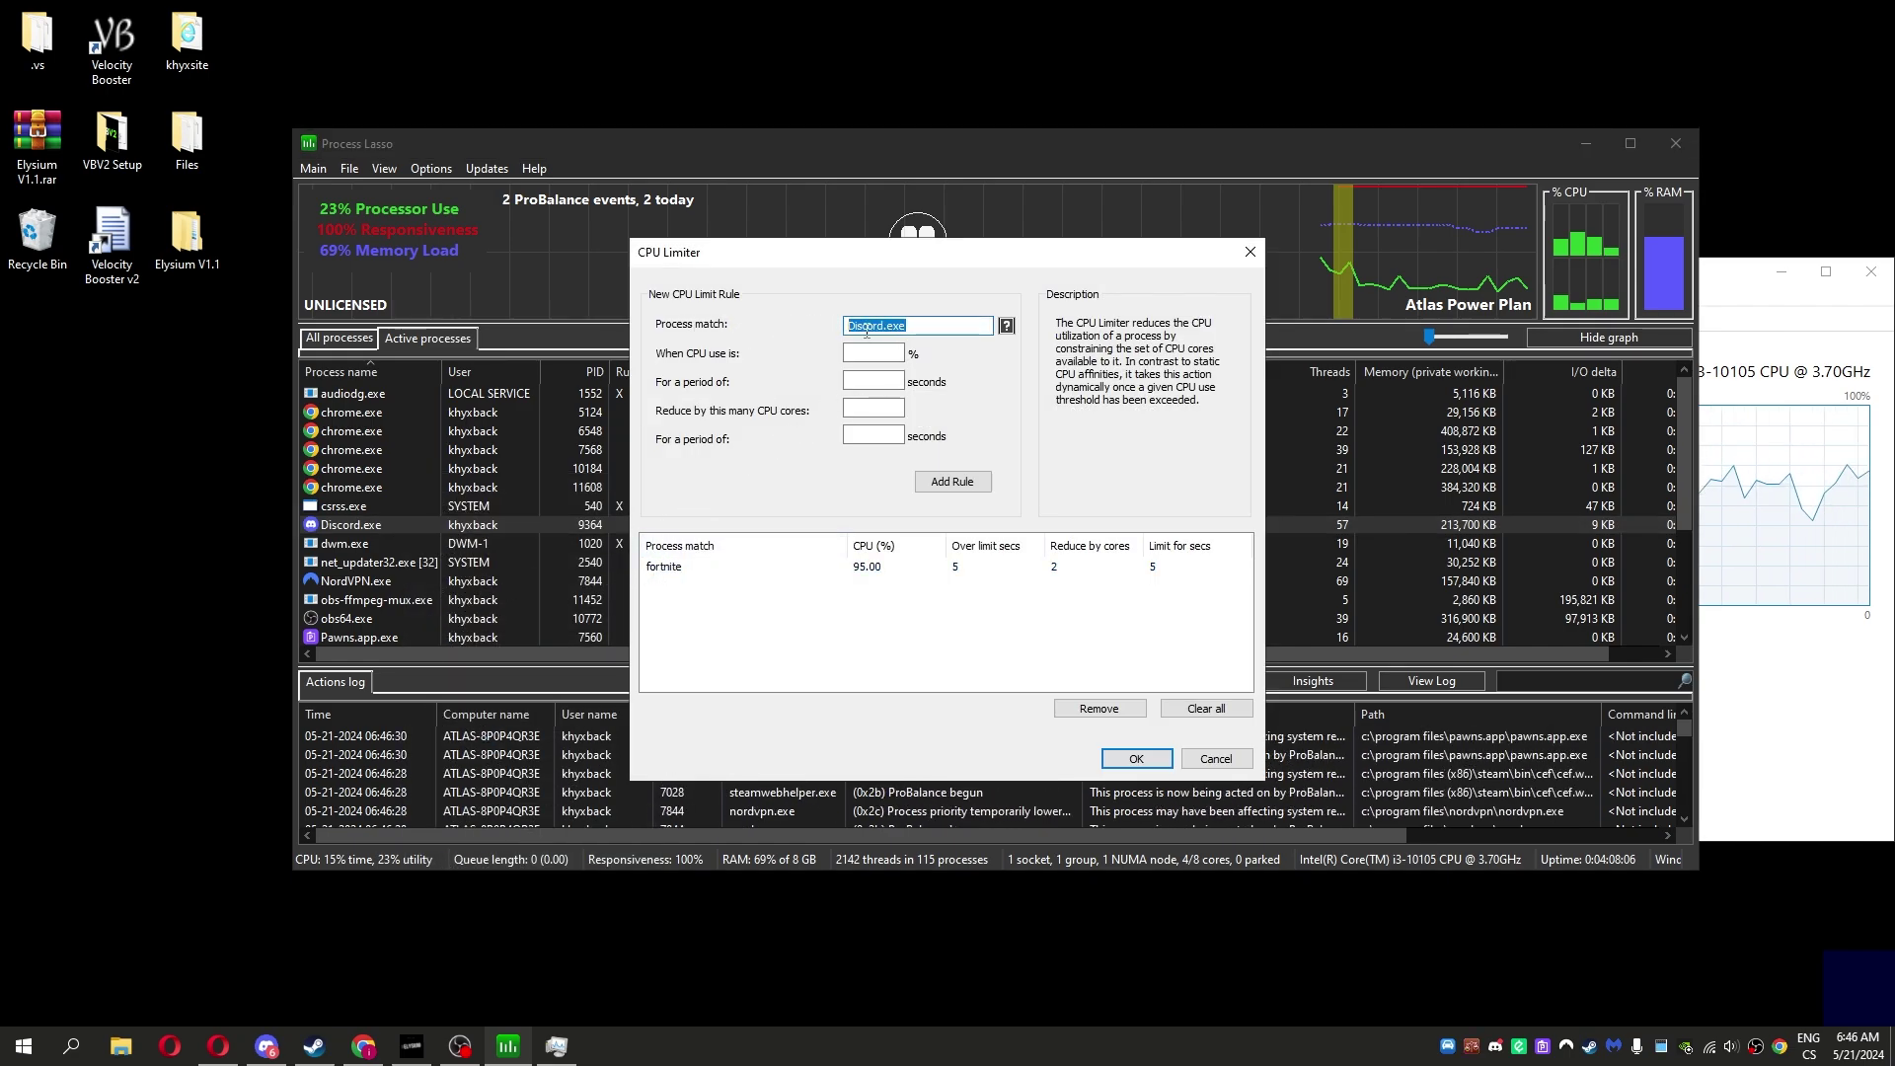
left_click_drag(698, 253, 728, 261)
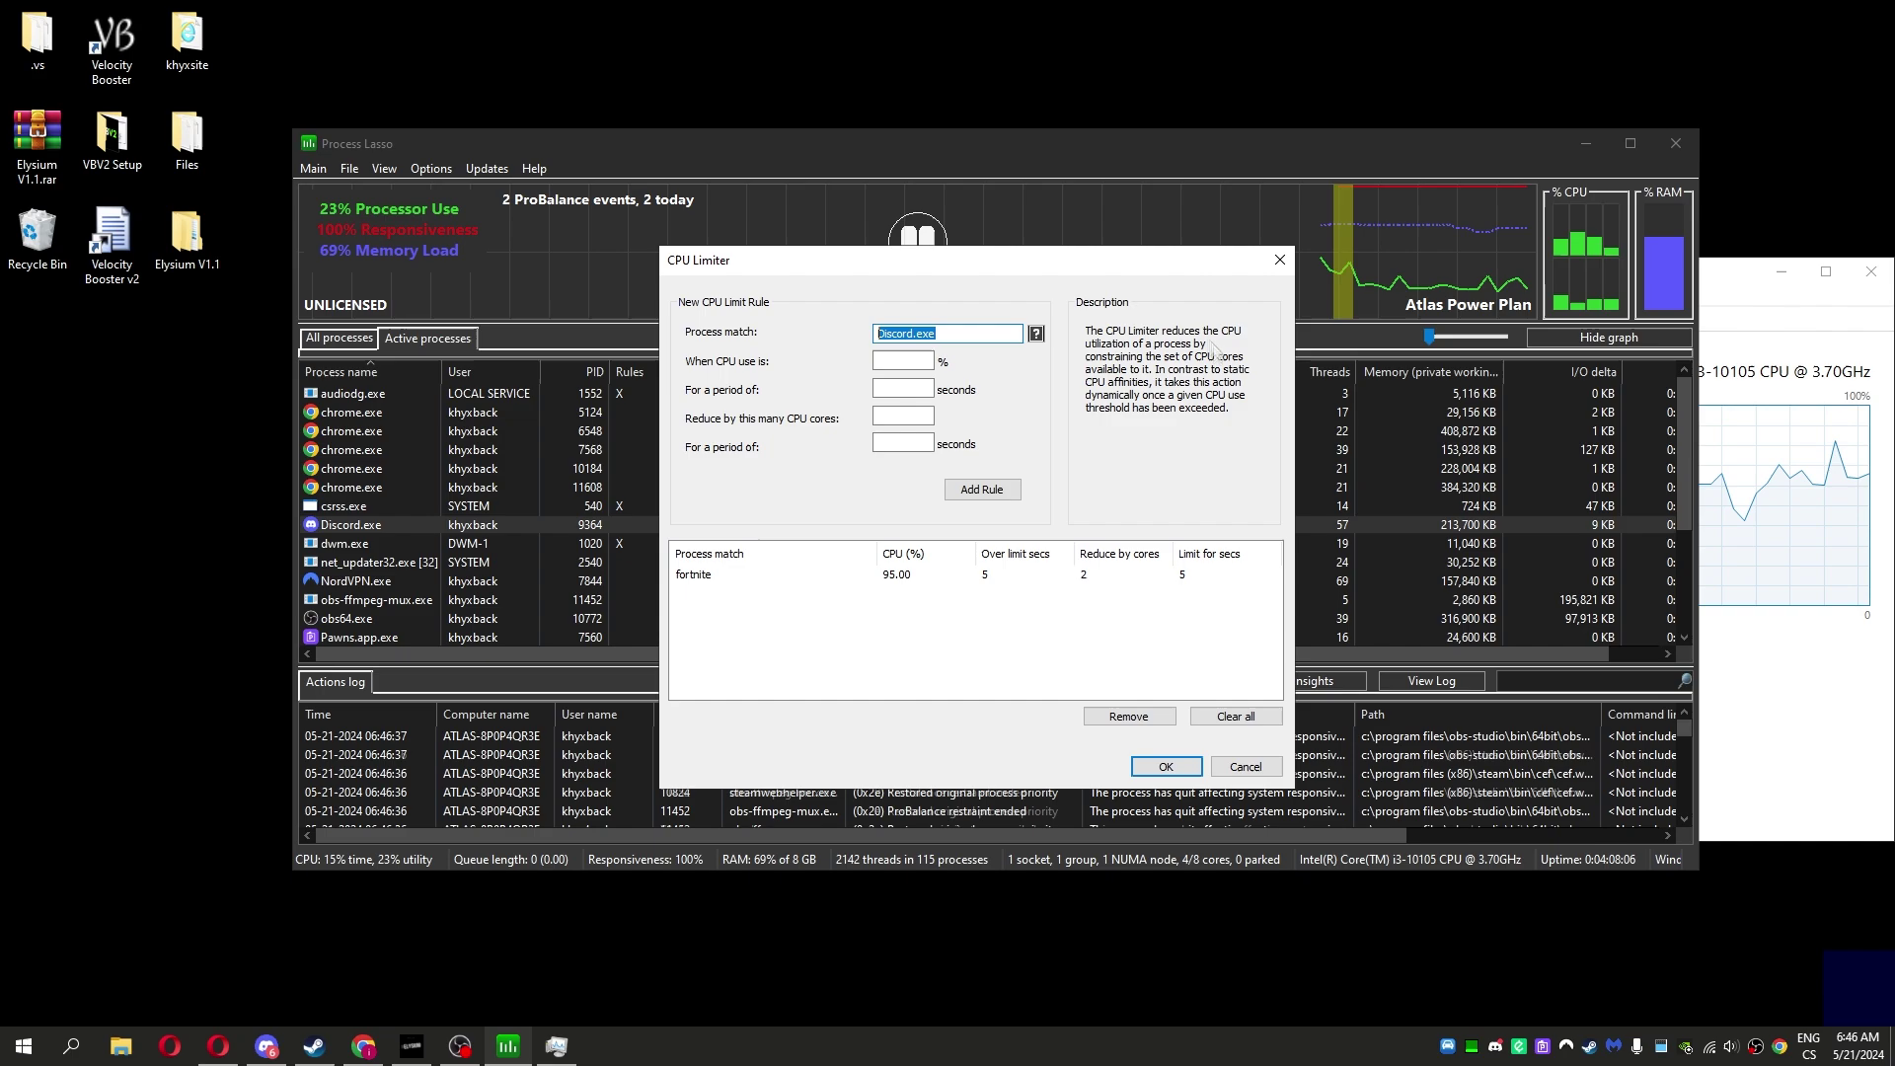
left_click(1279, 261)
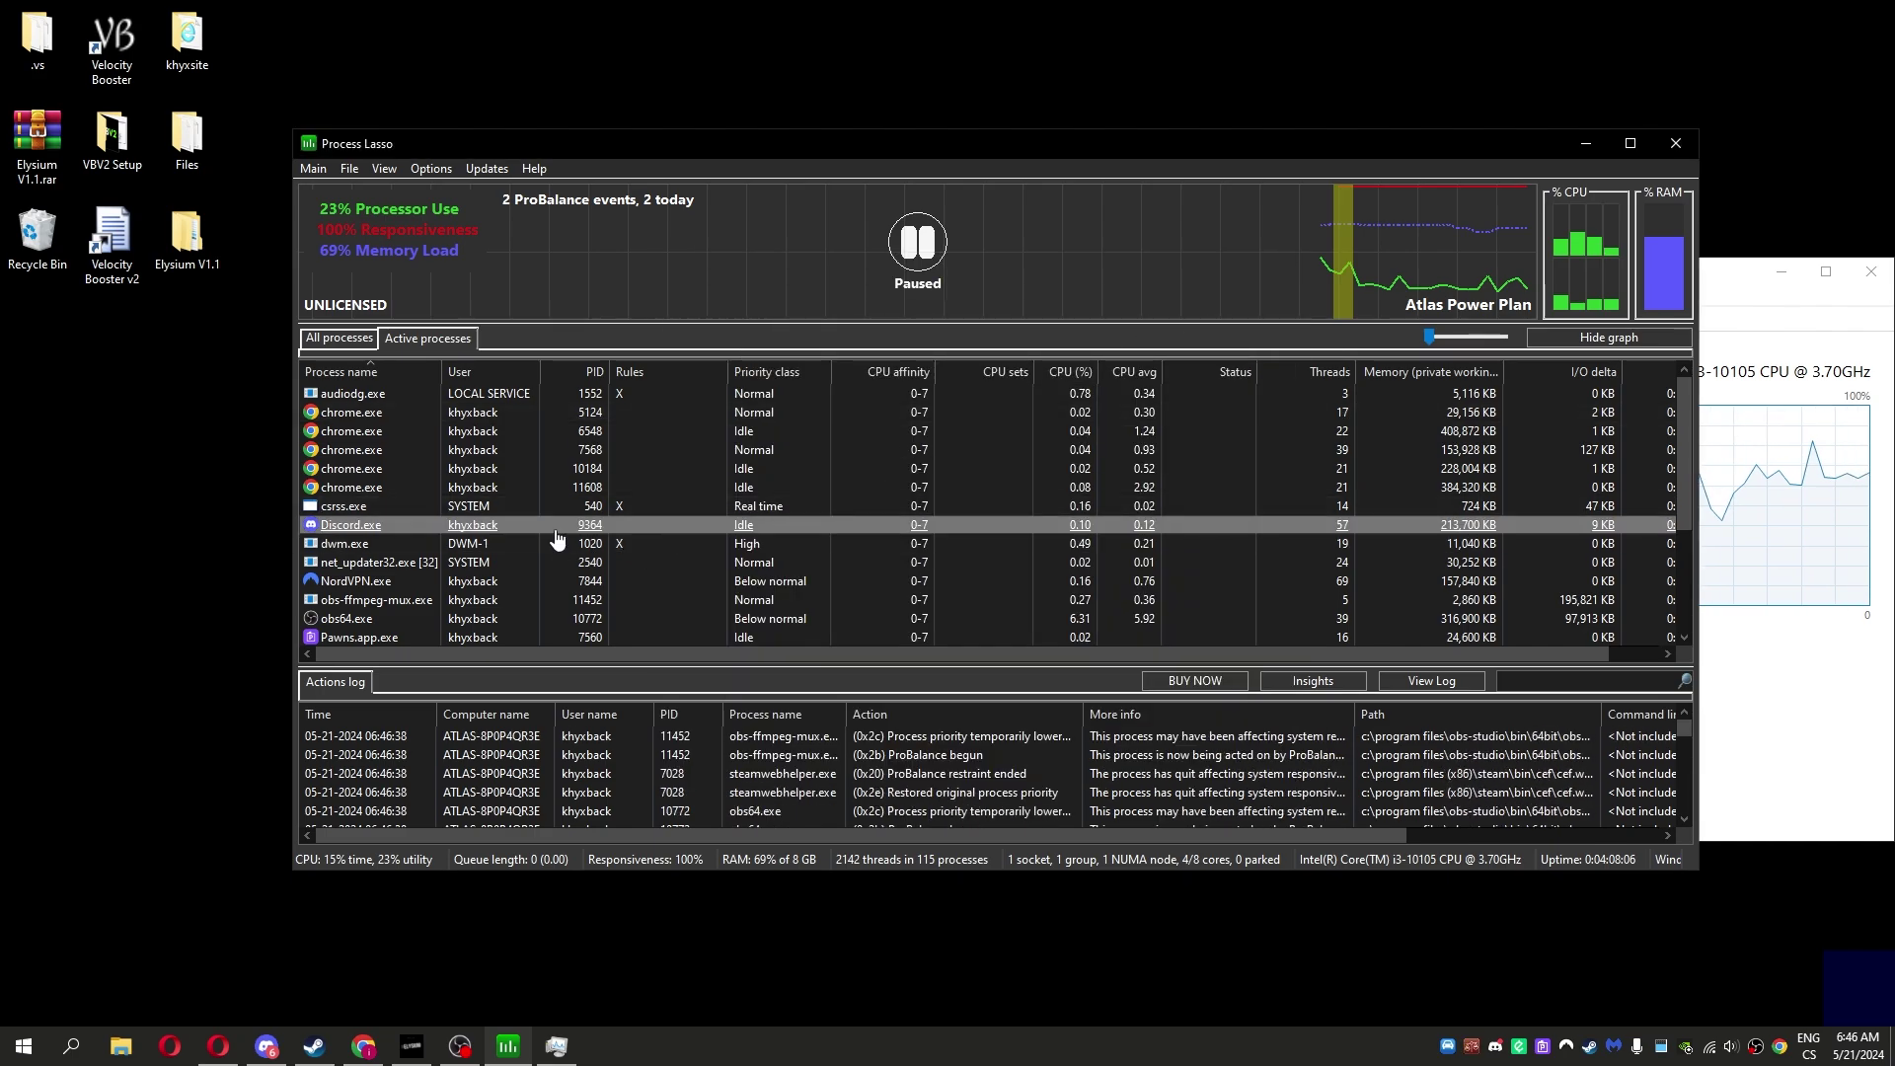
right_click(384, 531)
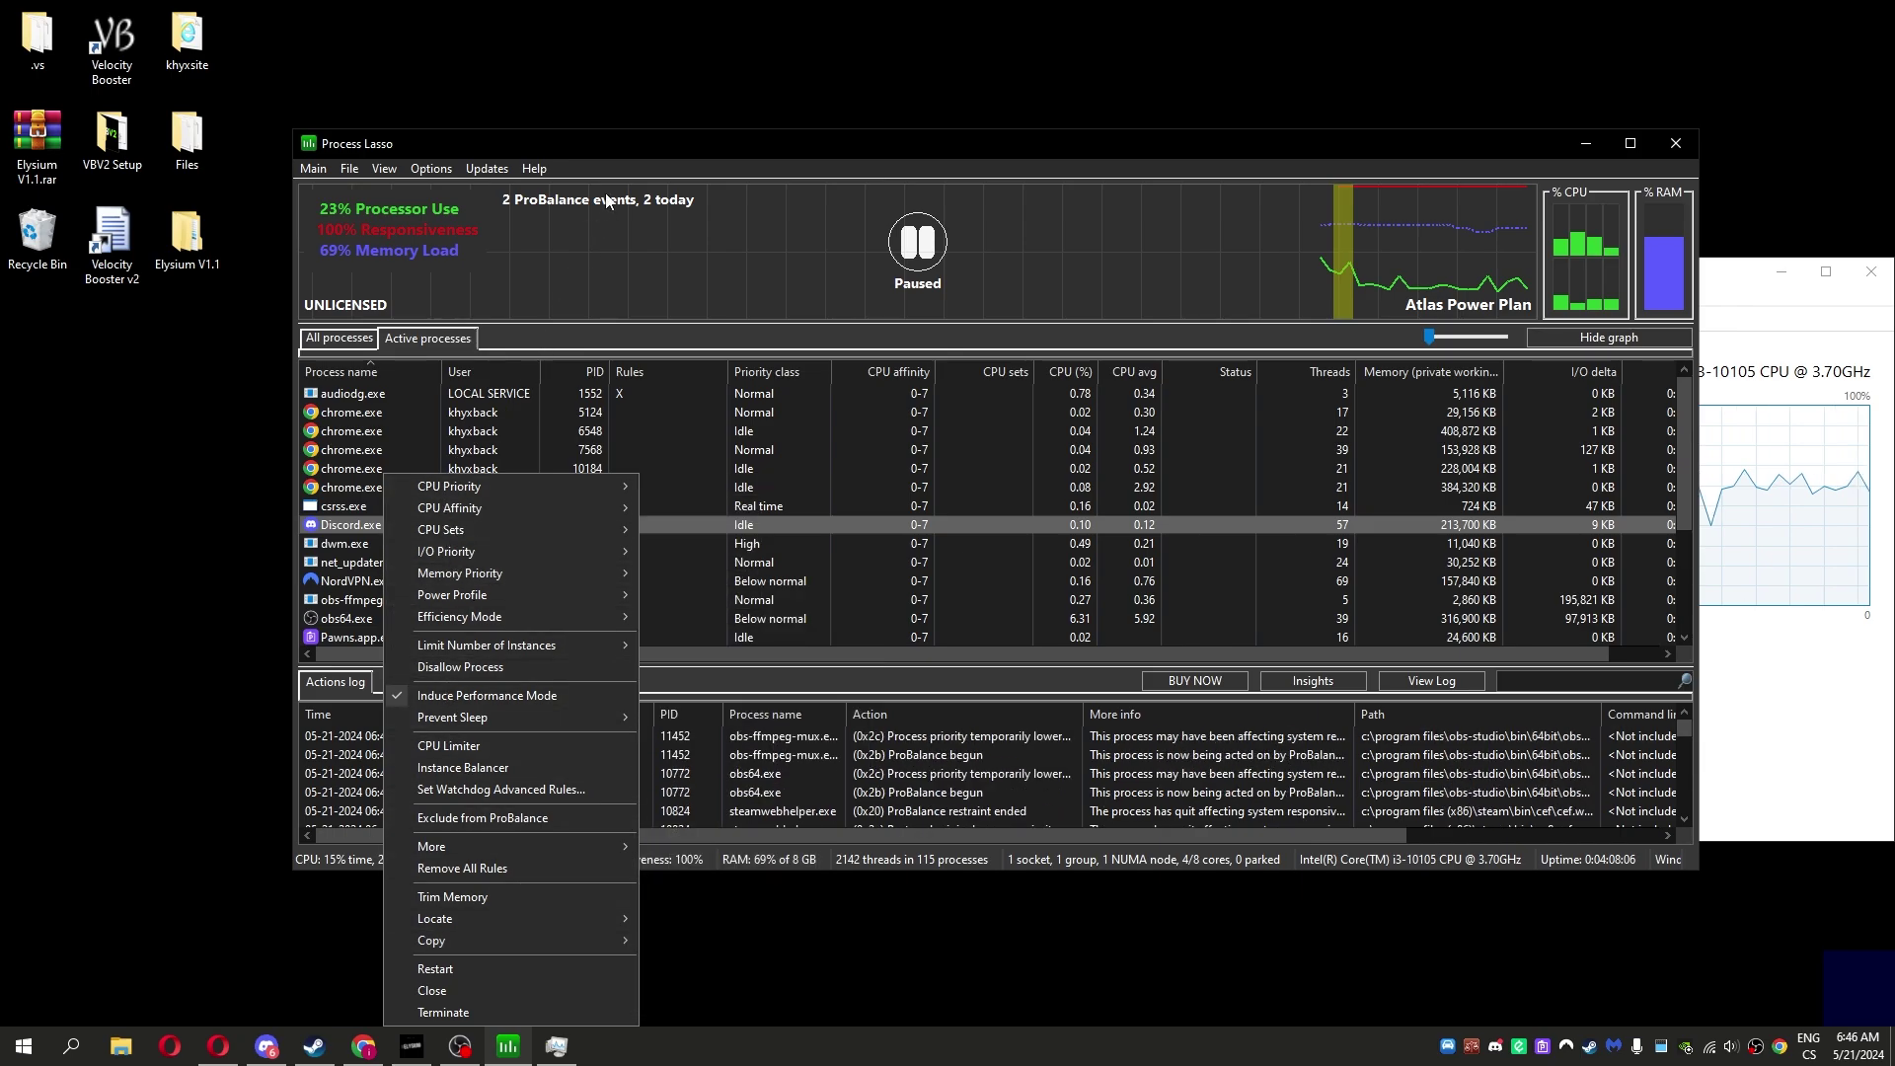
- Give the DcomLaunch svchost.exe process a permanent (Always) Idle CPU priority
left_click(634, 144)
left_click_drag(633, 143, 652, 122)
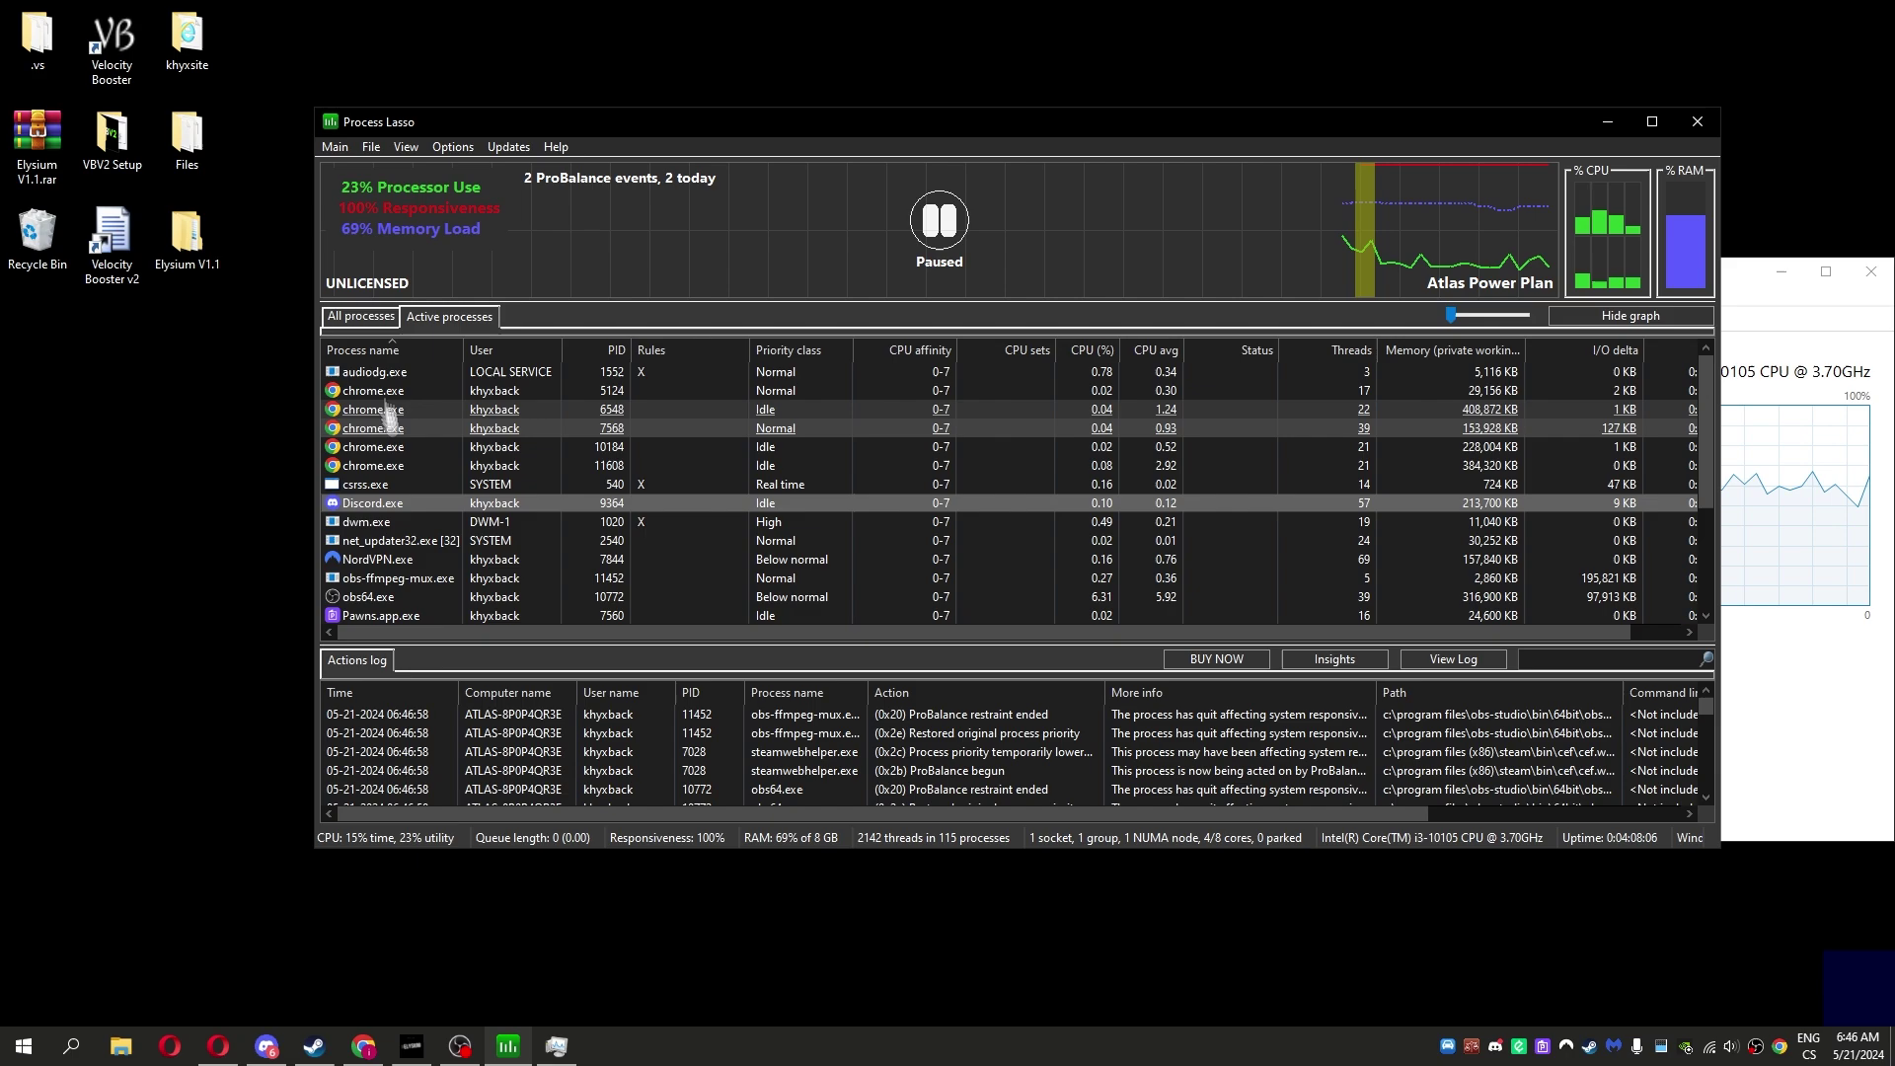
scroll(400, 496, "down", 3)
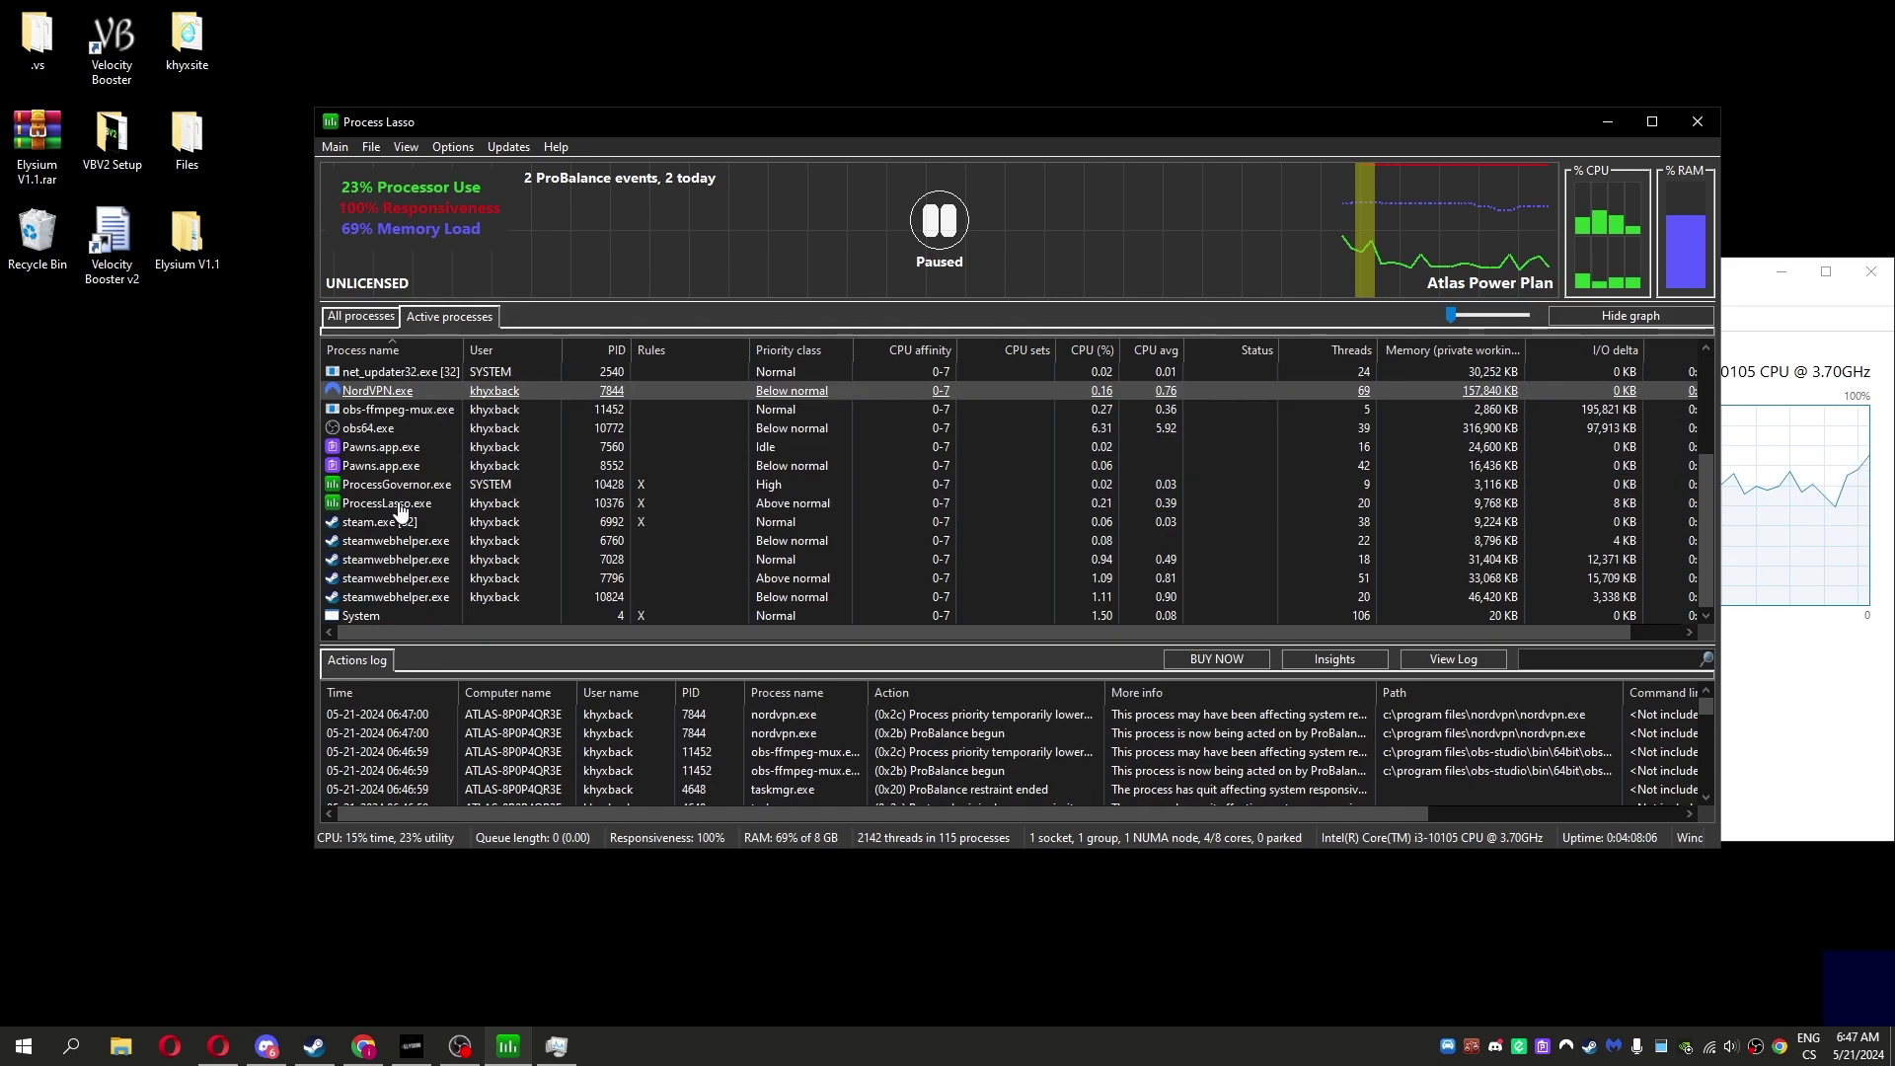
left_click(363, 318)
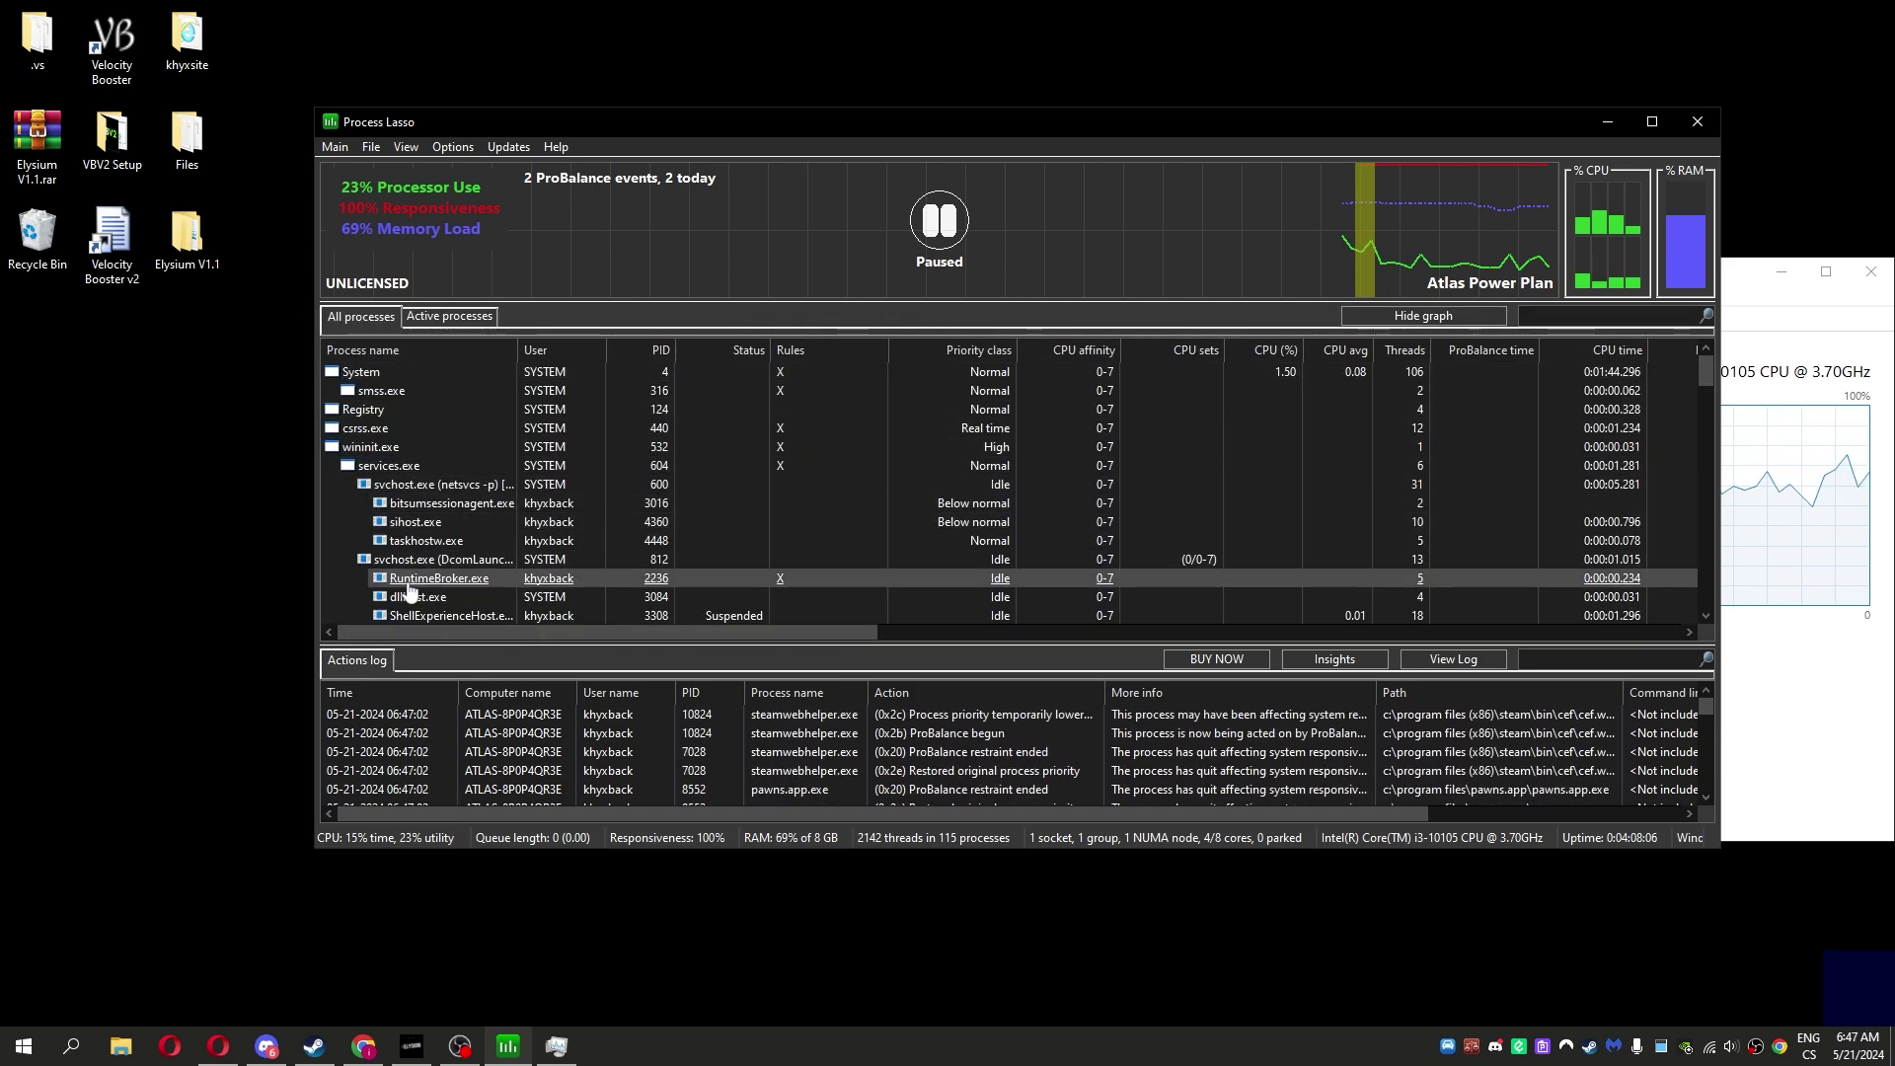
right_click(382, 563)
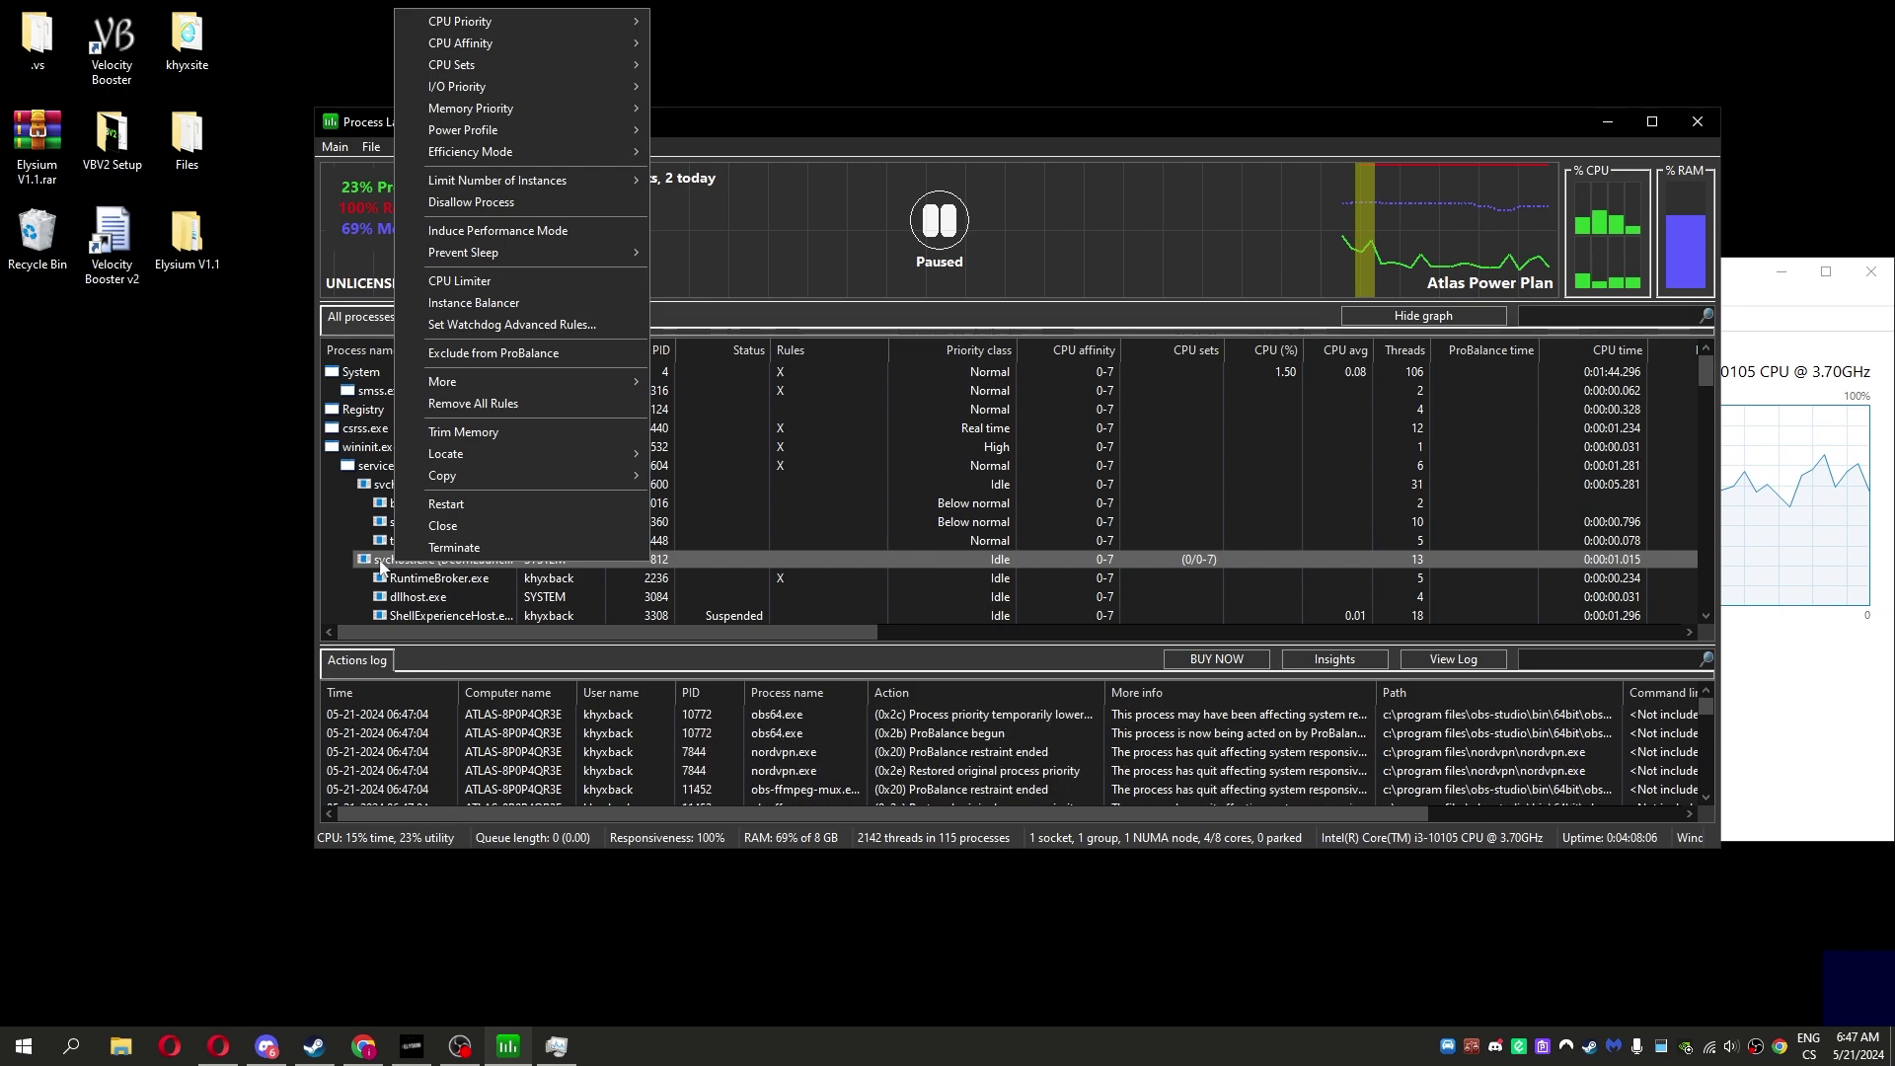
left_click(382, 562)
right_click(397, 563)
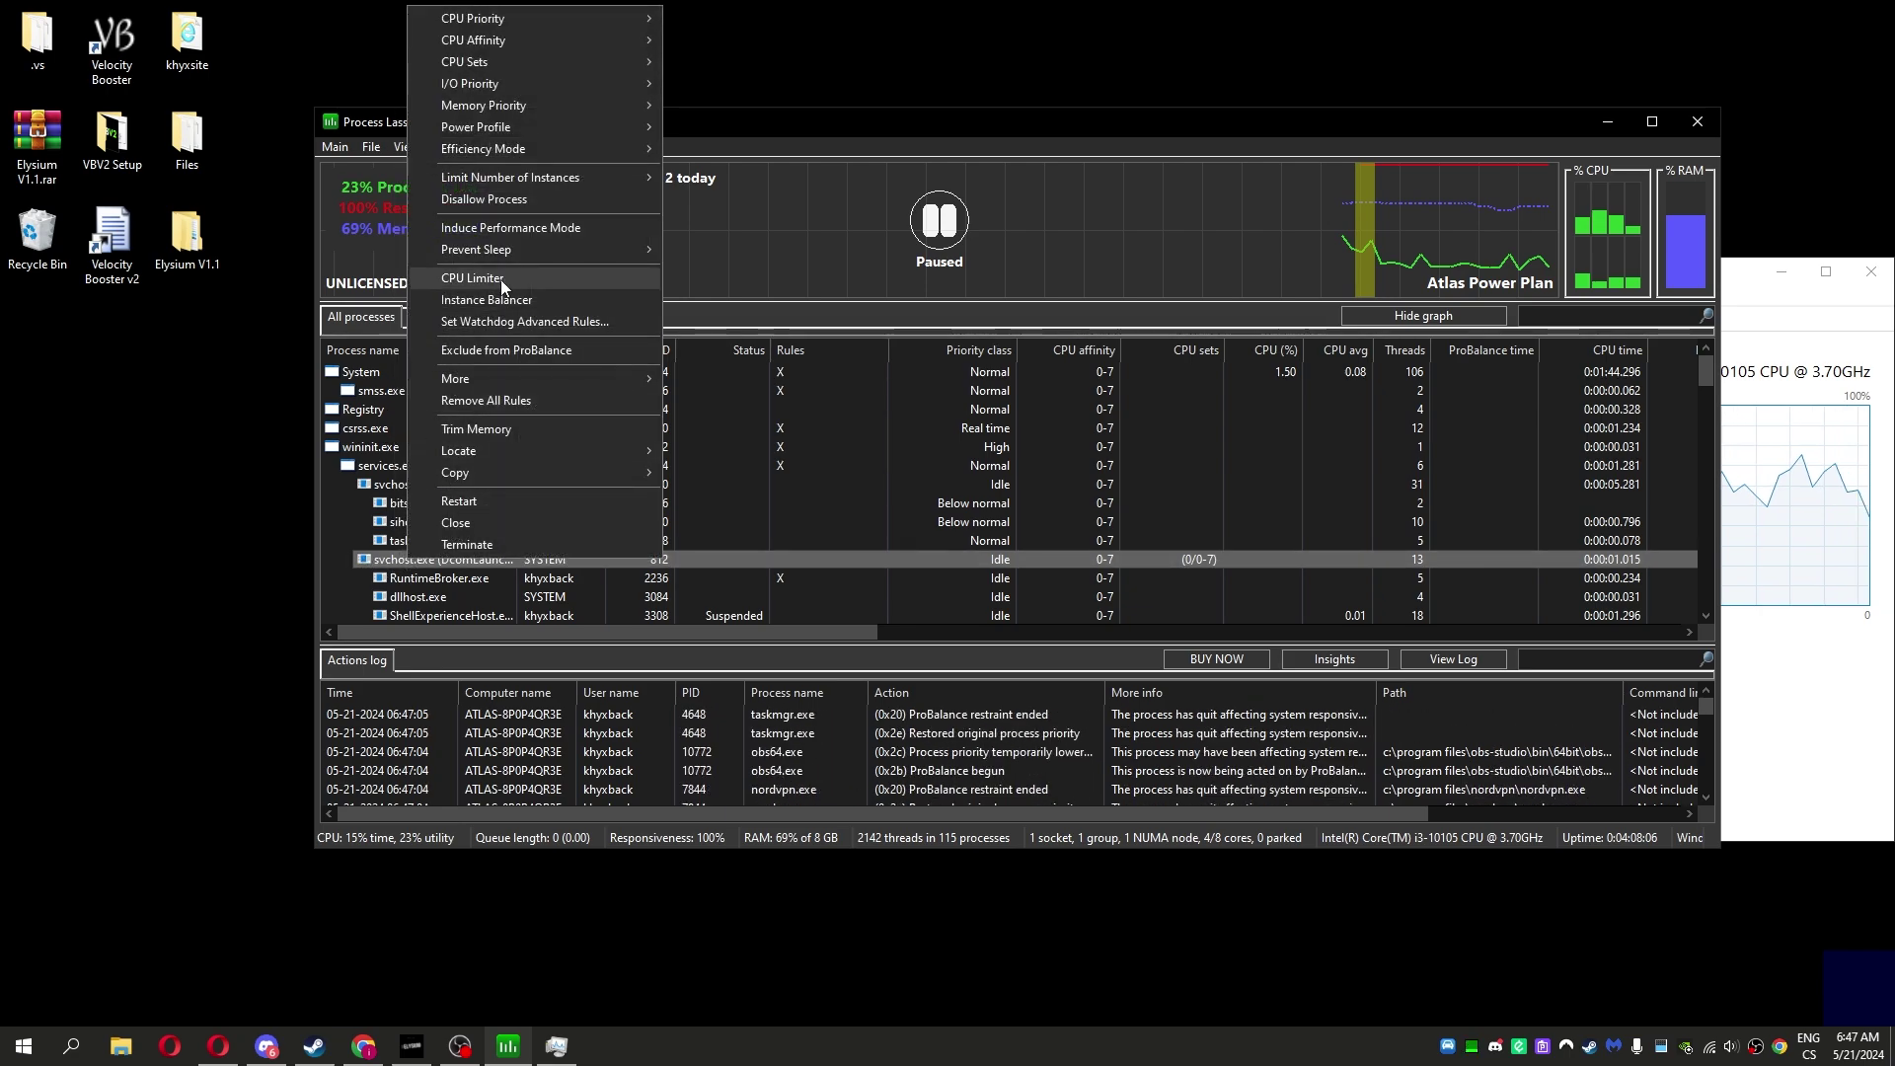
mouse_move(711, 41)
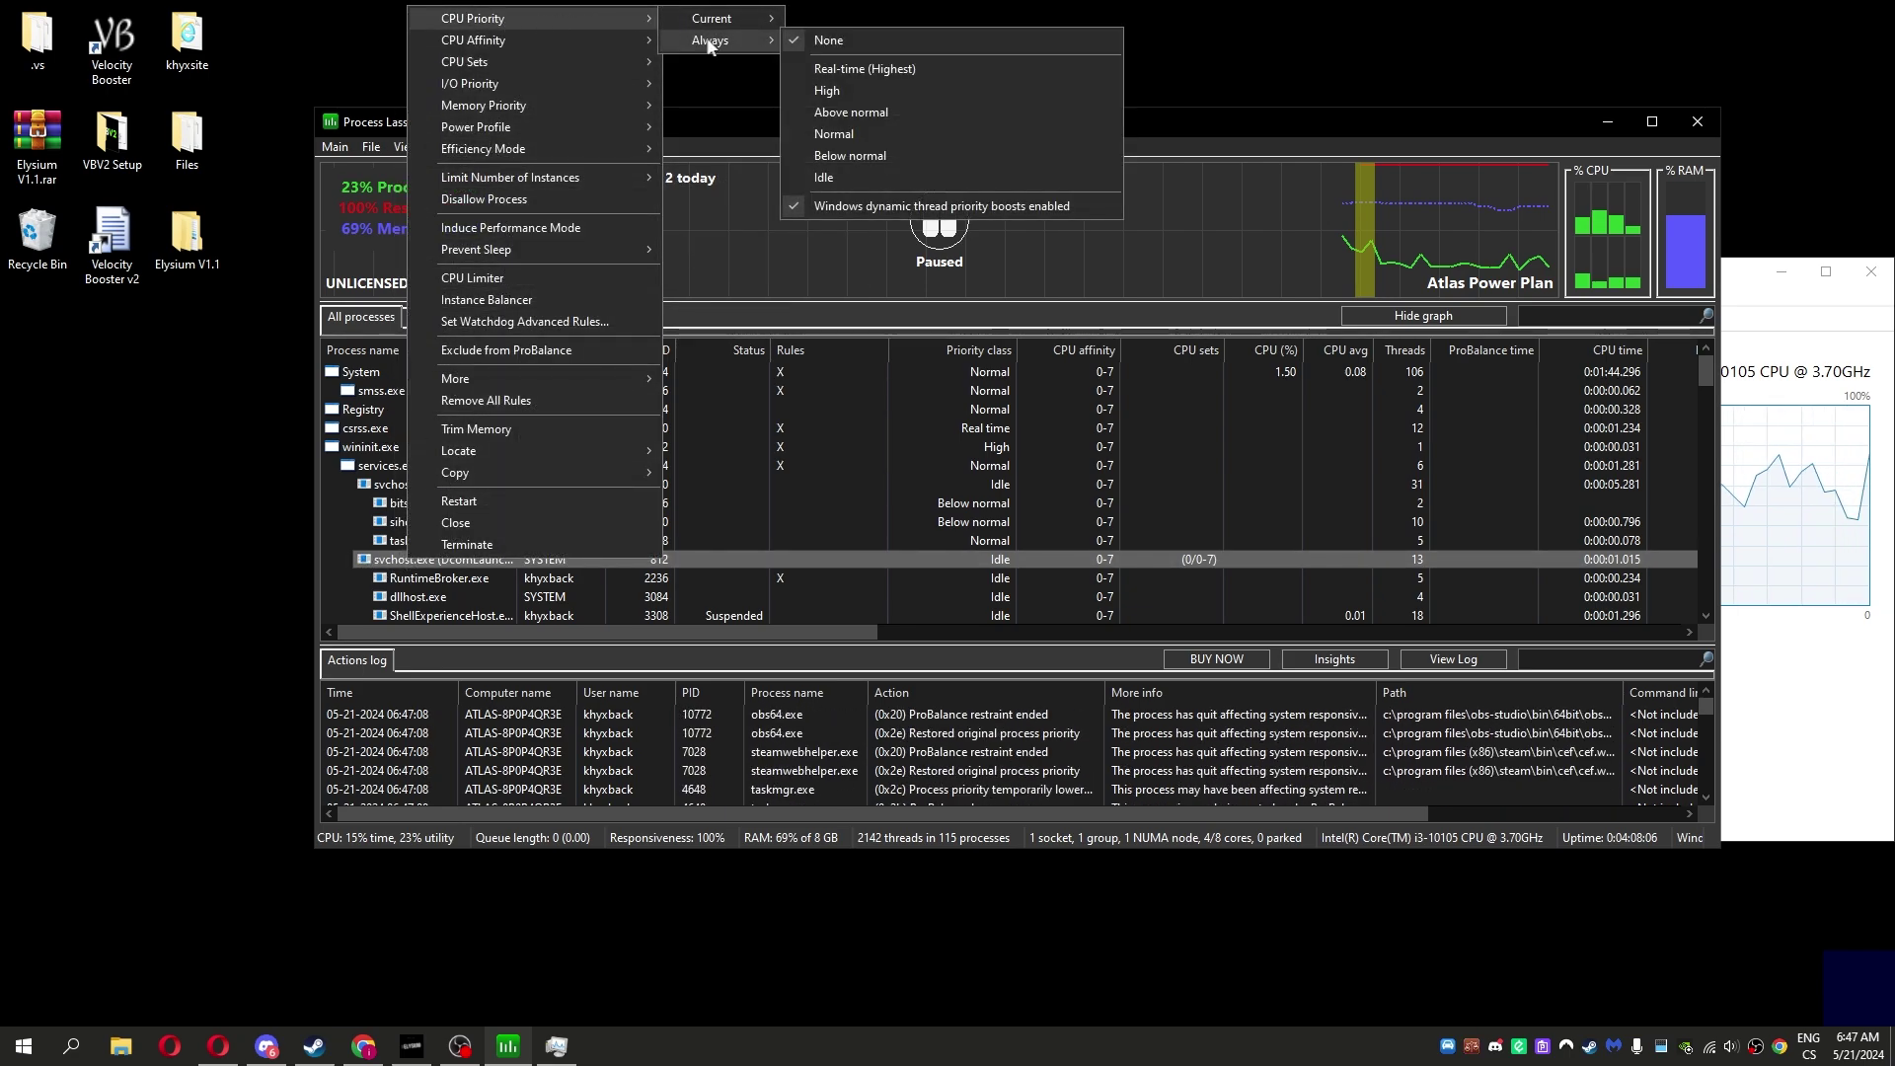
left_click(838, 178)
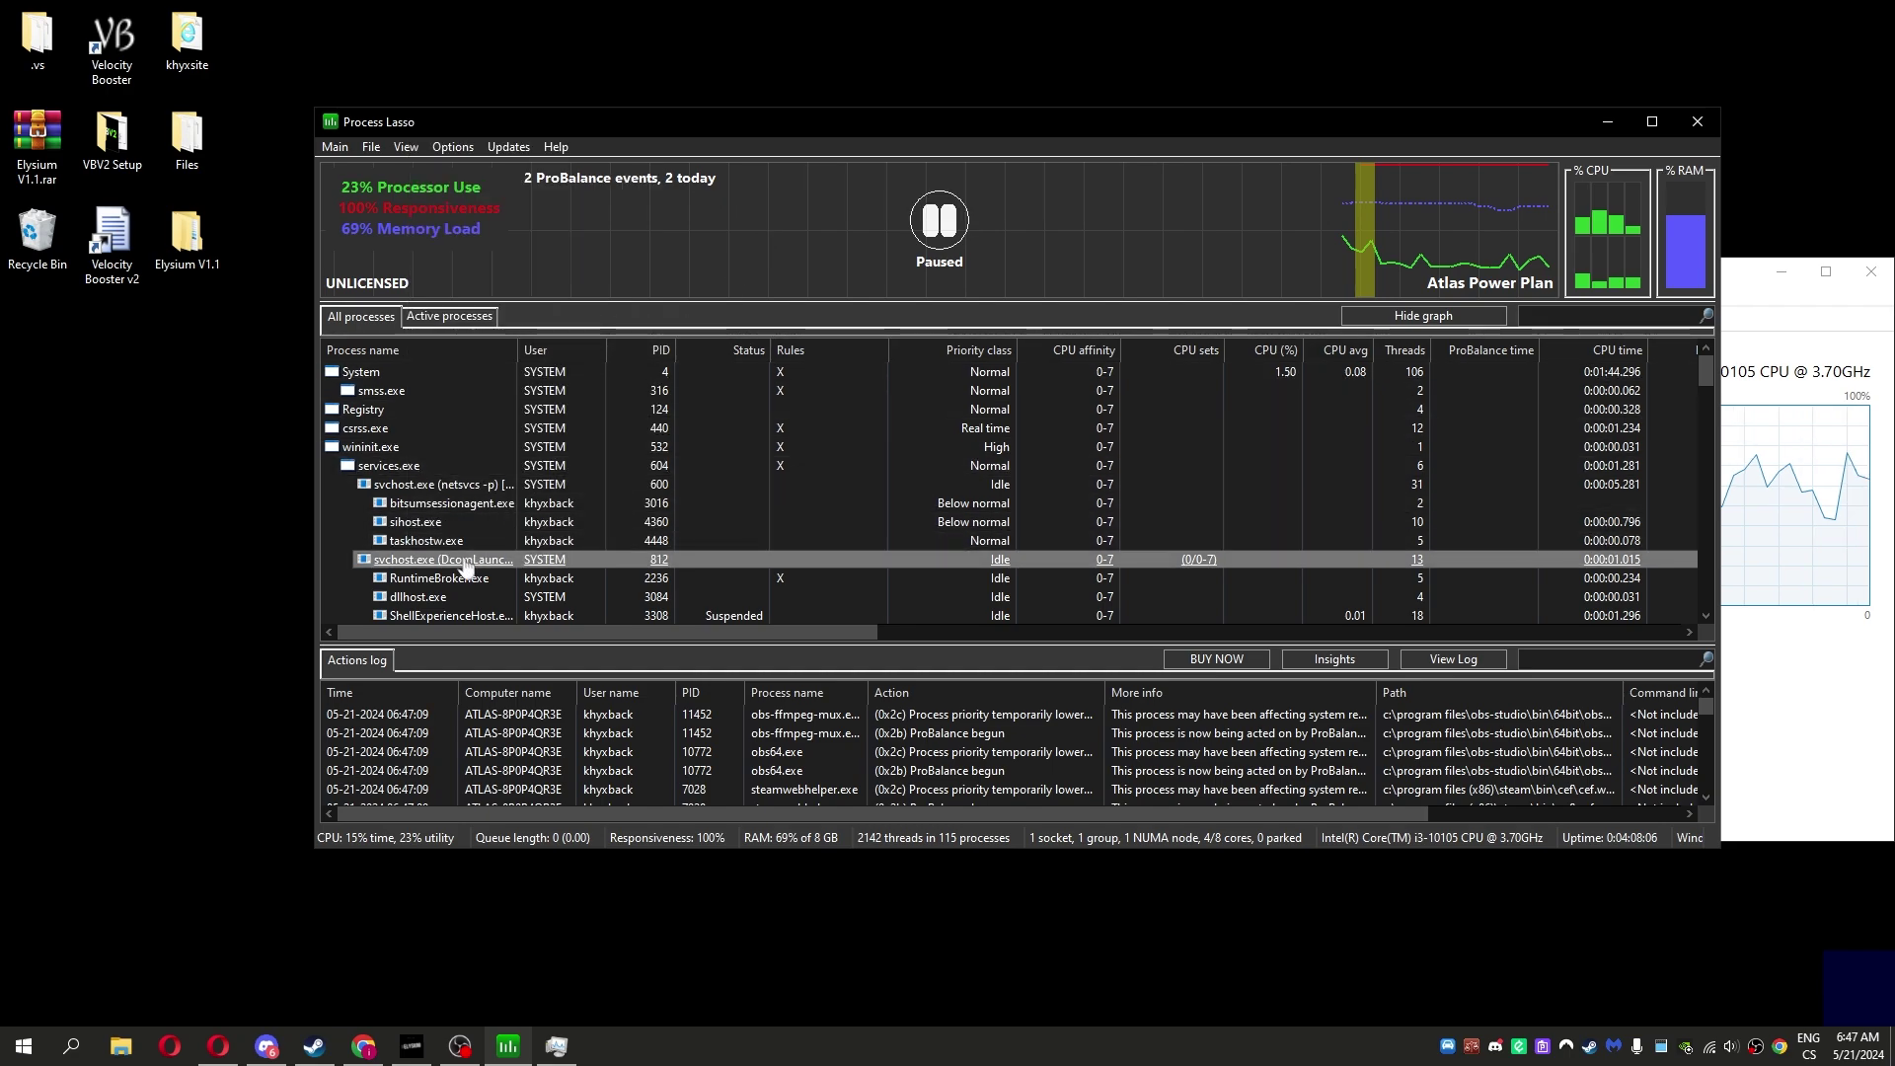
scroll(459, 567, "down", 5)
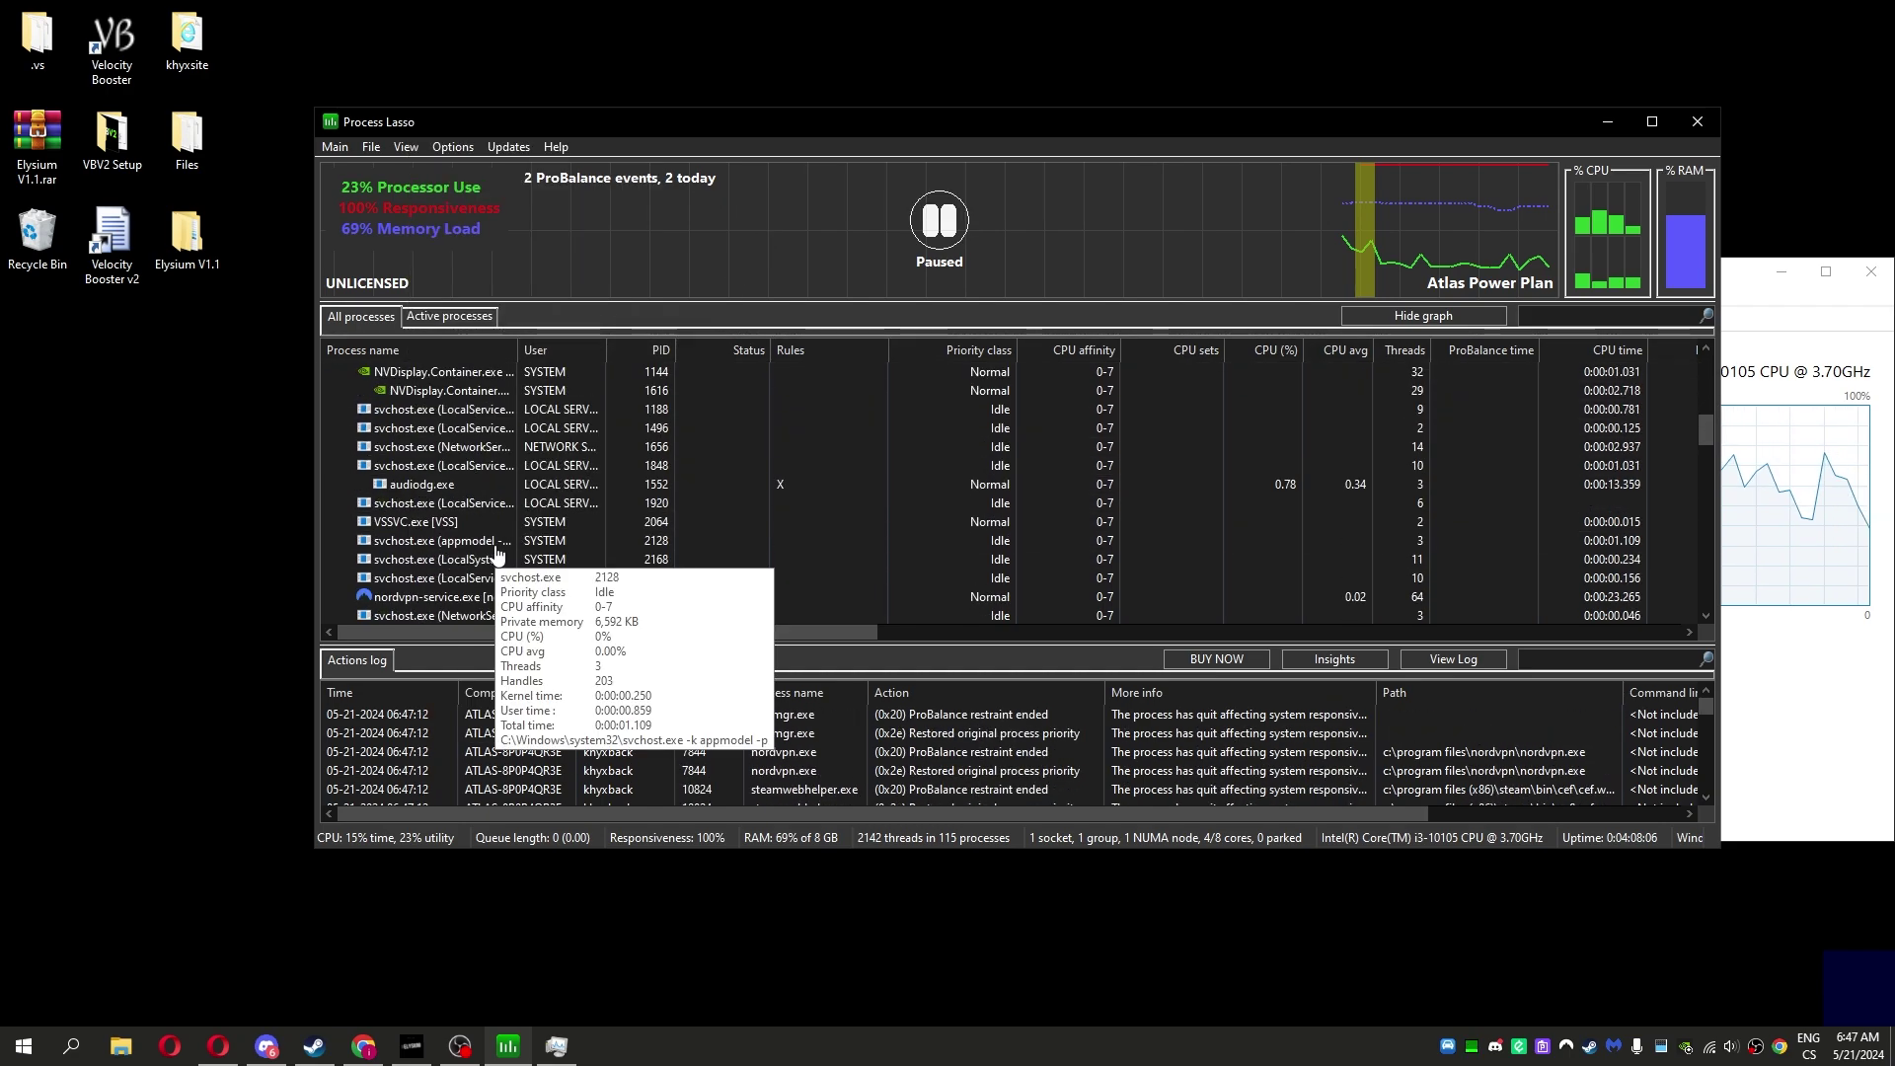
- Review the Active processes list, then return to the All processes tree
left_click(449, 314)
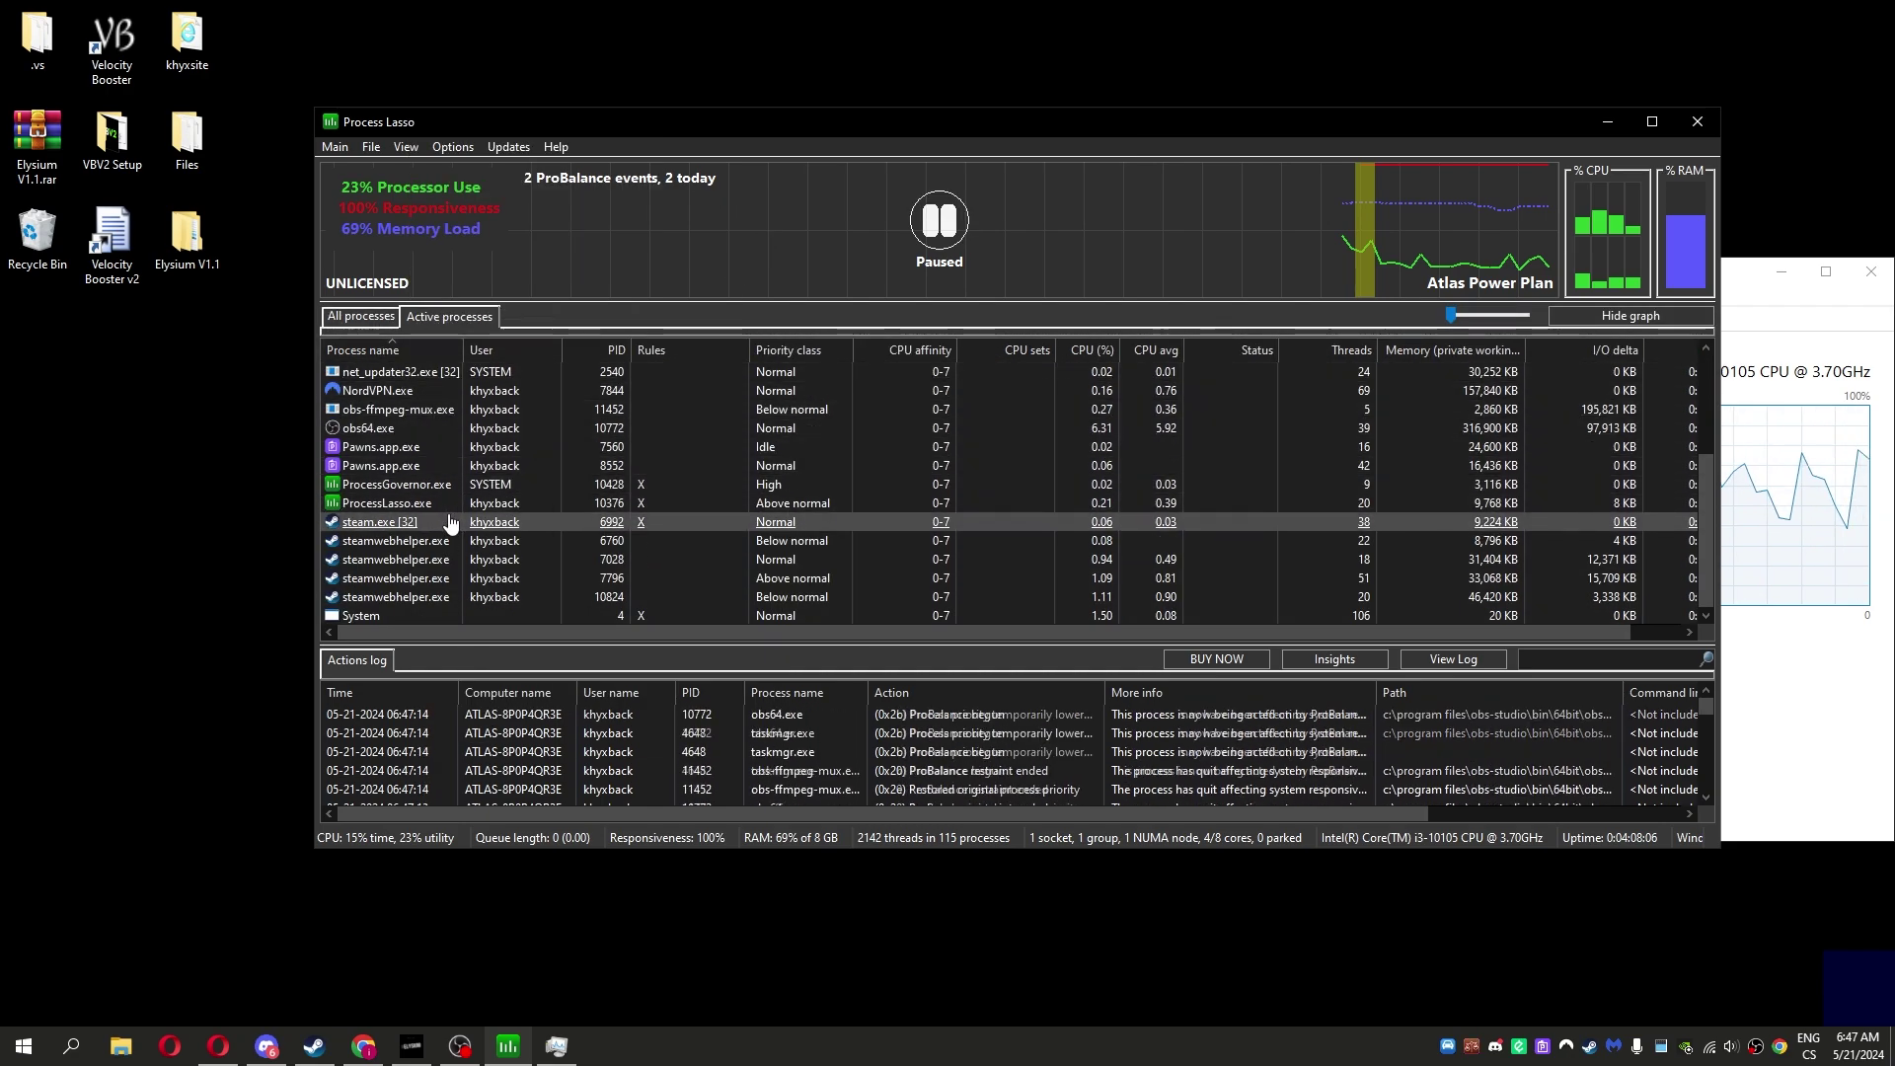
scroll(451, 524, "up", 3)
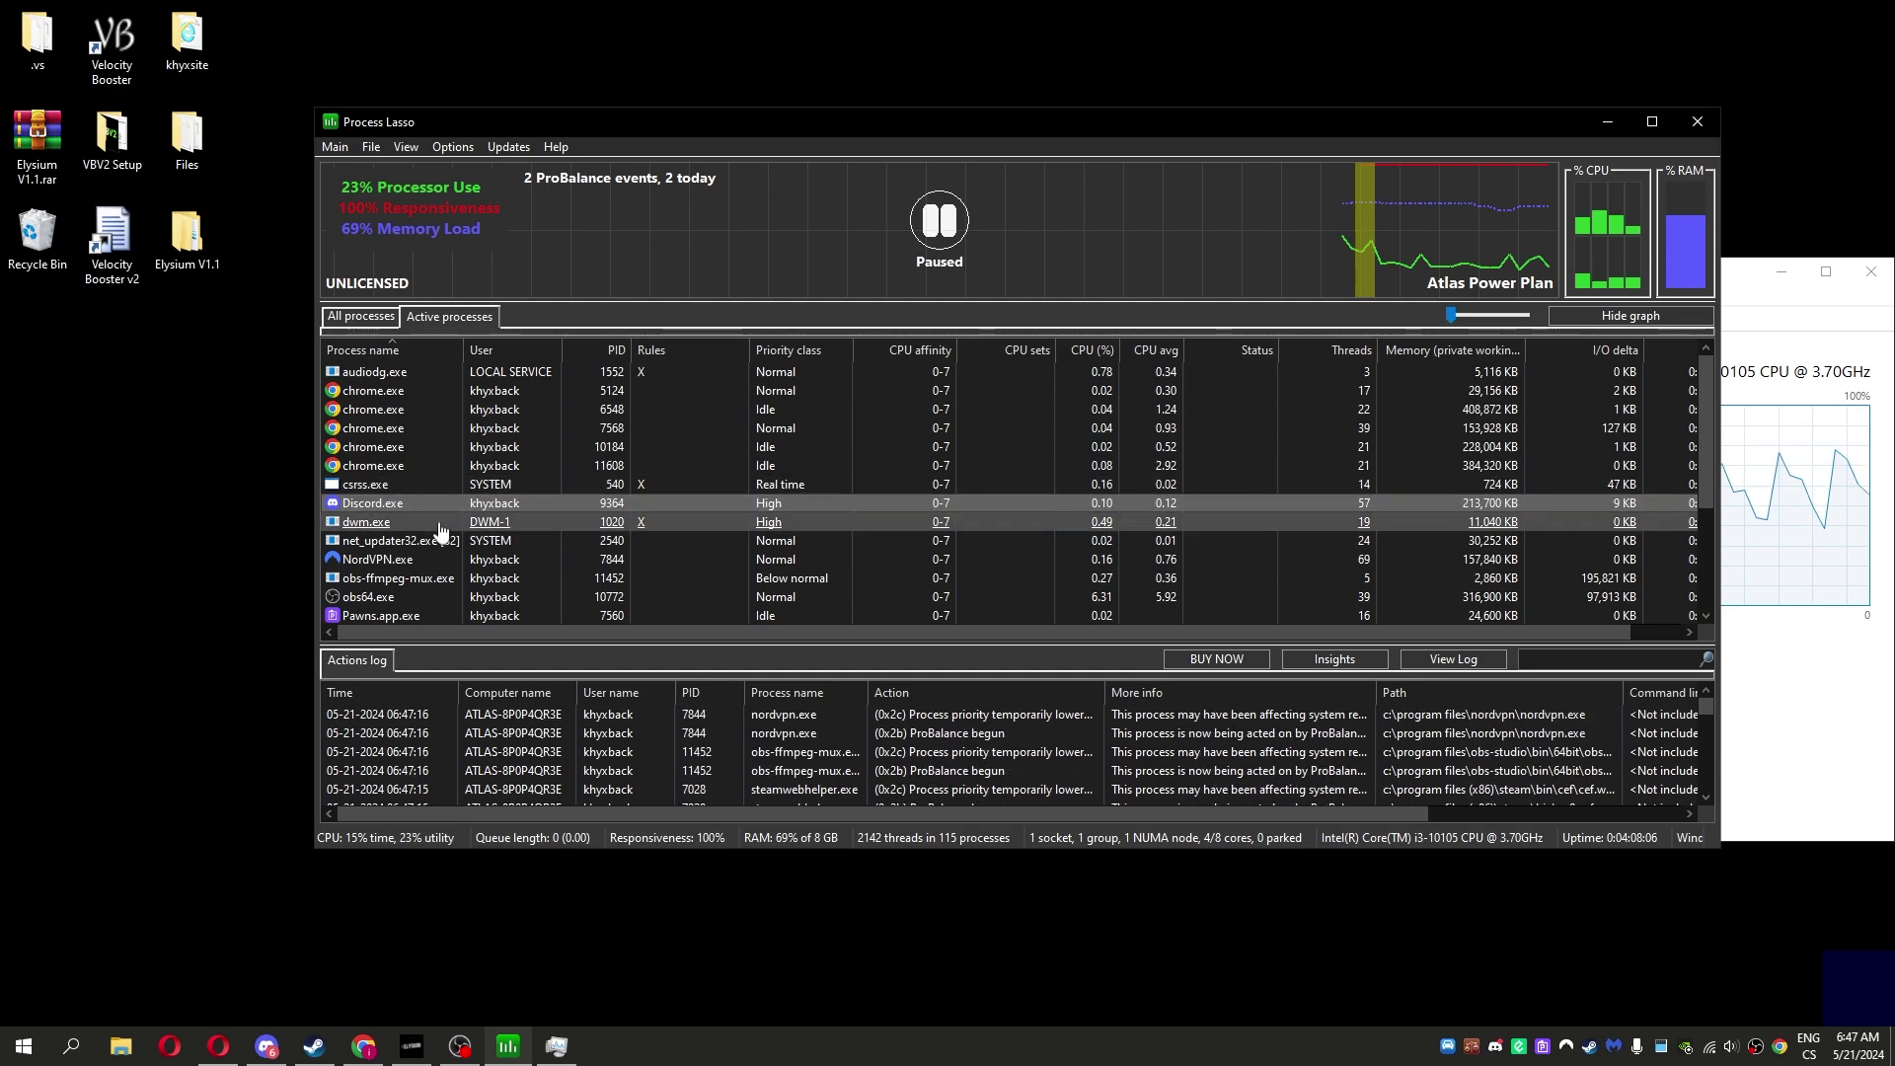
scroll(429, 540, "down", 2)
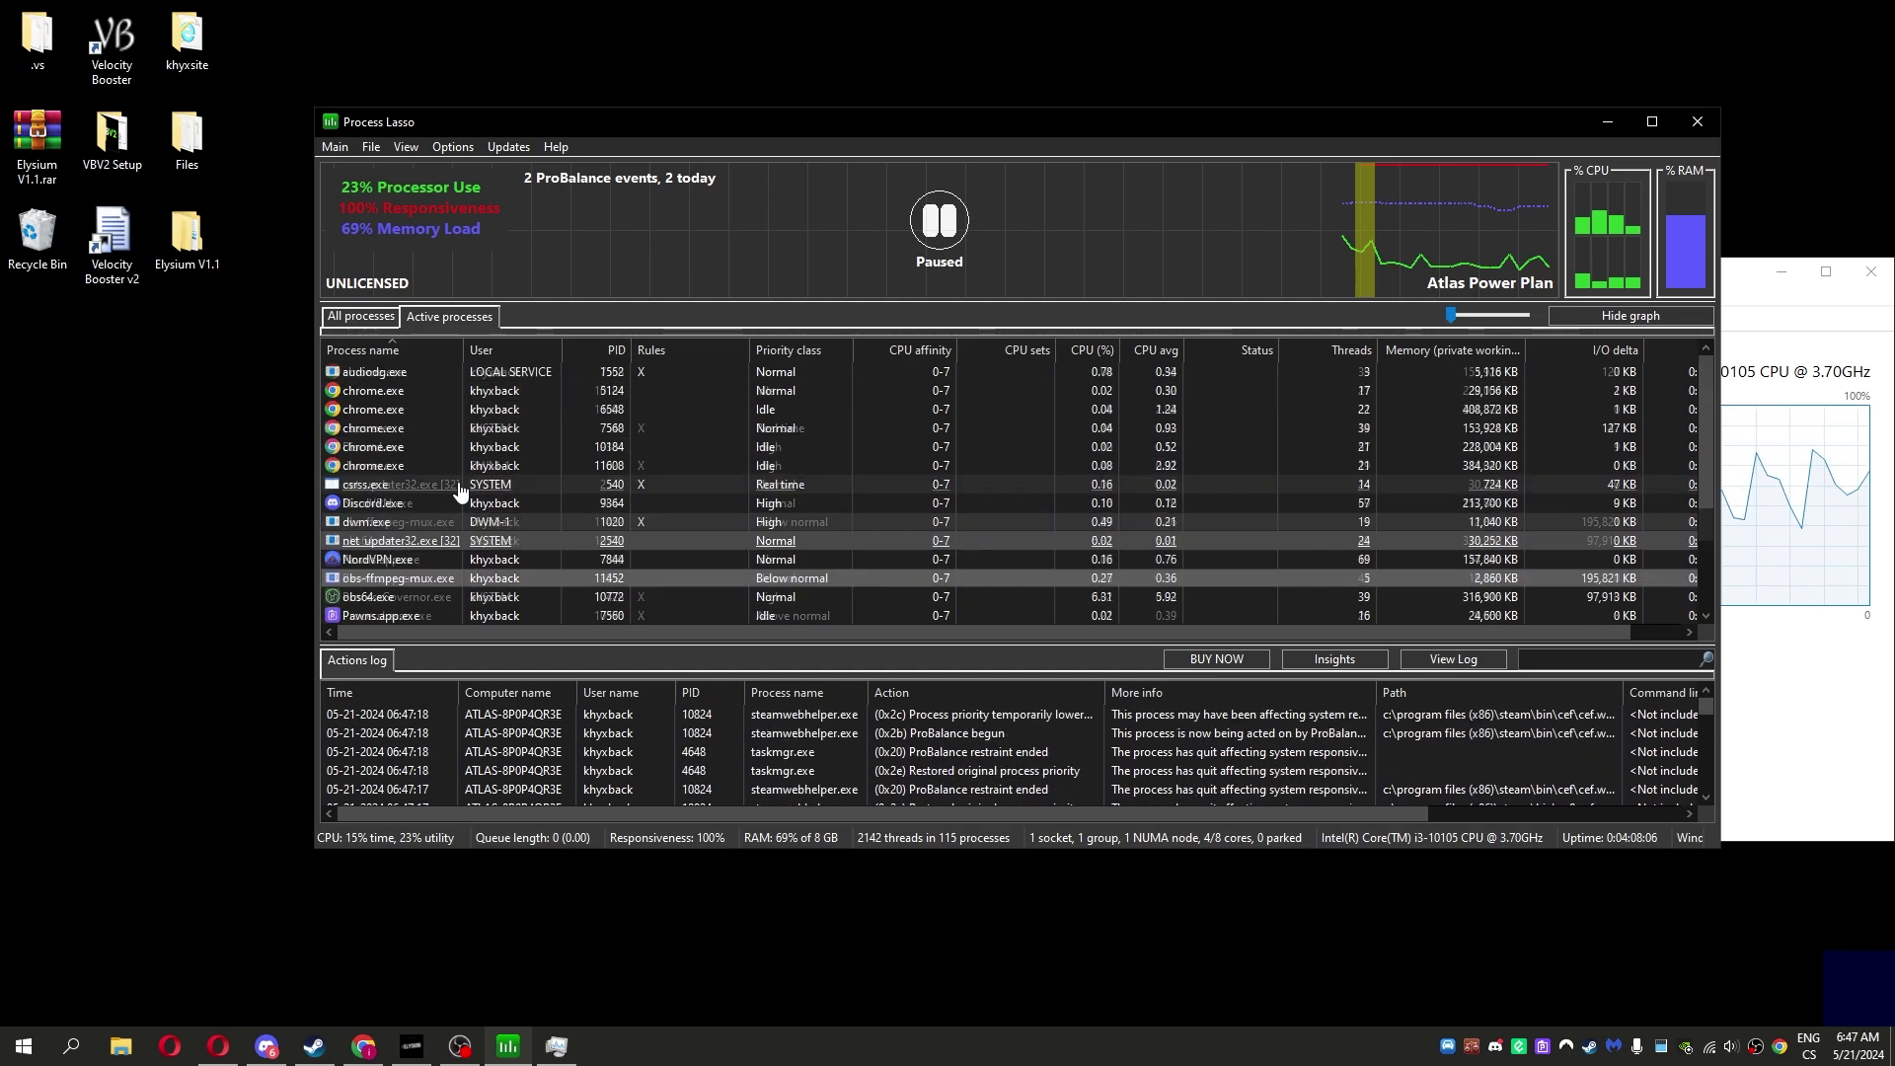
scroll(426, 403, "down", 1)
key("Down")
key("Down")
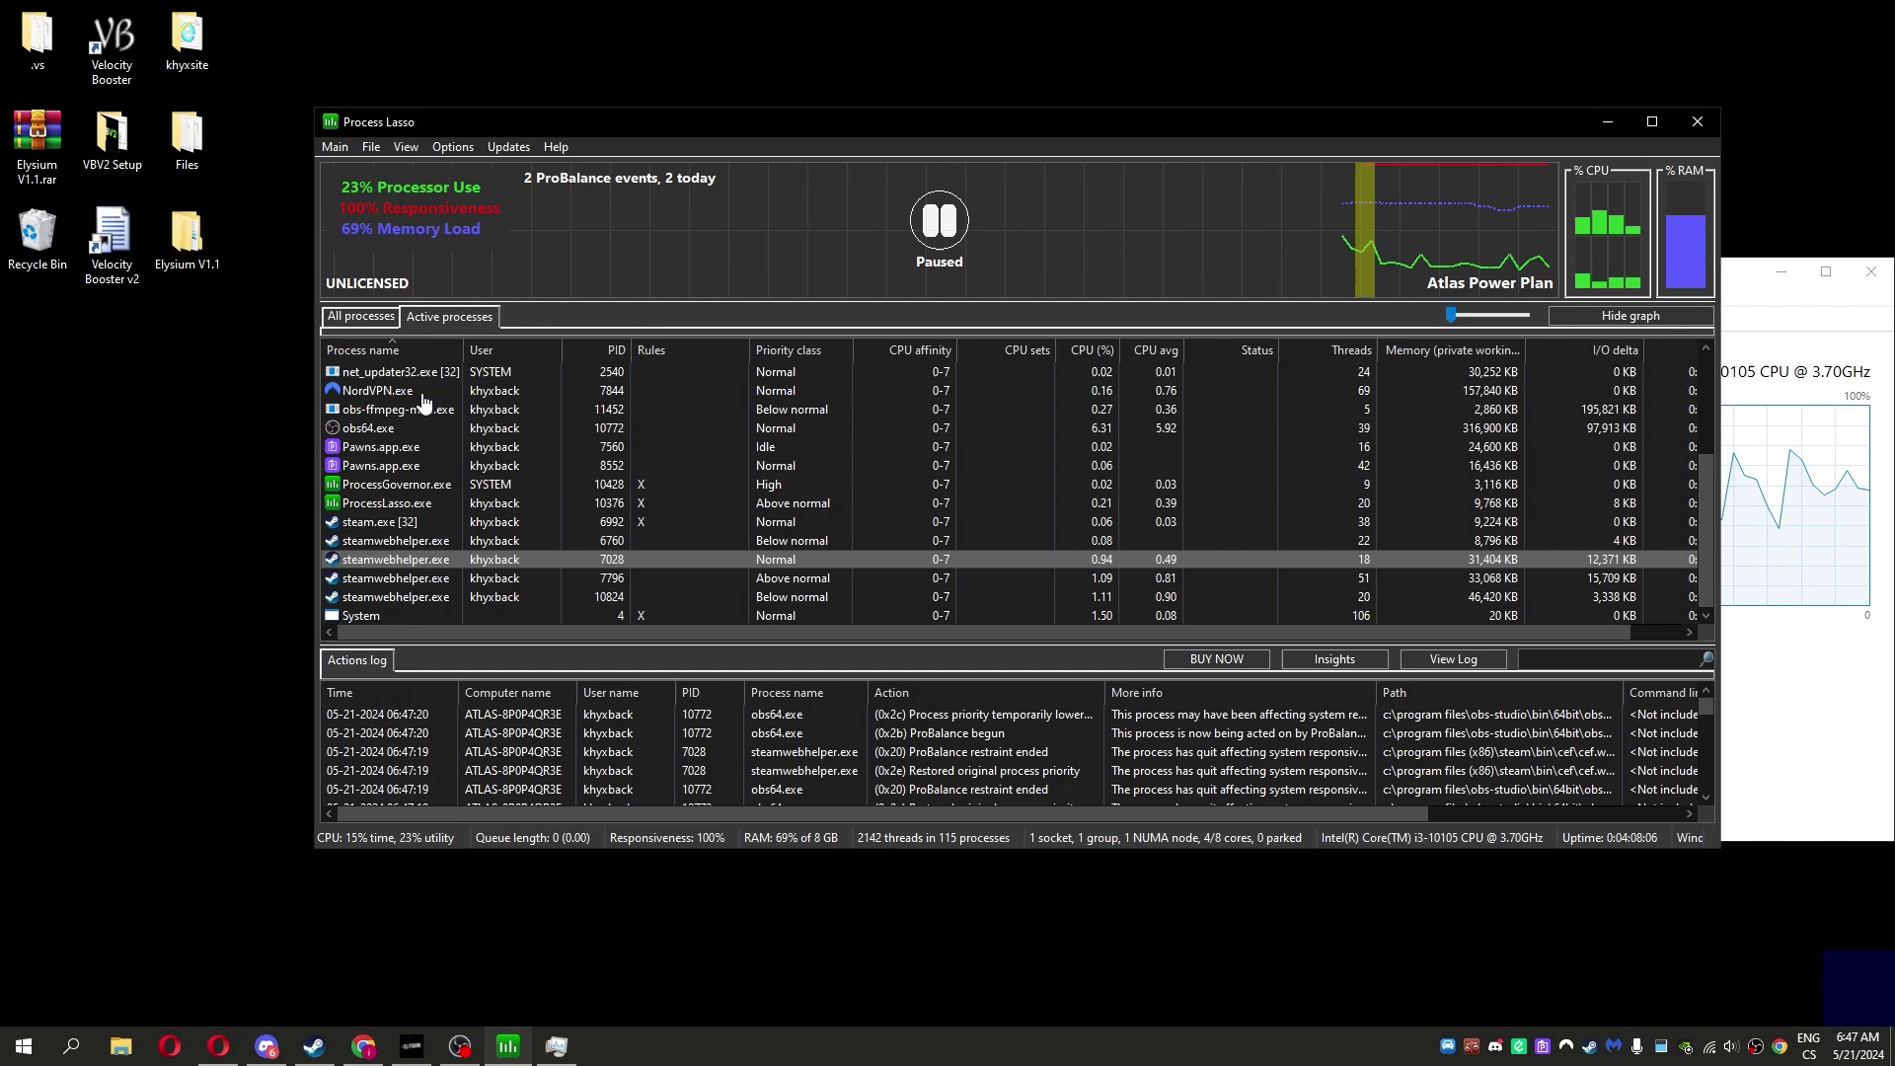
key("Down")
key("Down")
key("Down")
left_click(361, 317)
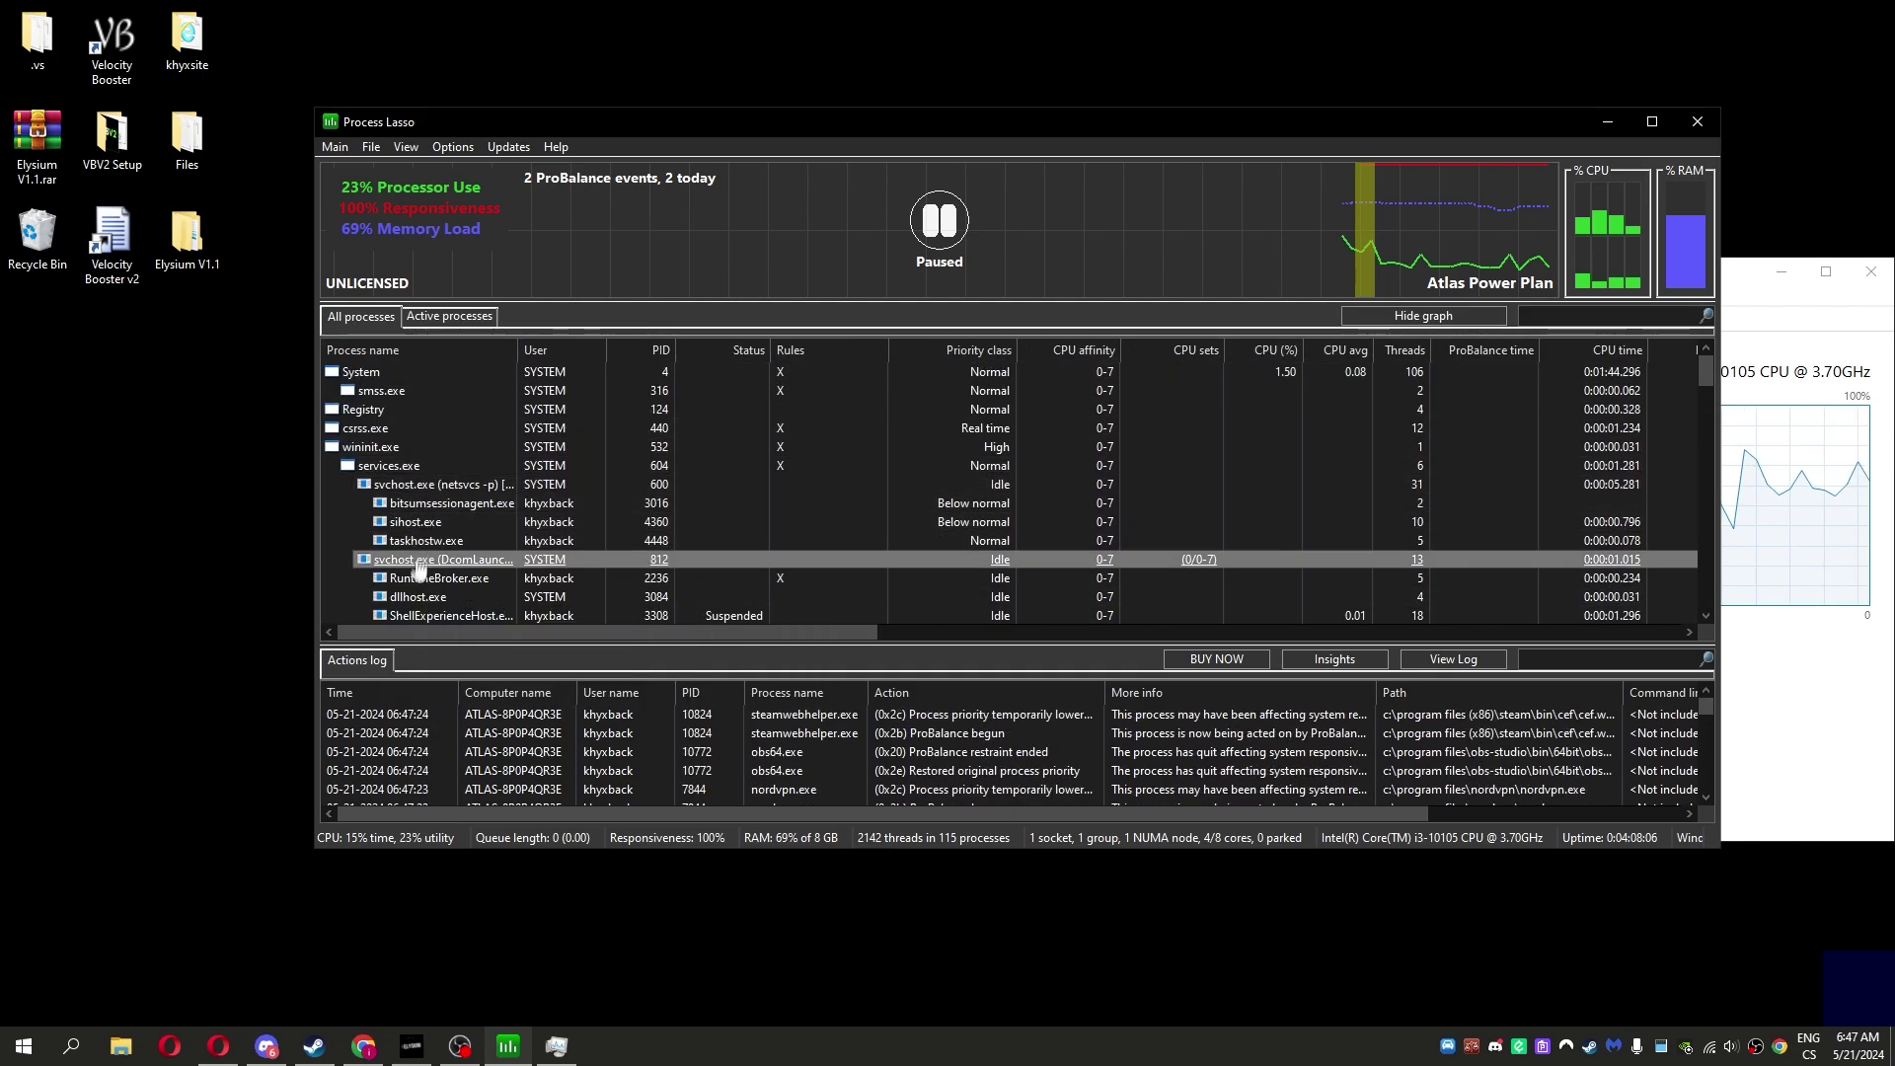
- Set the netsvcs svchost.exe to Always Idle and turn off its Windows dynamic thread priority boosts
right_click(424, 482)
mouse_move(727, 508)
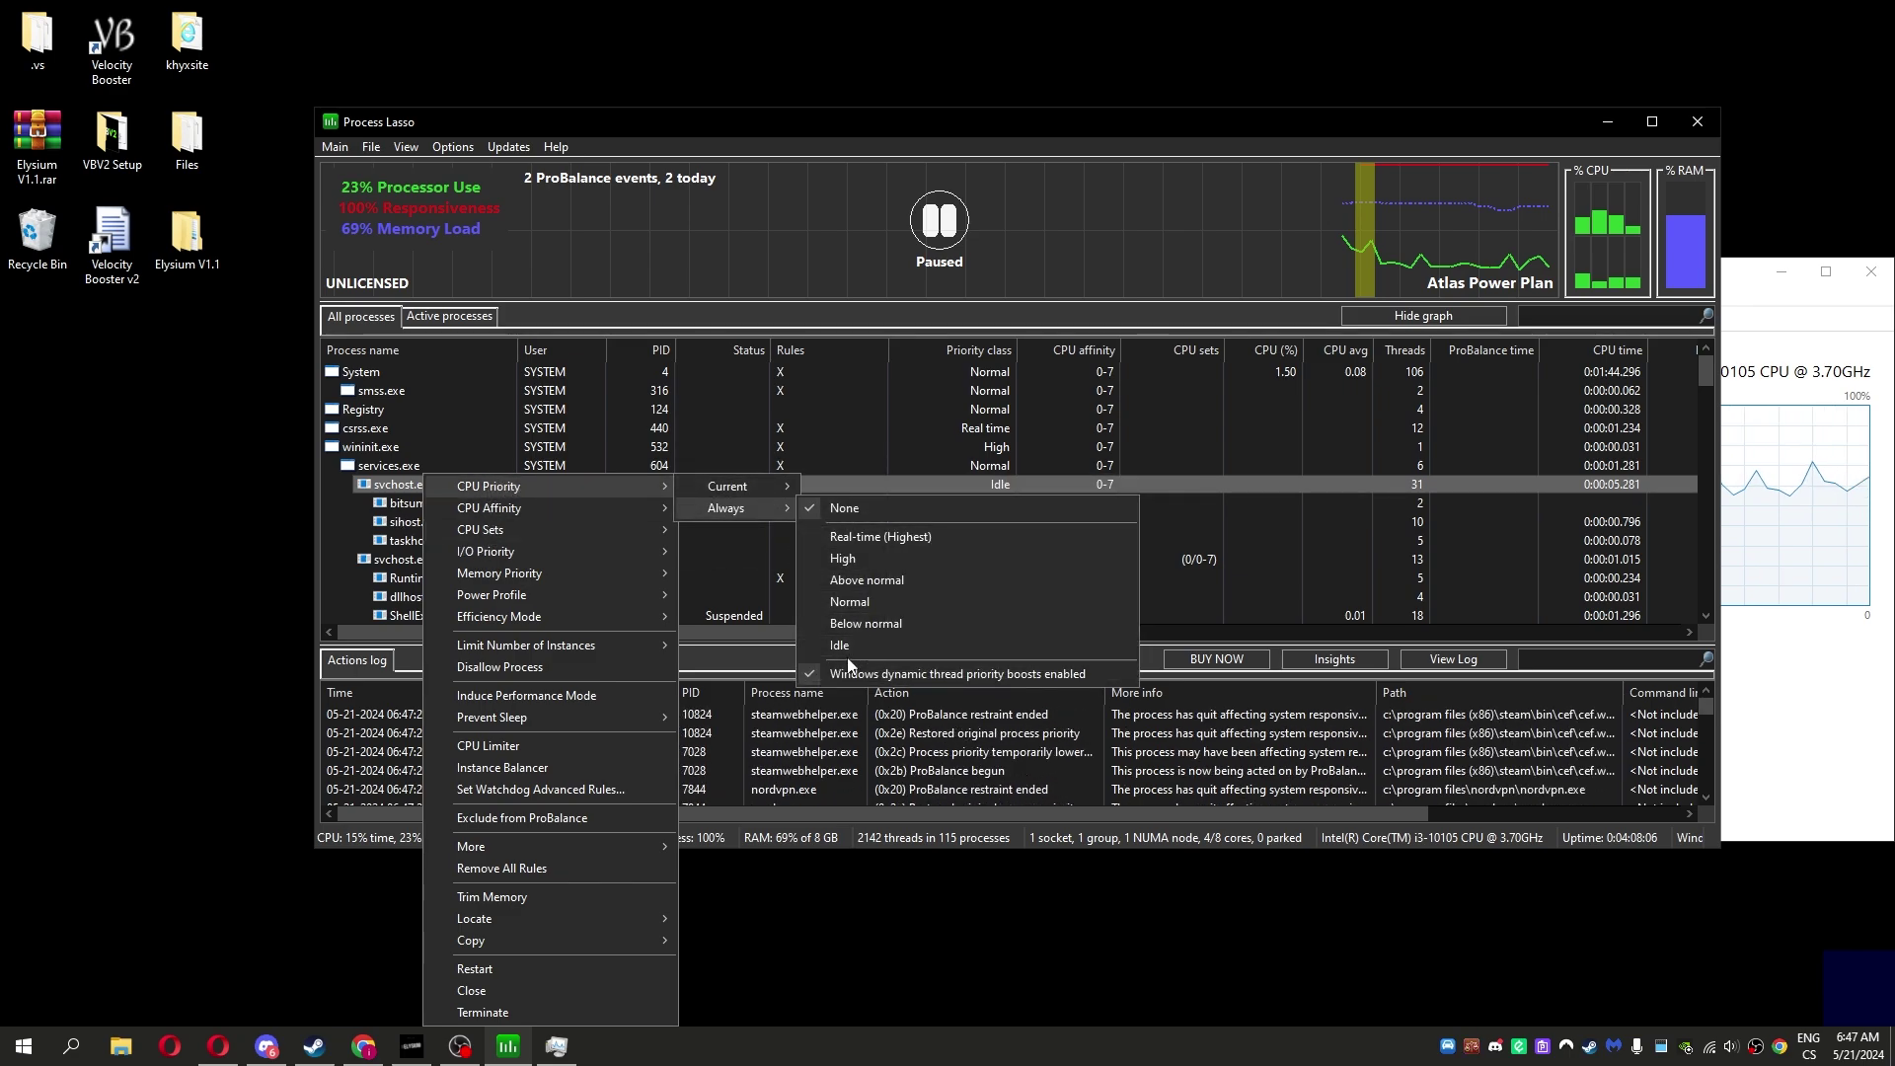
left_click(844, 645)
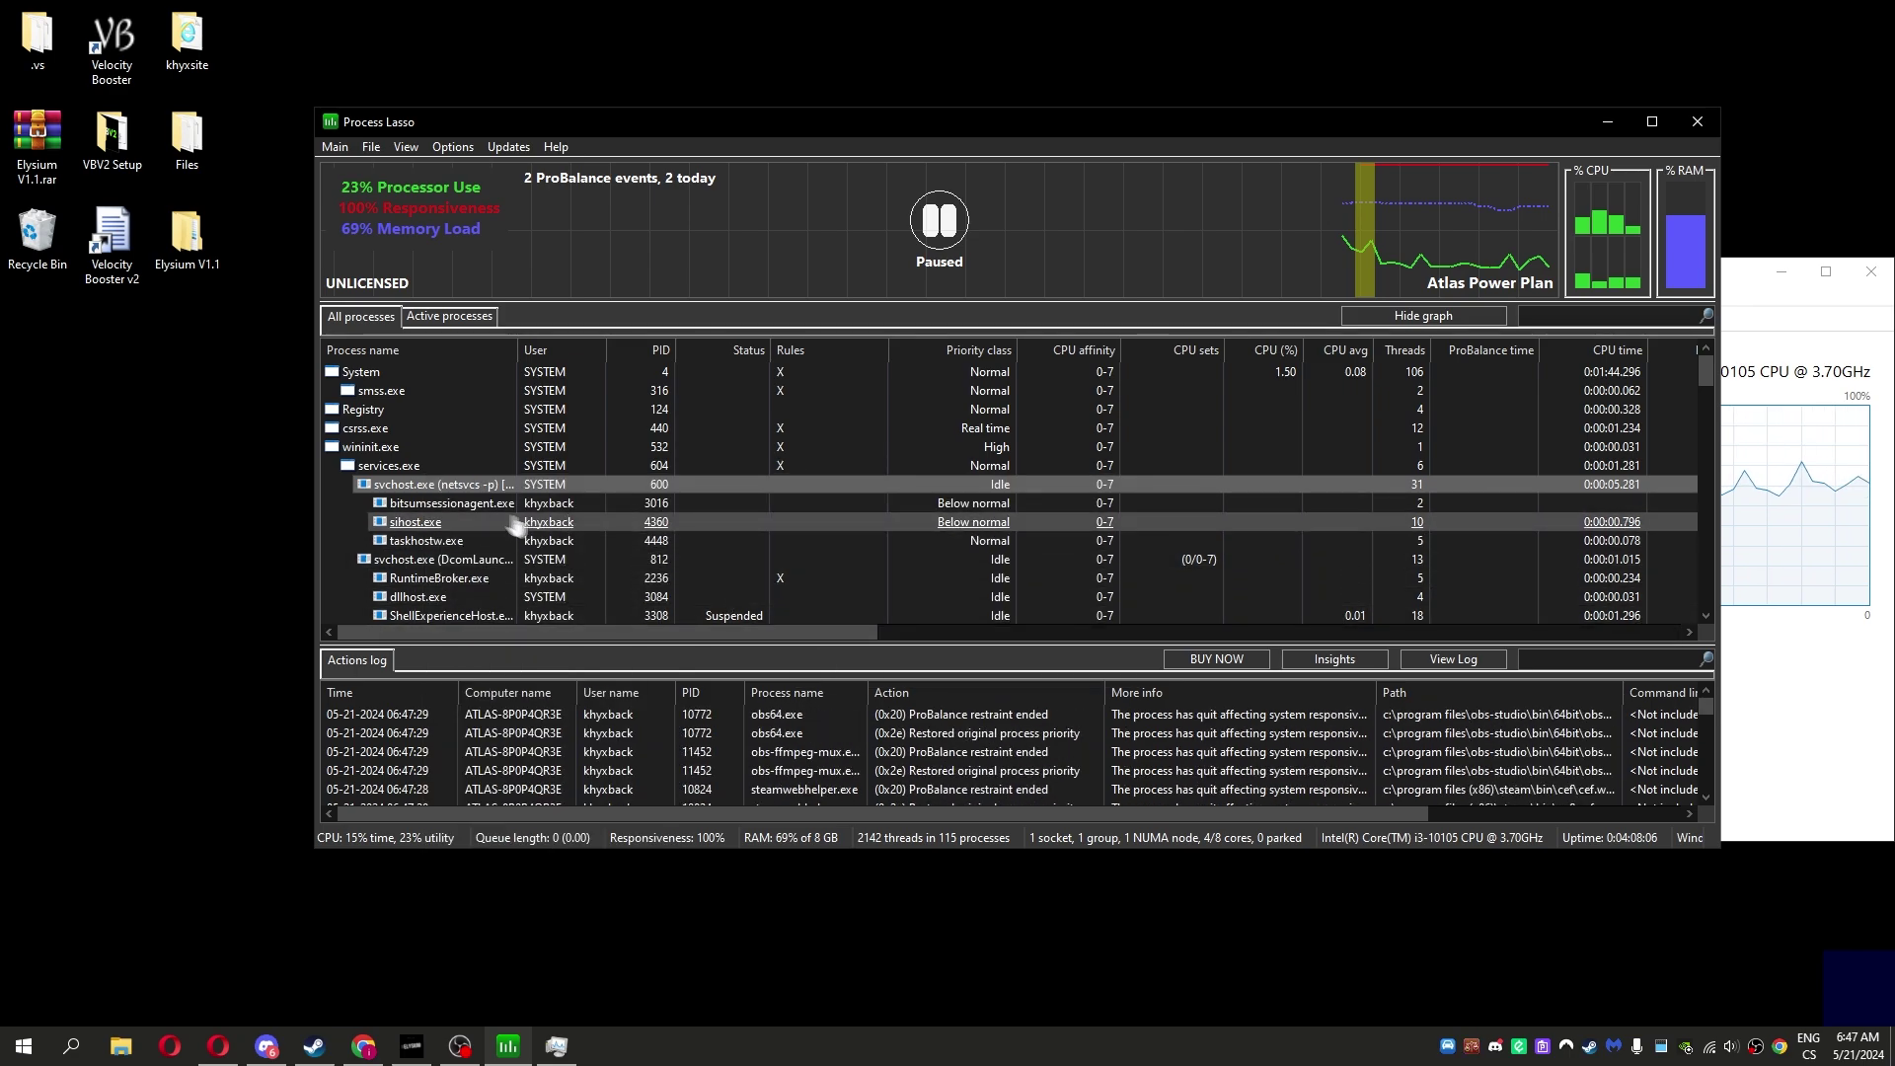
right_click(444, 484)
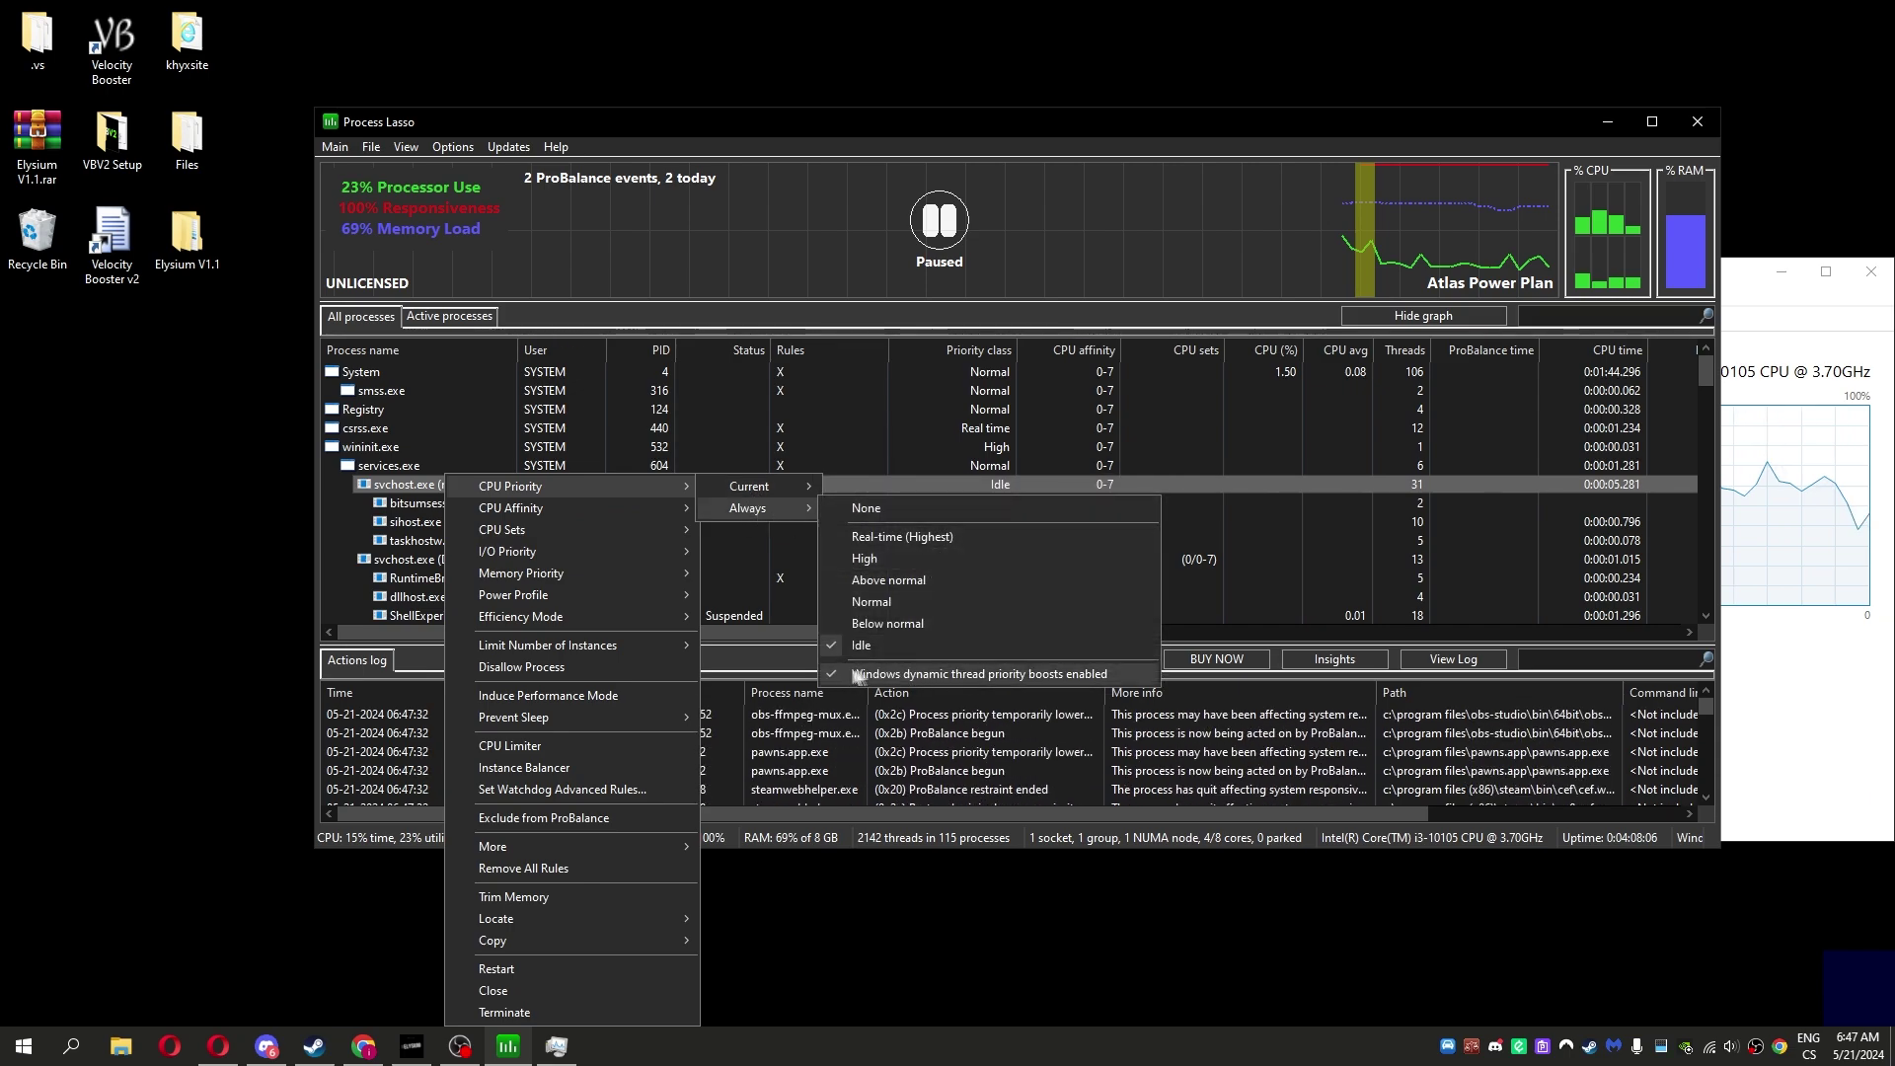
left_click(875, 674)
- Turn off dynamic thread priority boosts for the DcomLaunch, RPCSS and following svchost processes
right_click(401, 563)
mouse_move(703, 40)
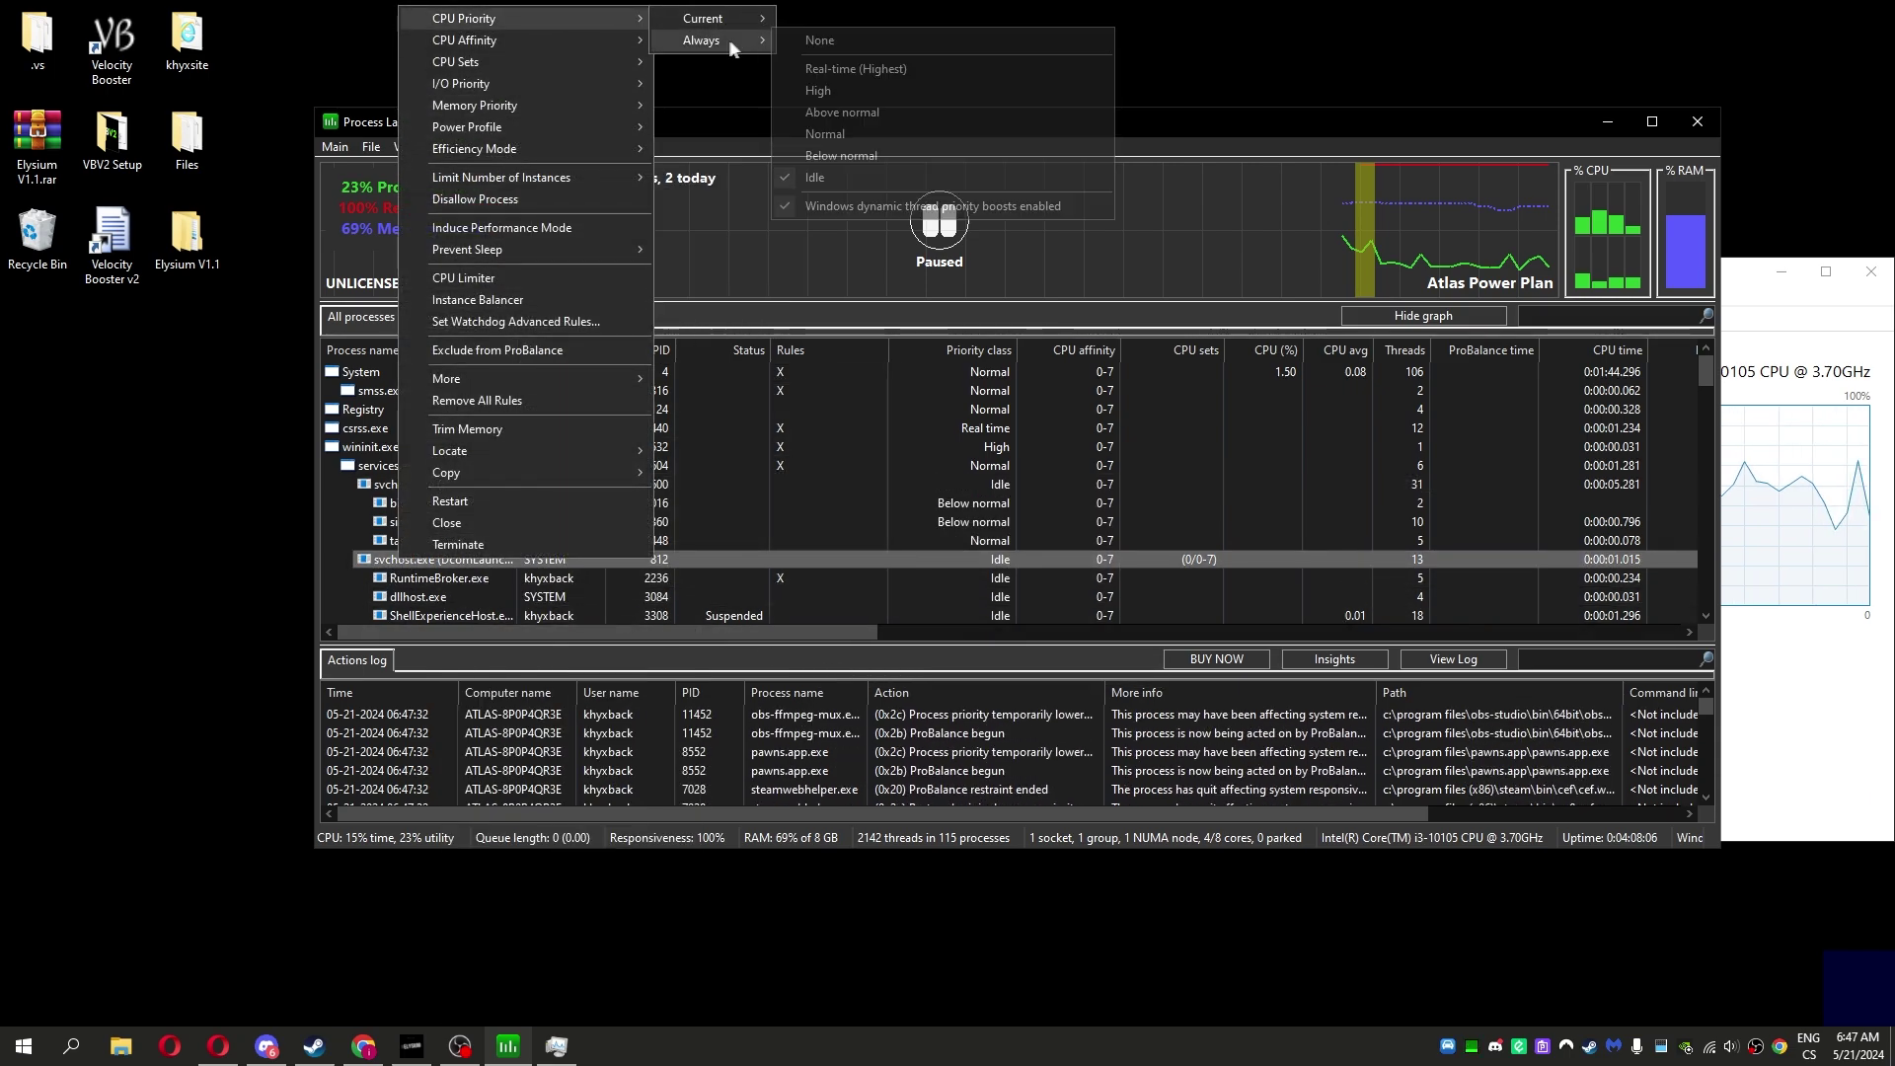
left_click(829, 208)
scroll(580, 567, "down", 4)
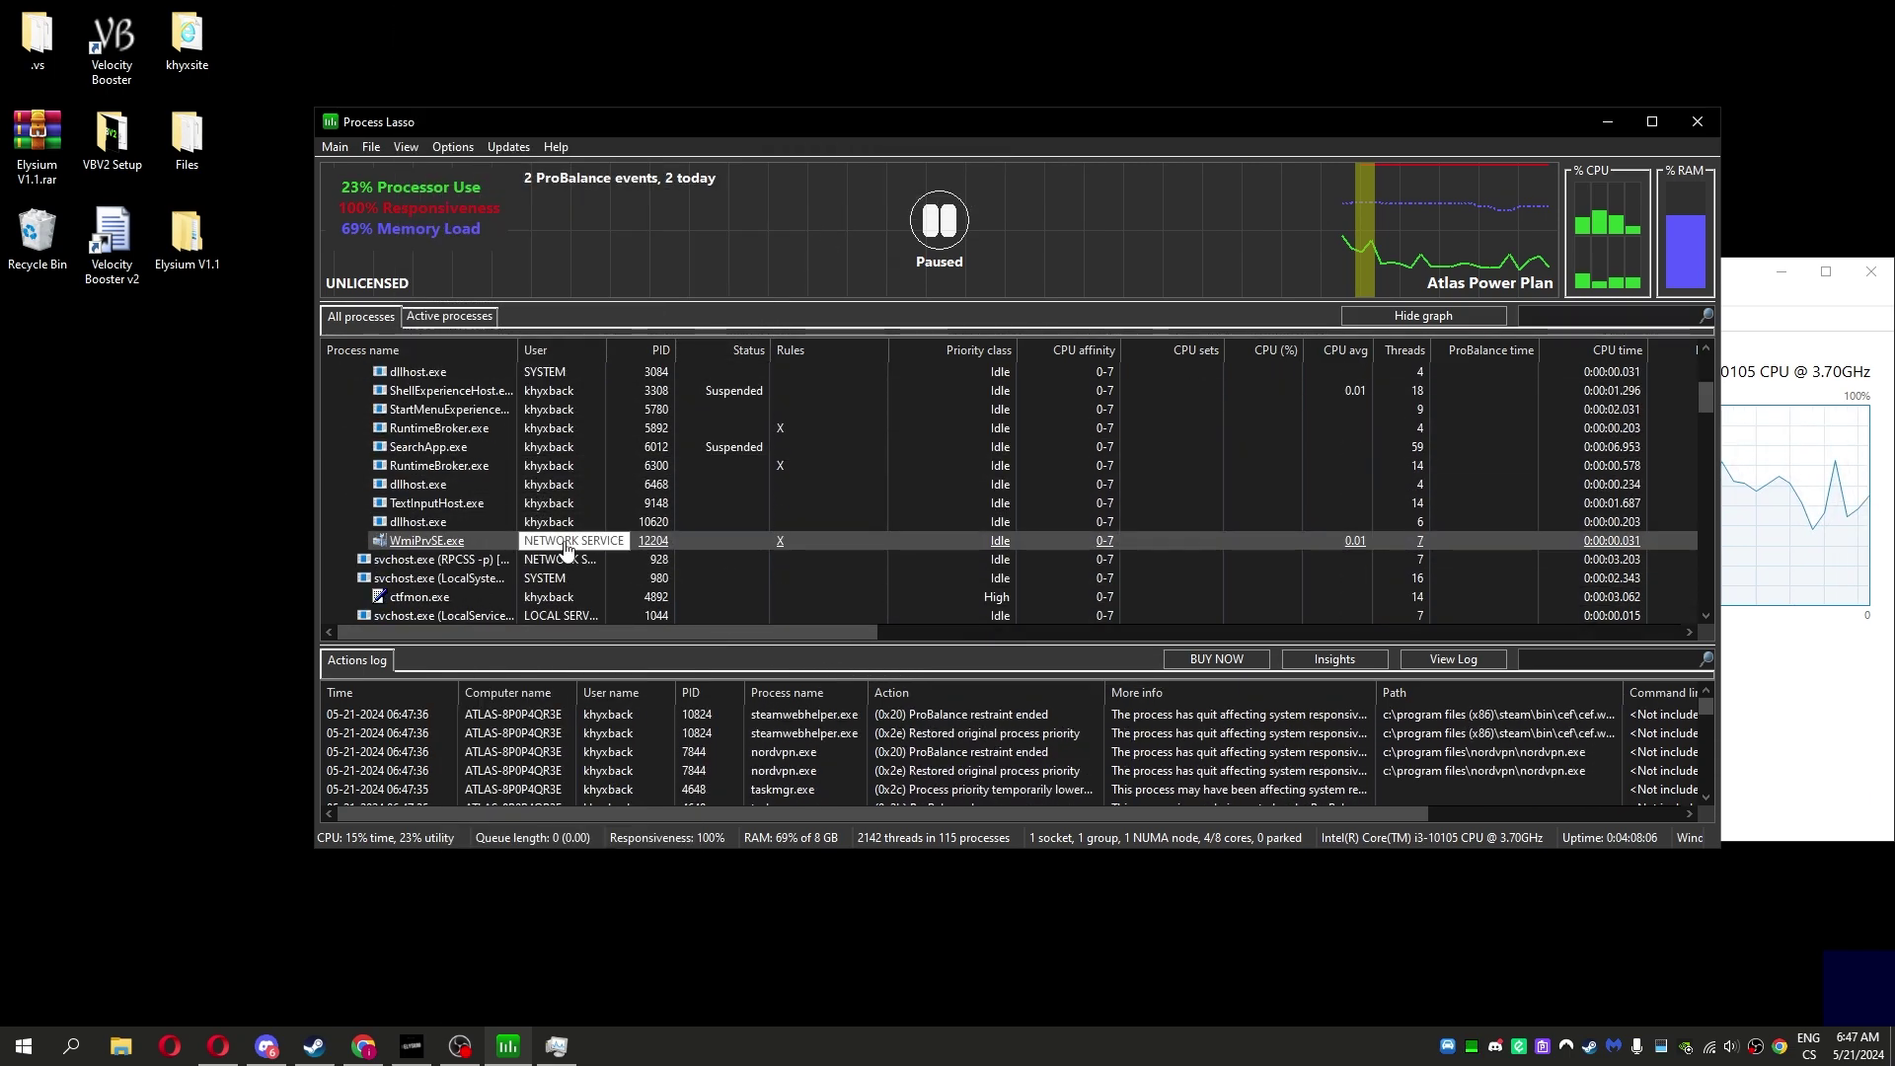
right_click(575, 564)
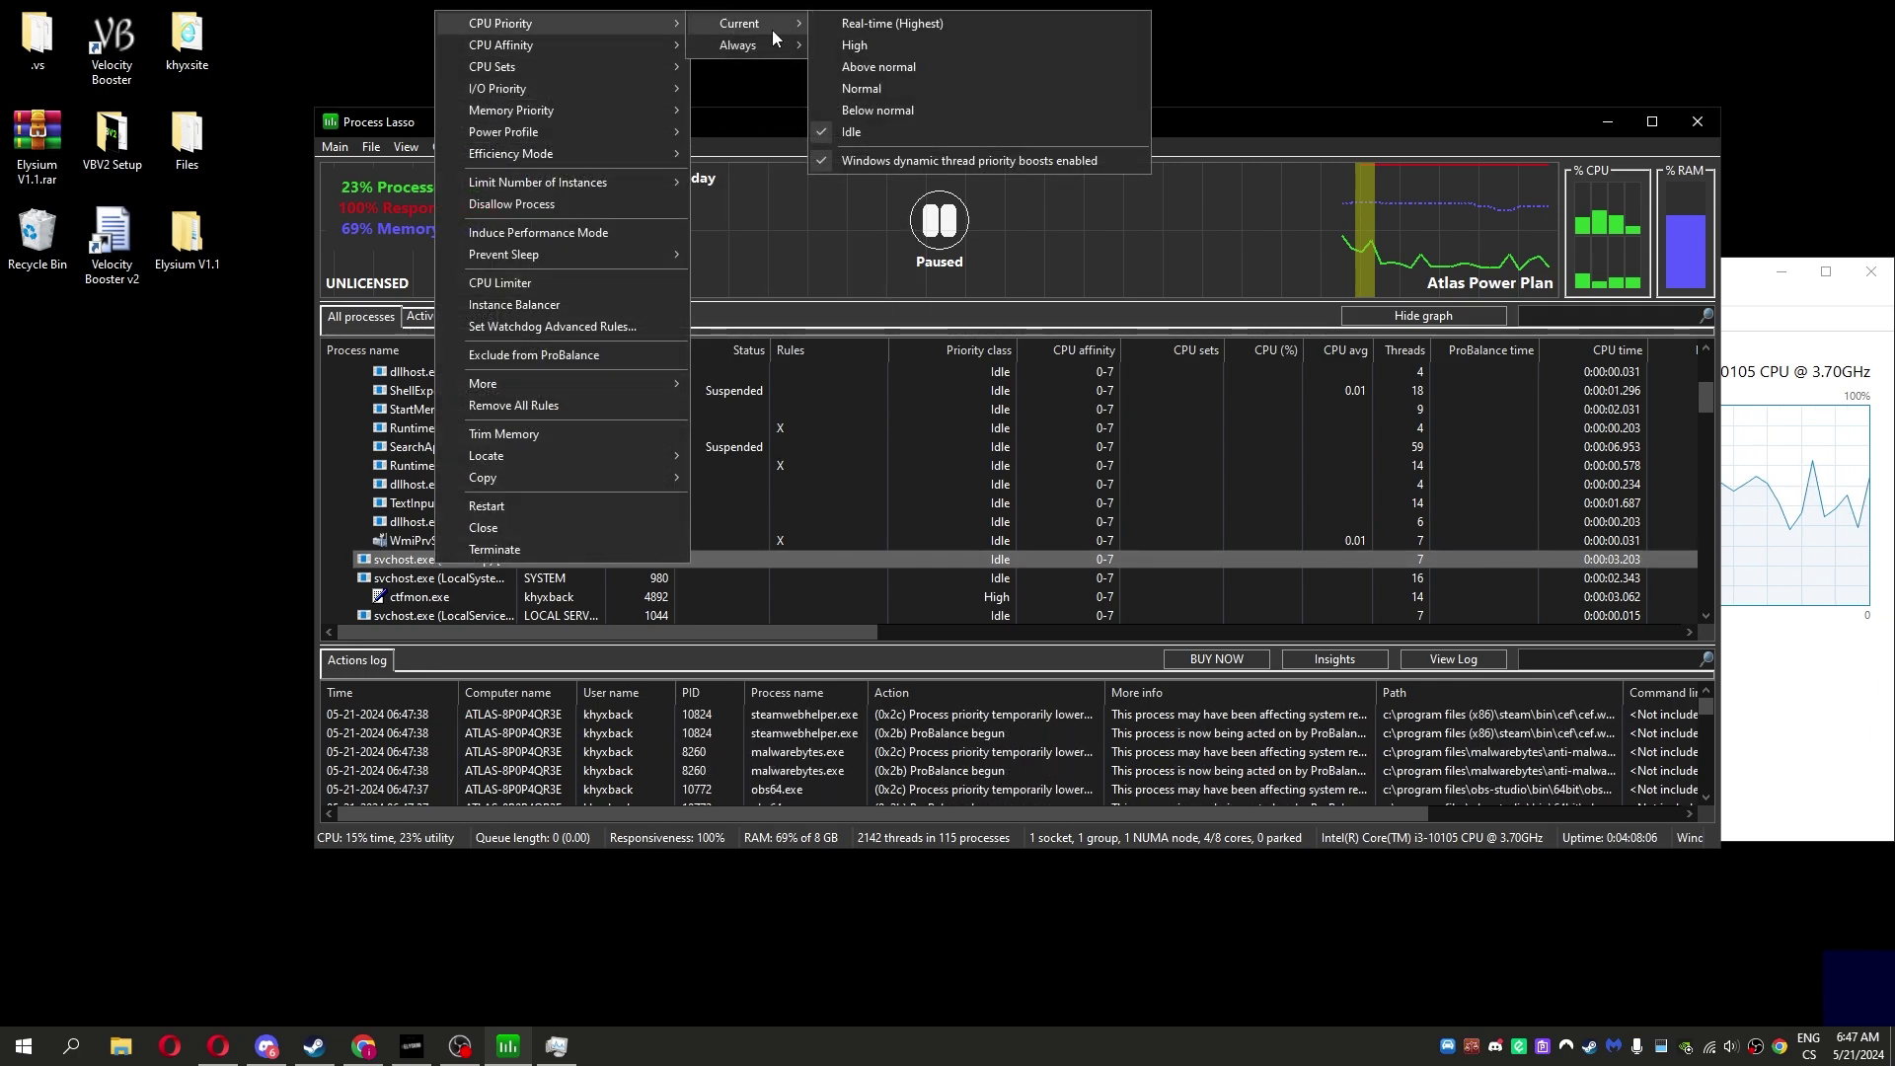
left_click(863, 208)
right_click(430, 578)
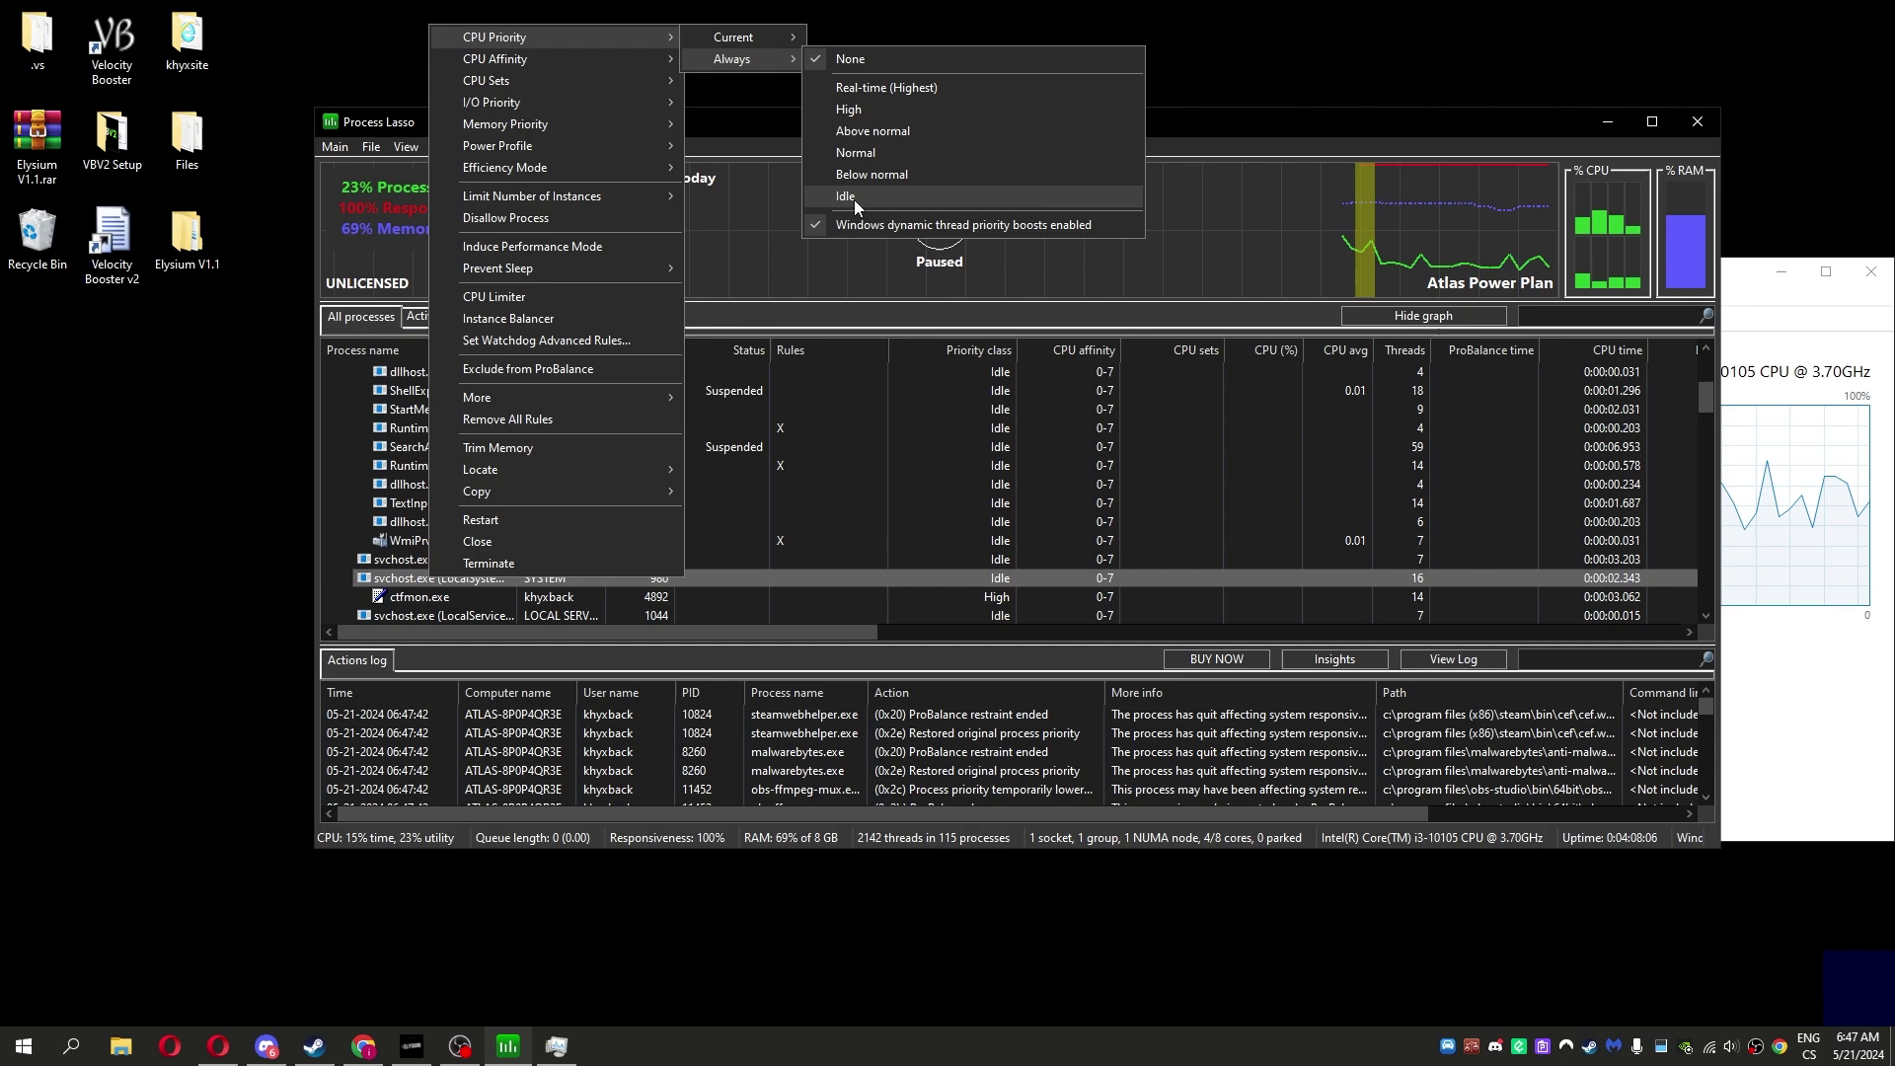
left_click(854, 222)
right_click(441, 579)
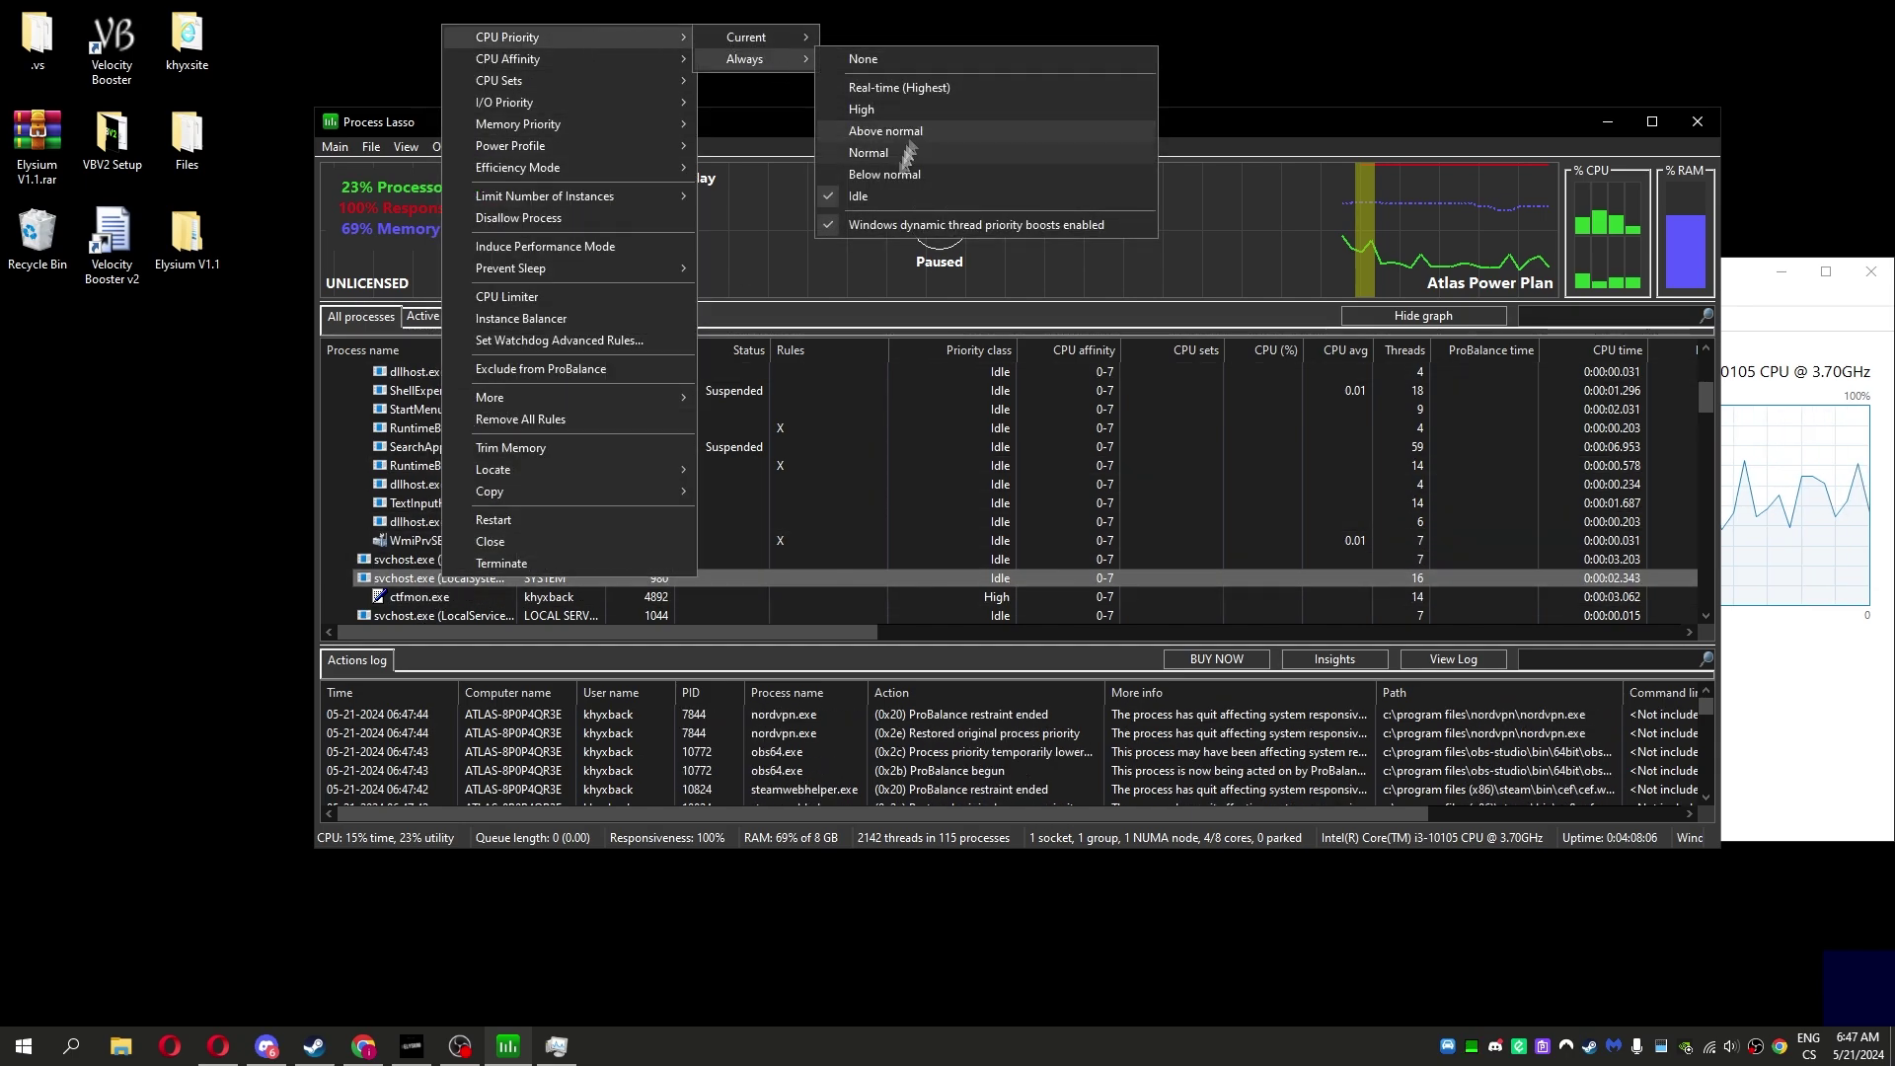
left_click(855, 223)
scroll(500, 597, "down", 3)
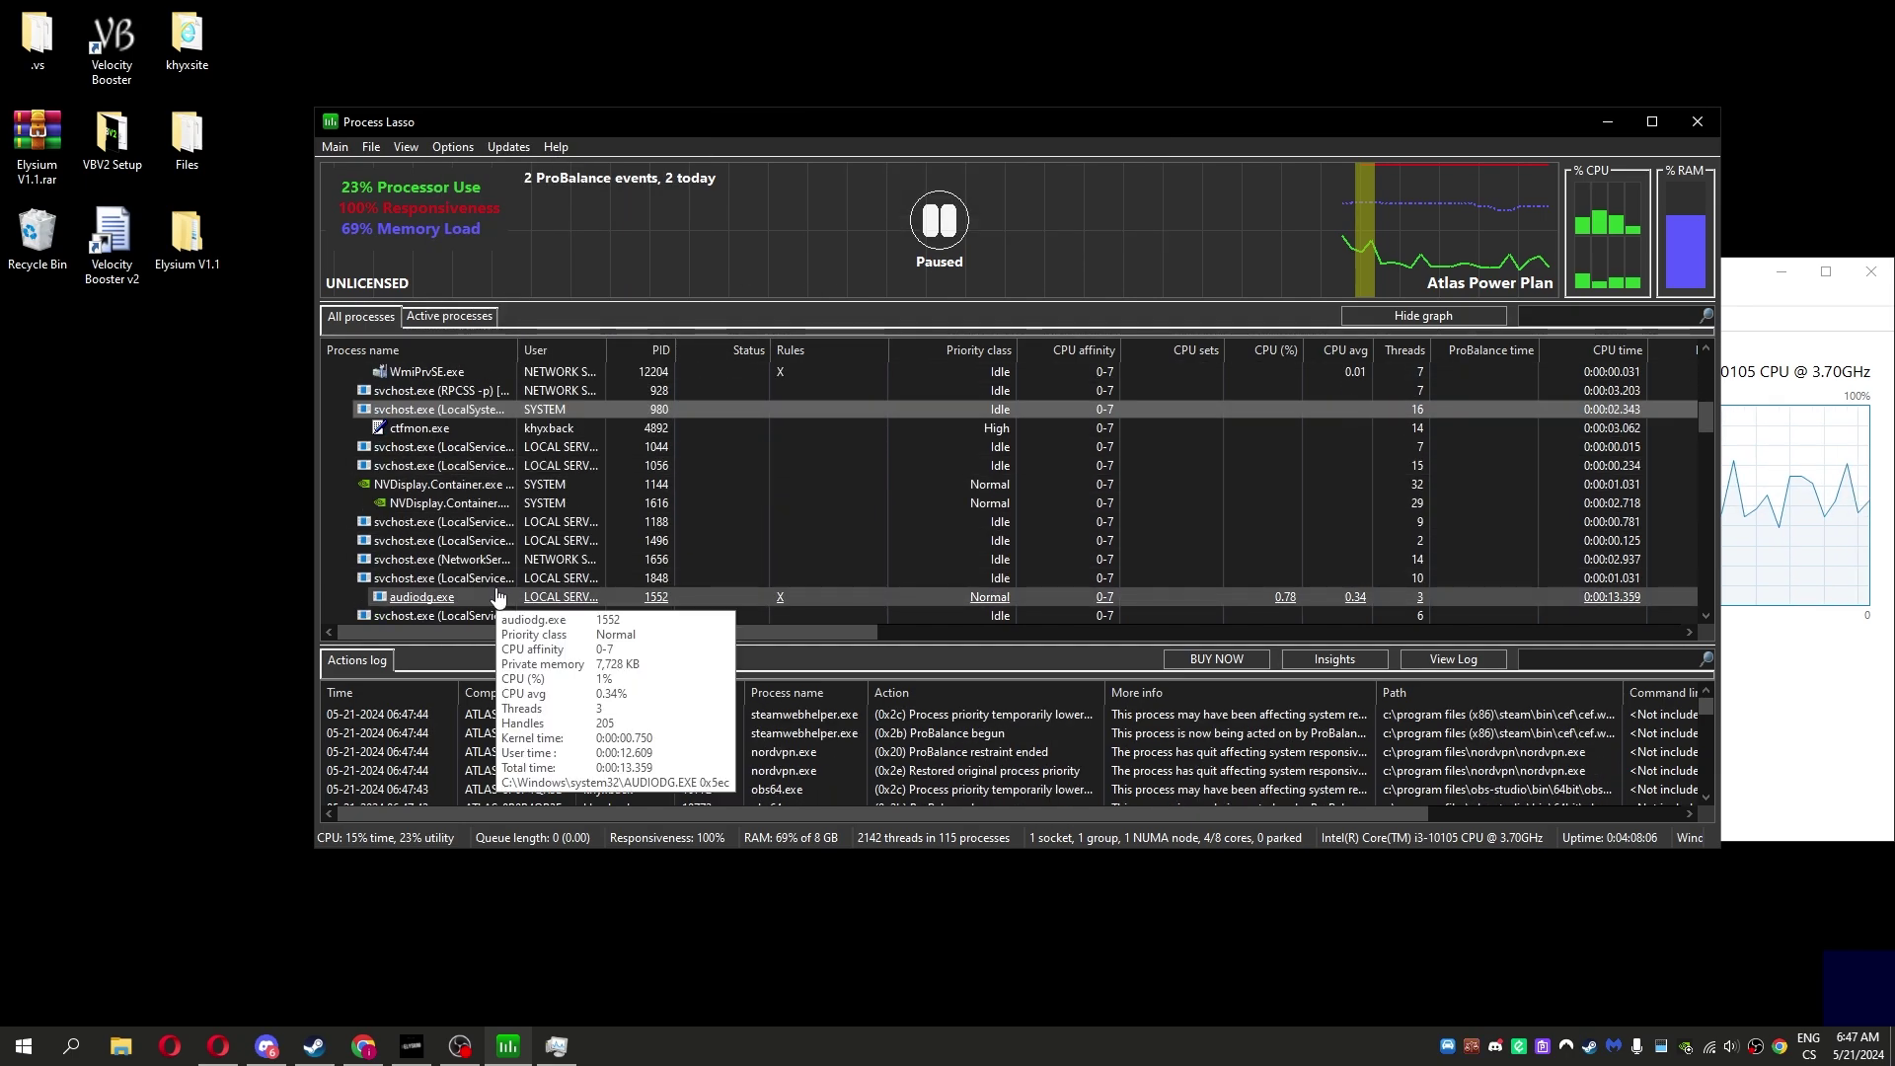
scroll(444, 578, "up", 2)
- Disable dynamic priority boosts and set permanent priority for two more svchost.exe entries
right_click(416, 559)
mouse_move(712, 46)
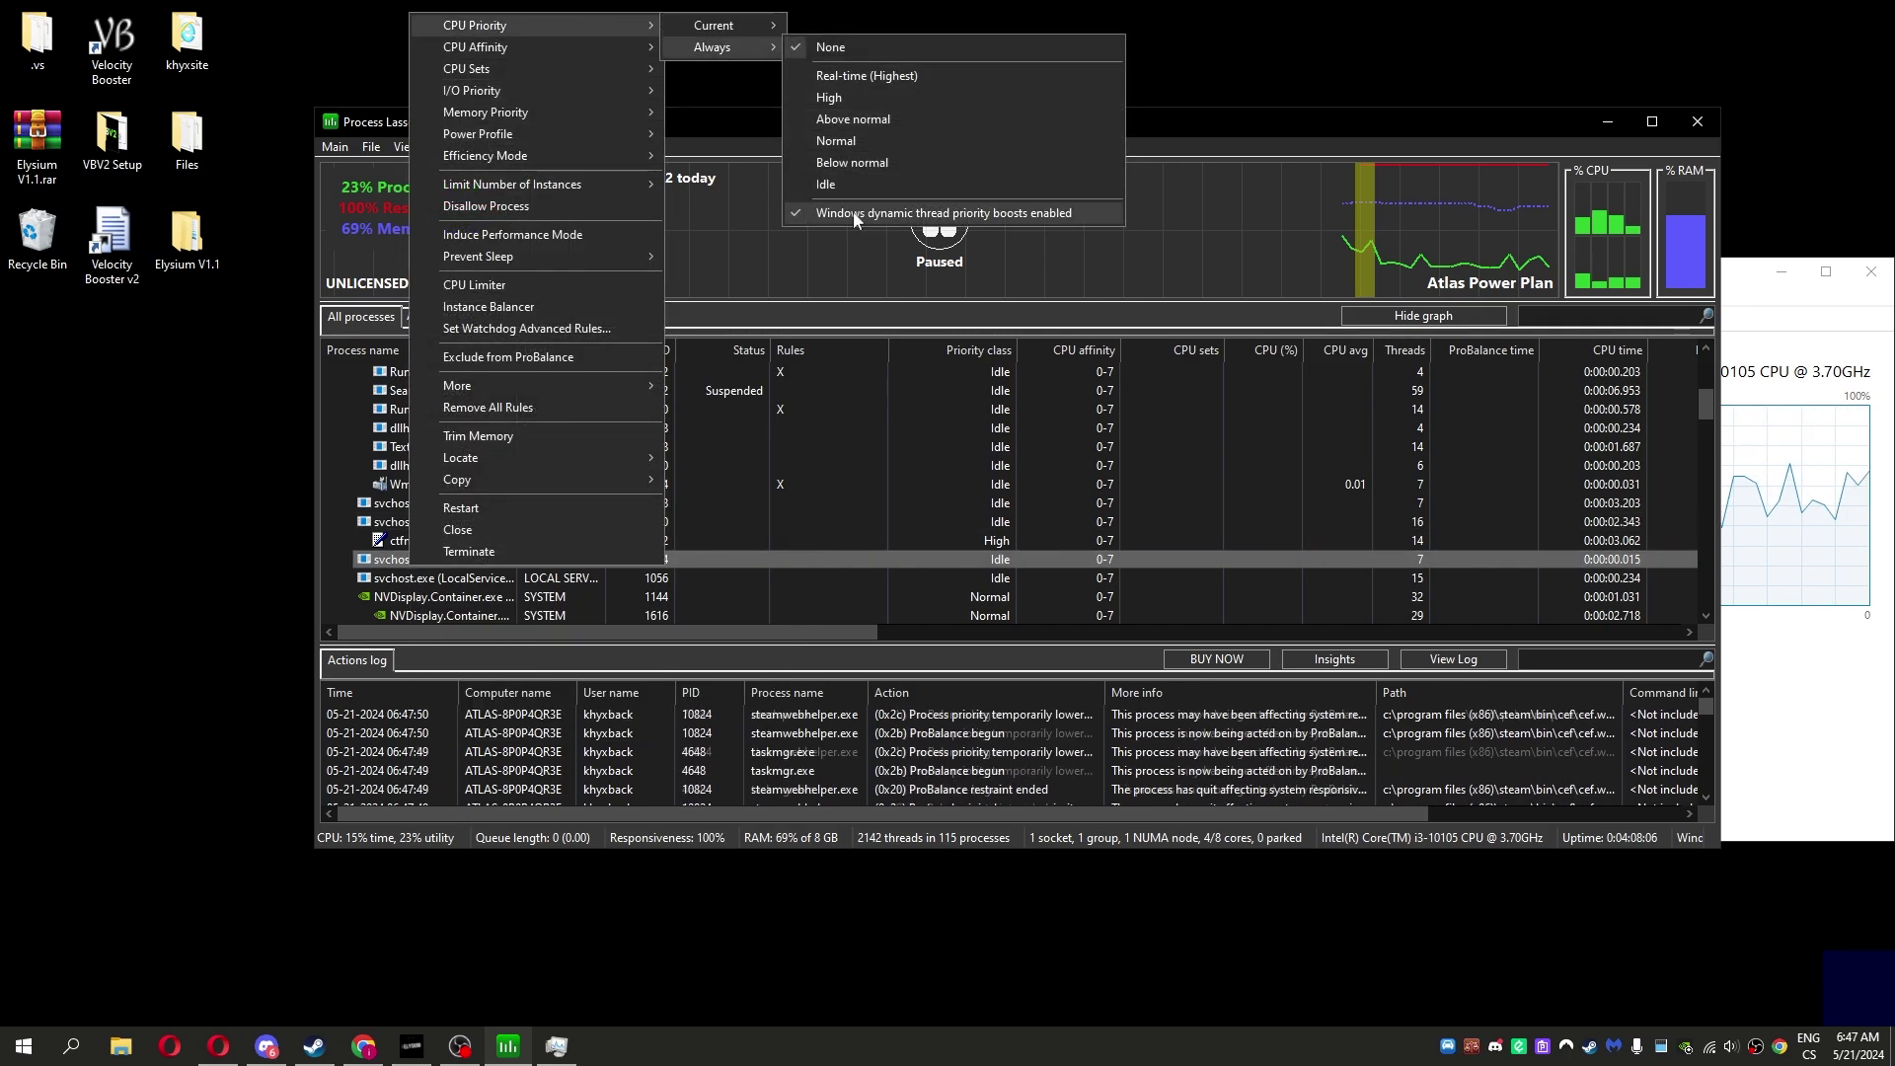
left_click(853, 212)
right_click(416, 578)
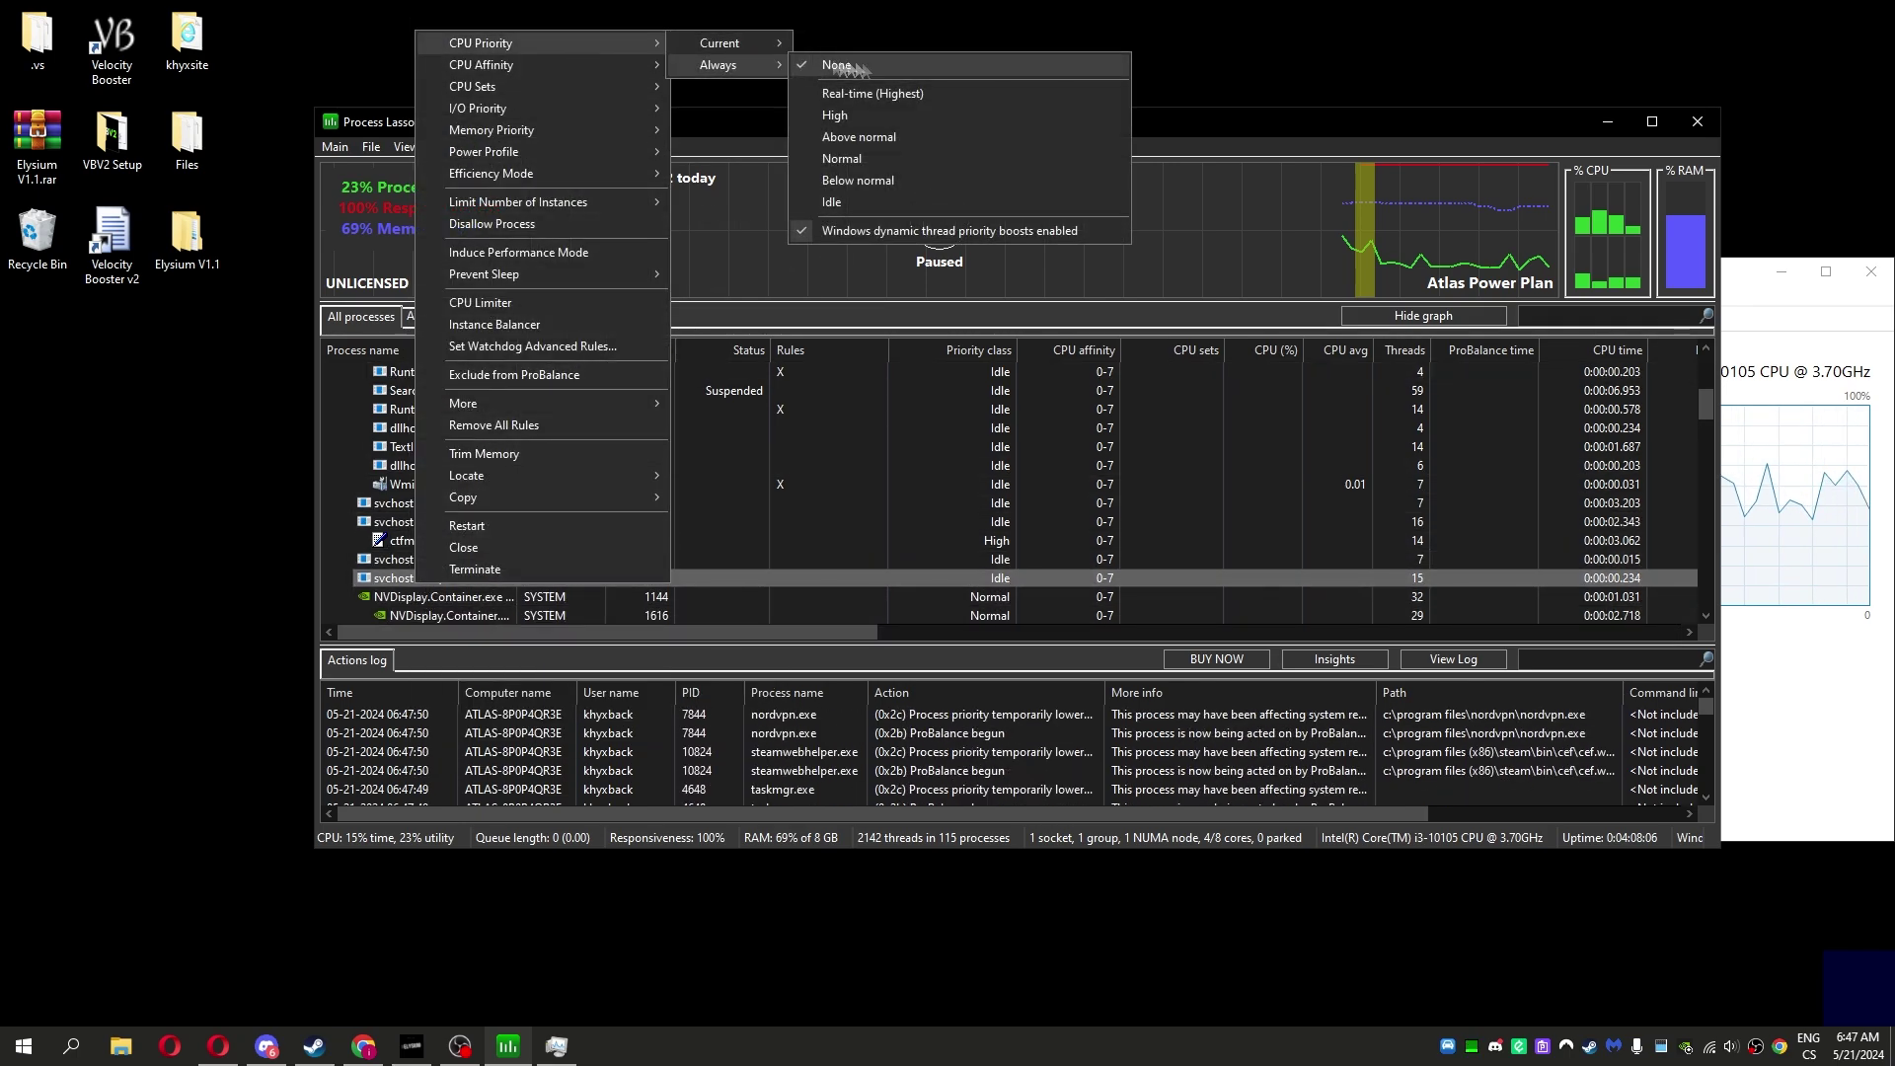
left_click(853, 231)
scroll(485, 559, "down", 2)
- Give svchost PID 1188, PID 1496 and the next svchost processes a permanent Idle priority
right_click(416, 521)
mouse_move(475, 487)
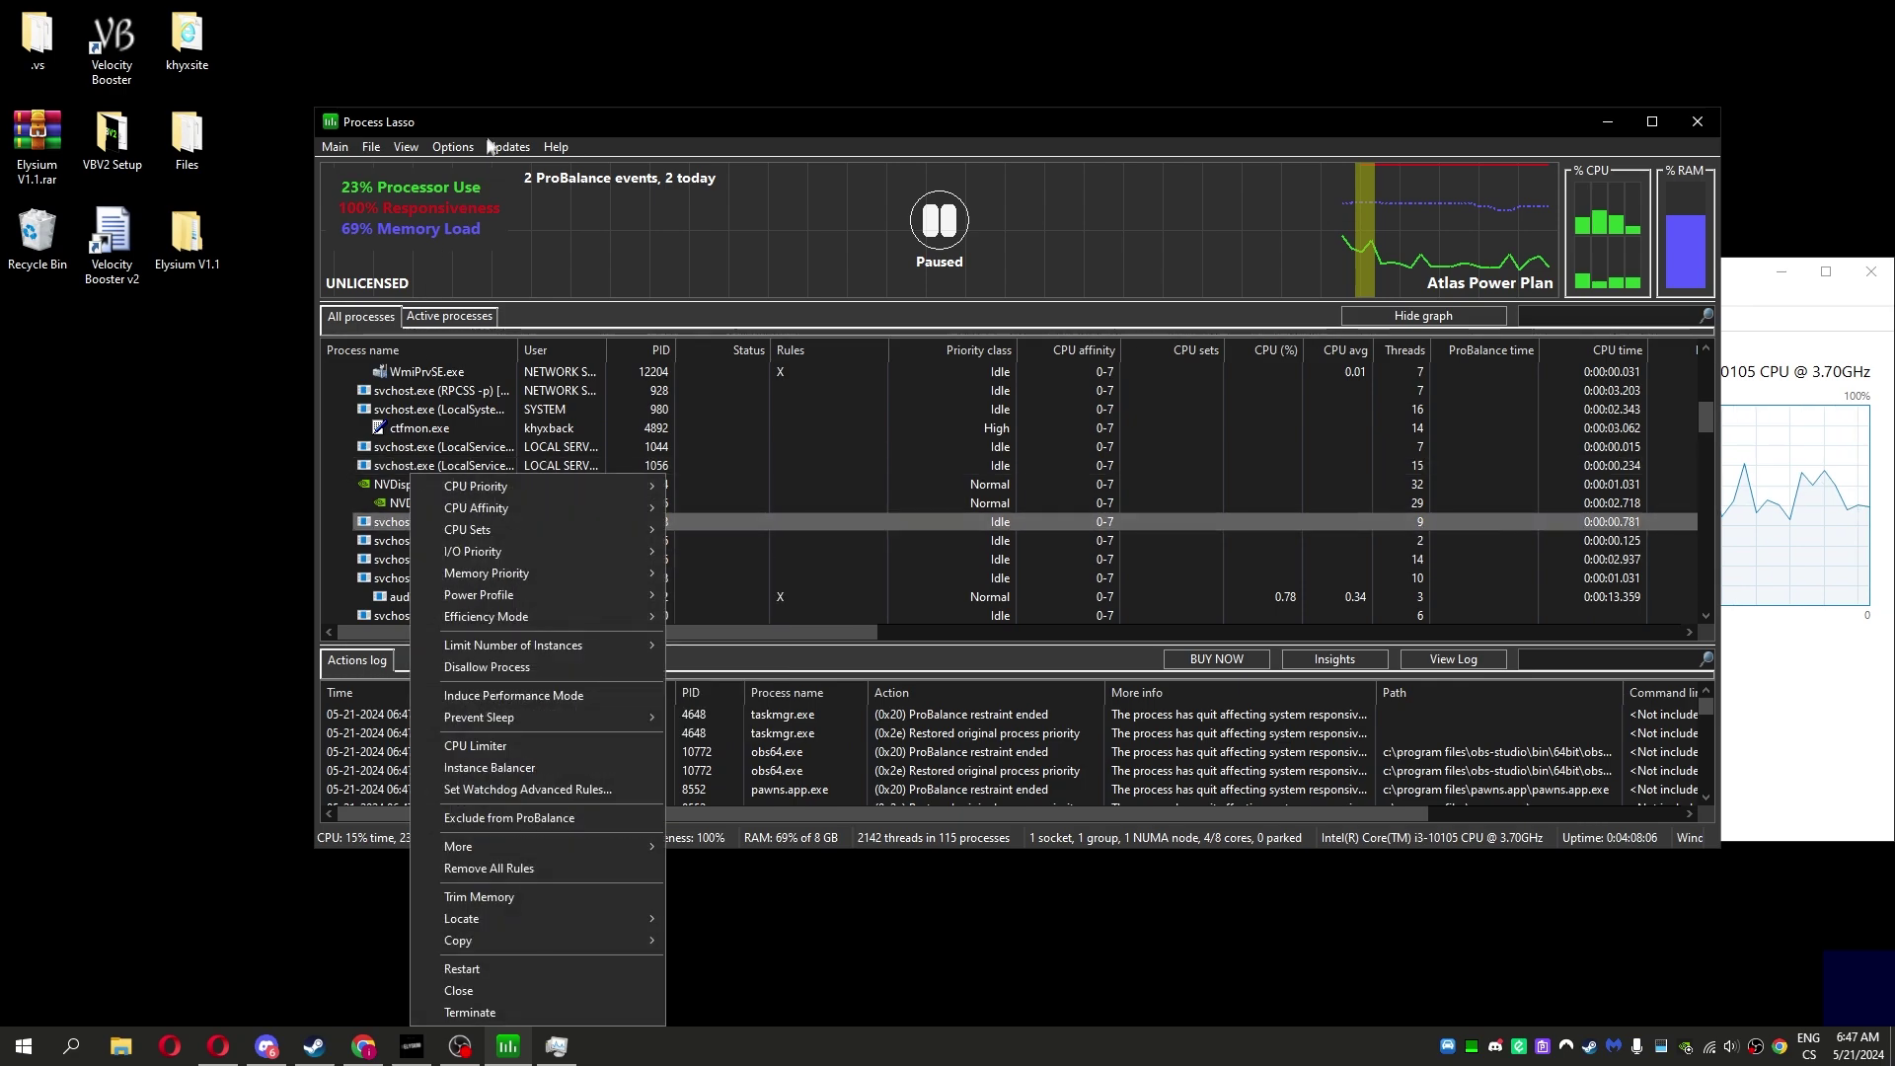
mouse_move(713, 508)
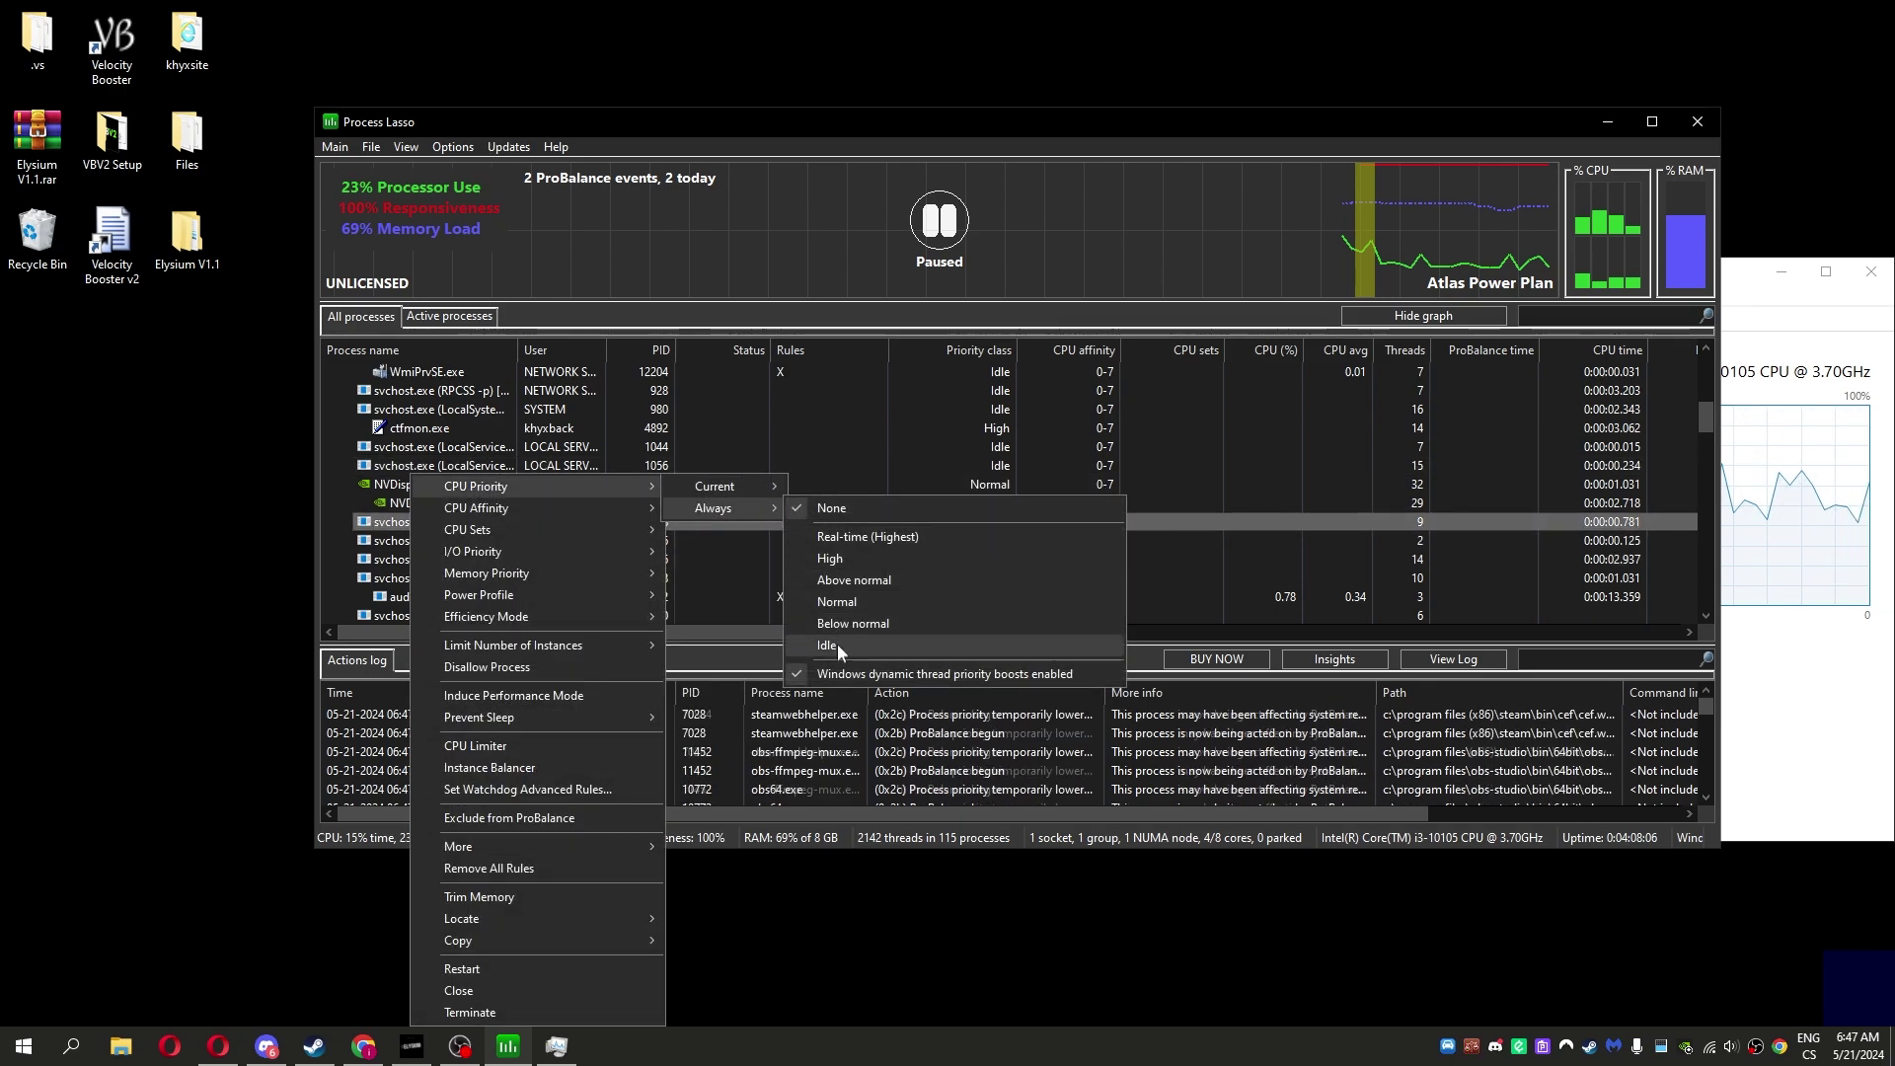
left_click(839, 661)
right_click(413, 540)
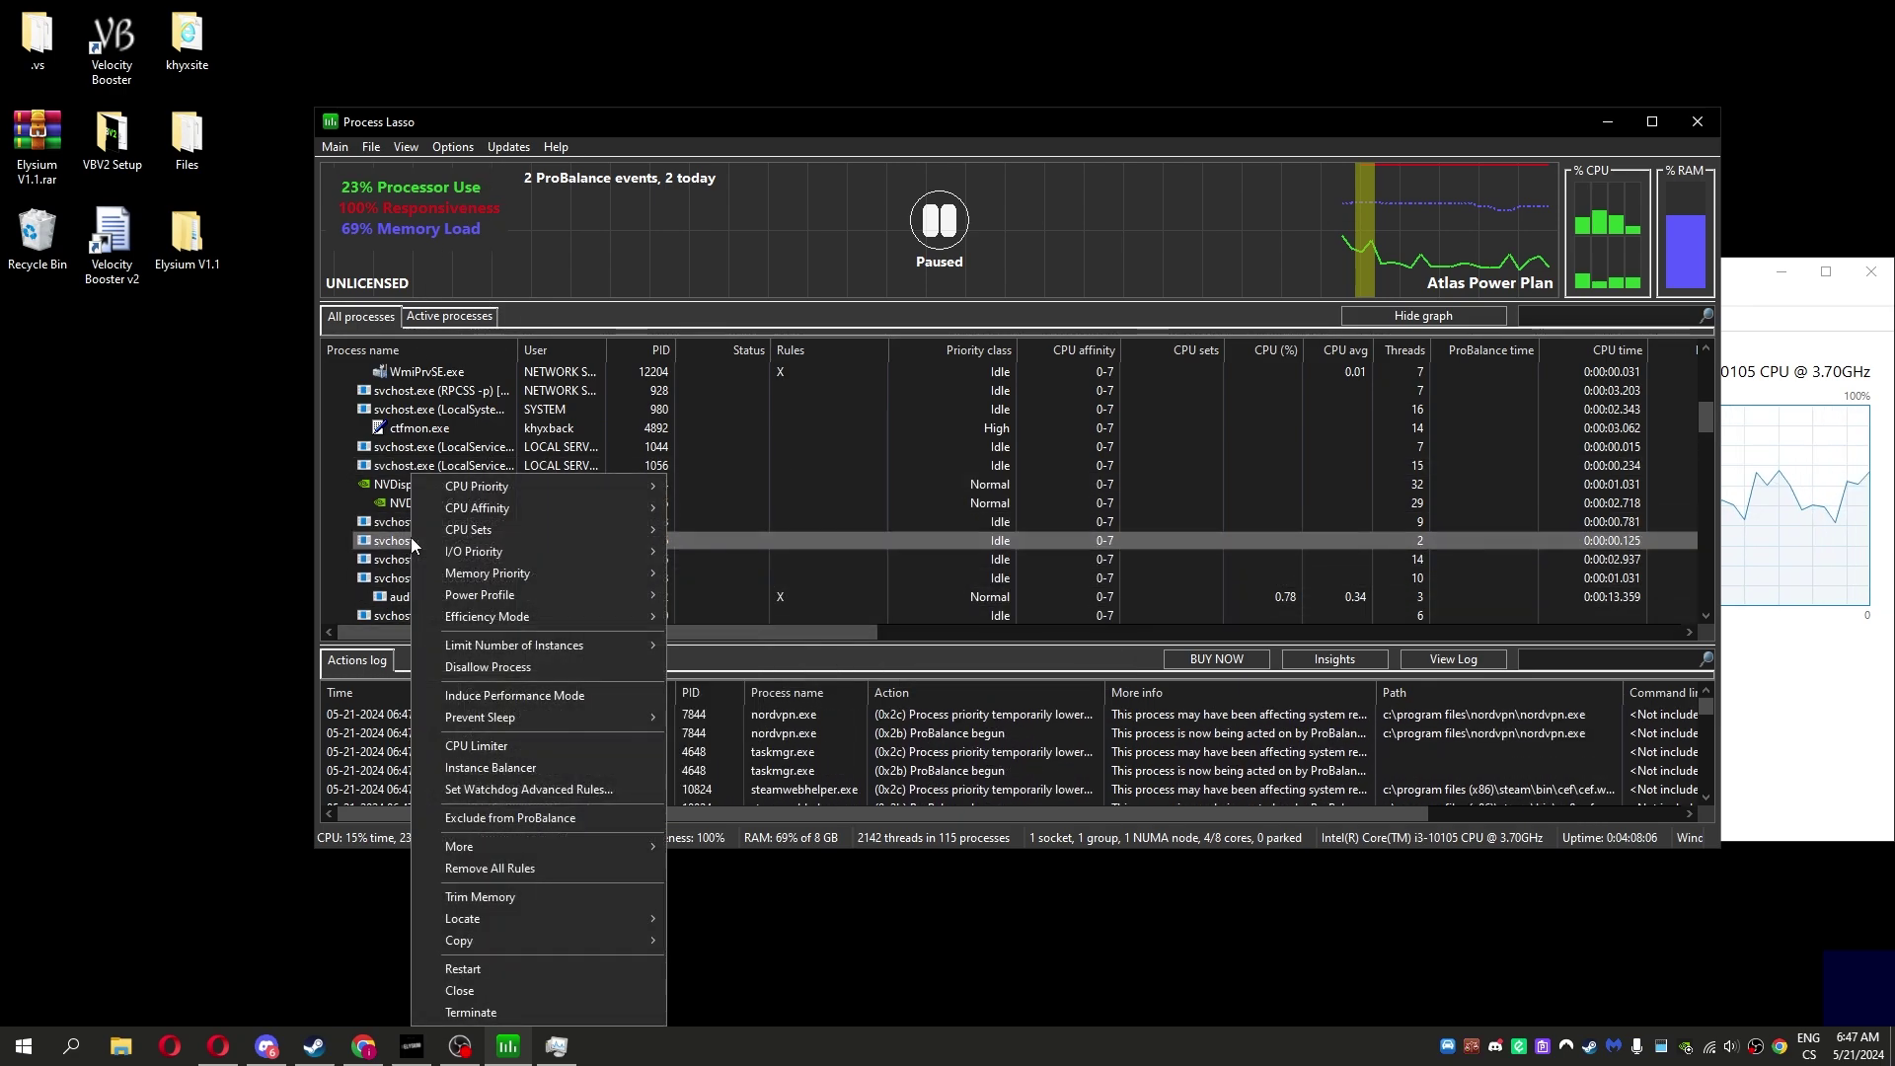
left_click(837, 653)
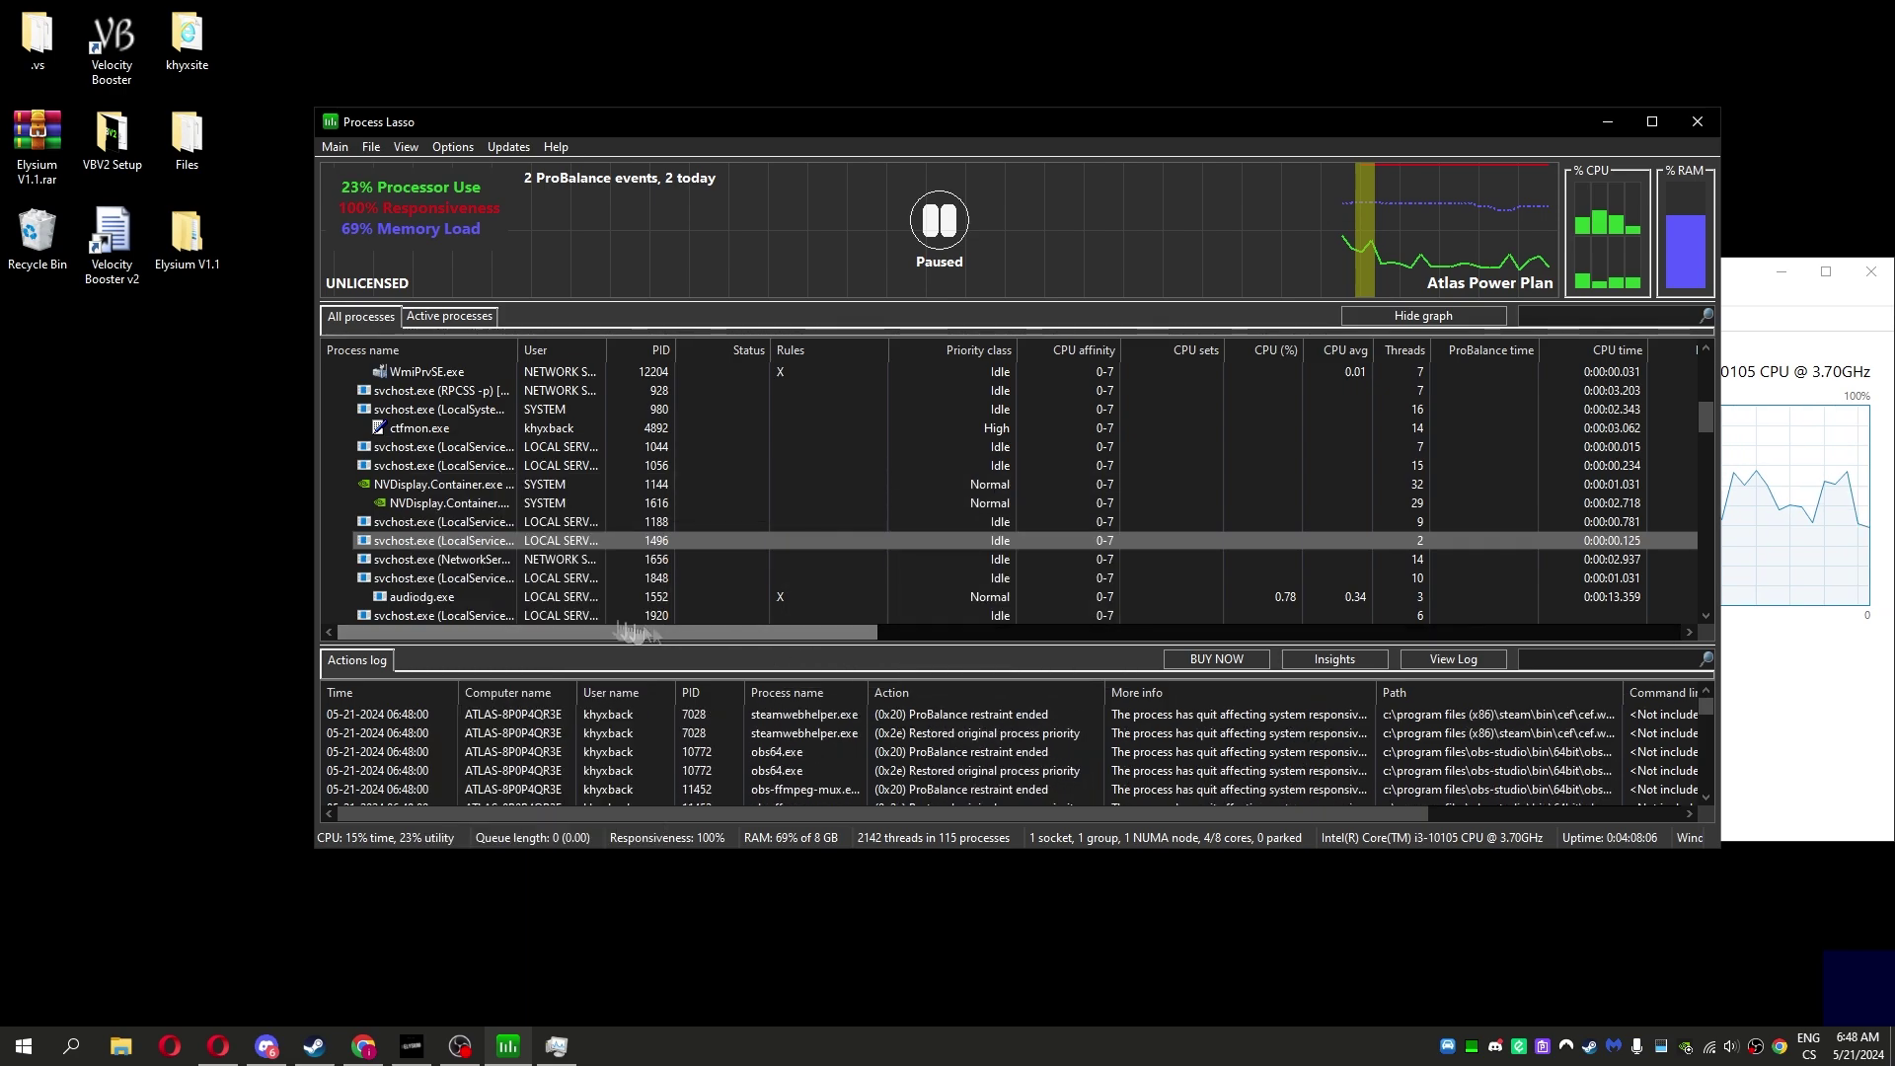
right_click(441, 563)
mouse_move(507, 26)
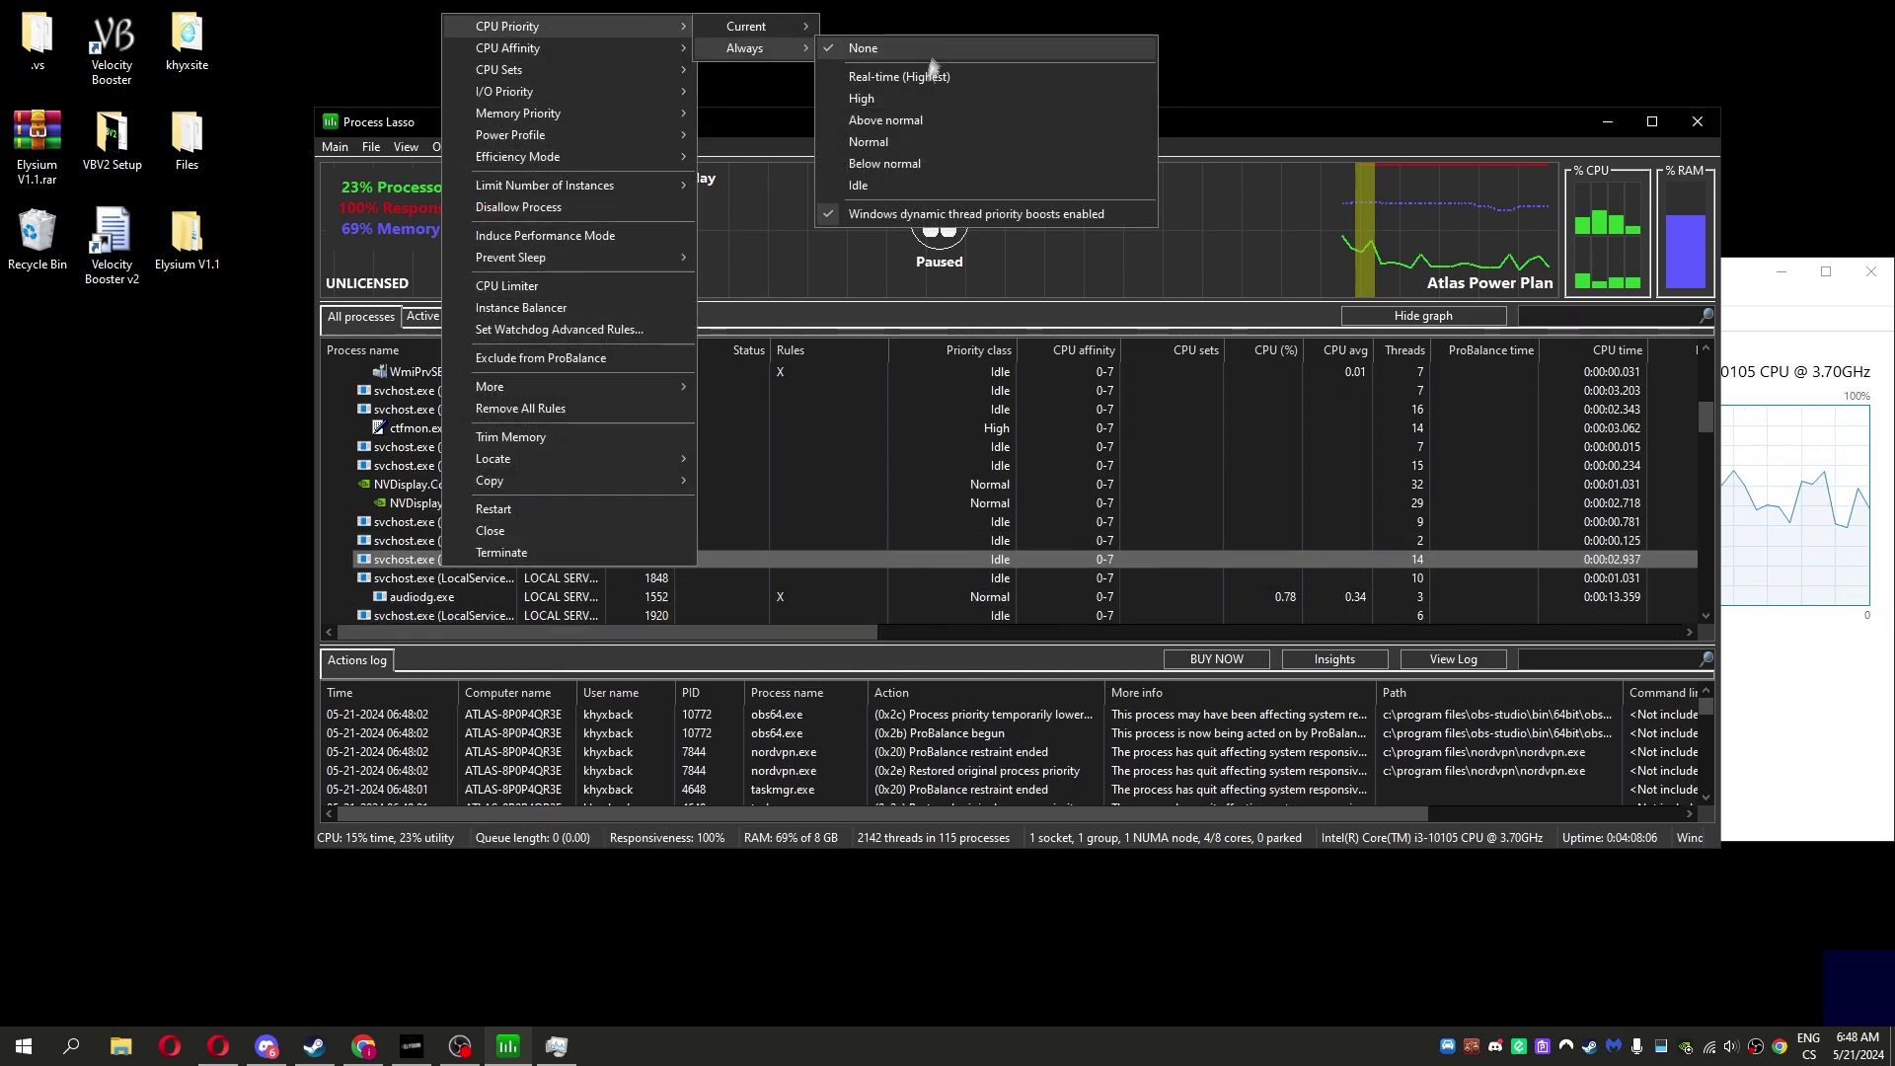
left_click(875, 194)
right_click(438, 559)
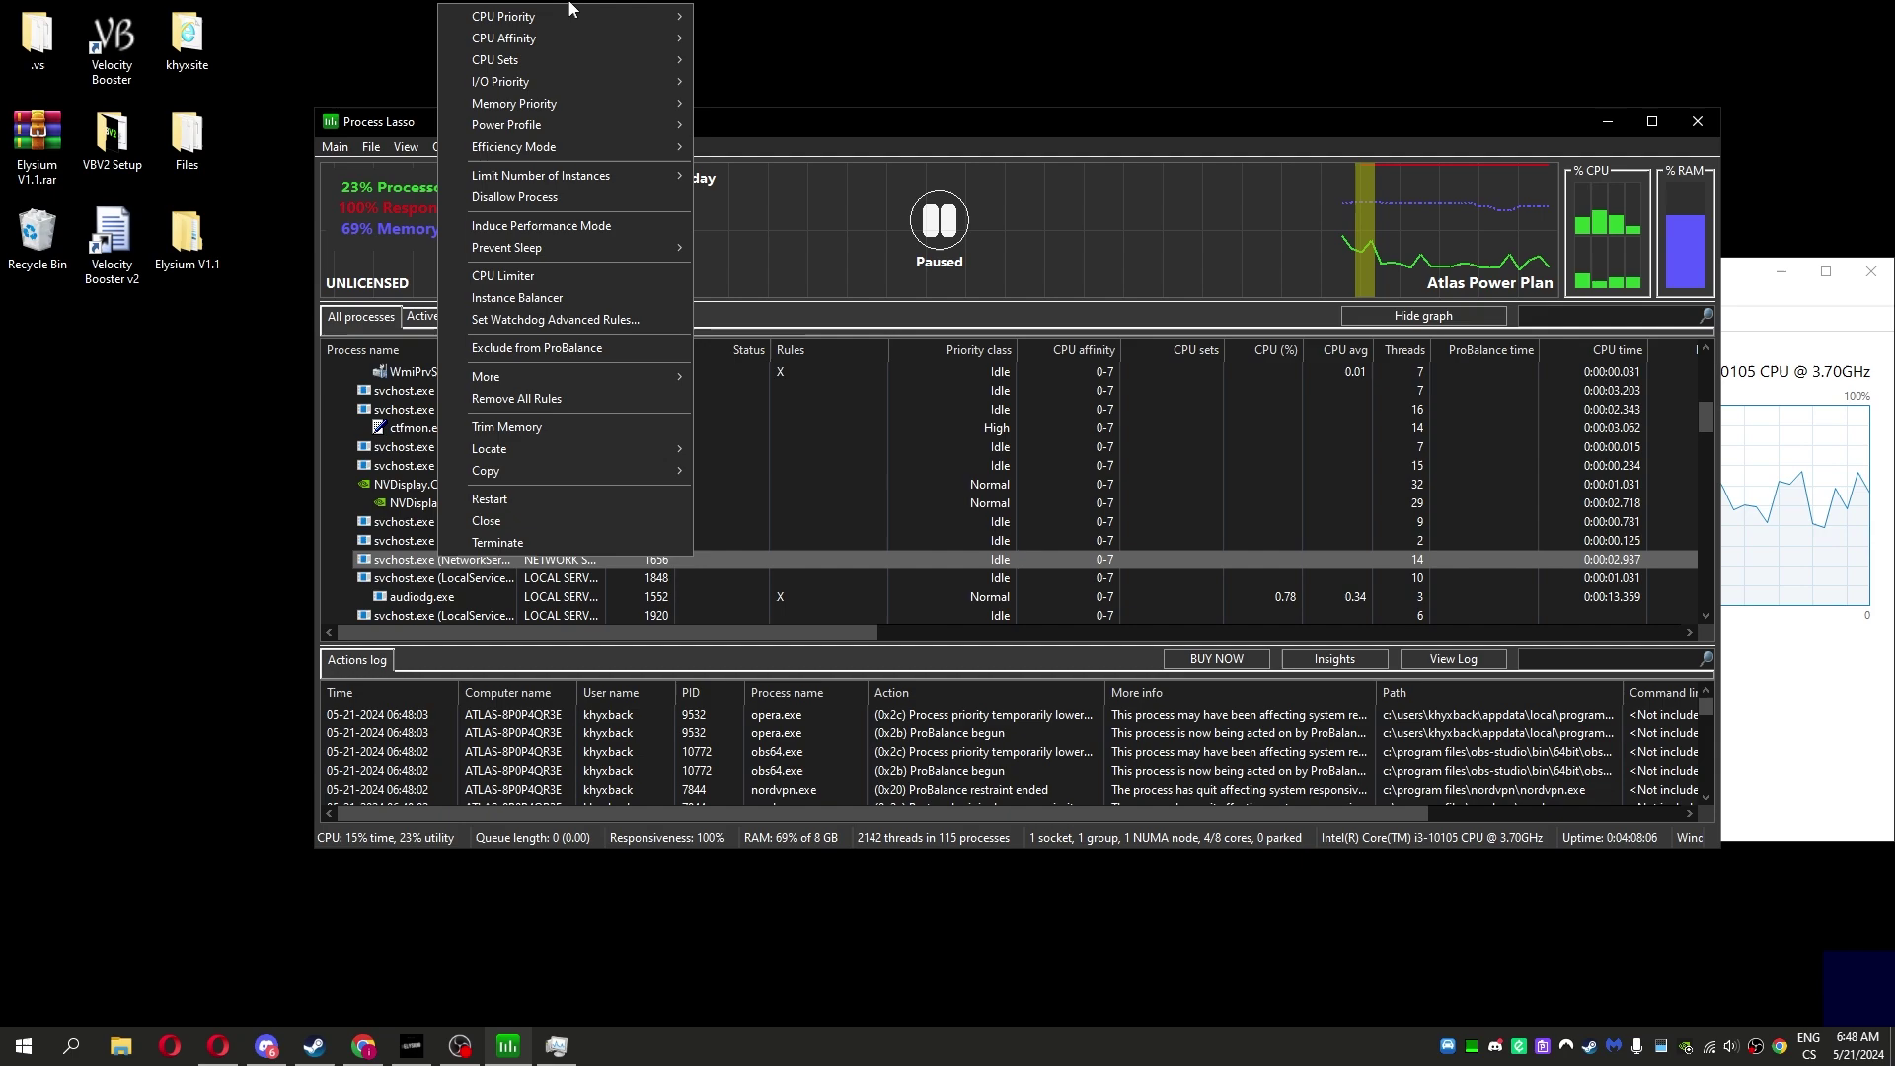
left_click(875, 194)
- Adjust permanent priority for PID 1188 again and disable boosts for svchost PIDs 1848 and 2128
right_click(401, 541)
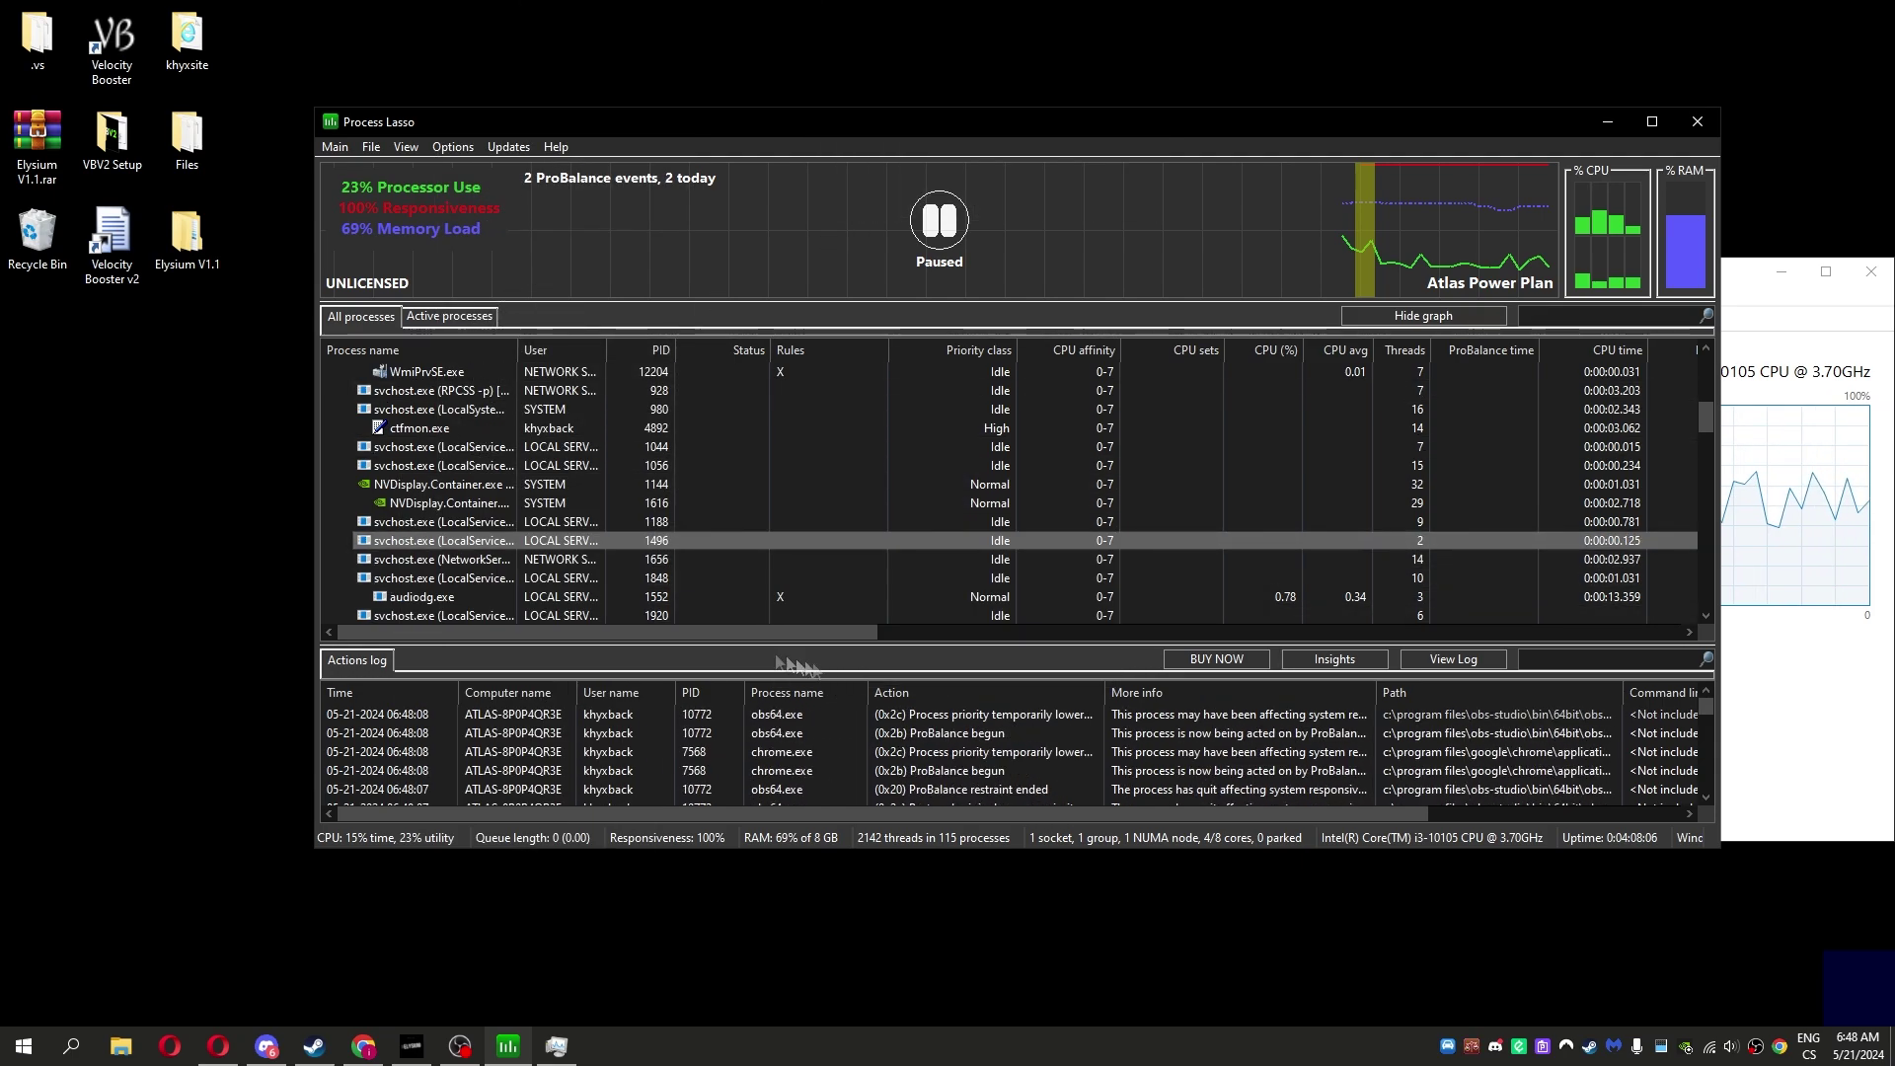
right_click(388, 522)
mouse_move(454, 486)
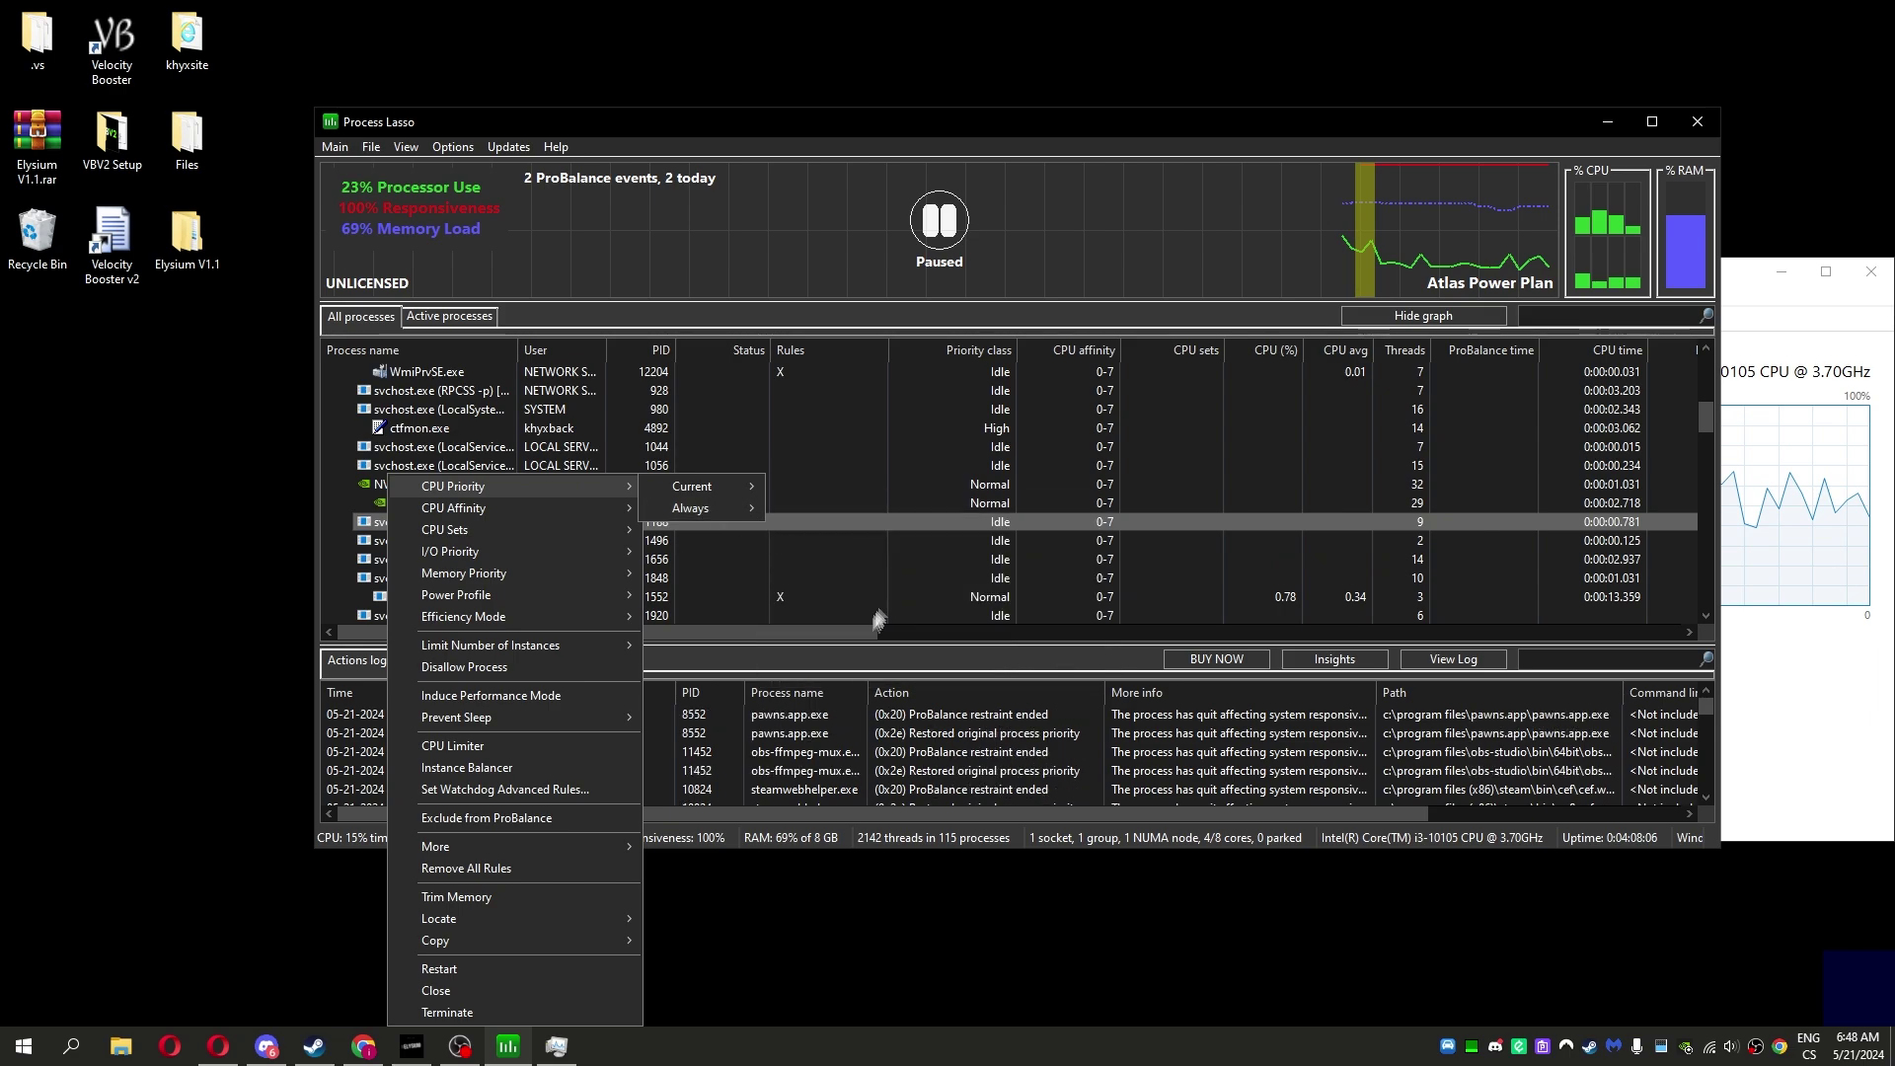
left_click(844, 679)
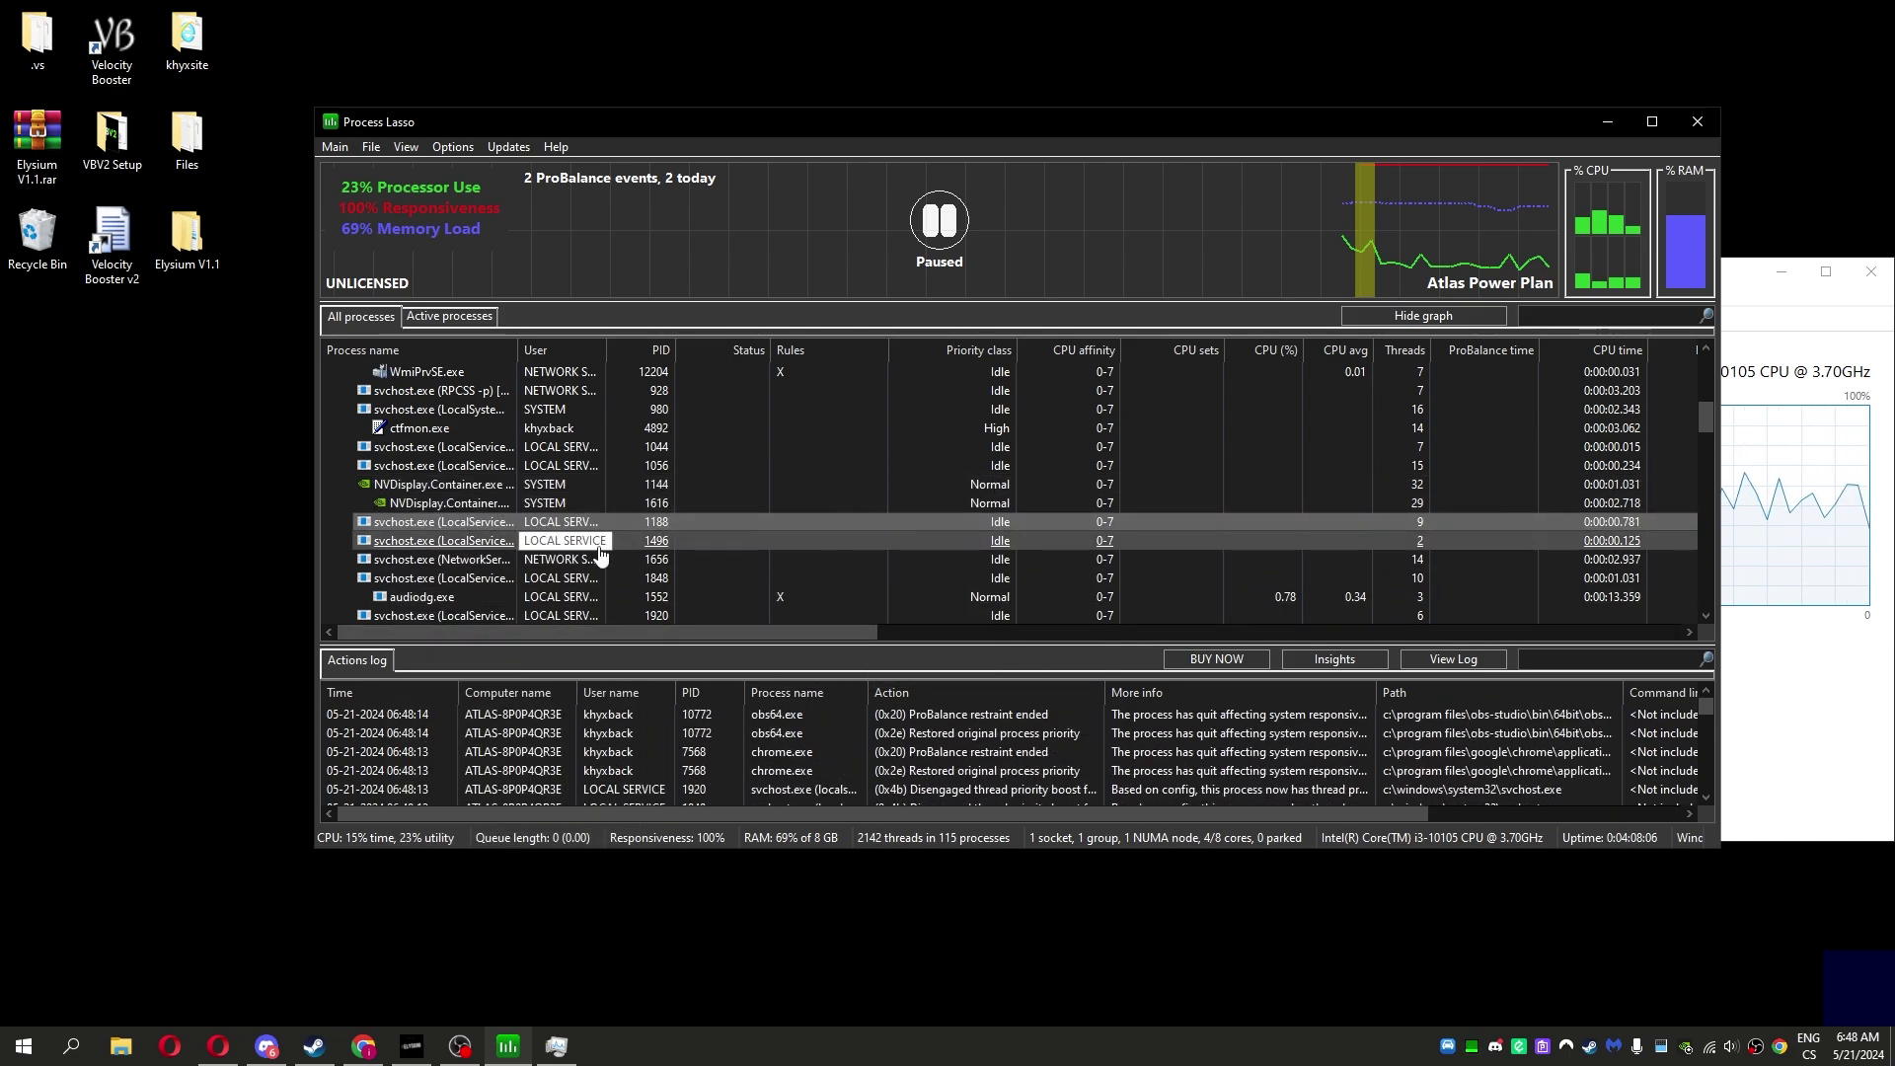
scroll(475, 540, "down", 1)
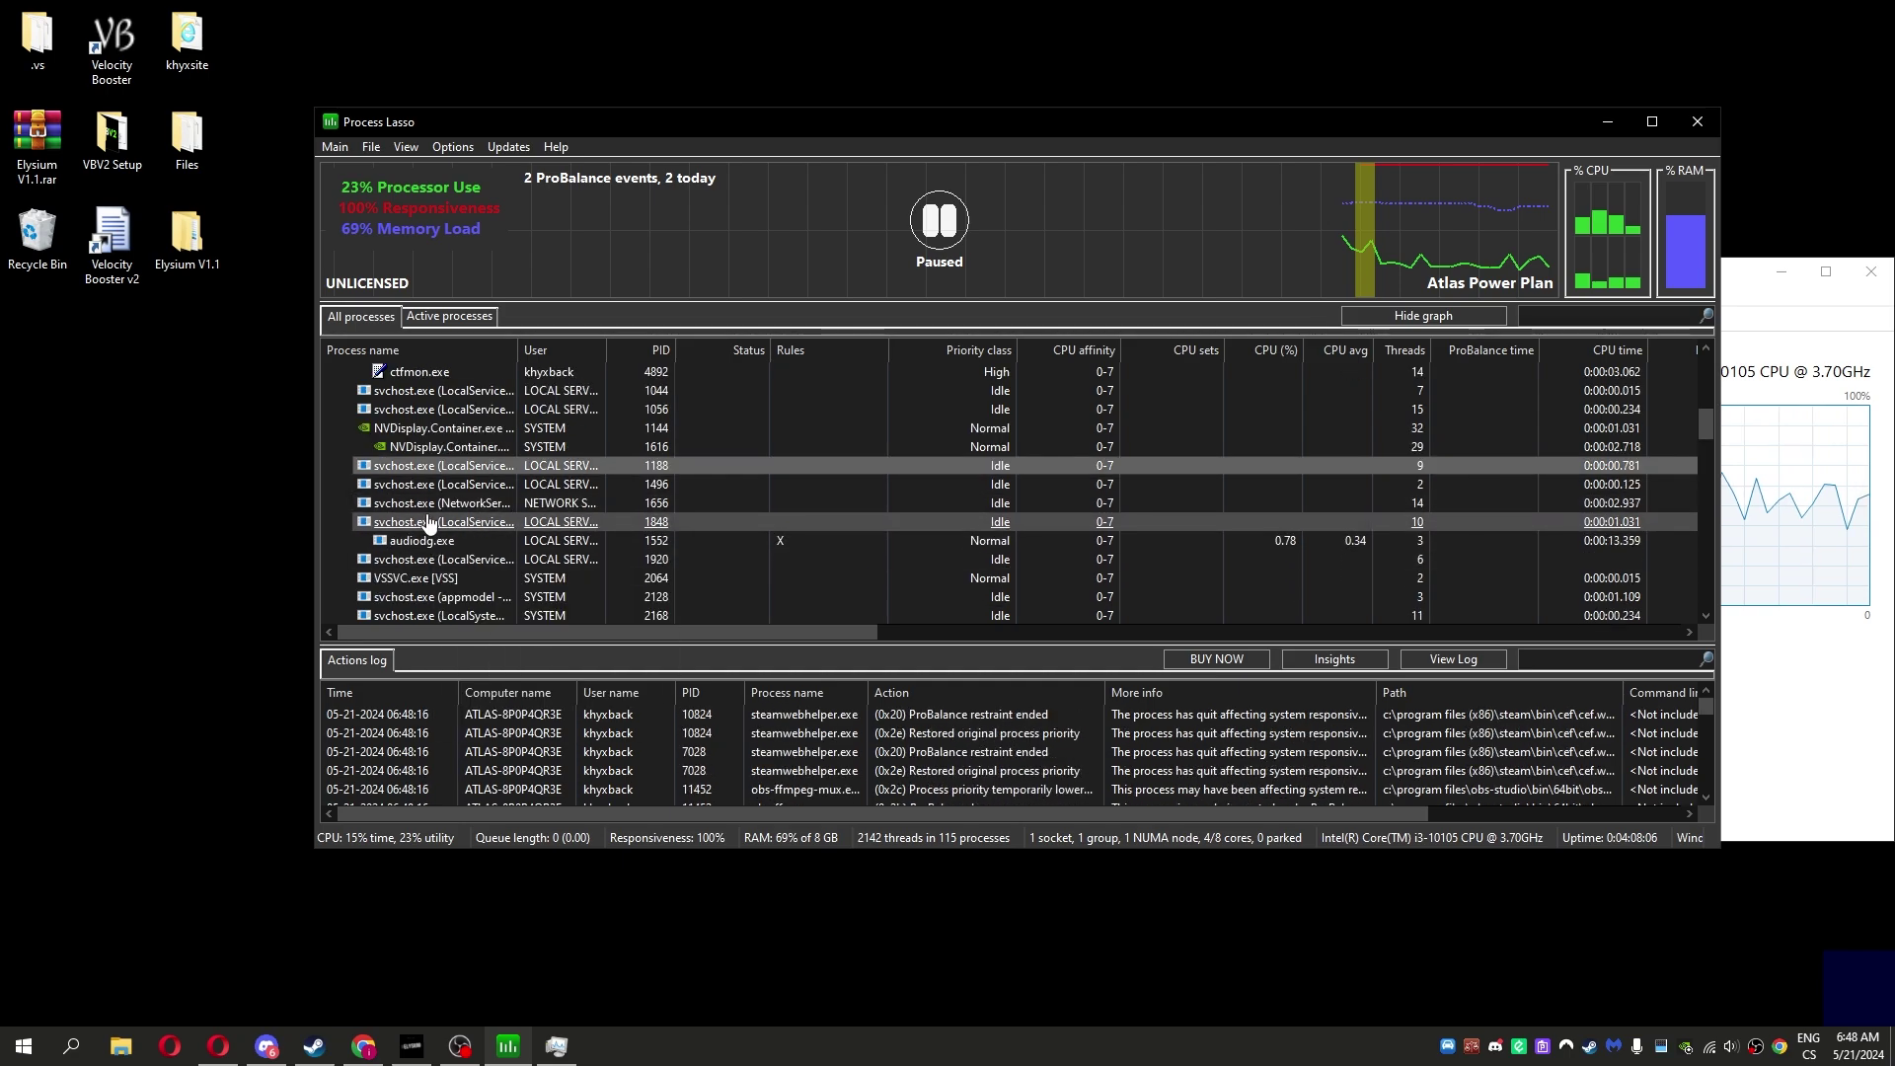
right_click(427, 523)
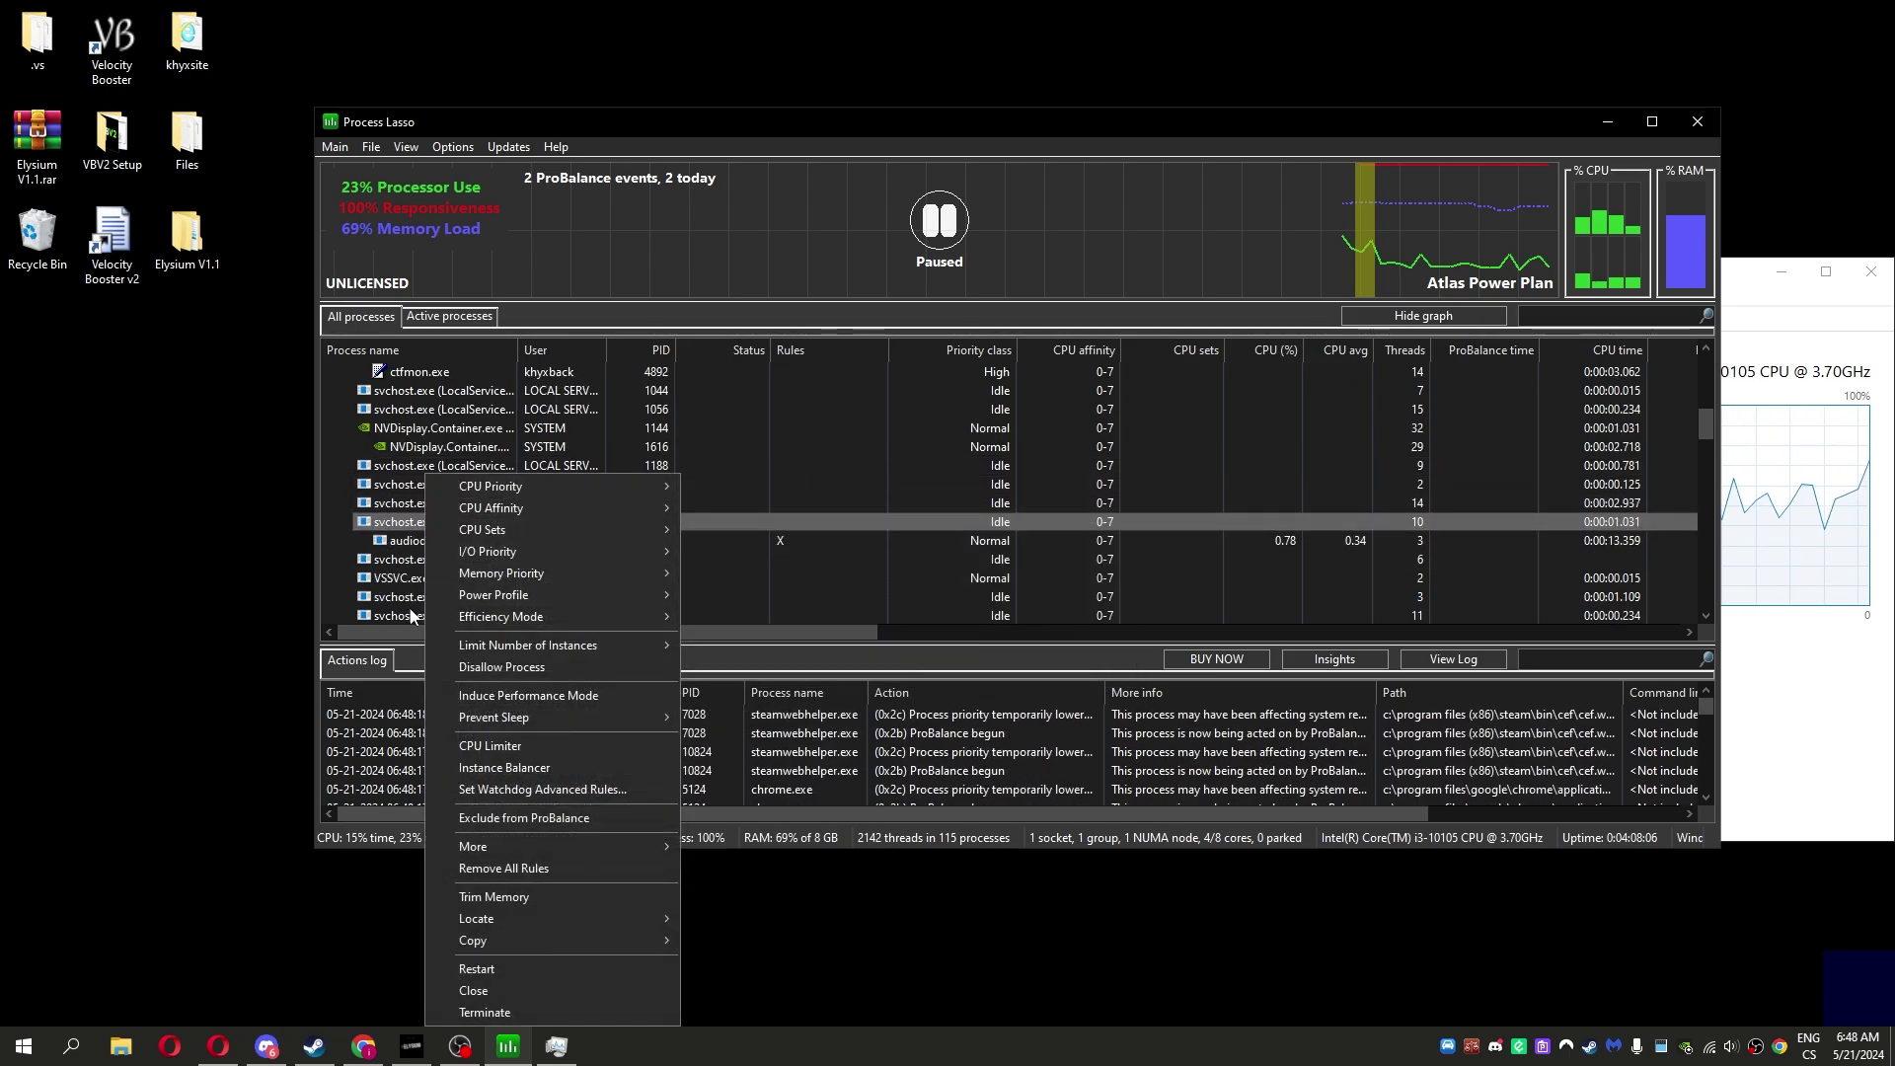
right_click(397, 562)
mouse_move(461, 14)
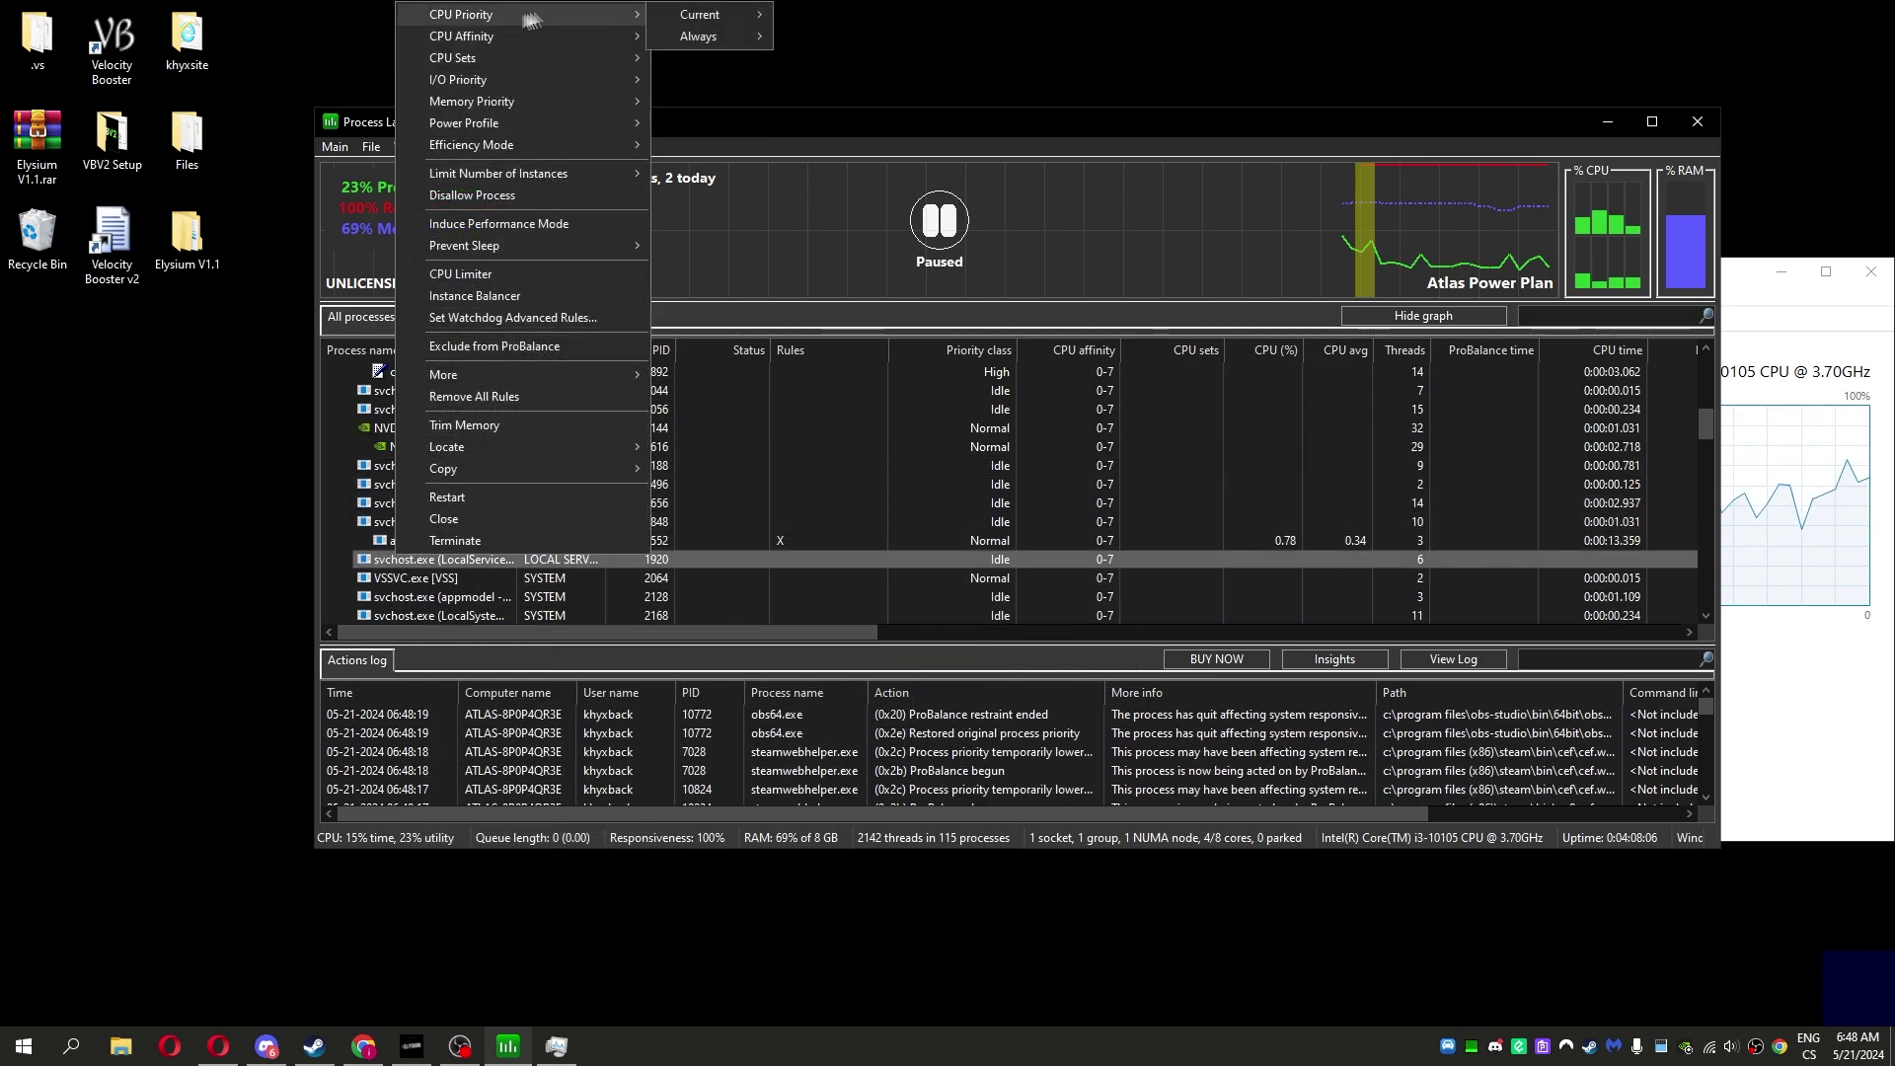
left_click(438, 598)
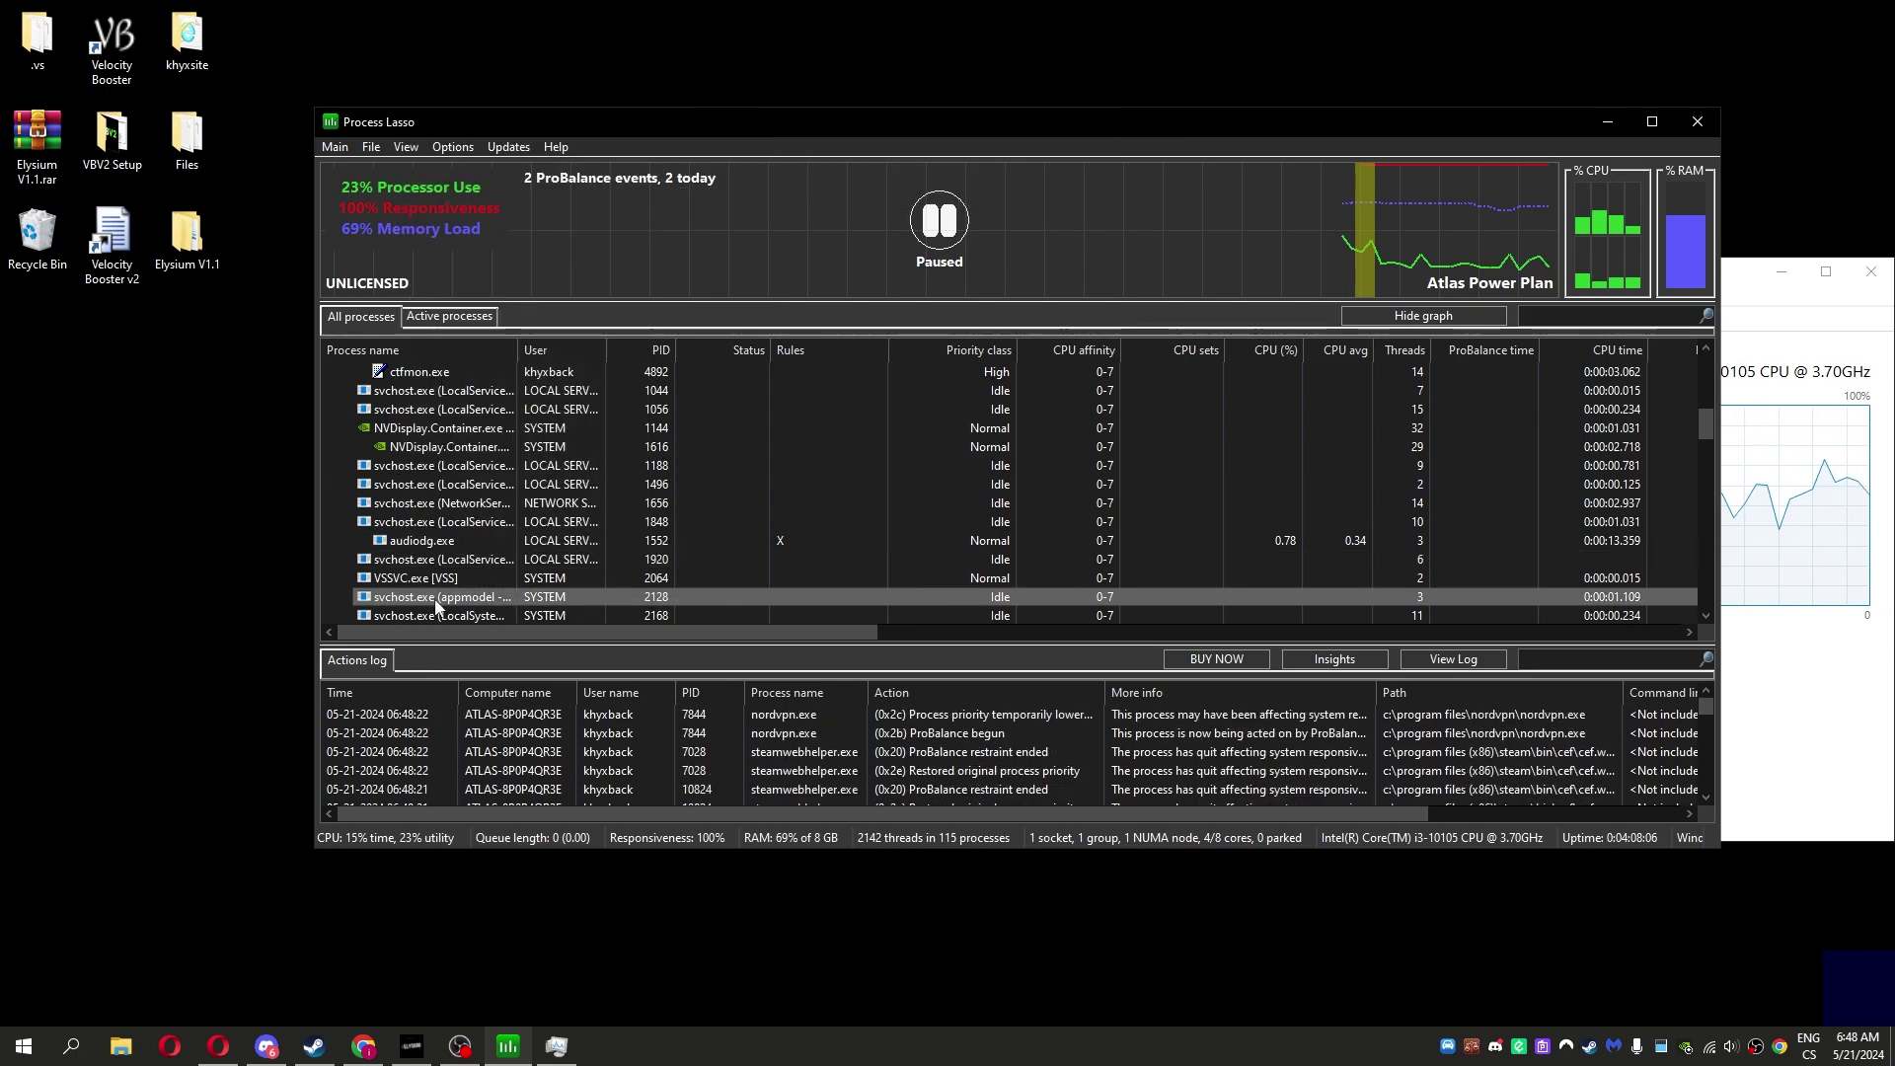
right_click(437, 597)
left_click(549, 563)
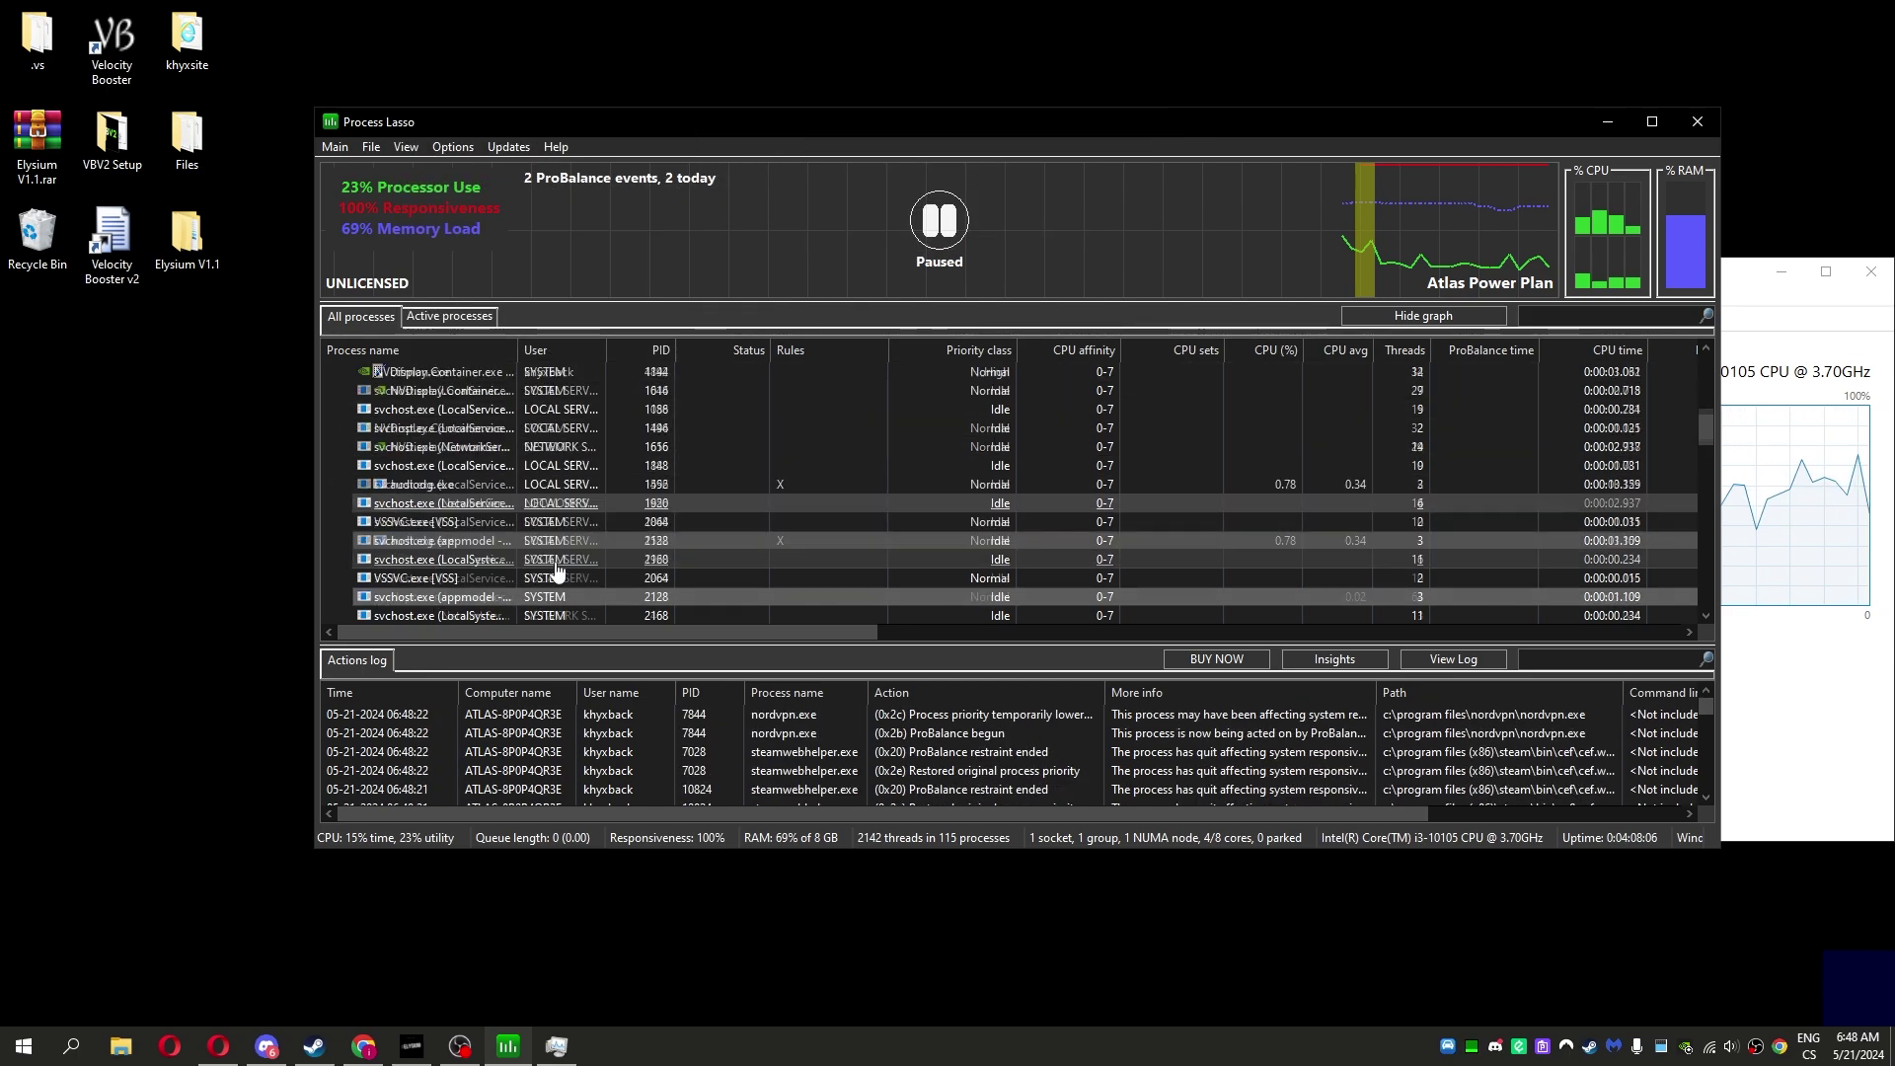
scroll(533, 548, "down", 2)
- Turn off dynamic thread priority boosts for the next three svchost.exe processes
right_click(430, 503)
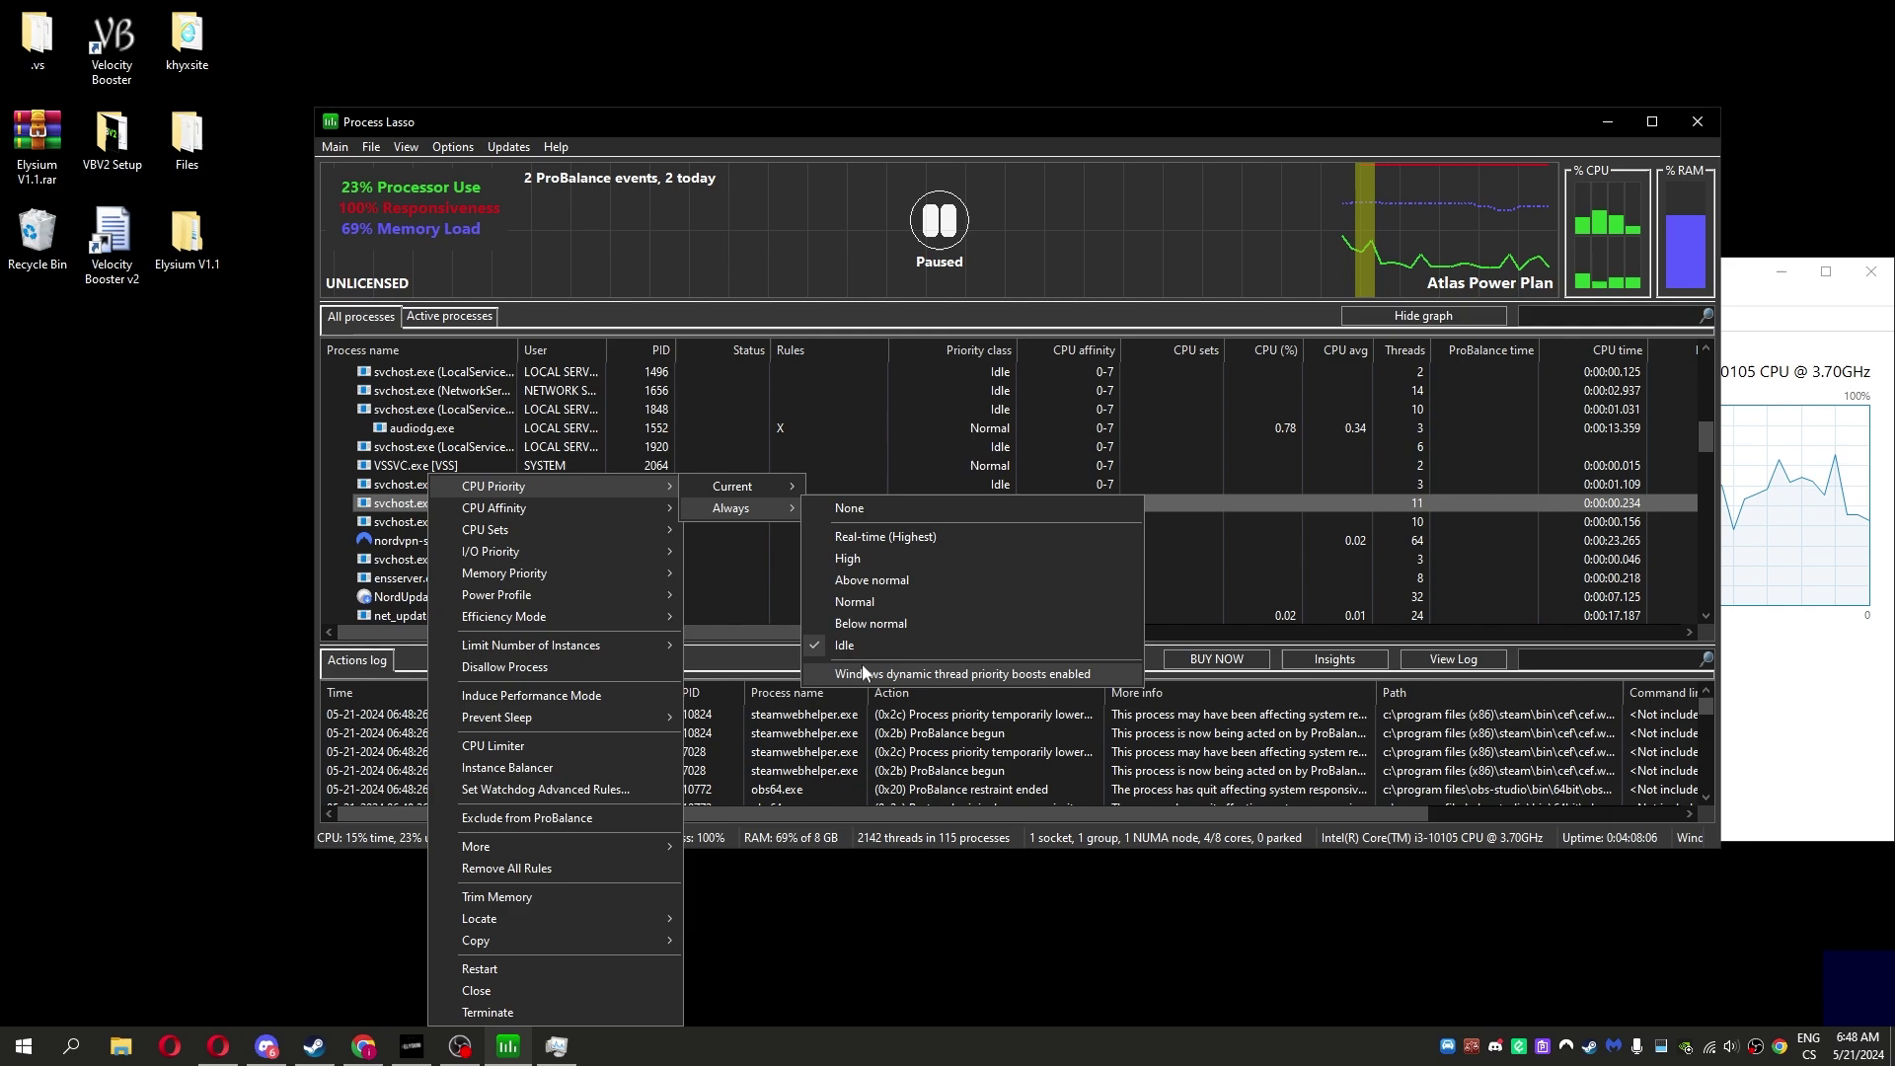
left_click(890, 675)
right_click(400, 521)
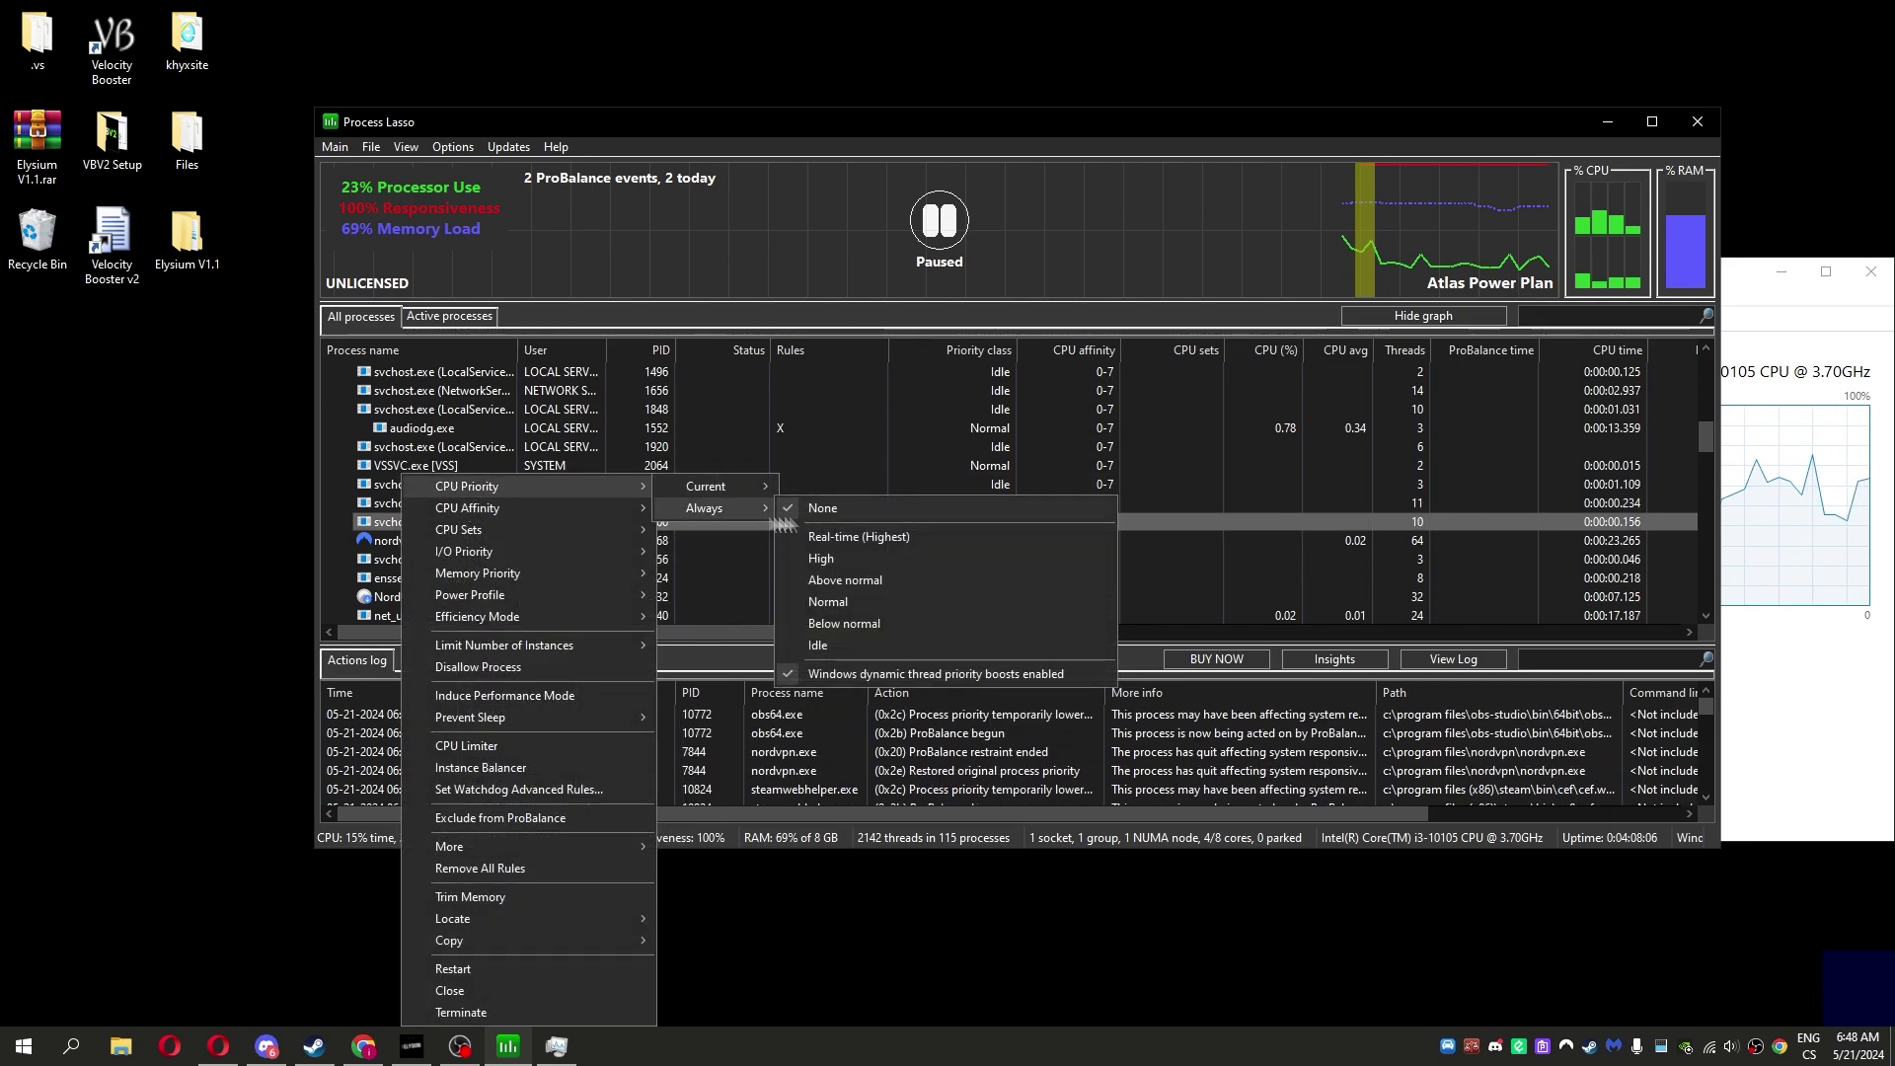
left_click(868, 676)
left_click(422, 558)
right_click(421, 558)
mouse_move(488, 20)
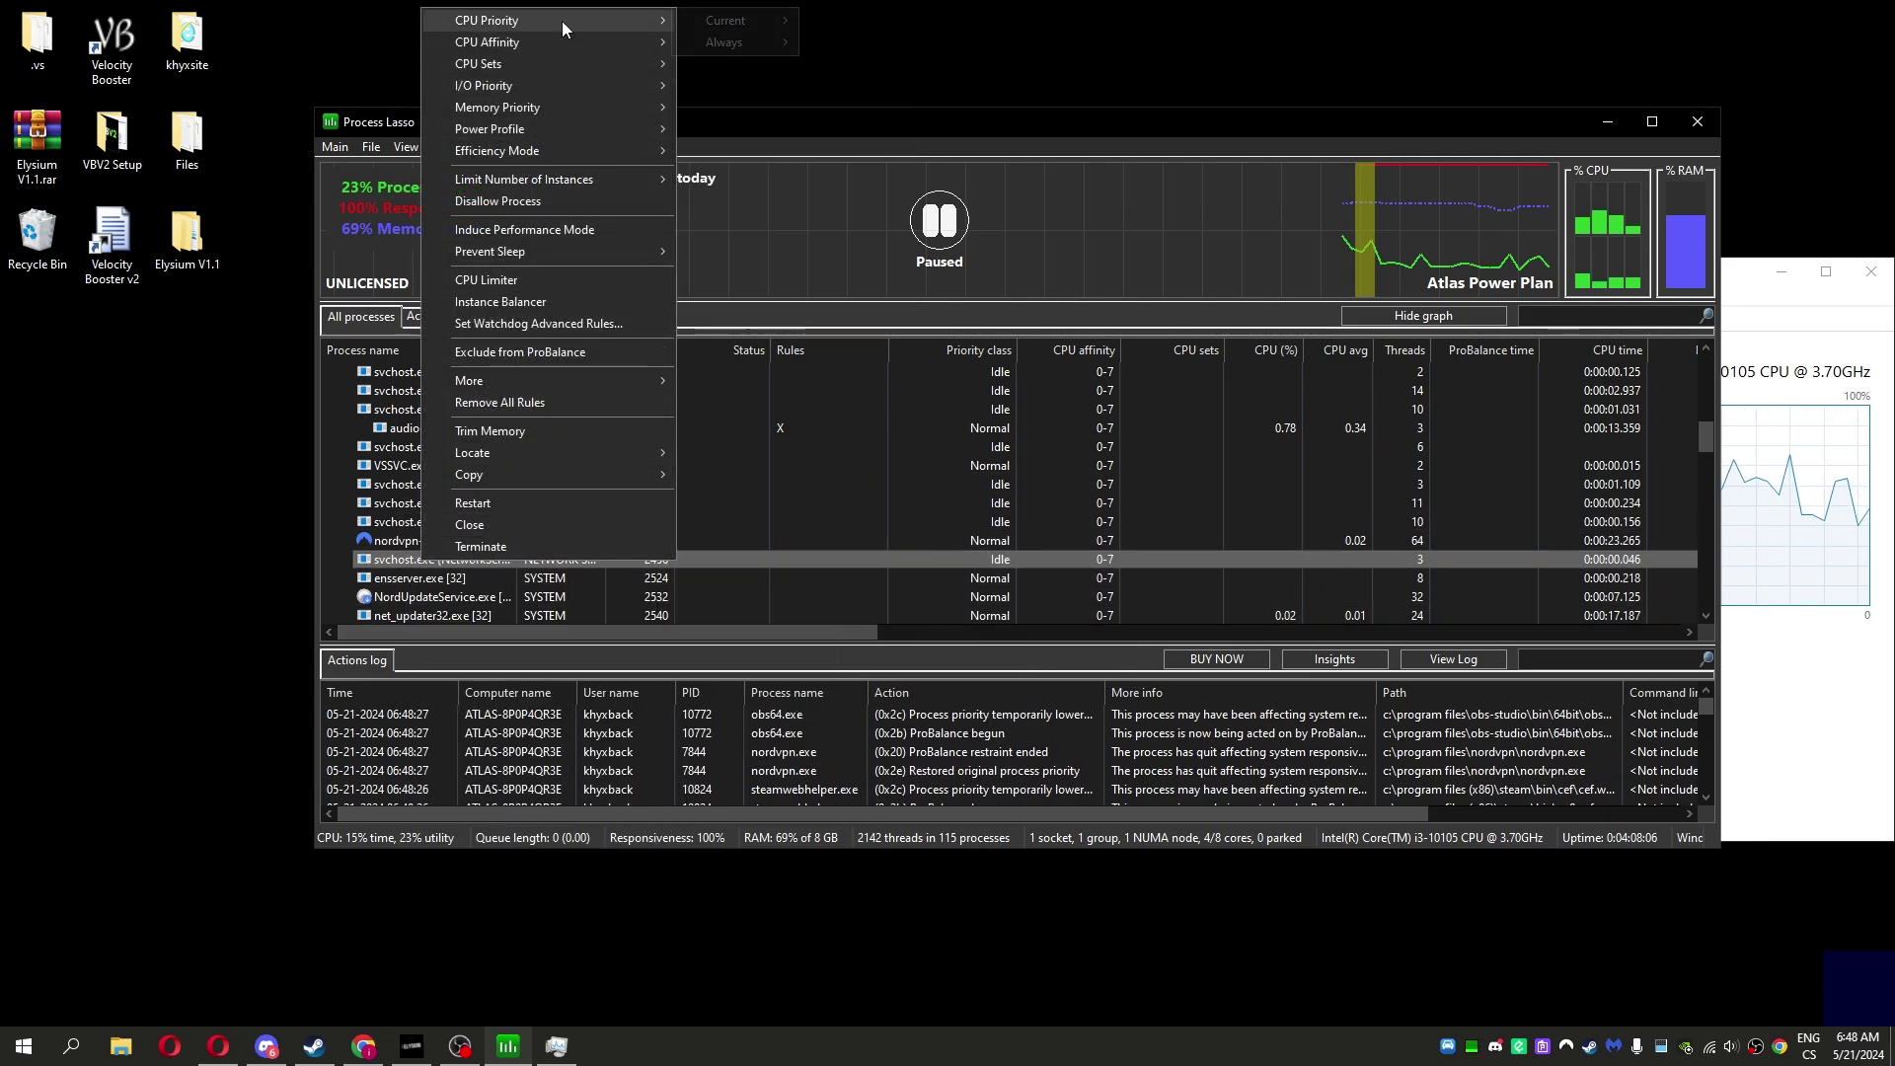
left_click(867, 199)
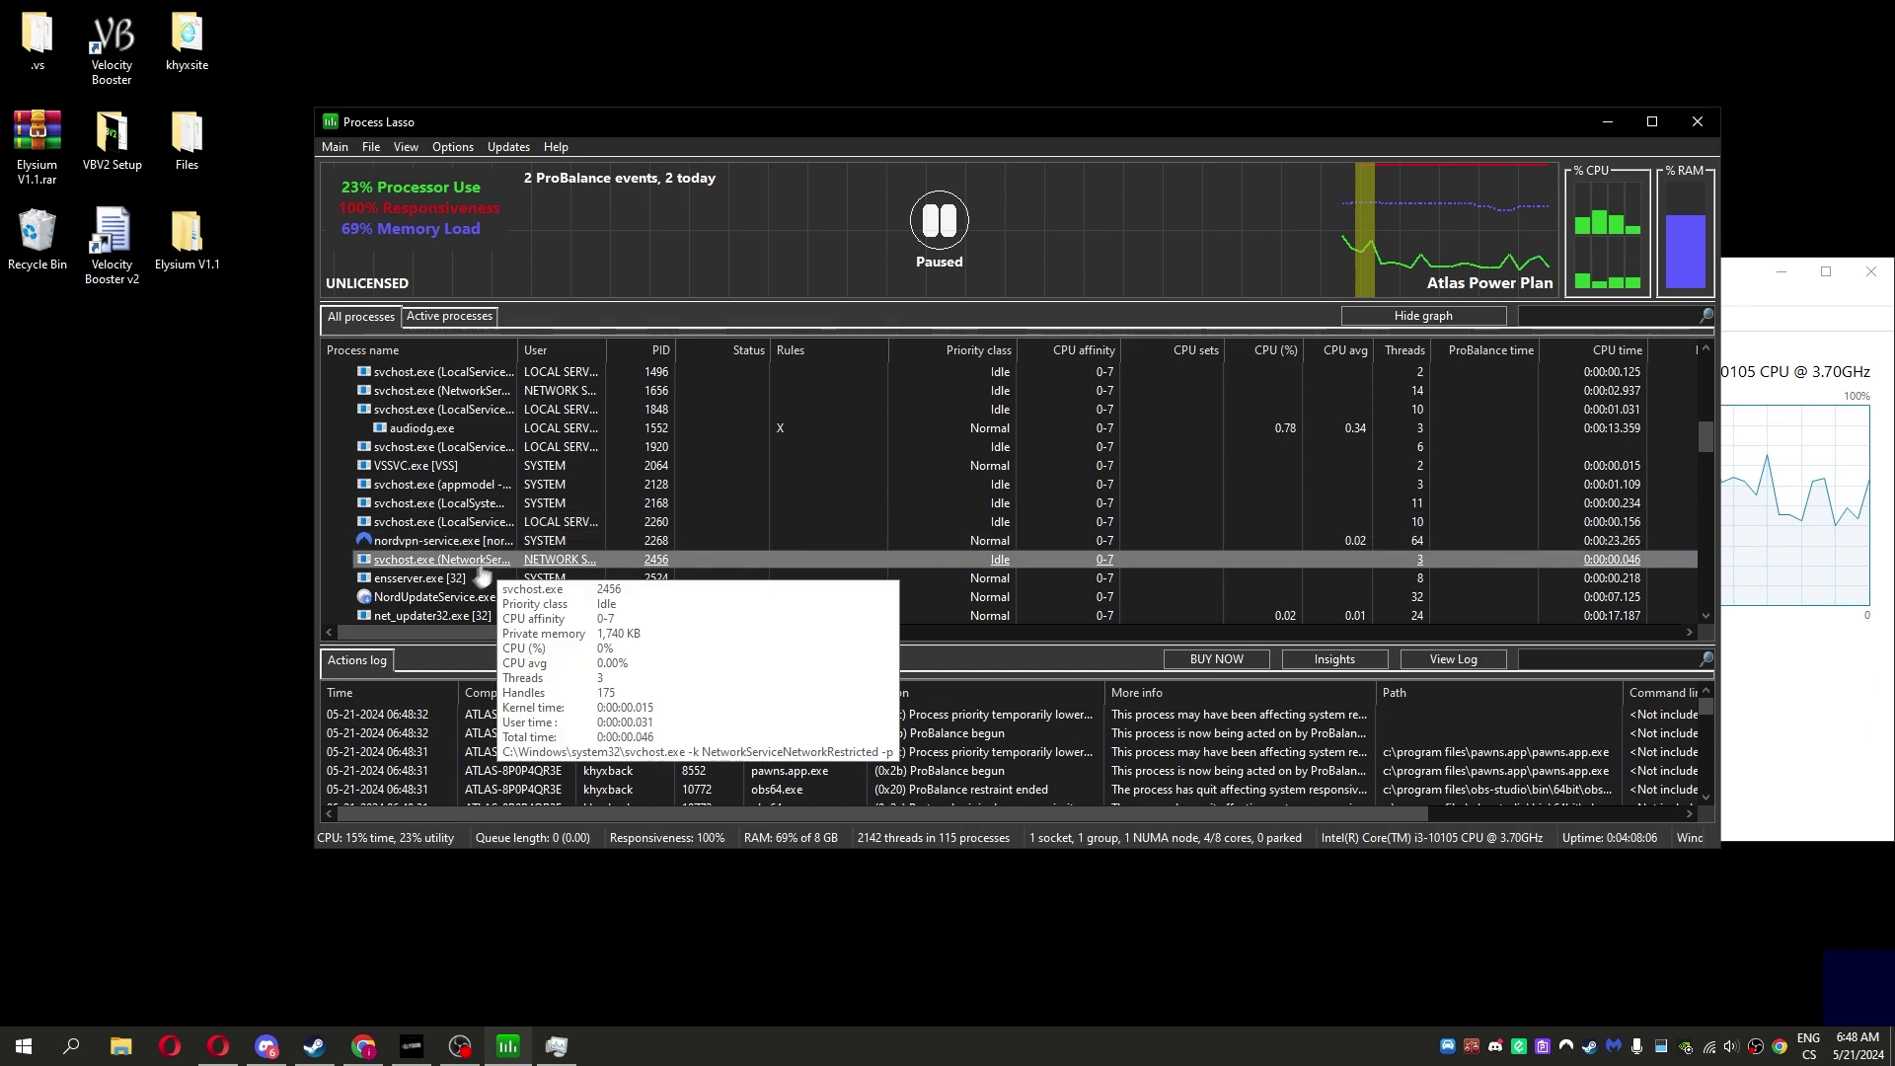
right_click(426, 597)
key("Escape")
scroll(429, 592, "down", 4)
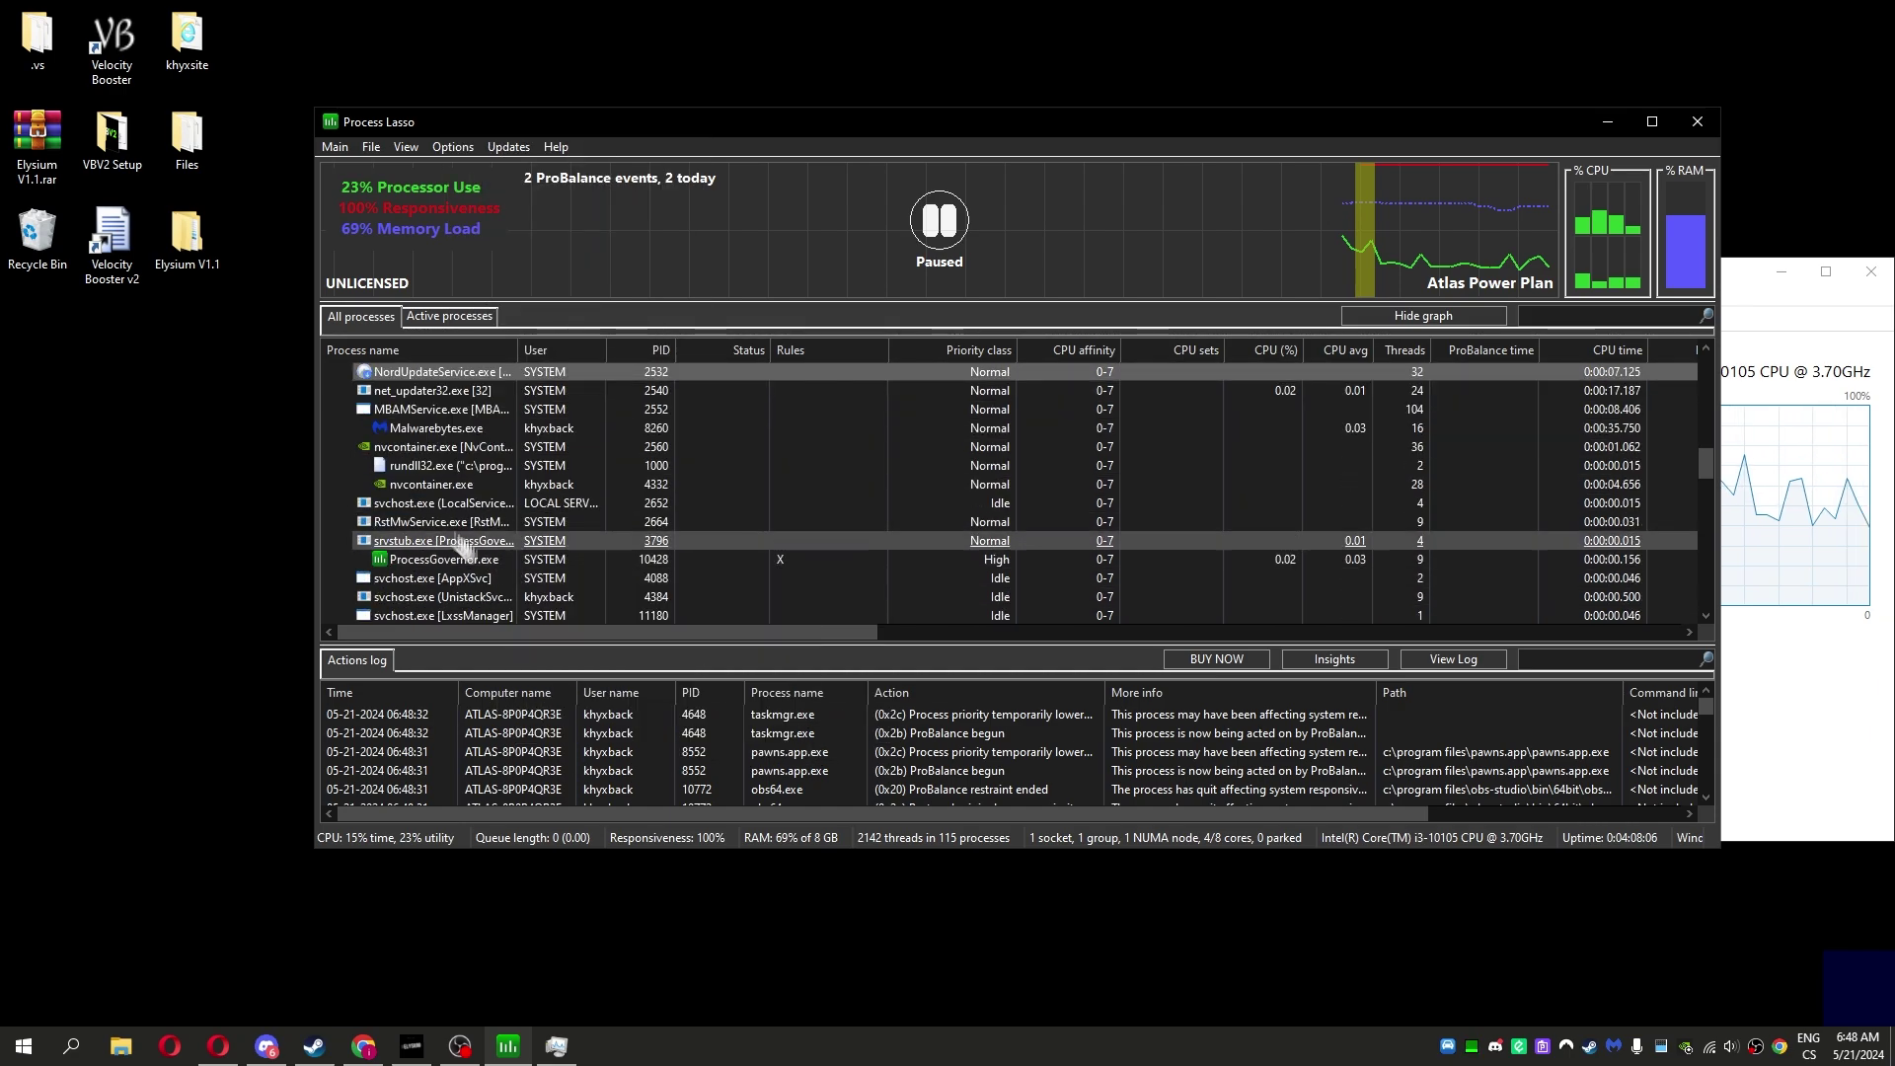
- Disable dynamic thread priority boosts for the LocalService and AppXSvc svchost processes
left_click(424, 502)
right_click(425, 503)
mouse_move(722, 508)
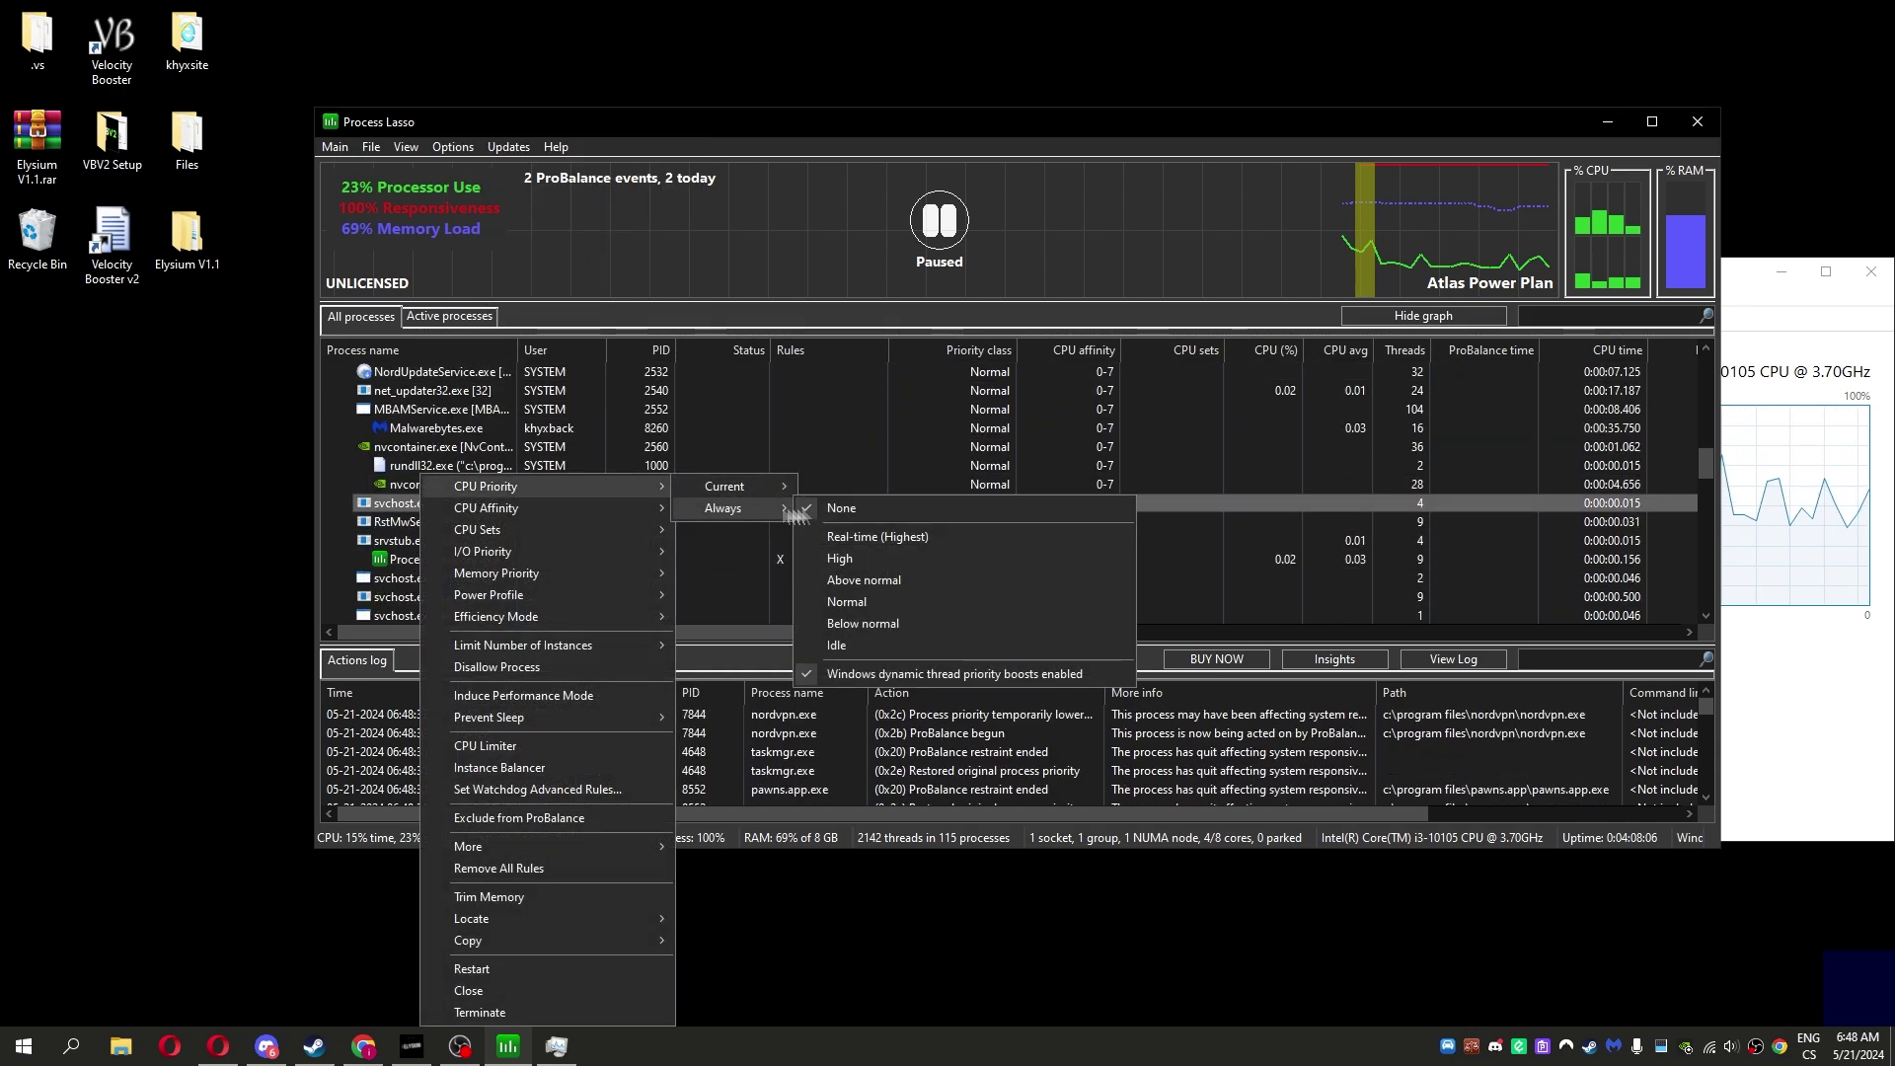
left_click(888, 680)
right_click(418, 528)
left_click(423, 579)
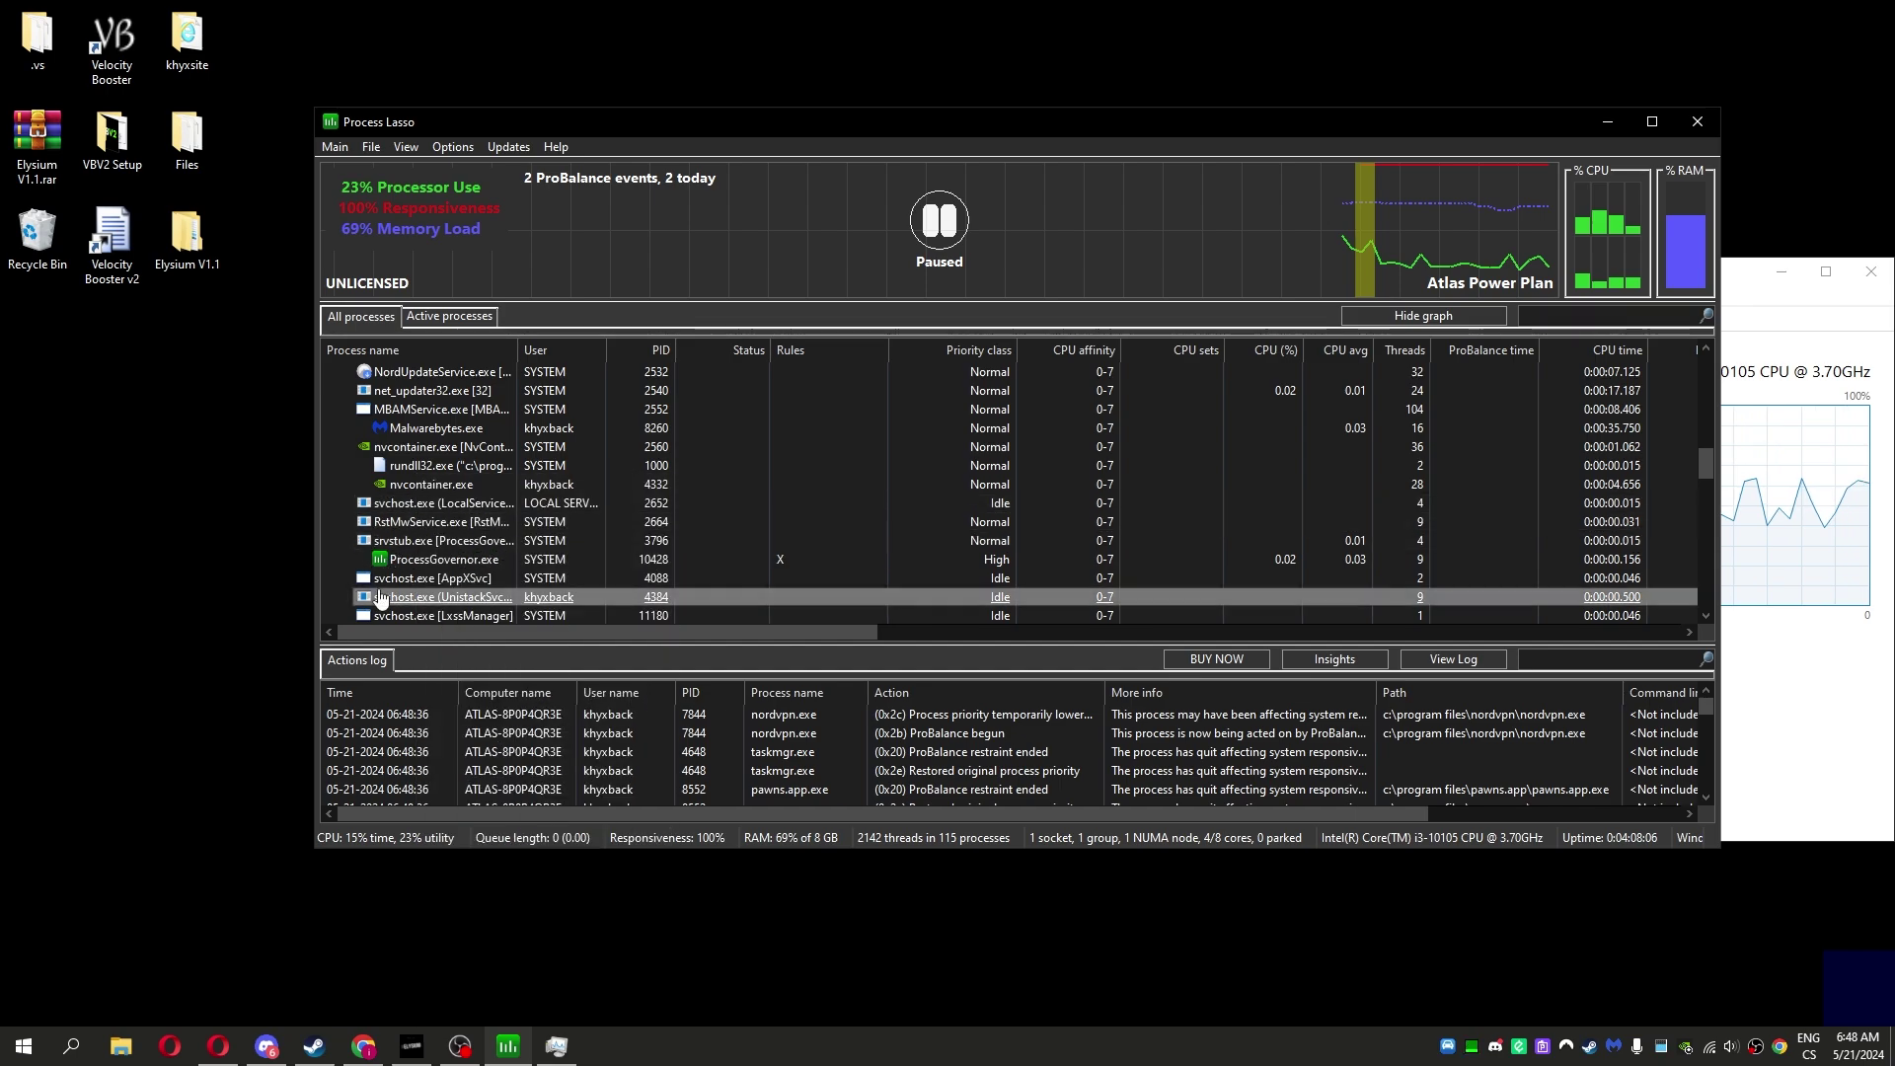
right_click(422, 577)
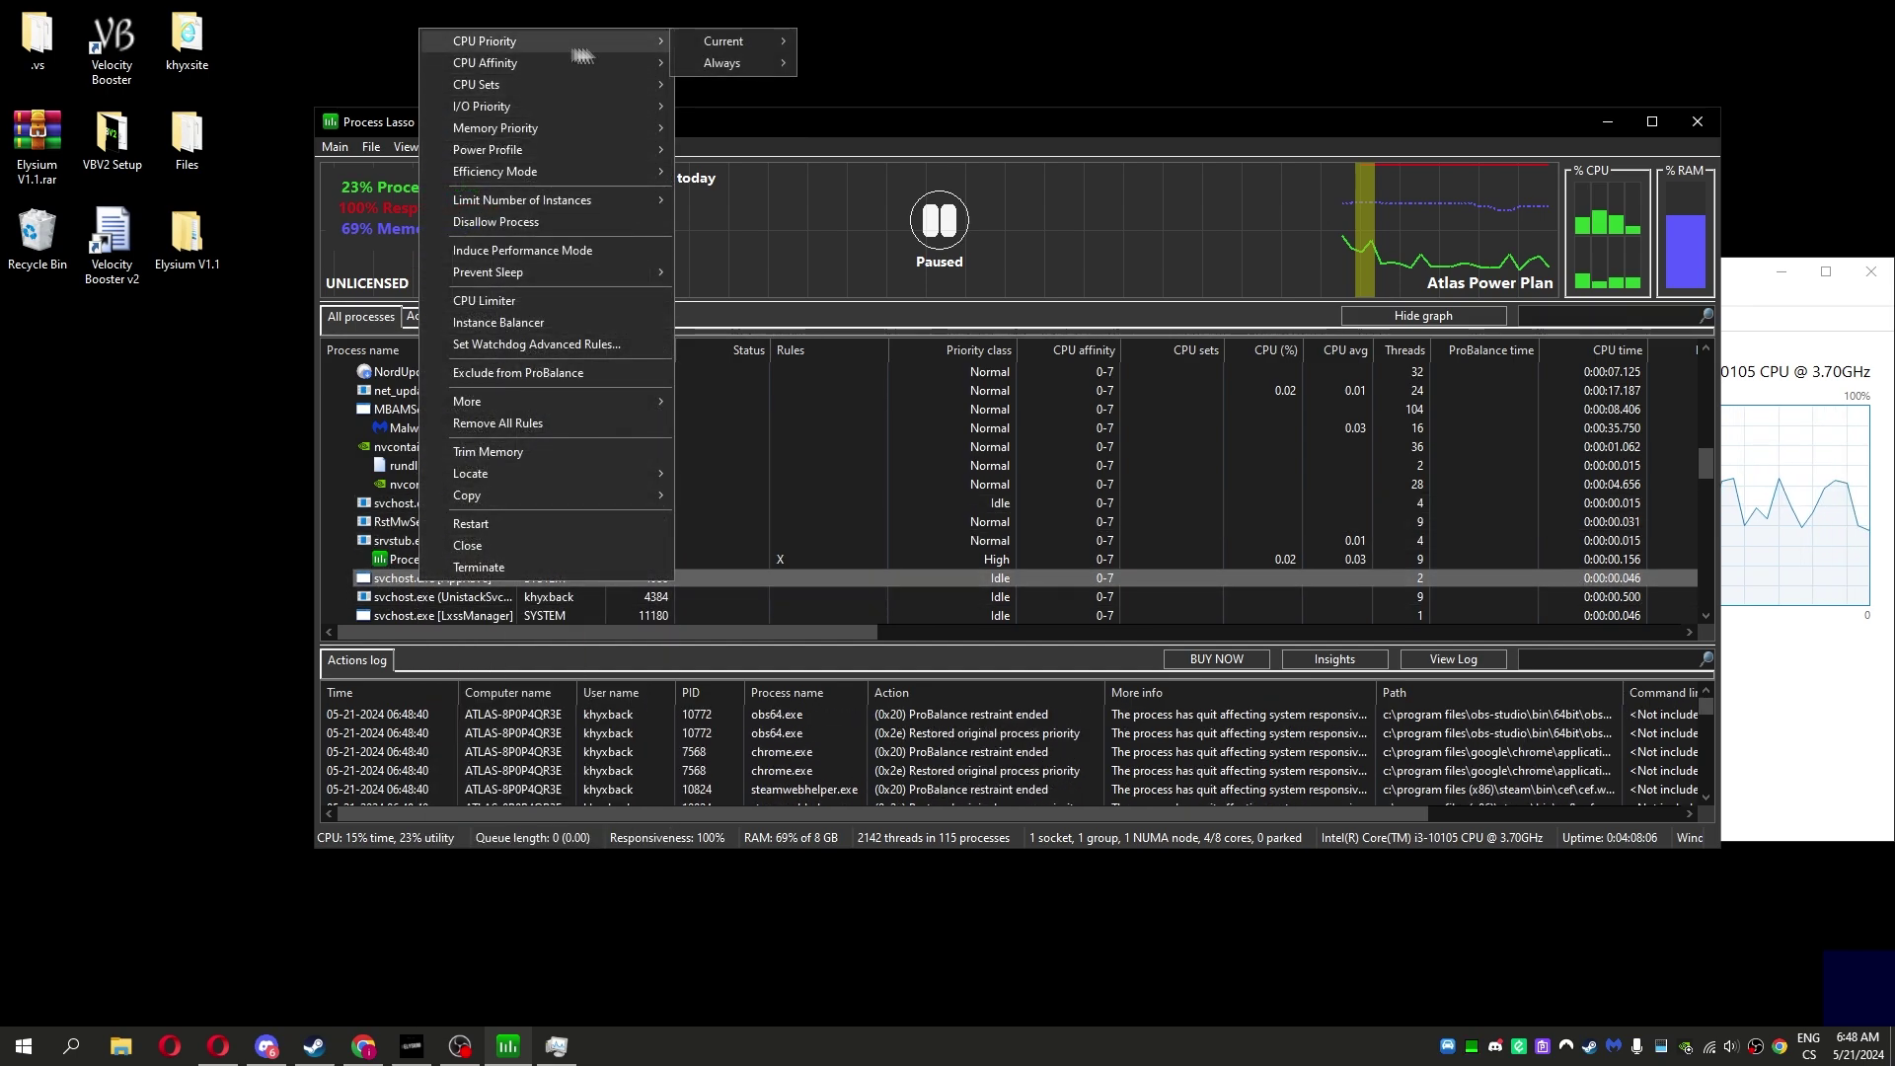
left_click(861, 230)
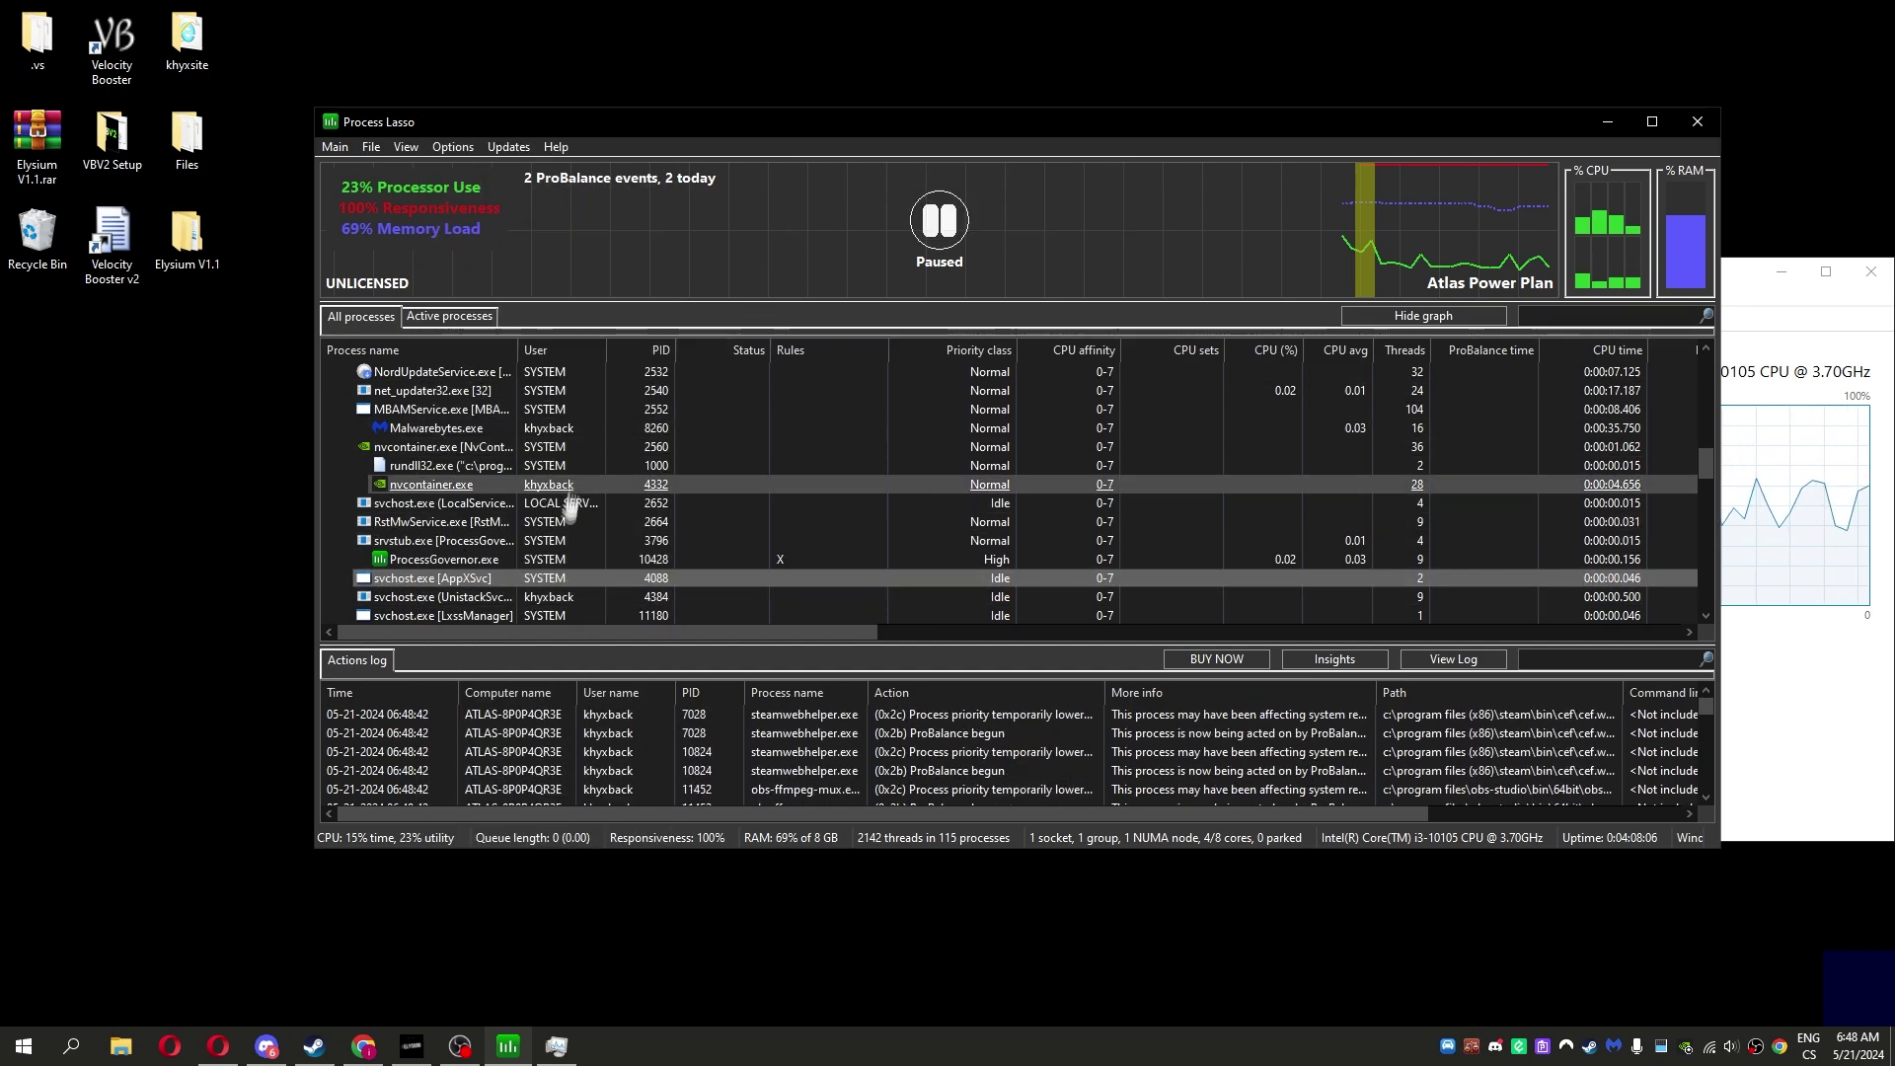
scroll(490, 533, "down", 2)
- Disable dynamic thread priority boosts for the UnistackSvc svchost and for lsass.exe
right_click(452, 485)
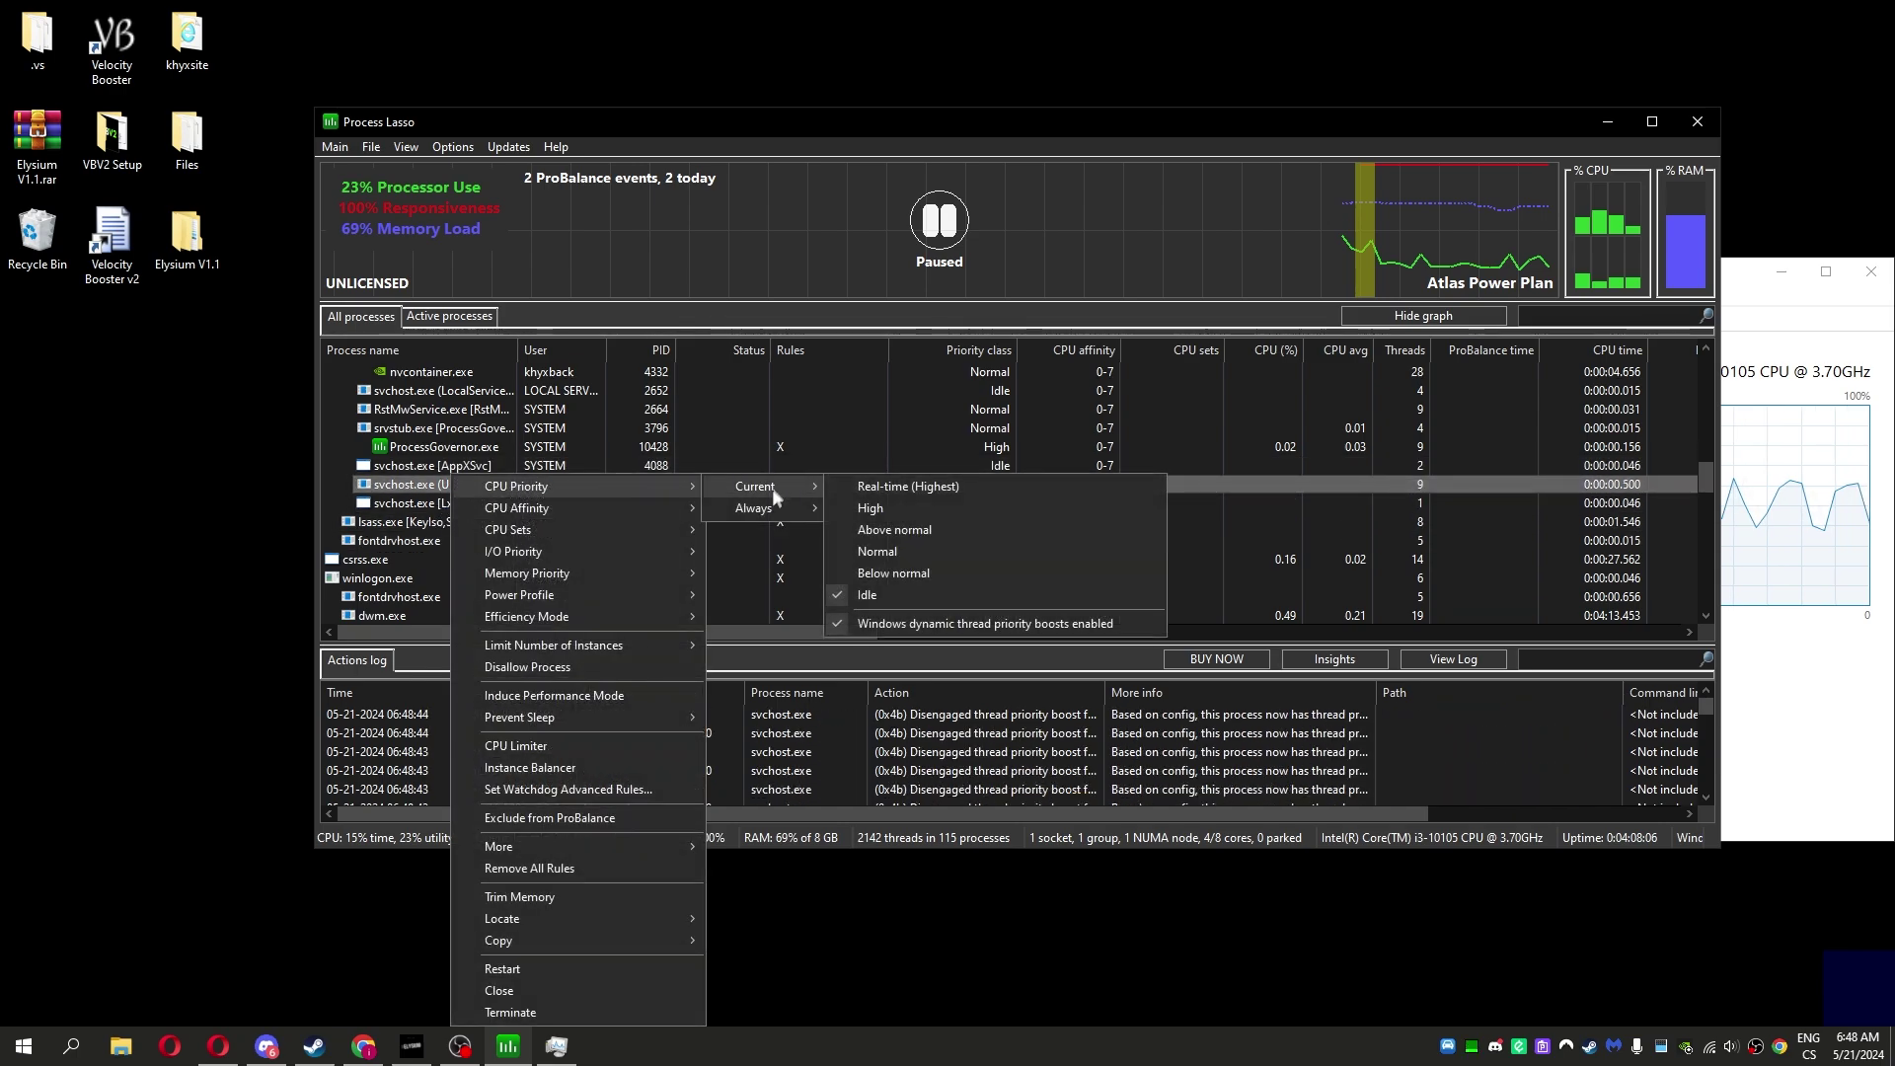
mouse_move(517, 486)
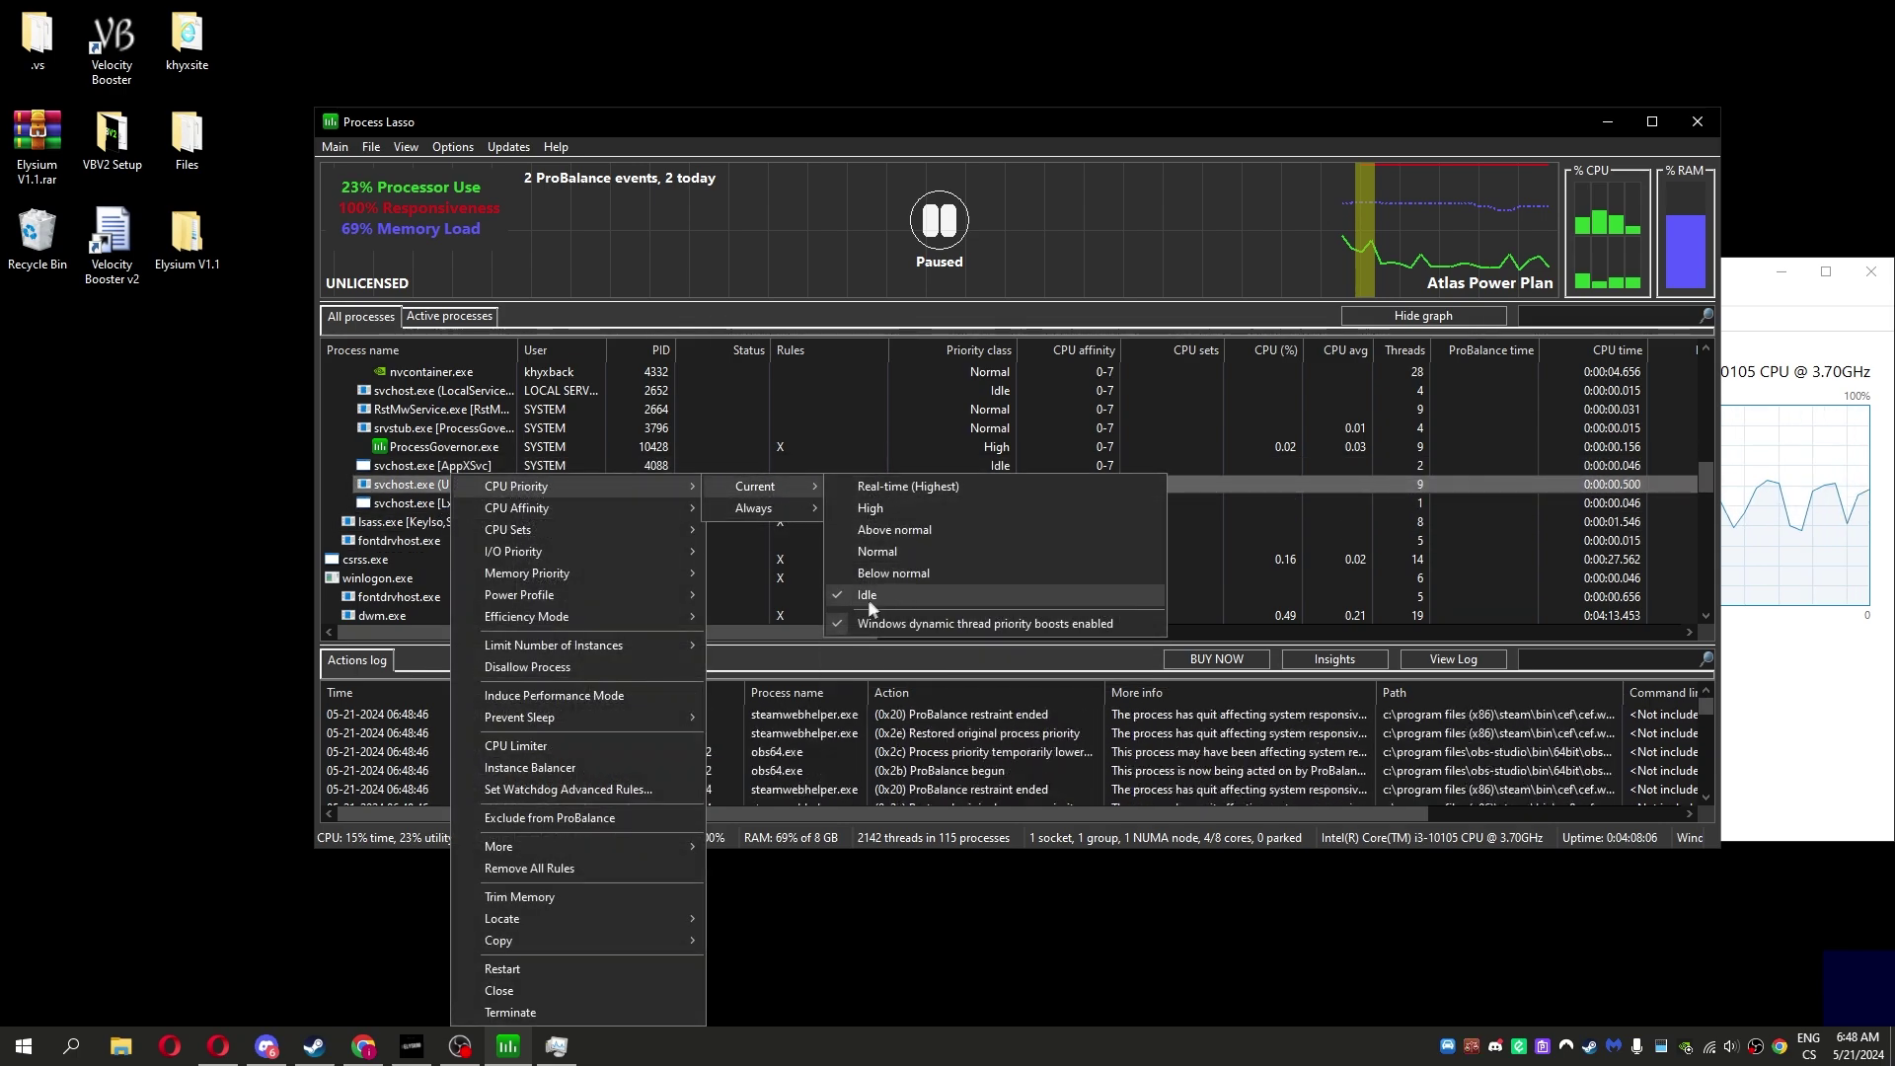
mouse_move(754, 508)
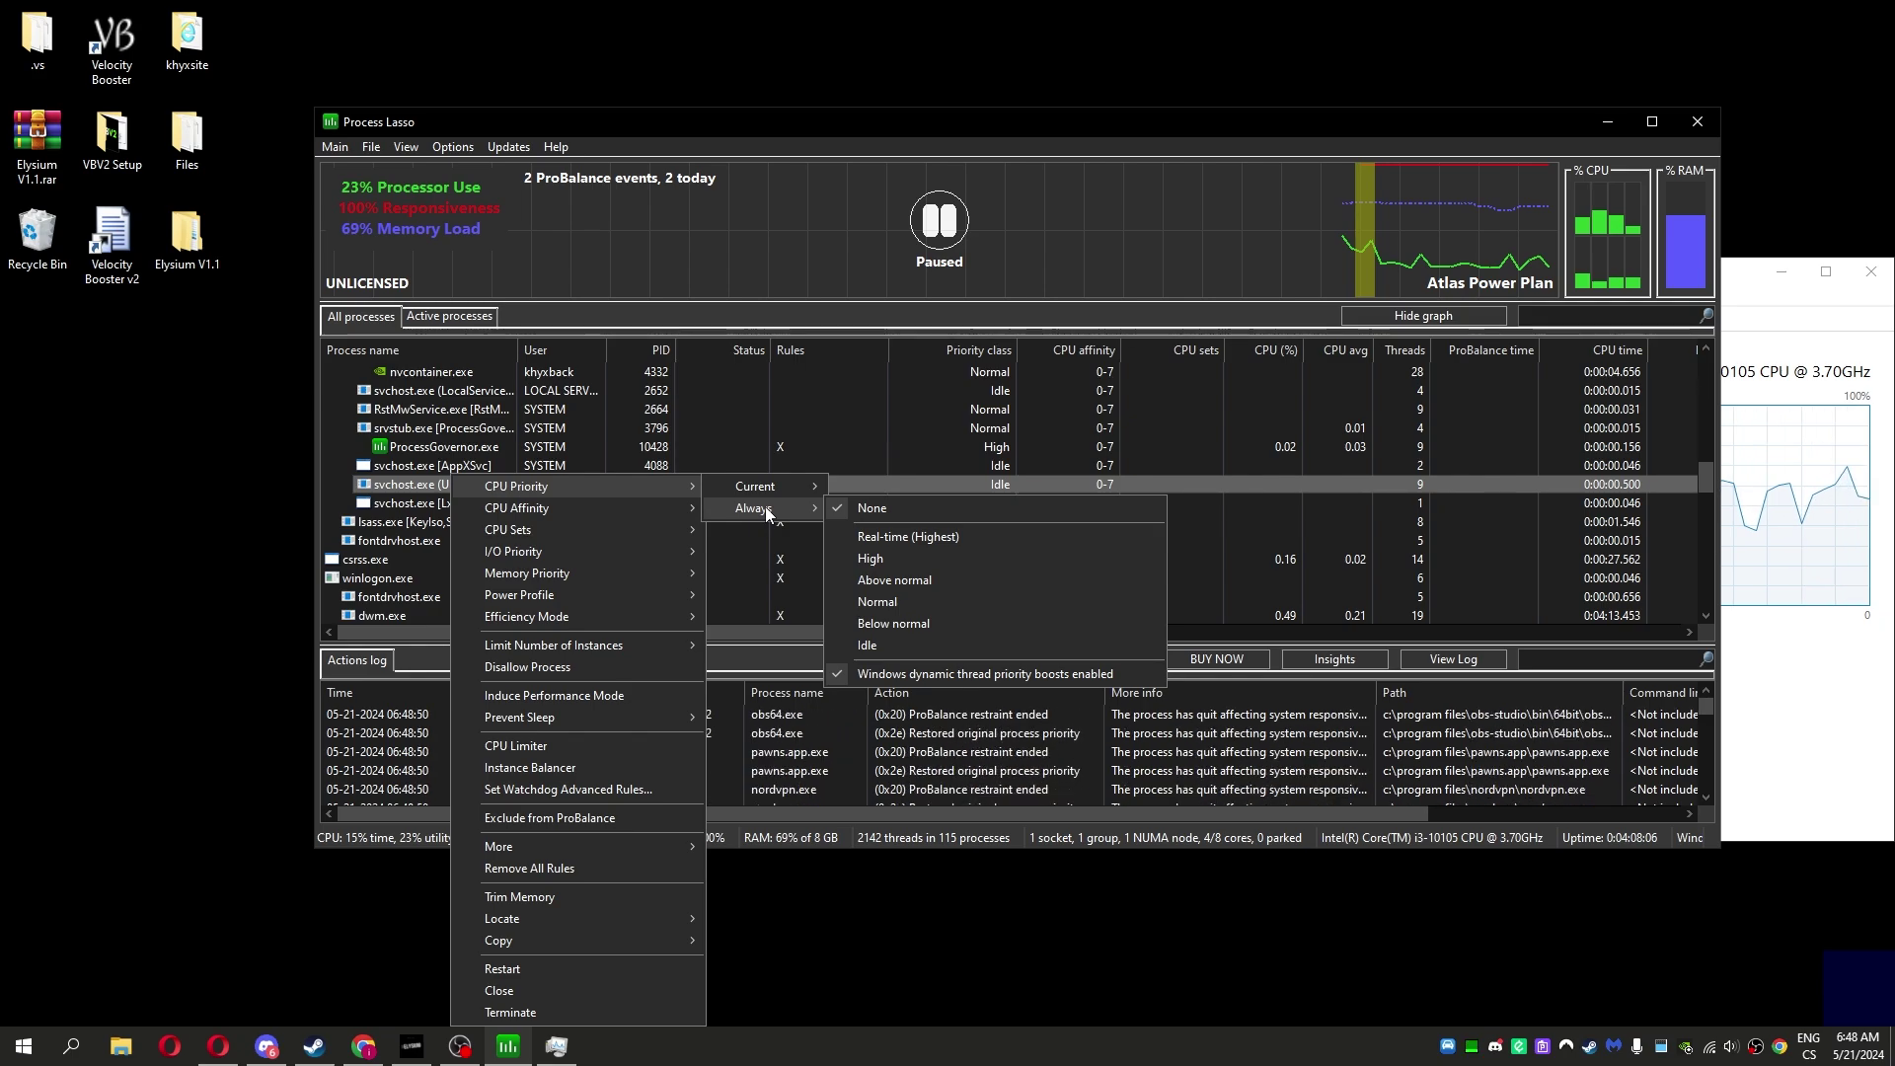
left_click(888, 674)
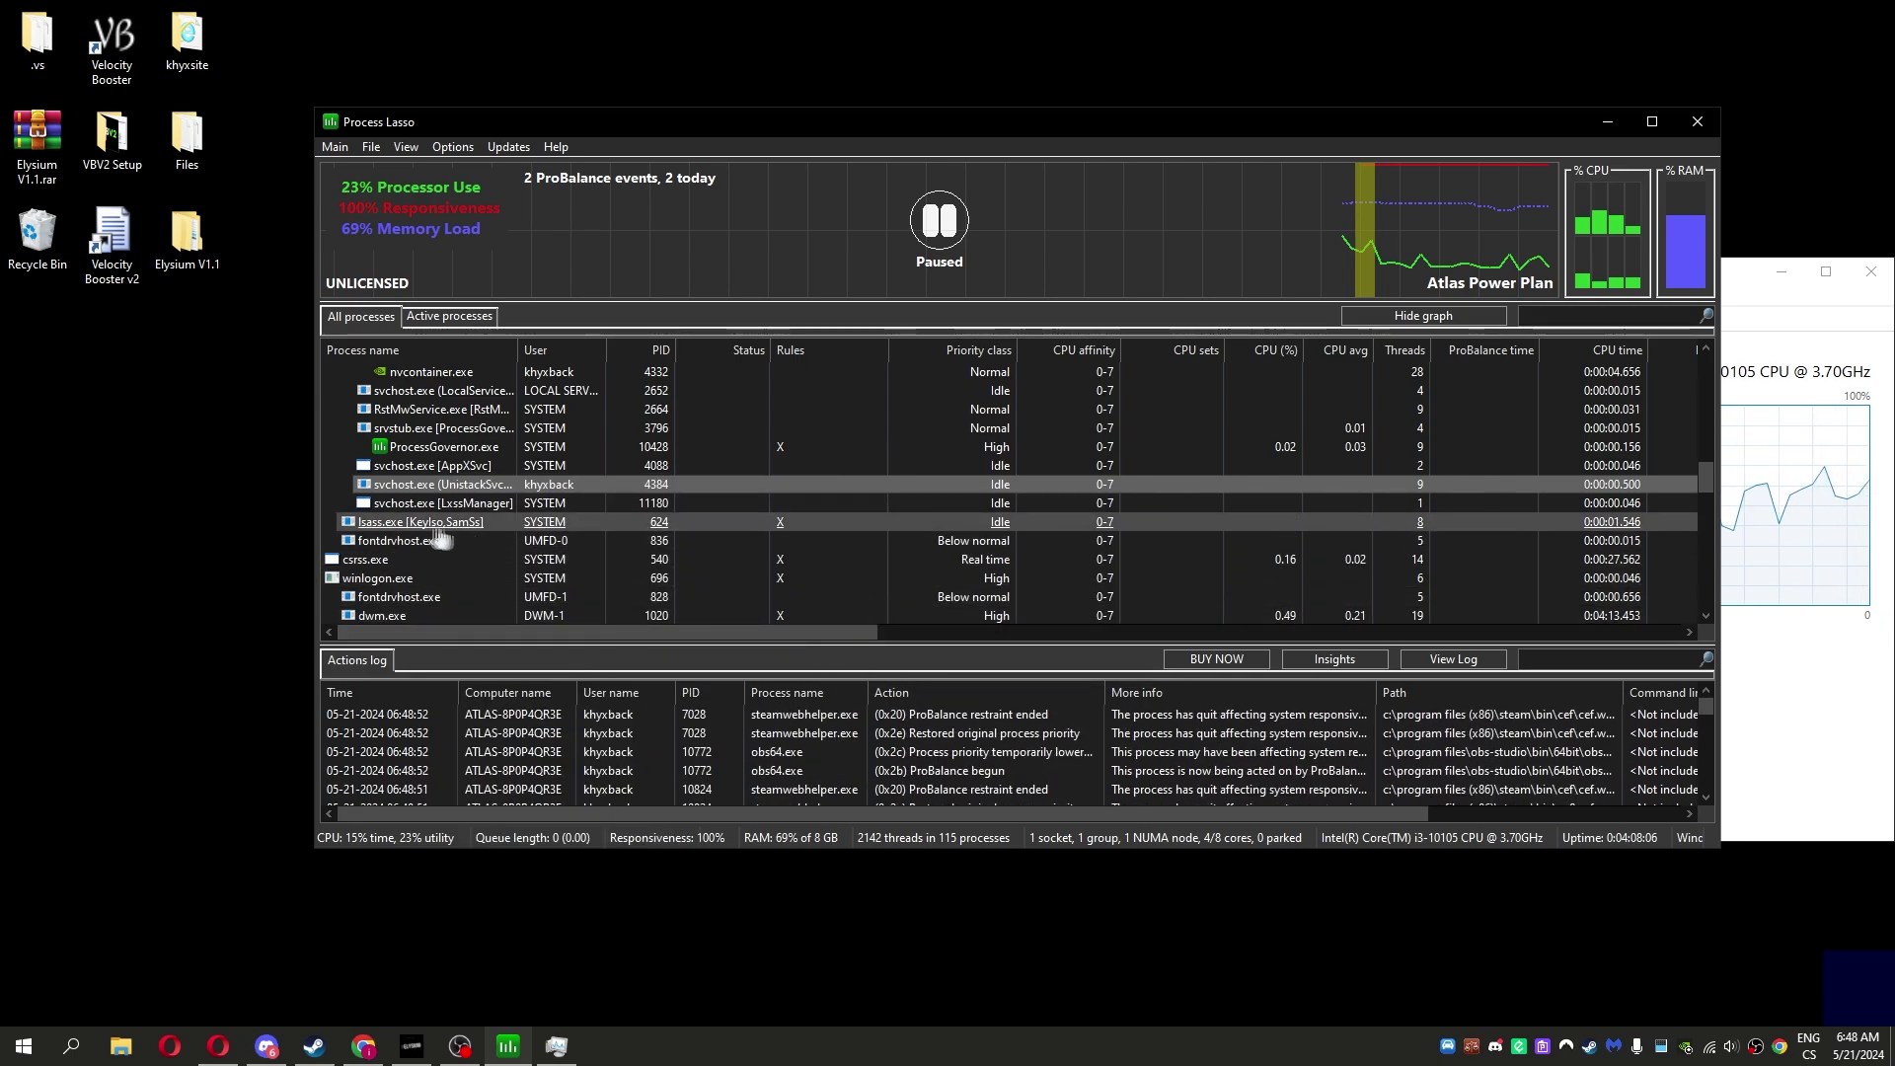
right_click(408, 504)
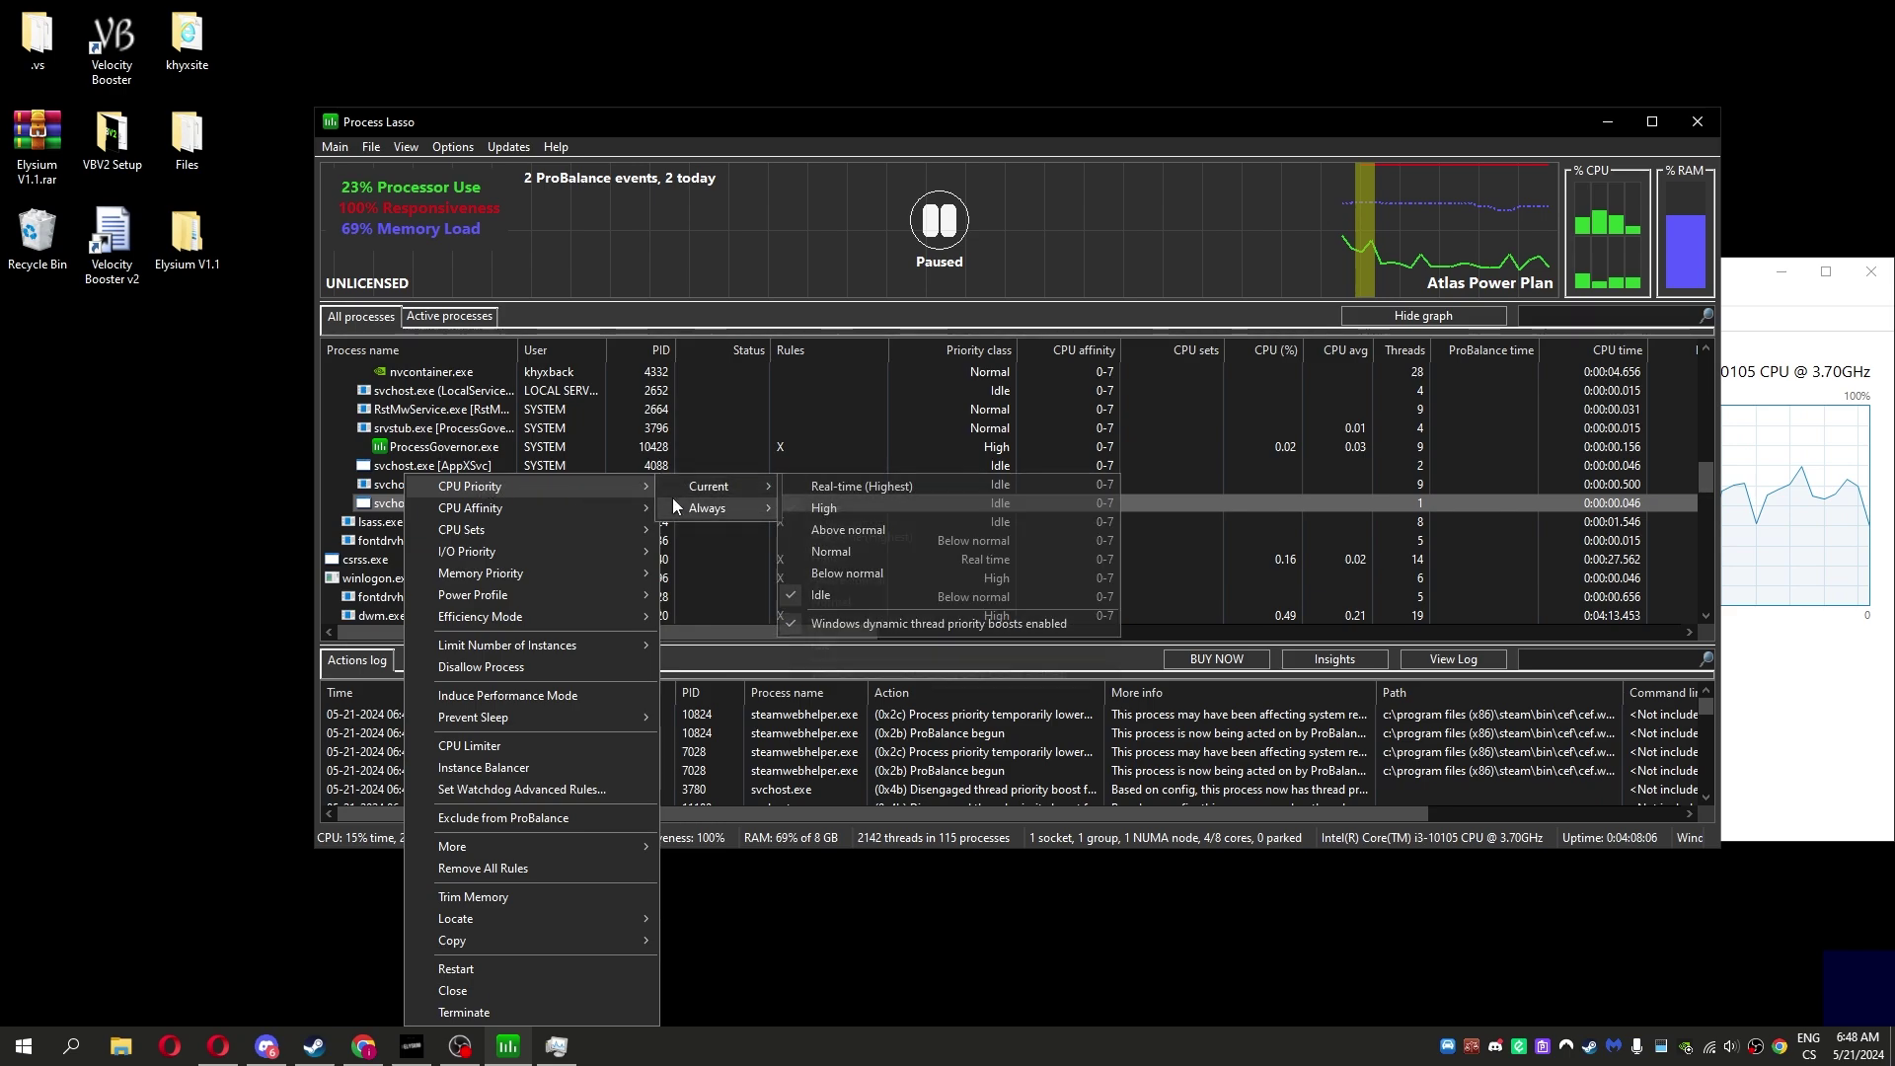
left_click(397, 526)
right_click(408, 533)
scroll(424, 488, "down", 5)
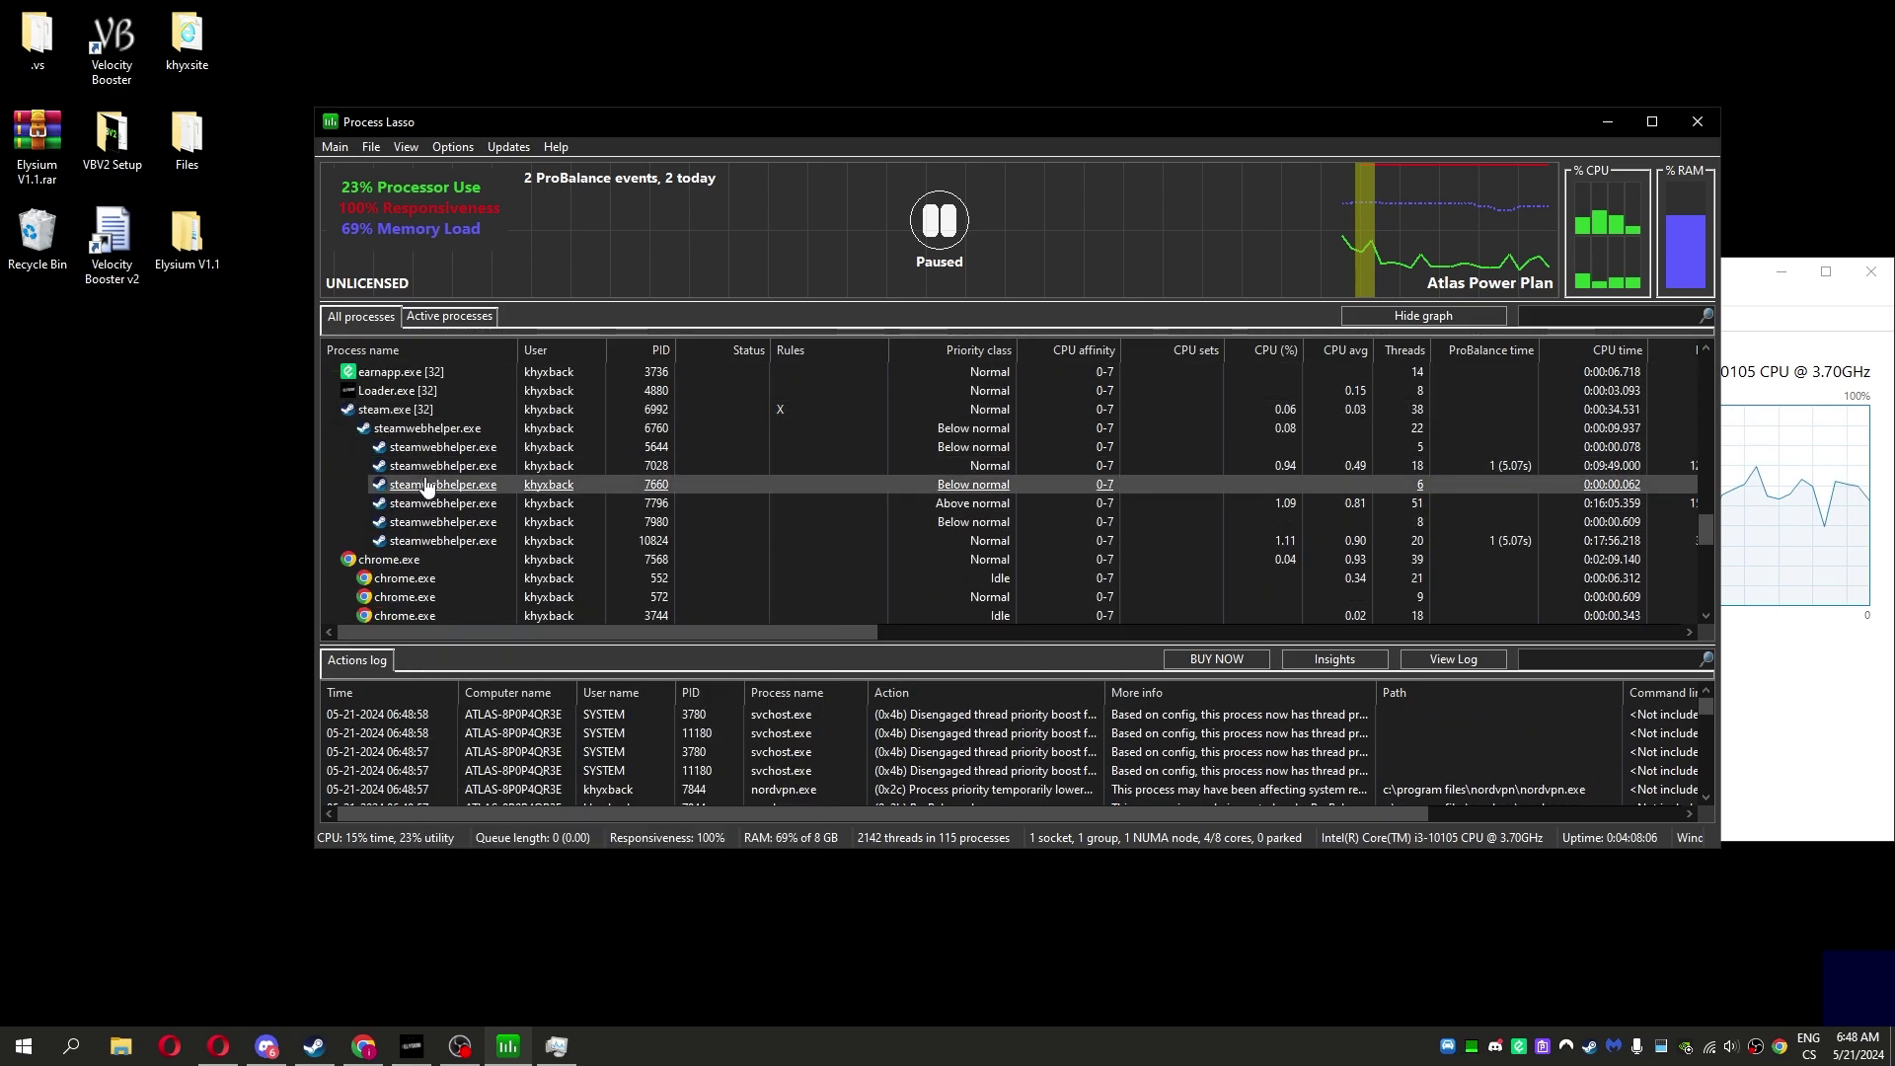
scroll(414, 488, "up", 5)
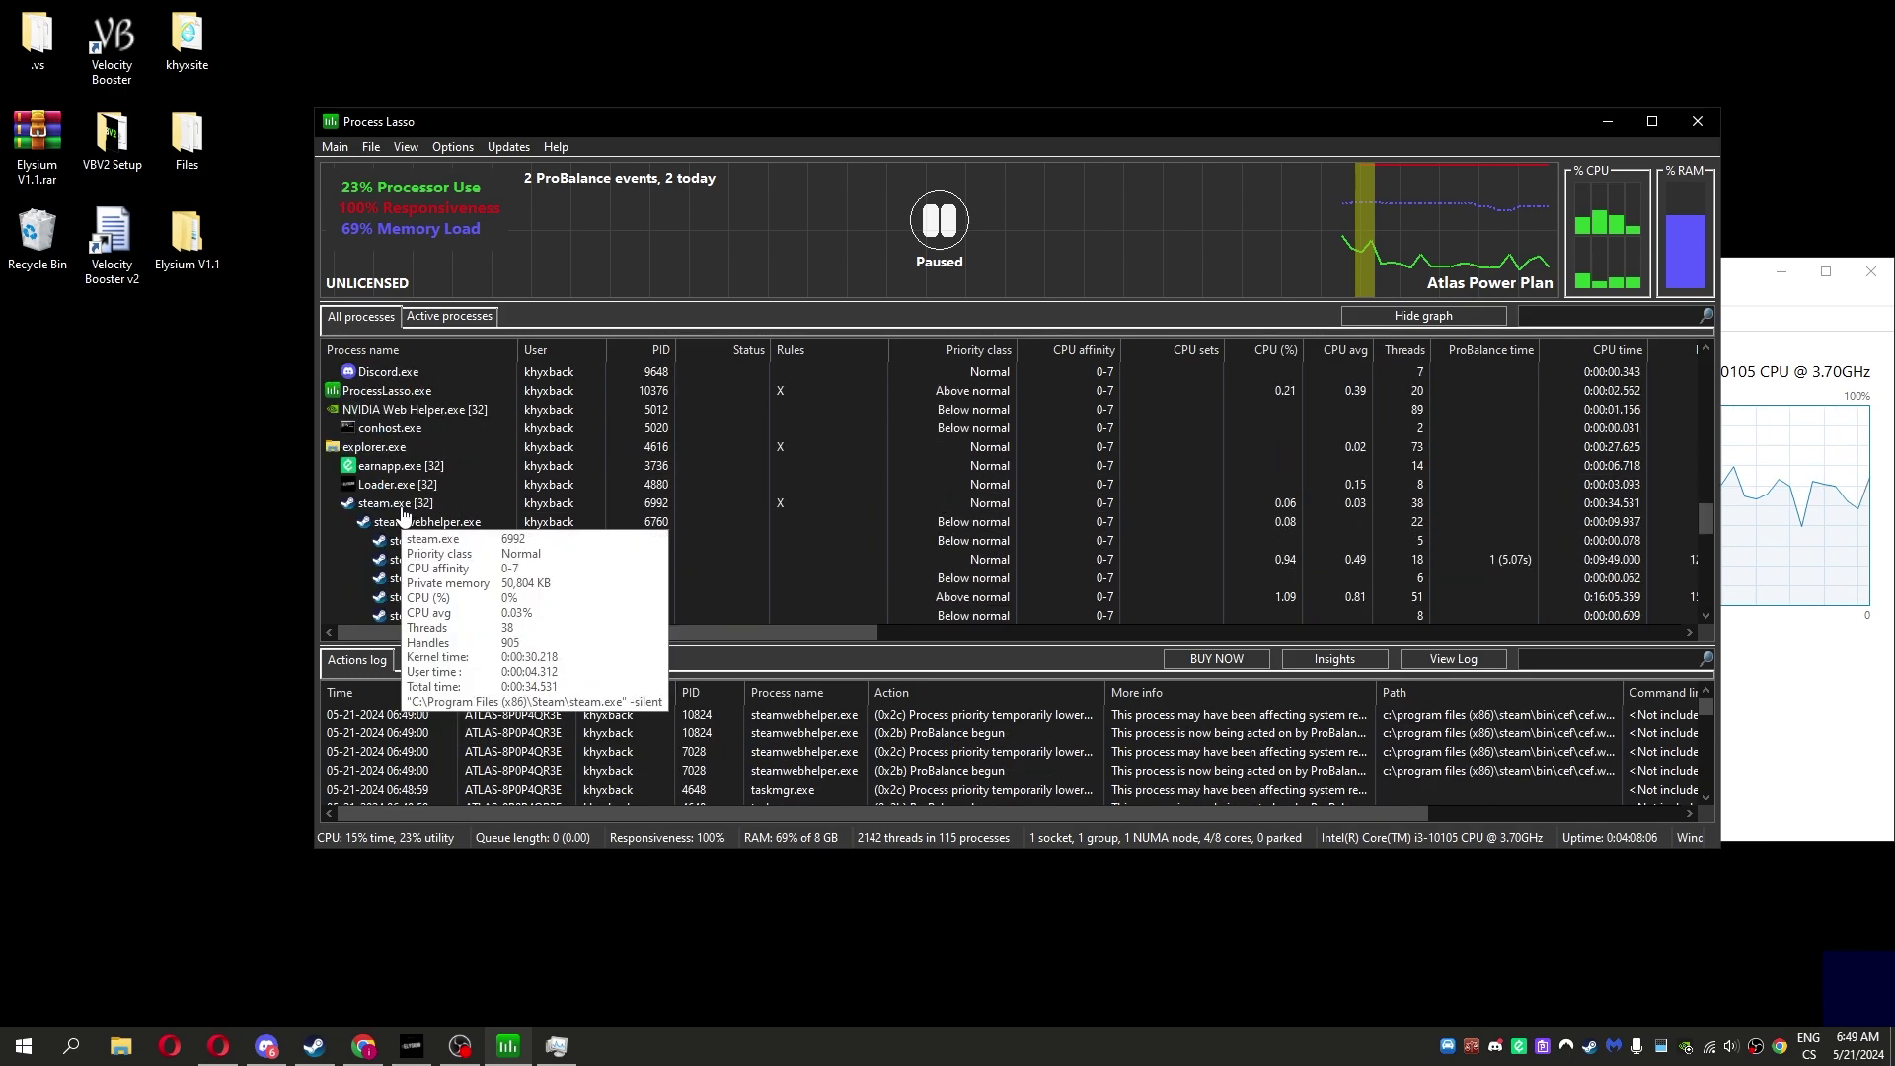
right_click(398, 456)
mouse_move(463, 469)
mouse_move(702, 489)
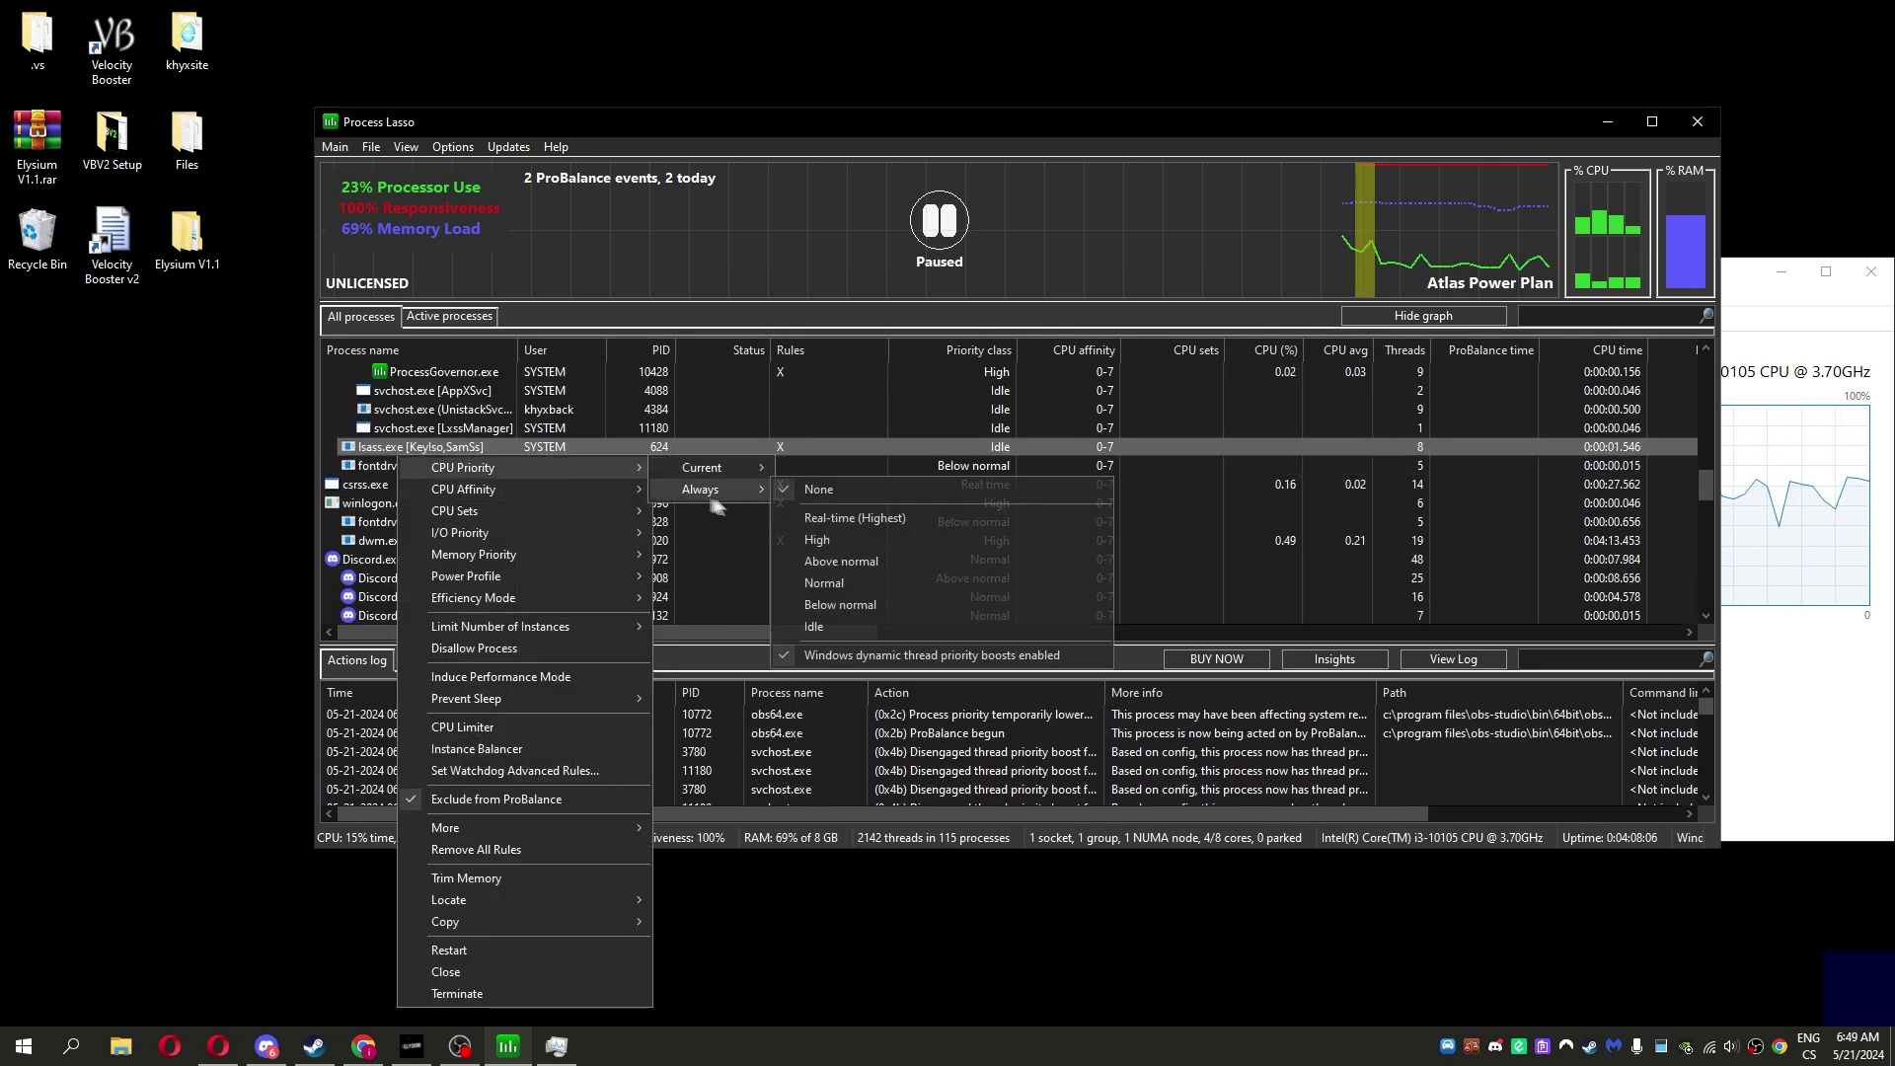
left_click(873, 654)
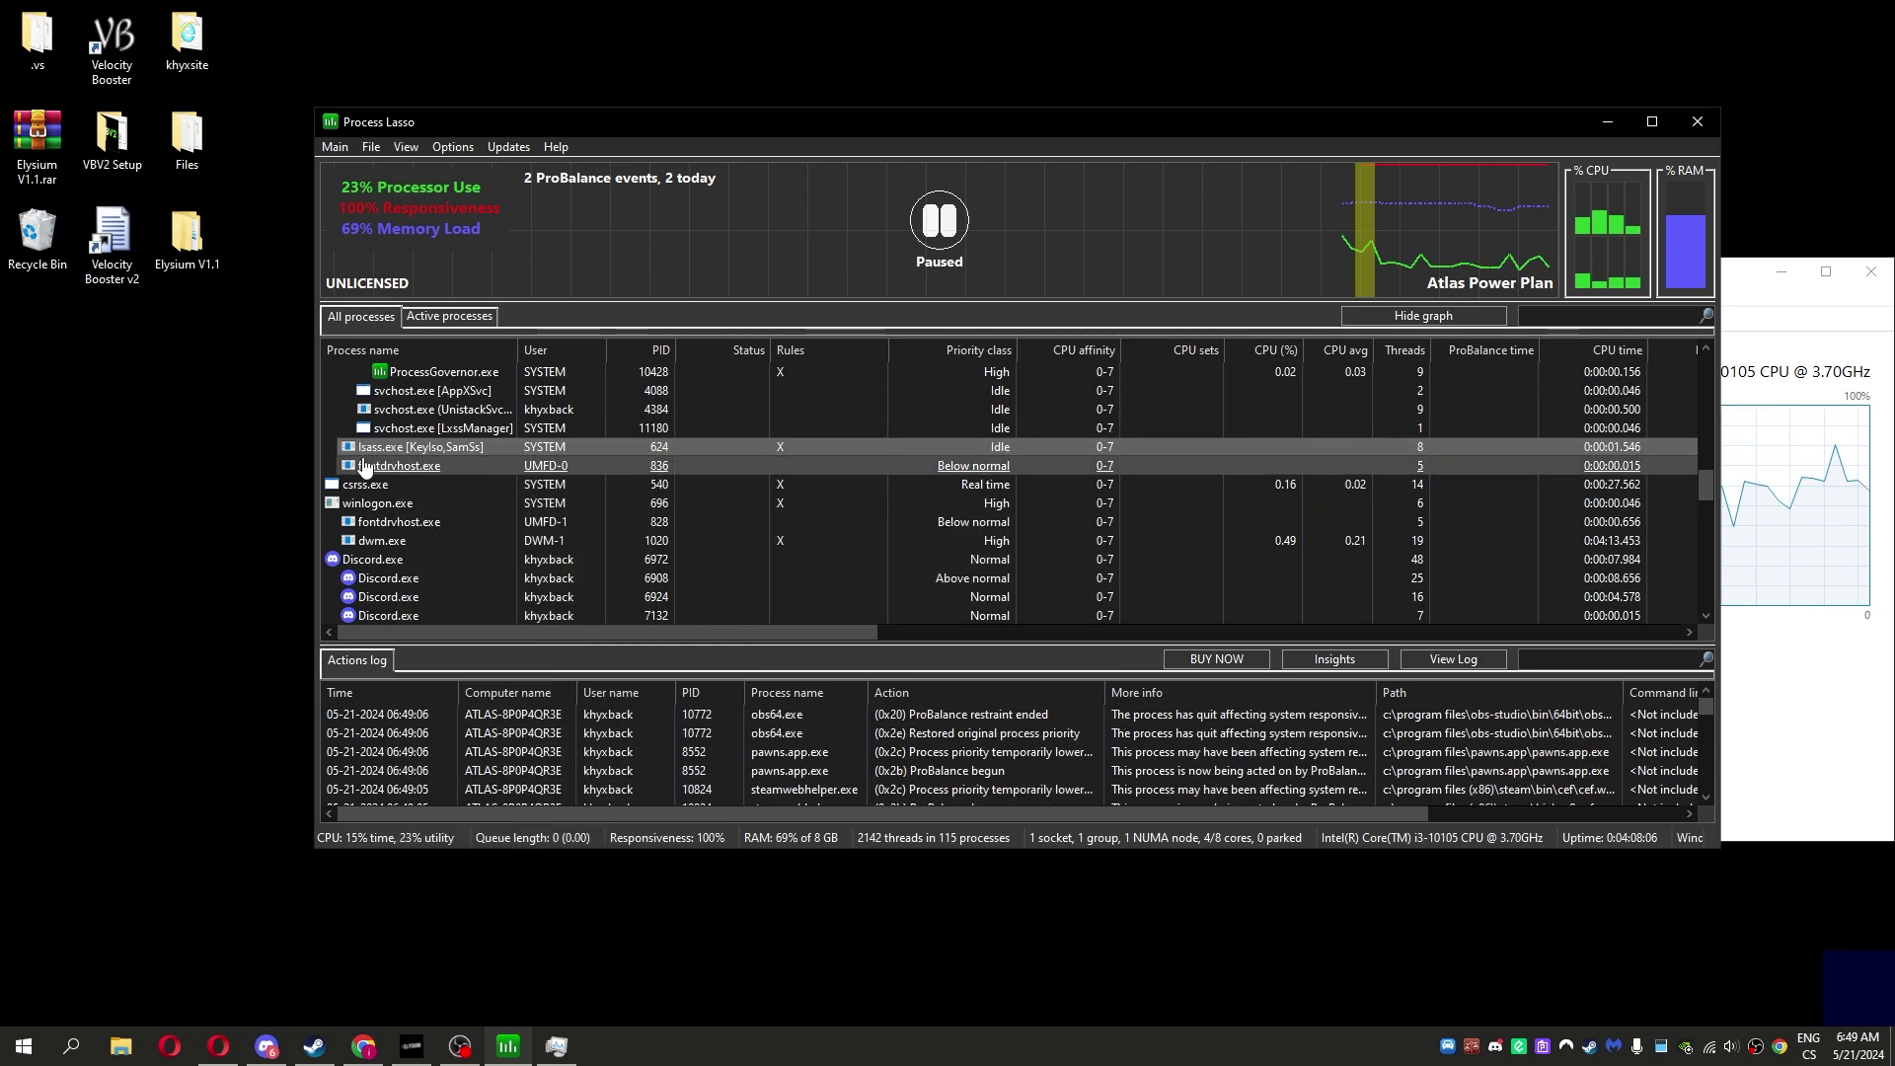
- Browse dwm.exe and csrss.exe in Active processes, then bring up explorer.exe's options in the full tree
left_click(448, 315)
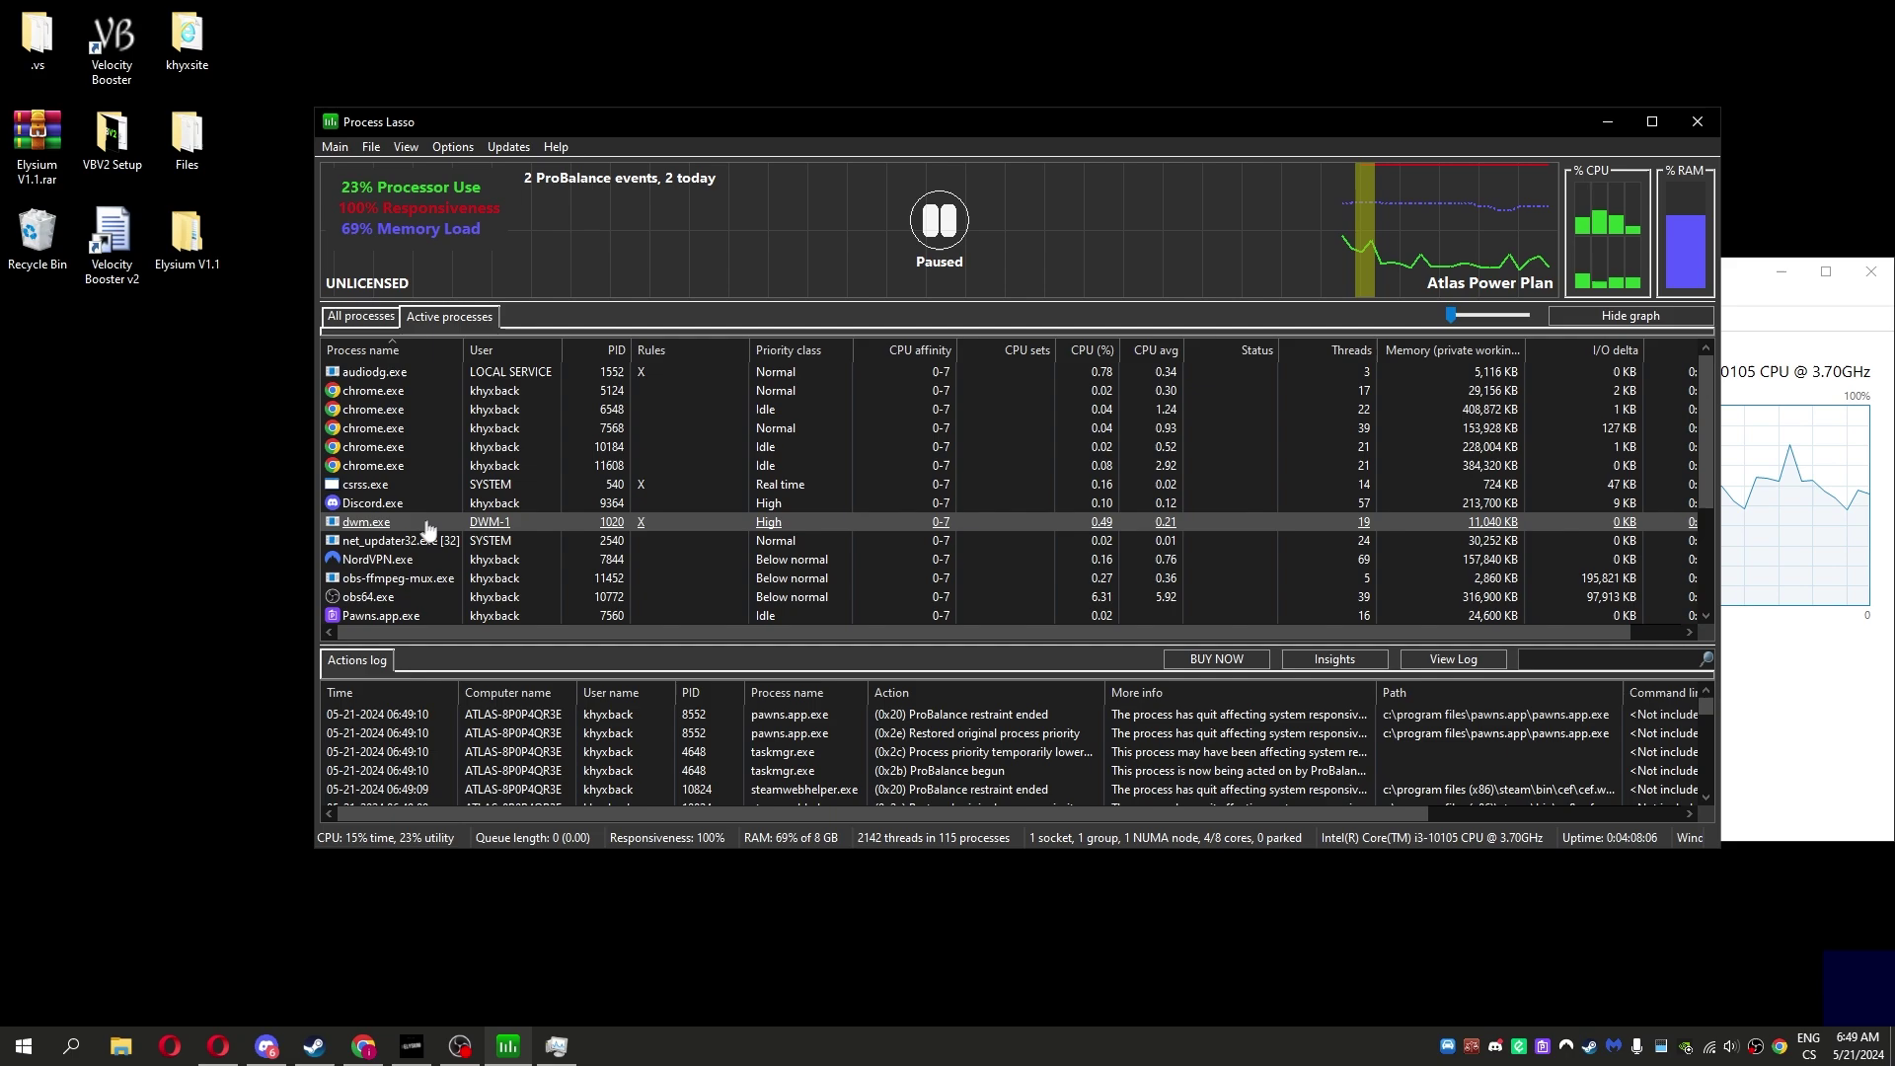
right_click(406, 528)
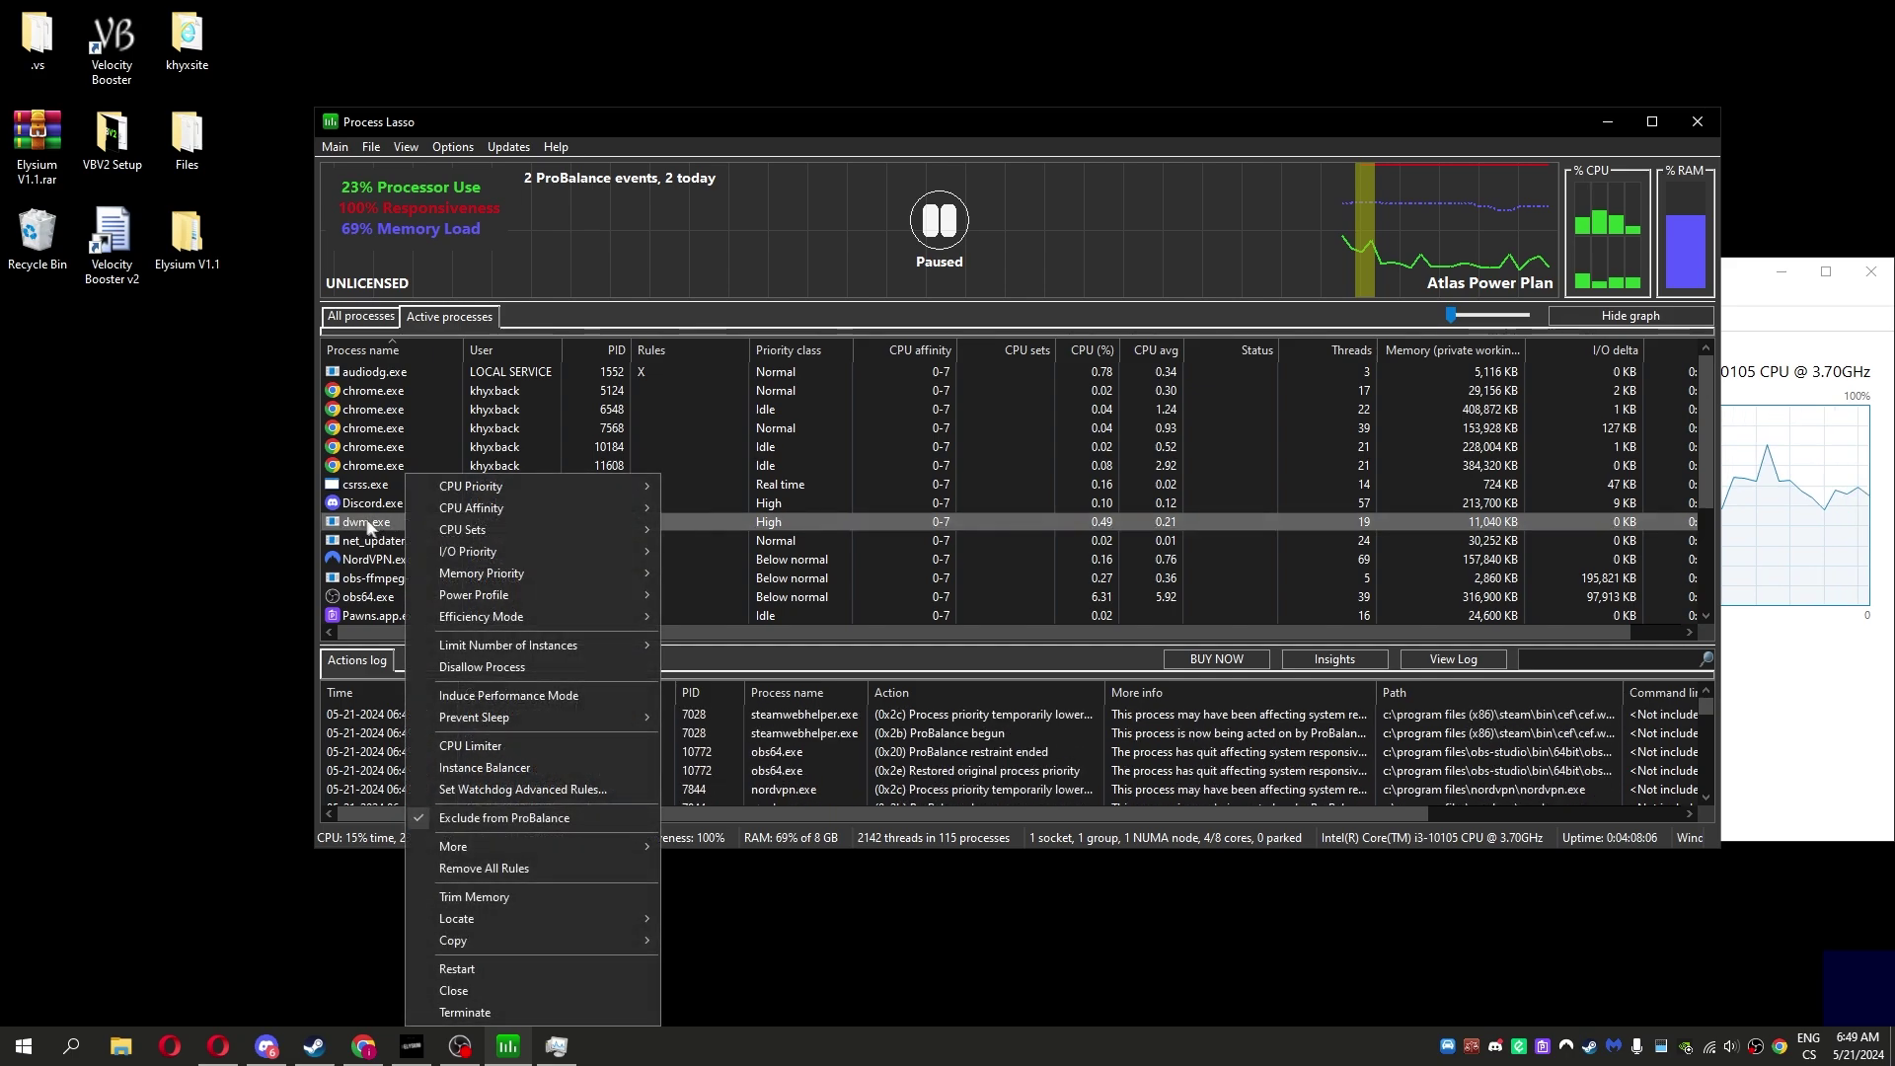
left_click(370, 482)
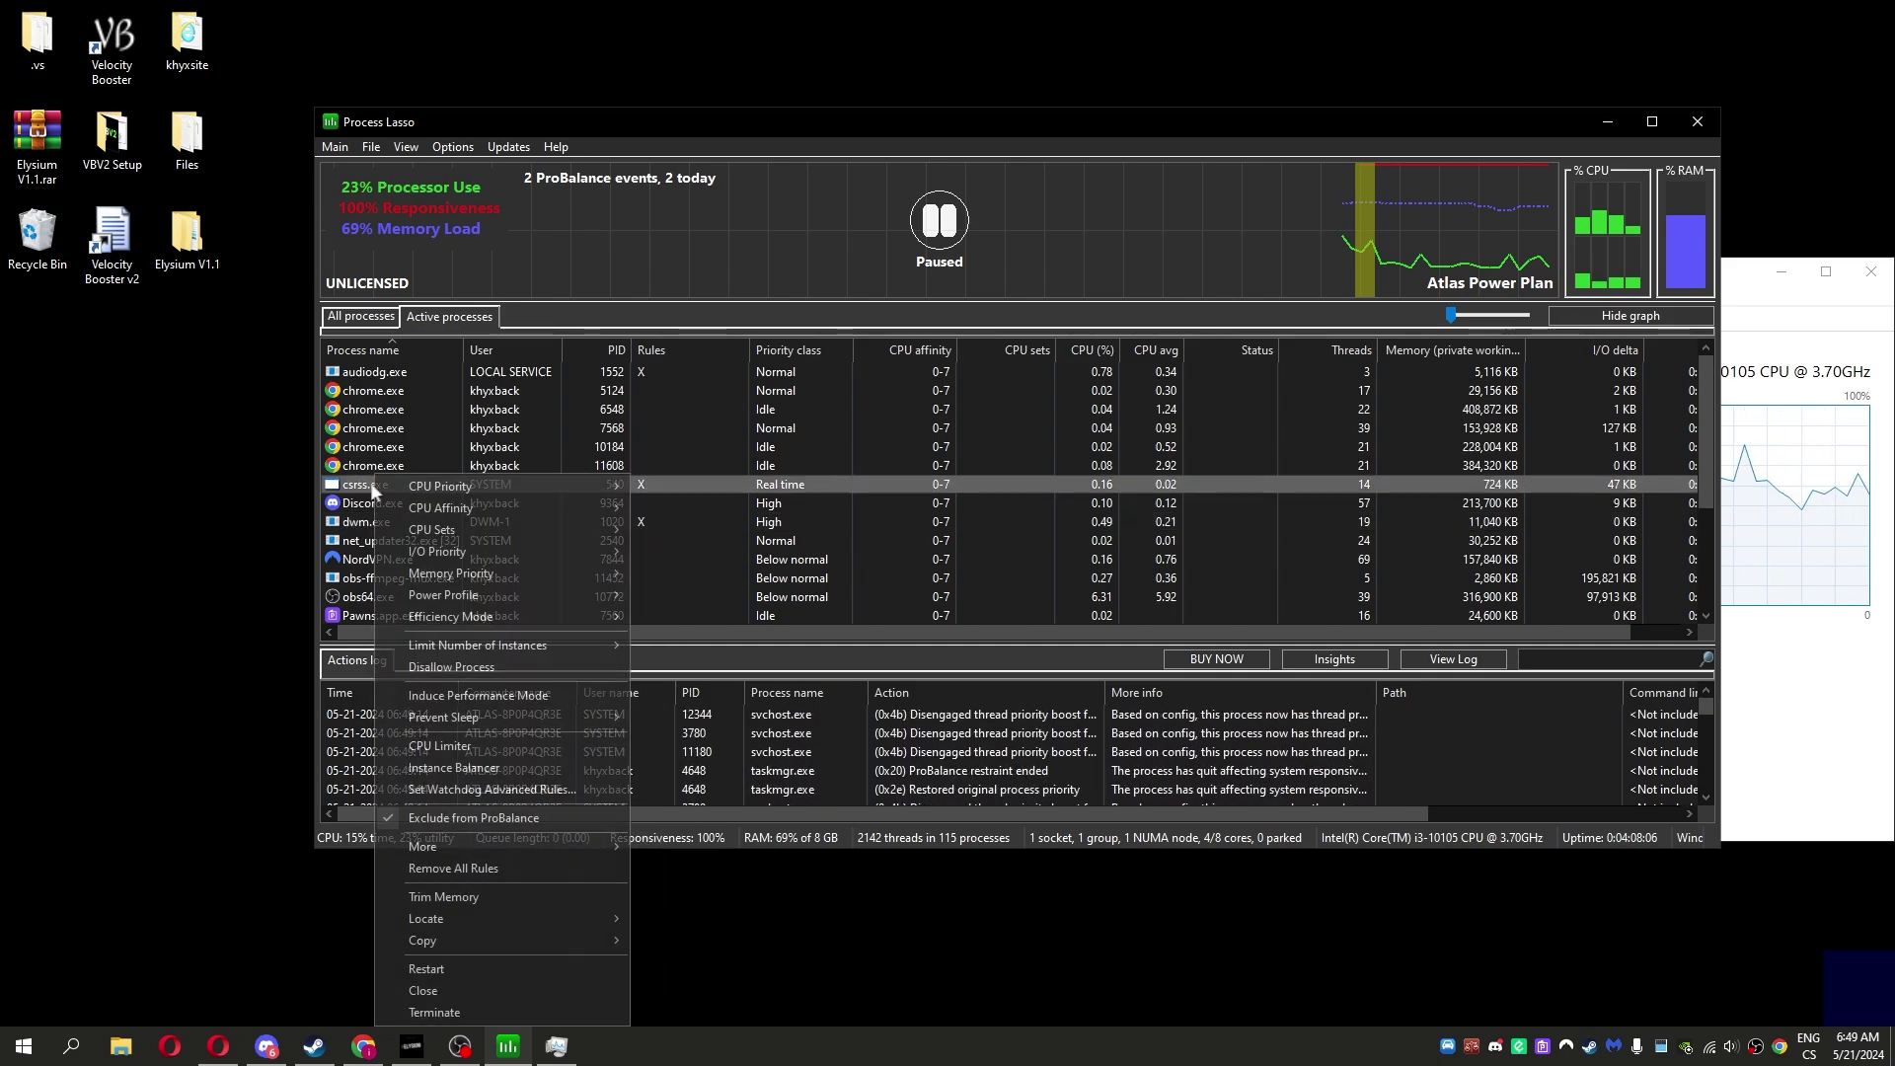
scroll(428, 544, "down", 2)
scroll(428, 545, "down", 1)
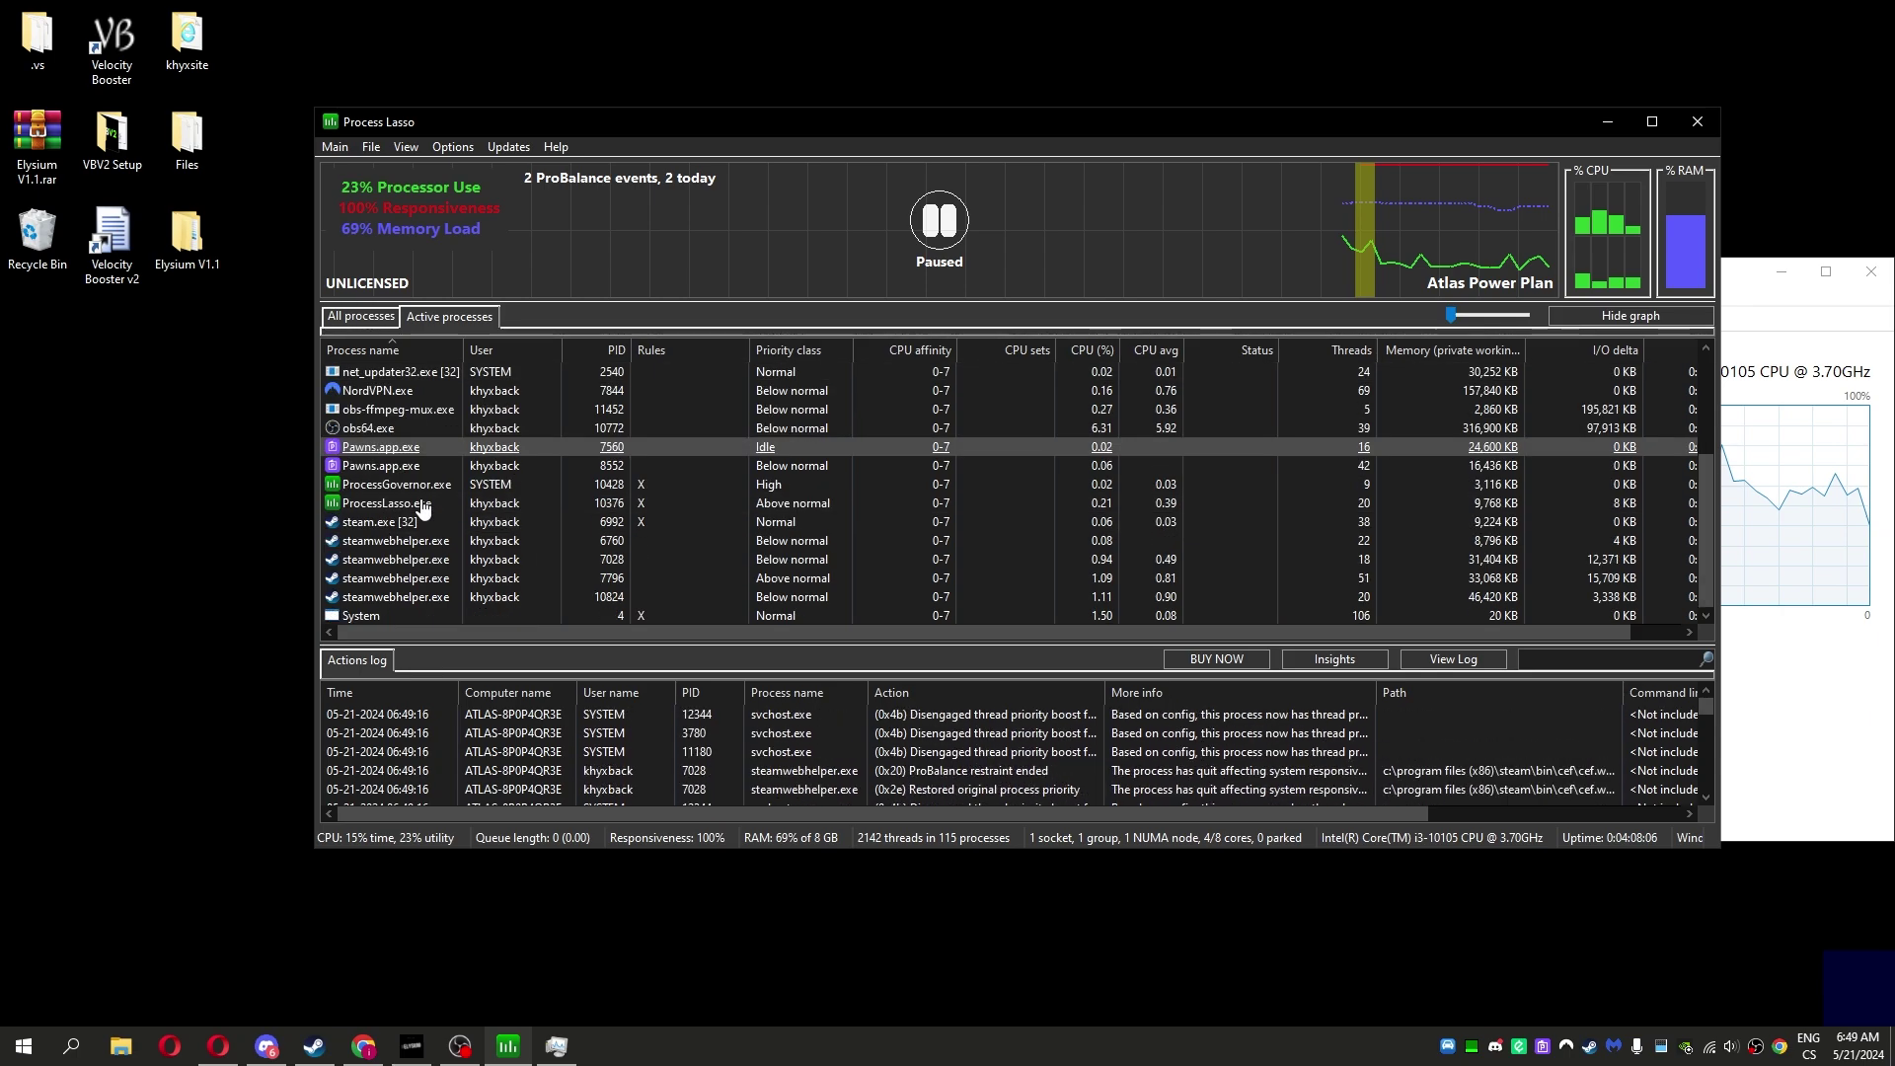
key("ctrl+Tab")
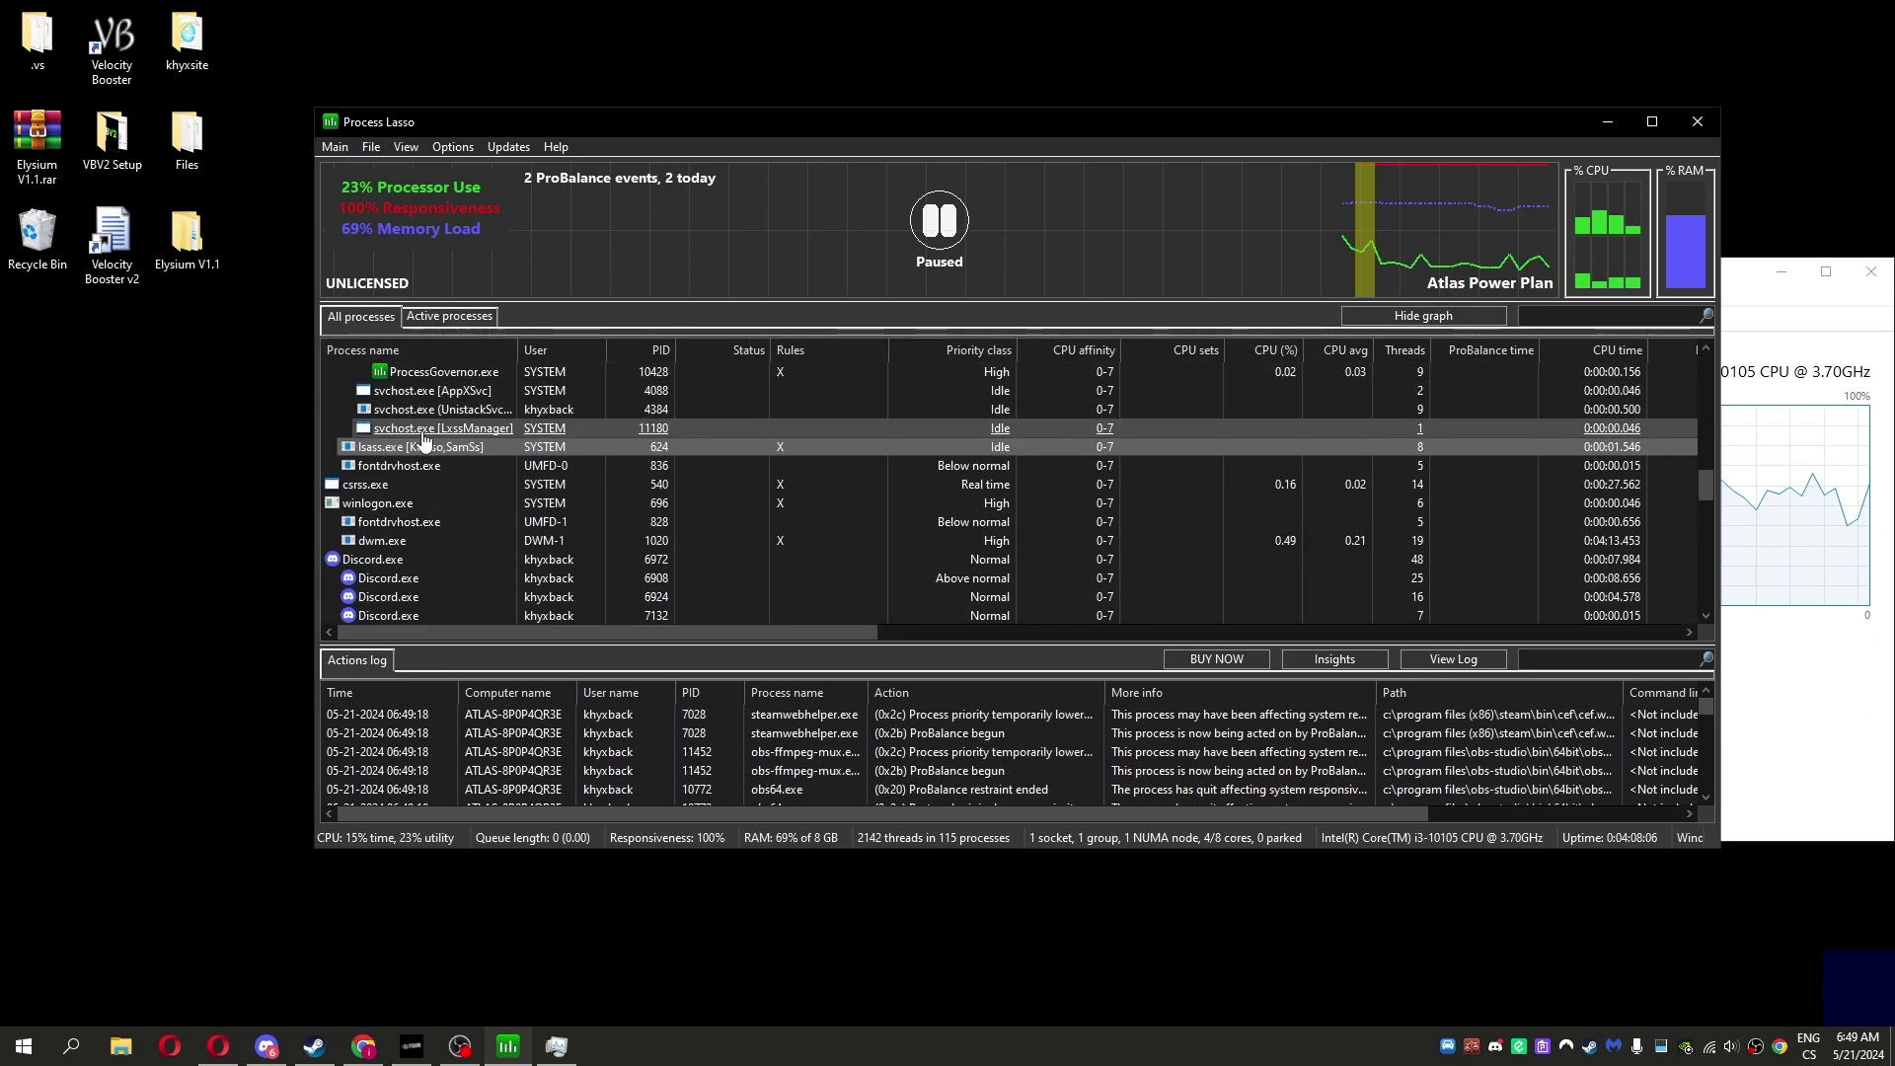
right_click(389, 375)
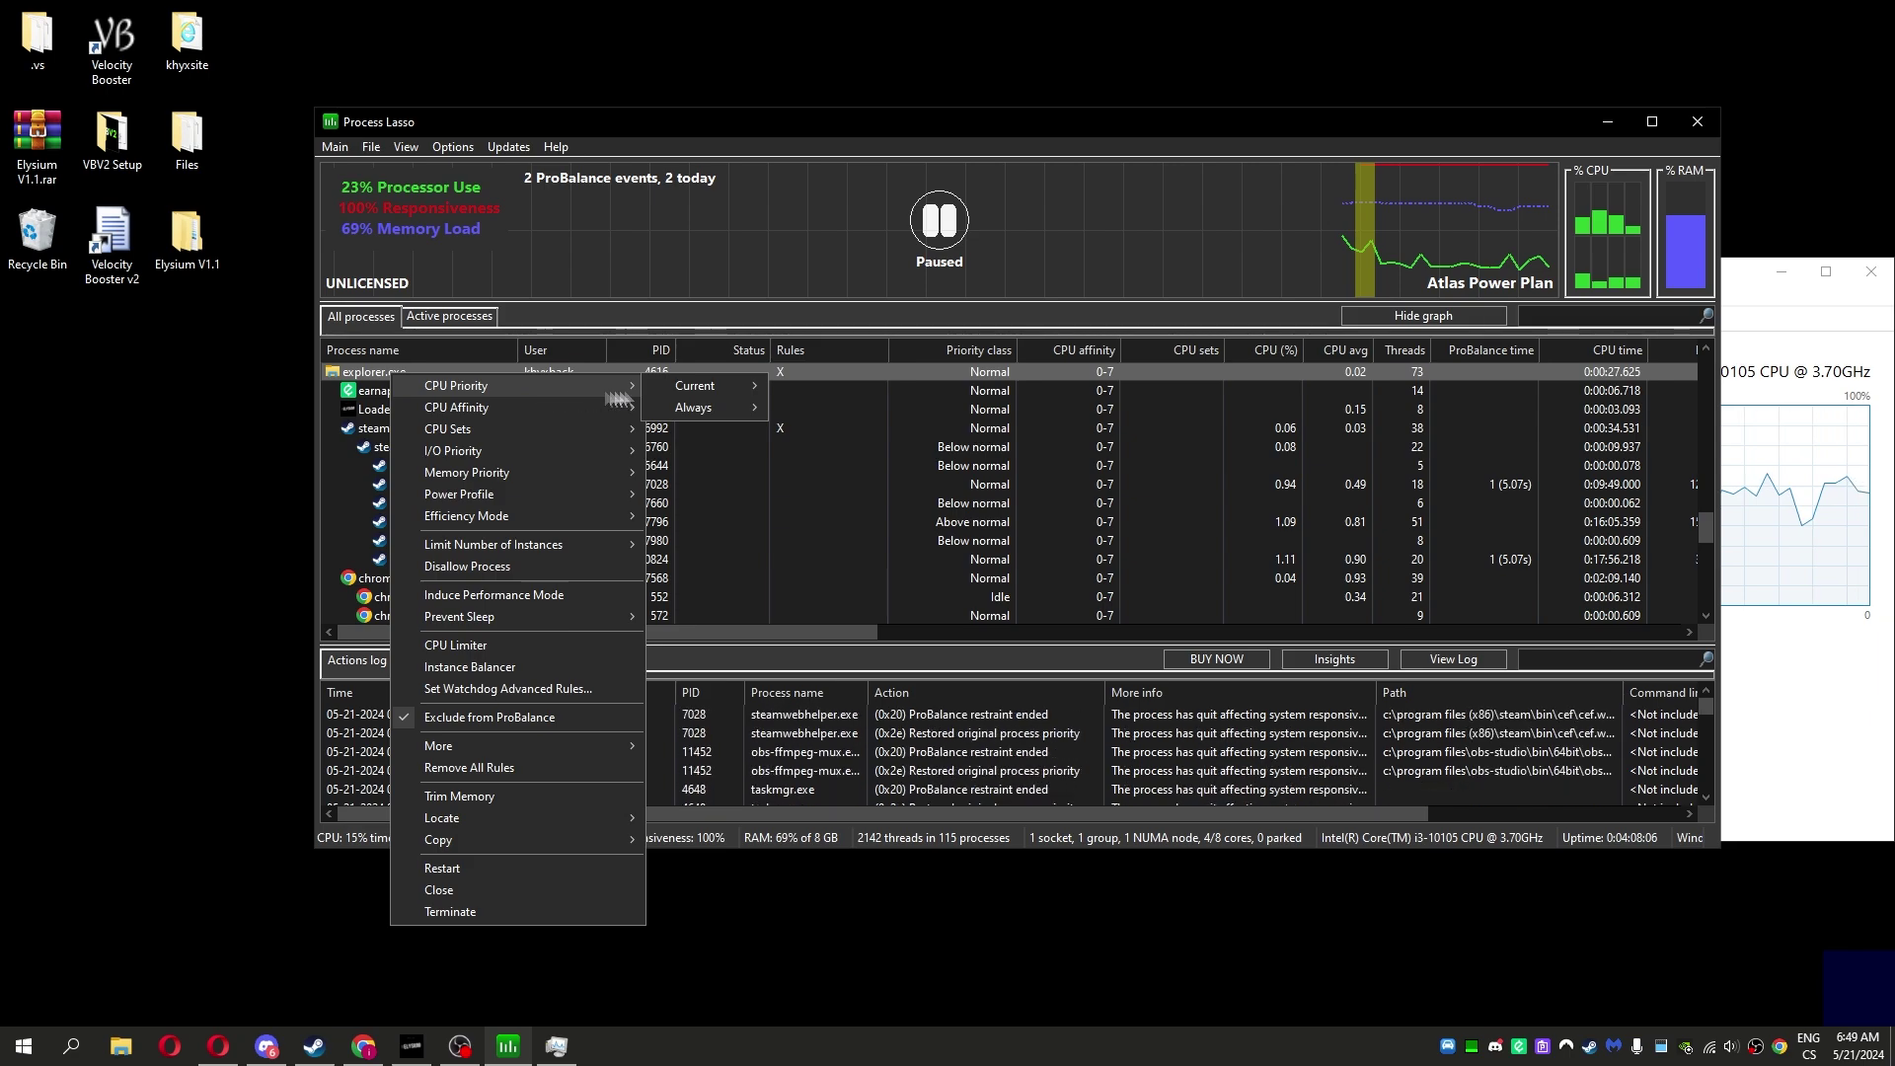
mouse_move(489, 408)
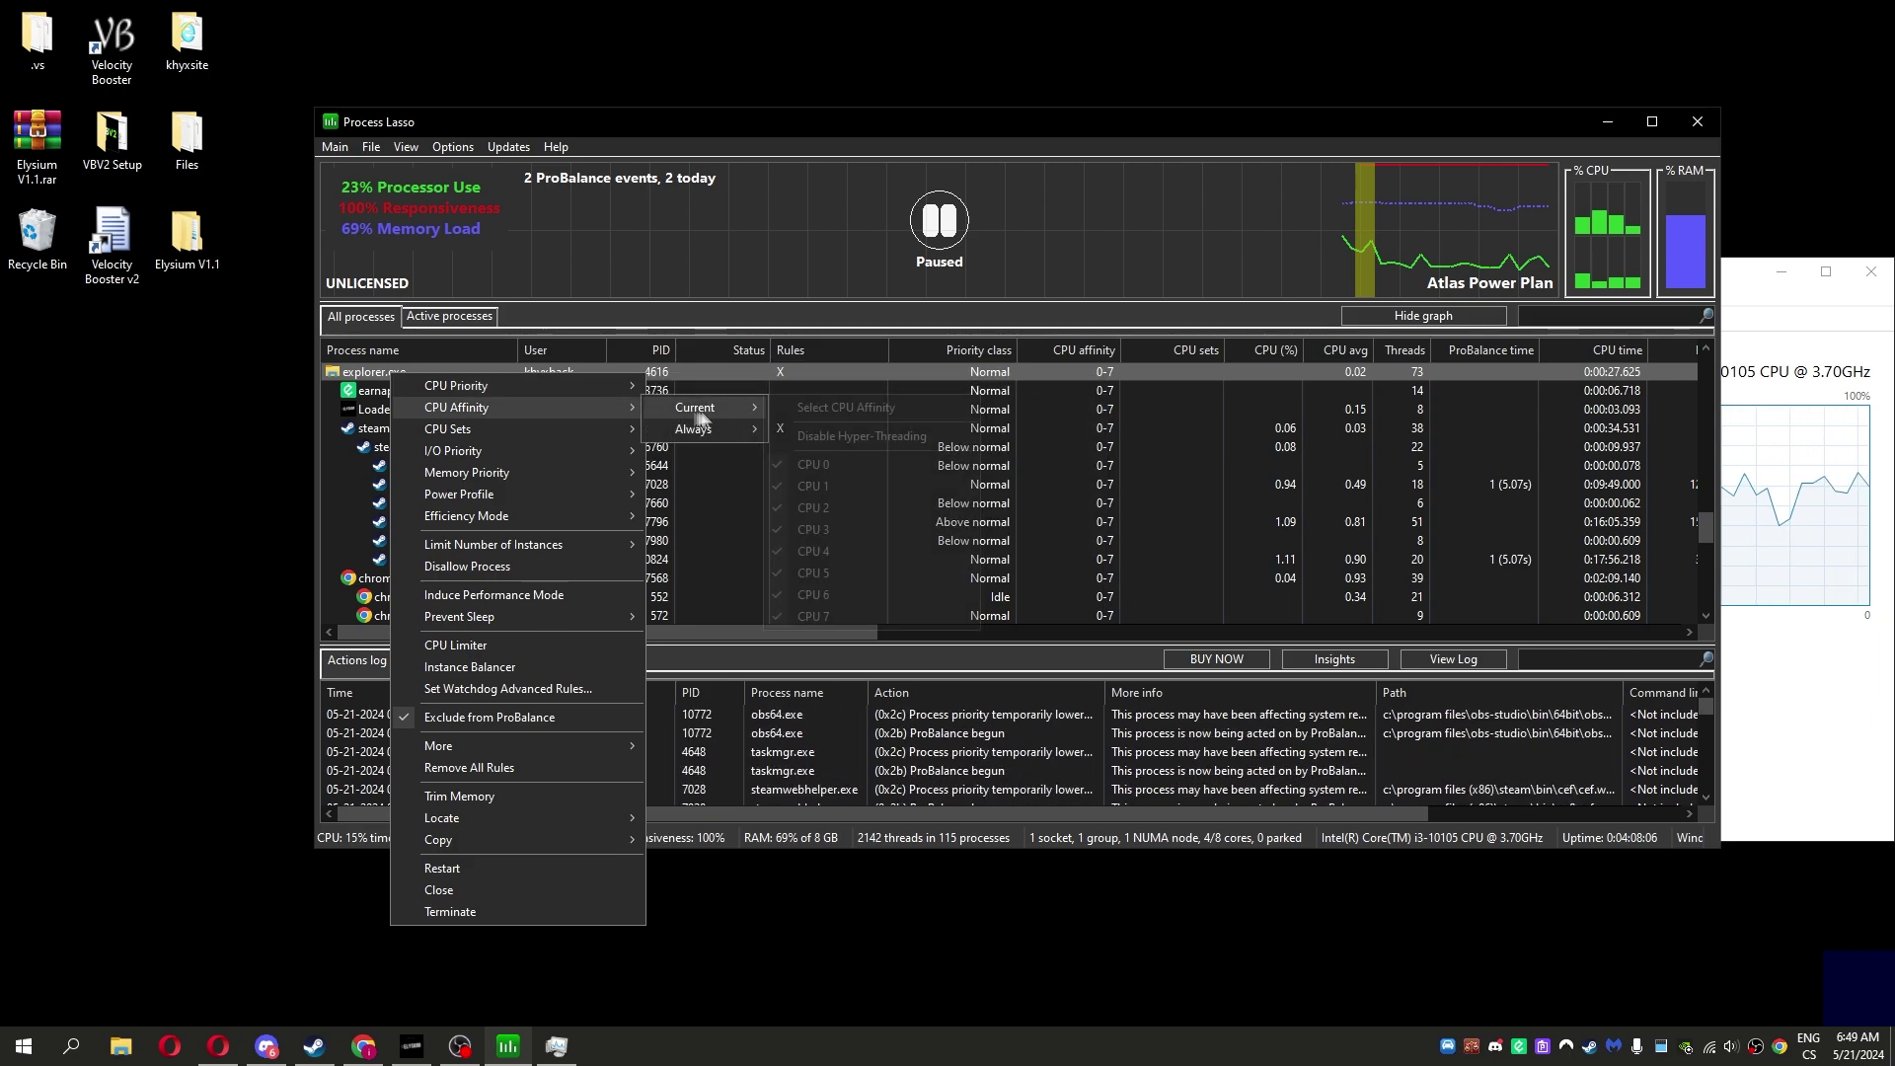
mouse_move(695, 428)
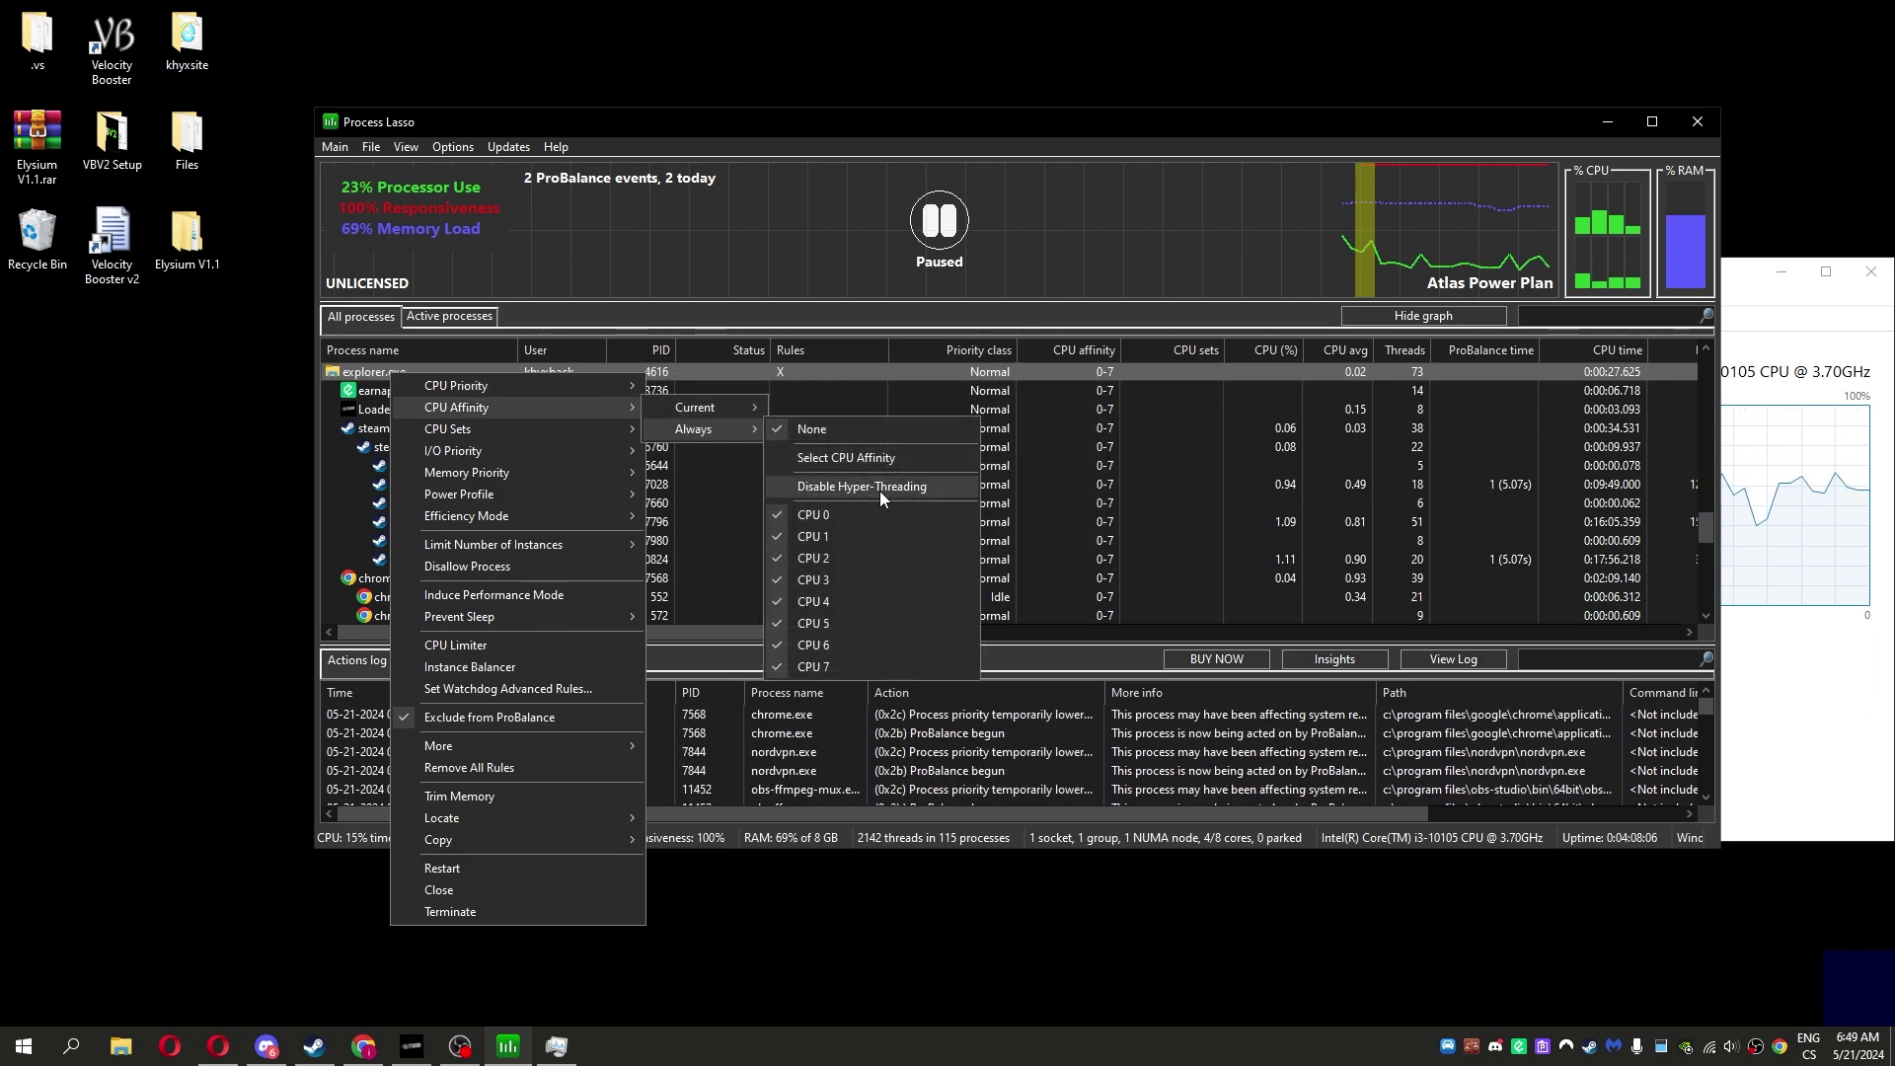
- Set explorer.exe and dwm.exe to Always disable Hyper-Threading, keeping CPUs 0, 2, 4 and 6
left_click(858, 485)
left_click(449, 316)
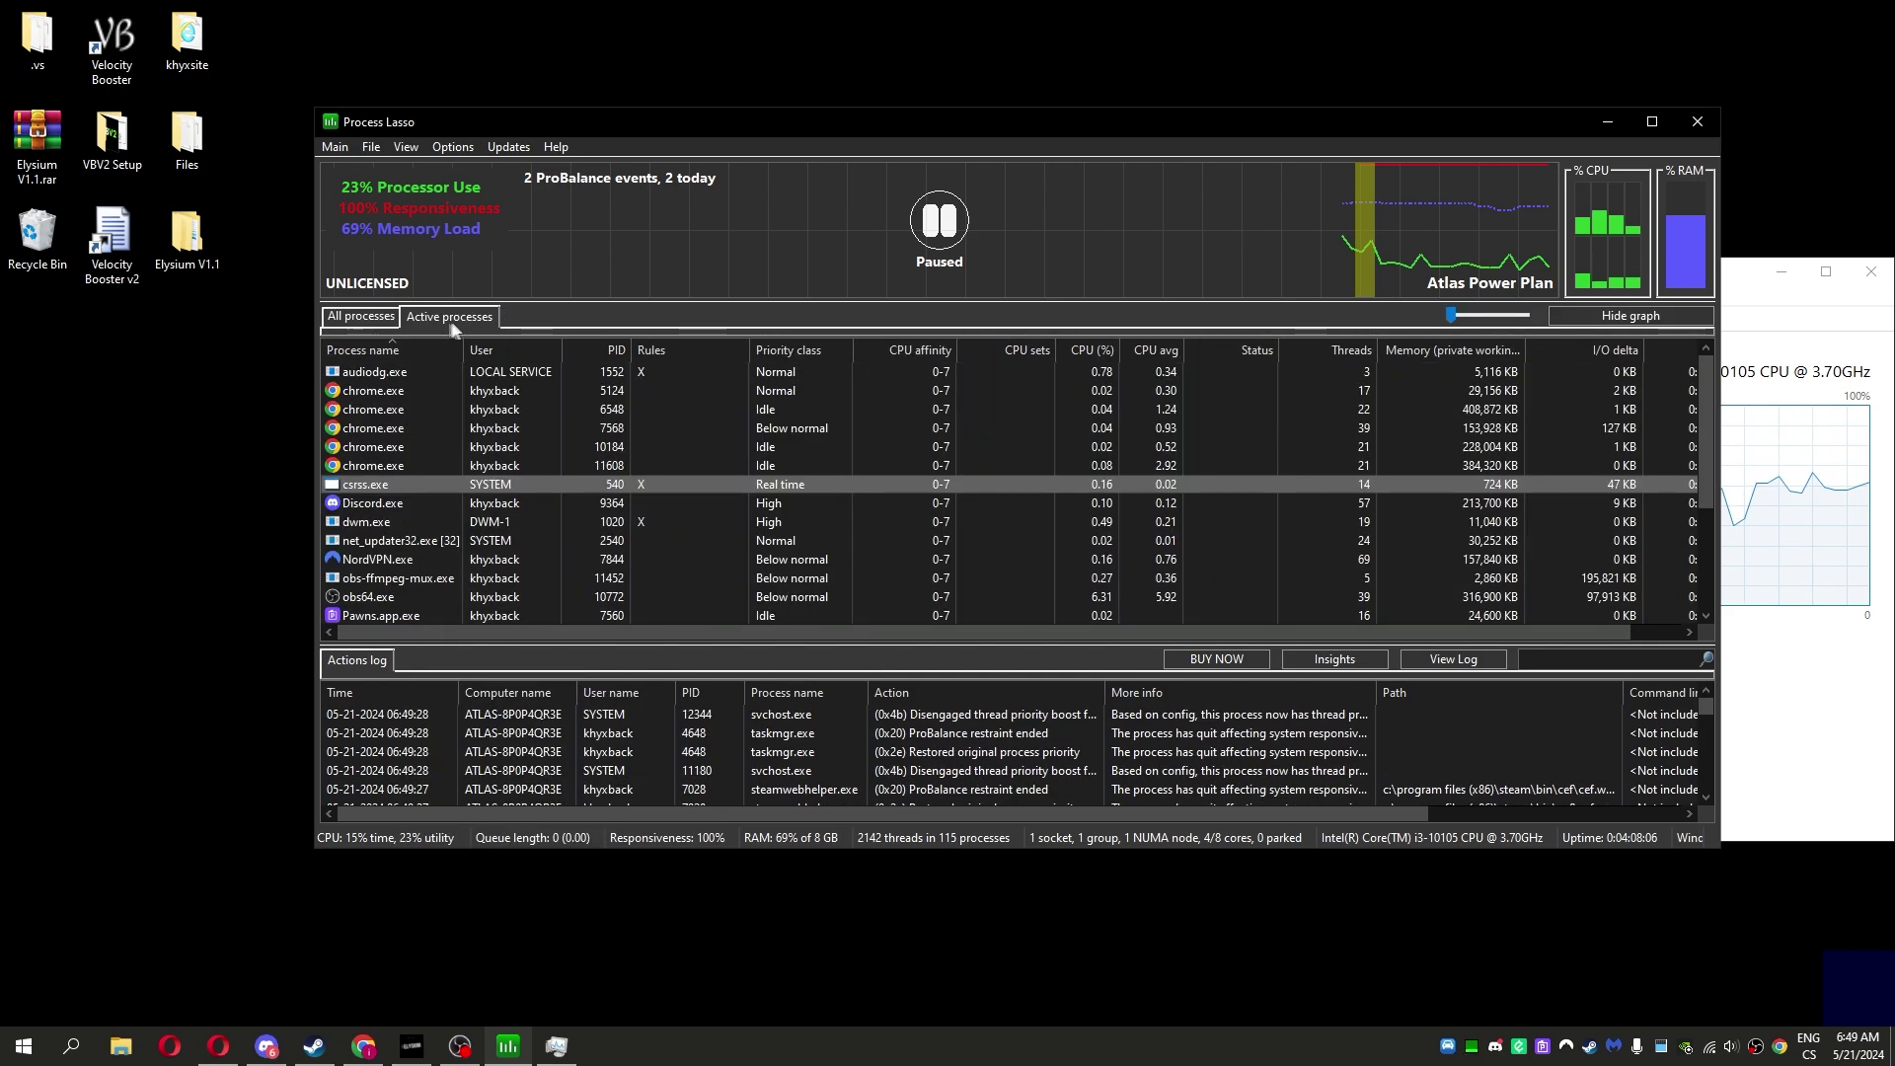
right_click(384, 521)
mouse_move(452, 508)
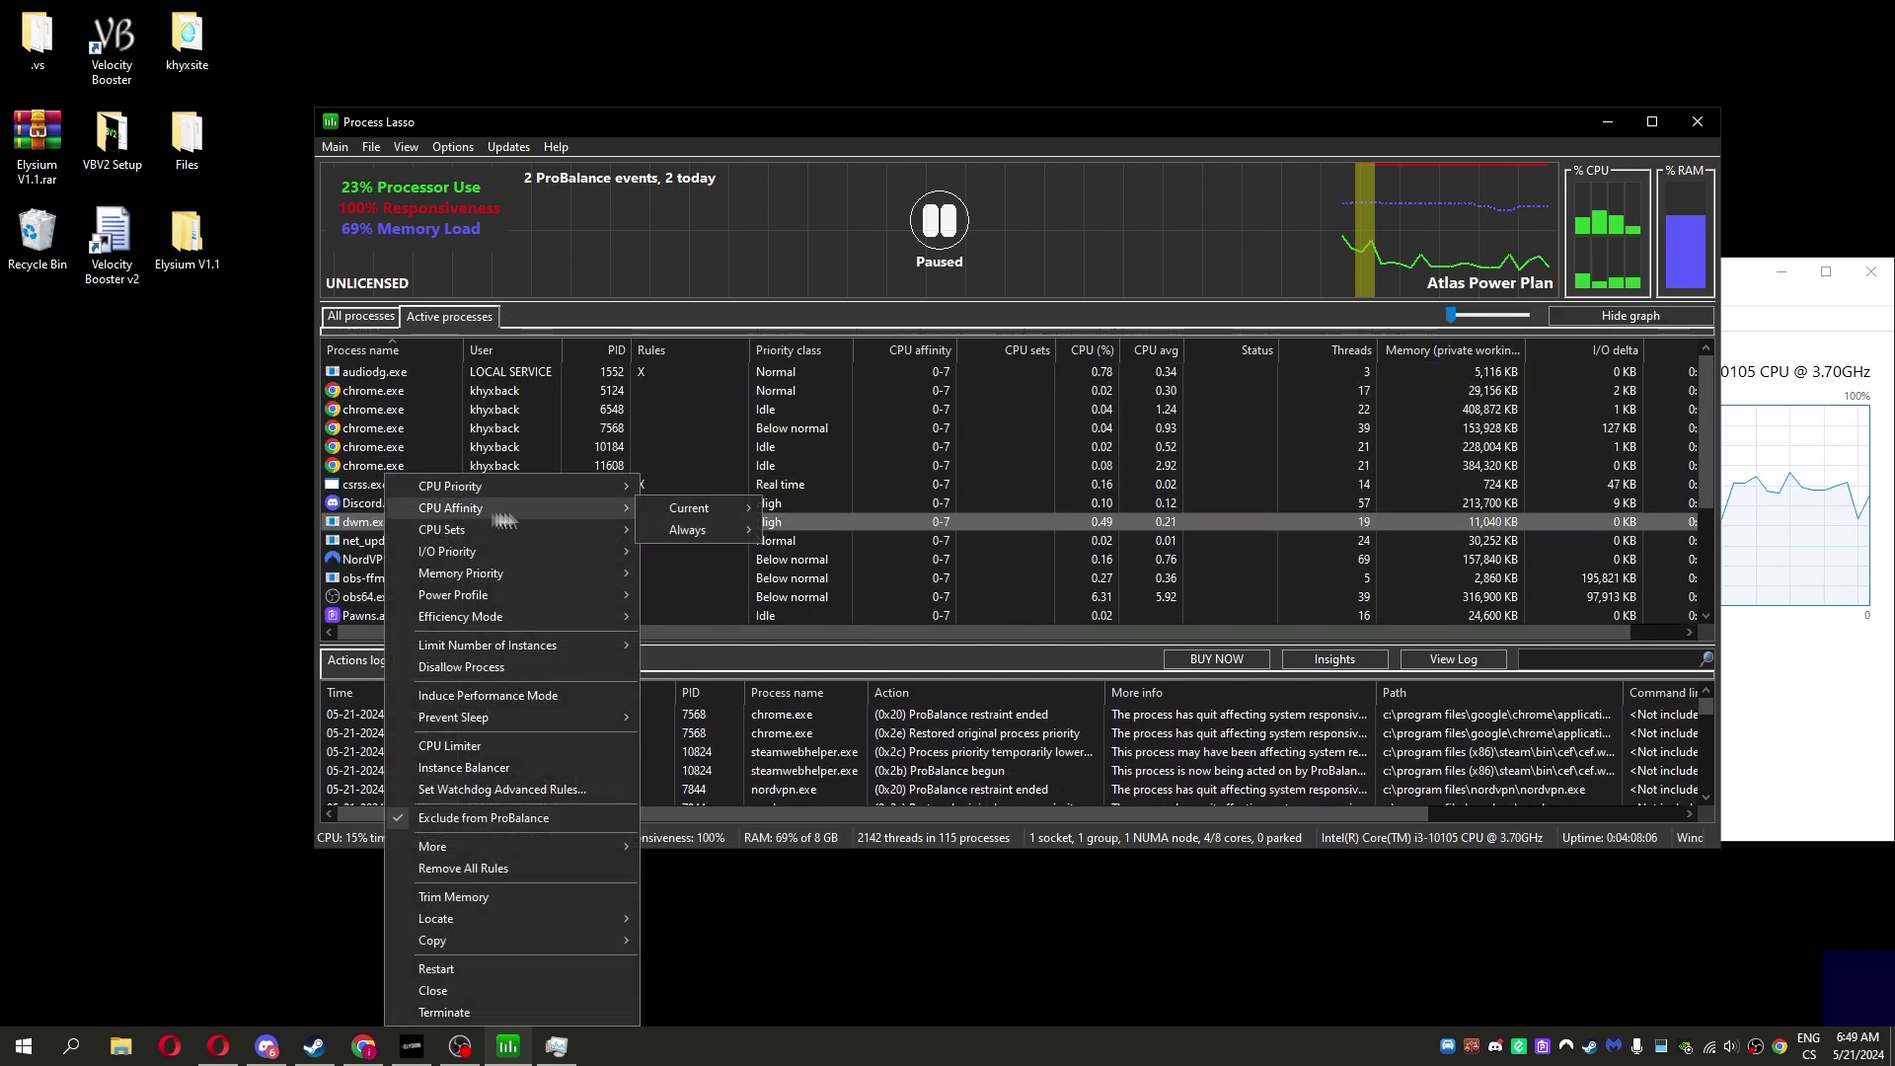
left_click(832, 590)
right_click(377, 522)
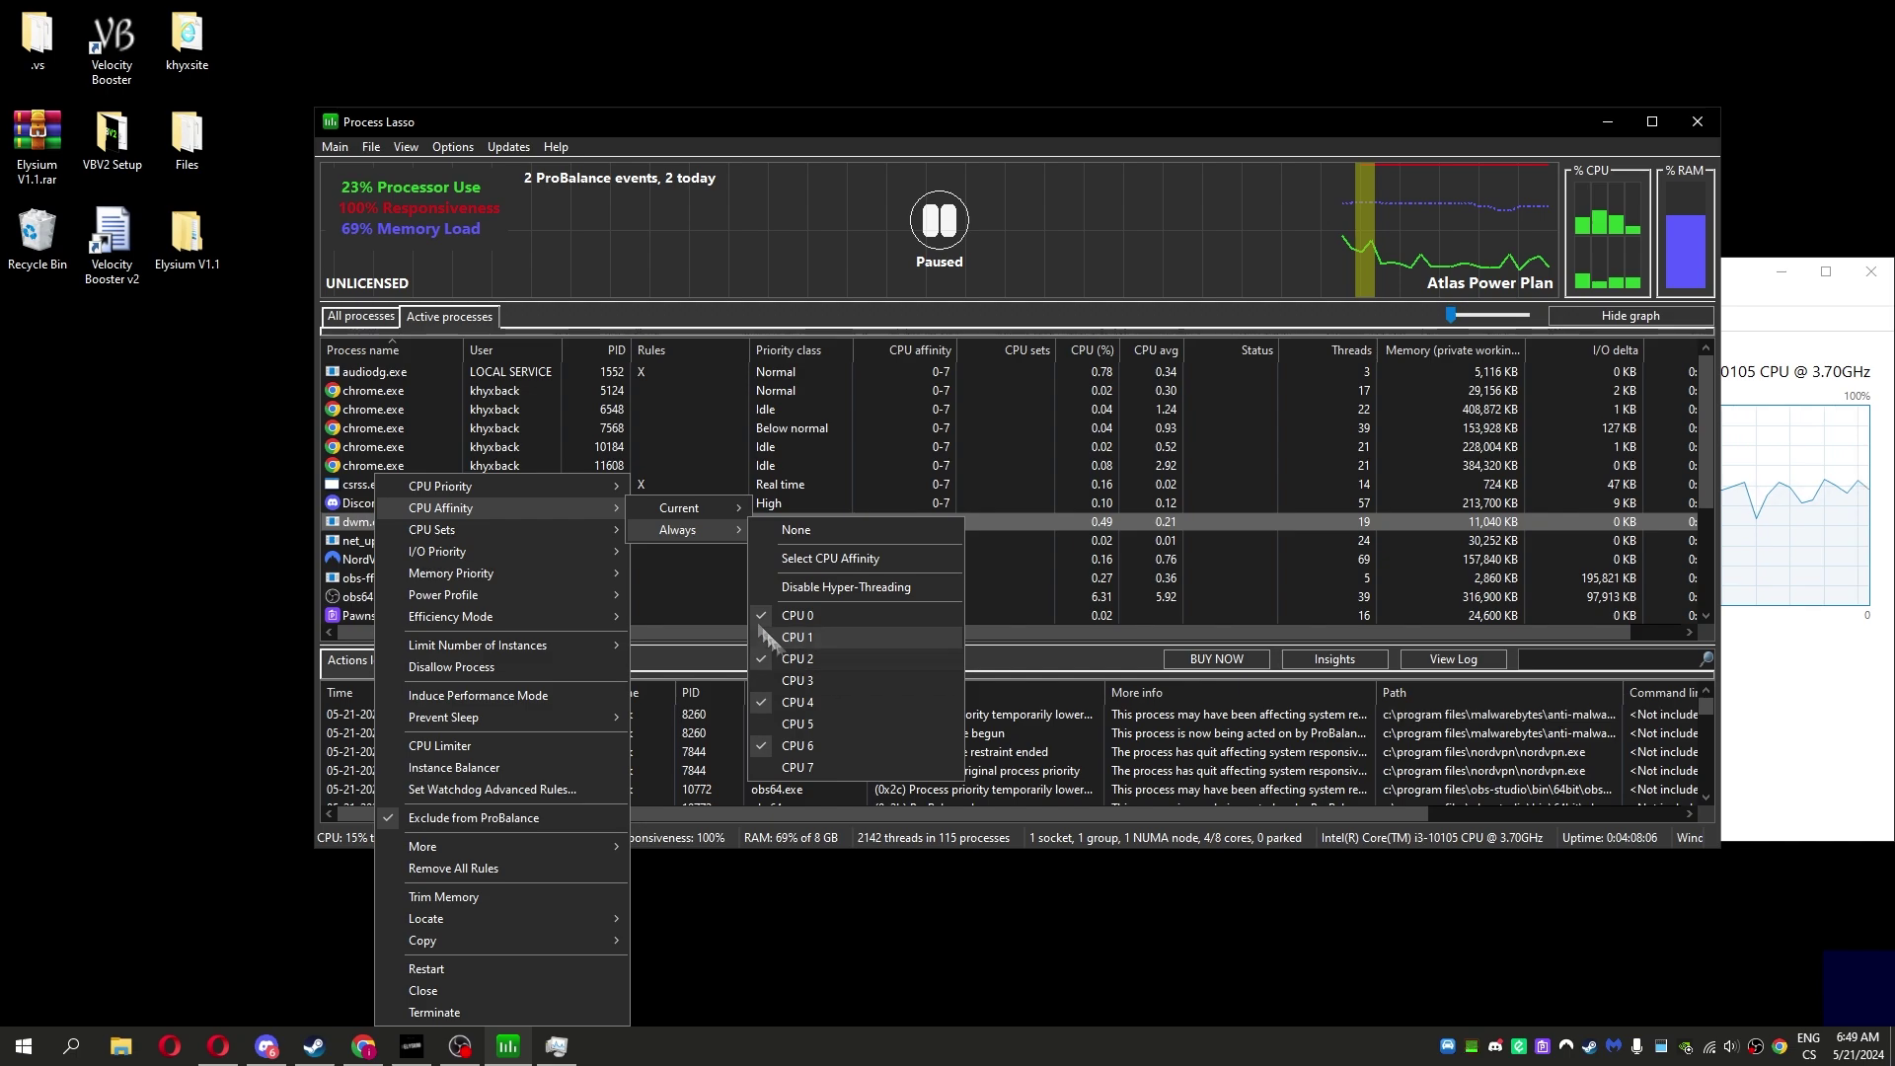
left_click(445, 437)
scroll(430, 549, "down", 3)
scroll(430, 558, "up", 3)
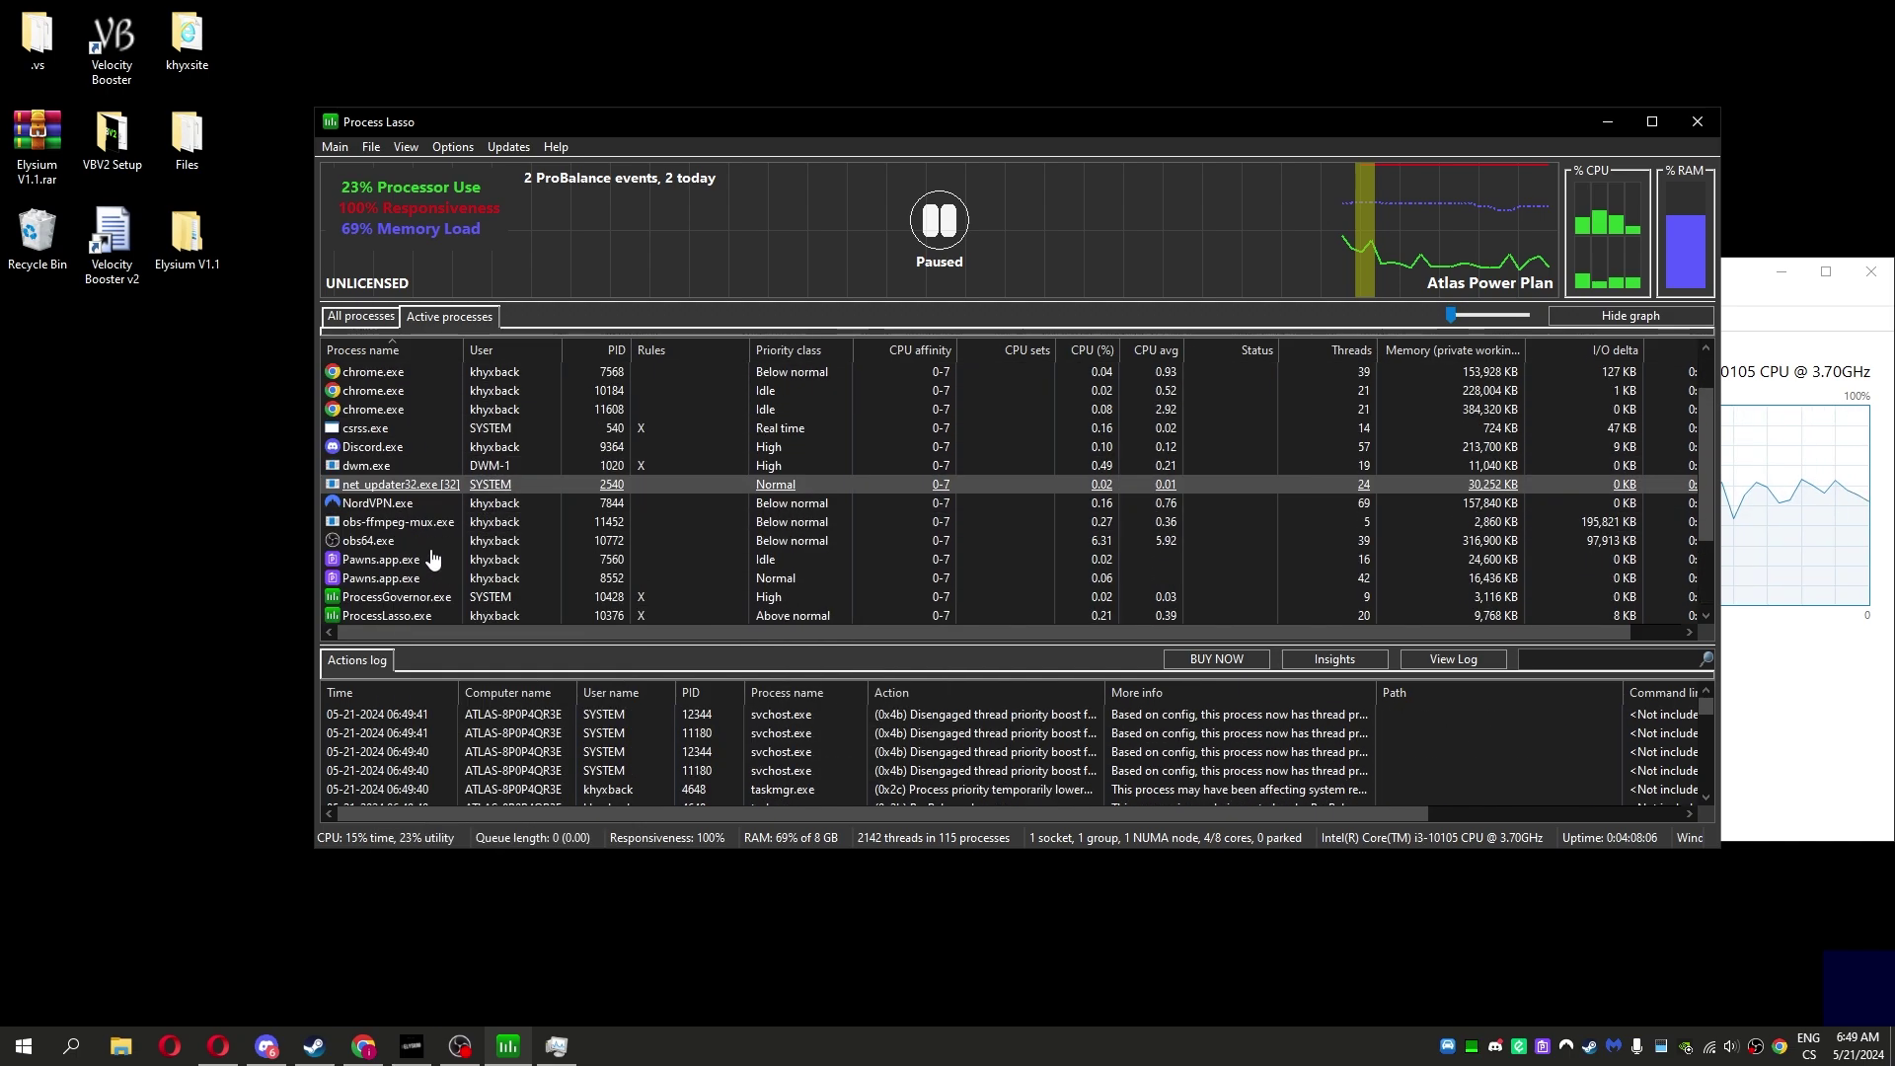
- Remove CPU 0 from chrome.exe's permanent affinity so it runs on CPUs 1–7, and verify it
right_click(382, 410)
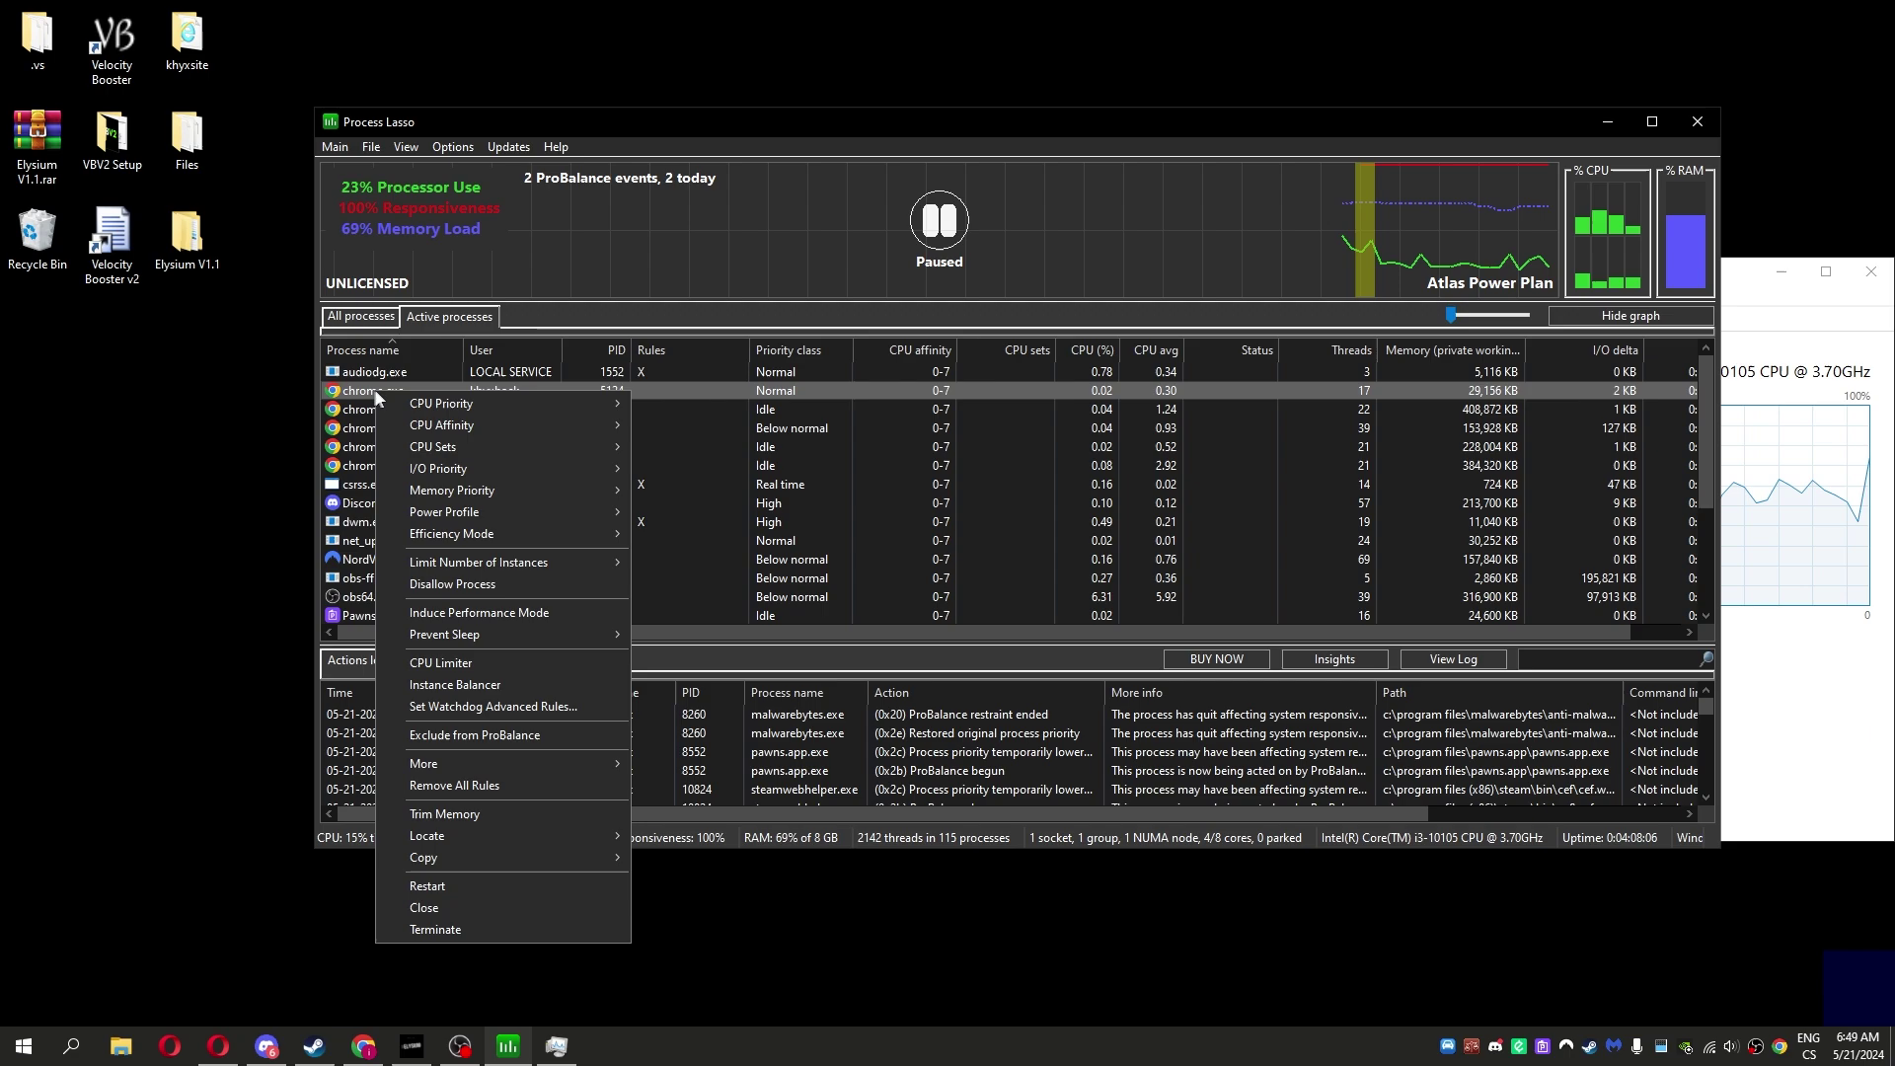
left_click(358, 318)
scroll(409, 535, "down", 3)
scroll(411, 534, "down", 3)
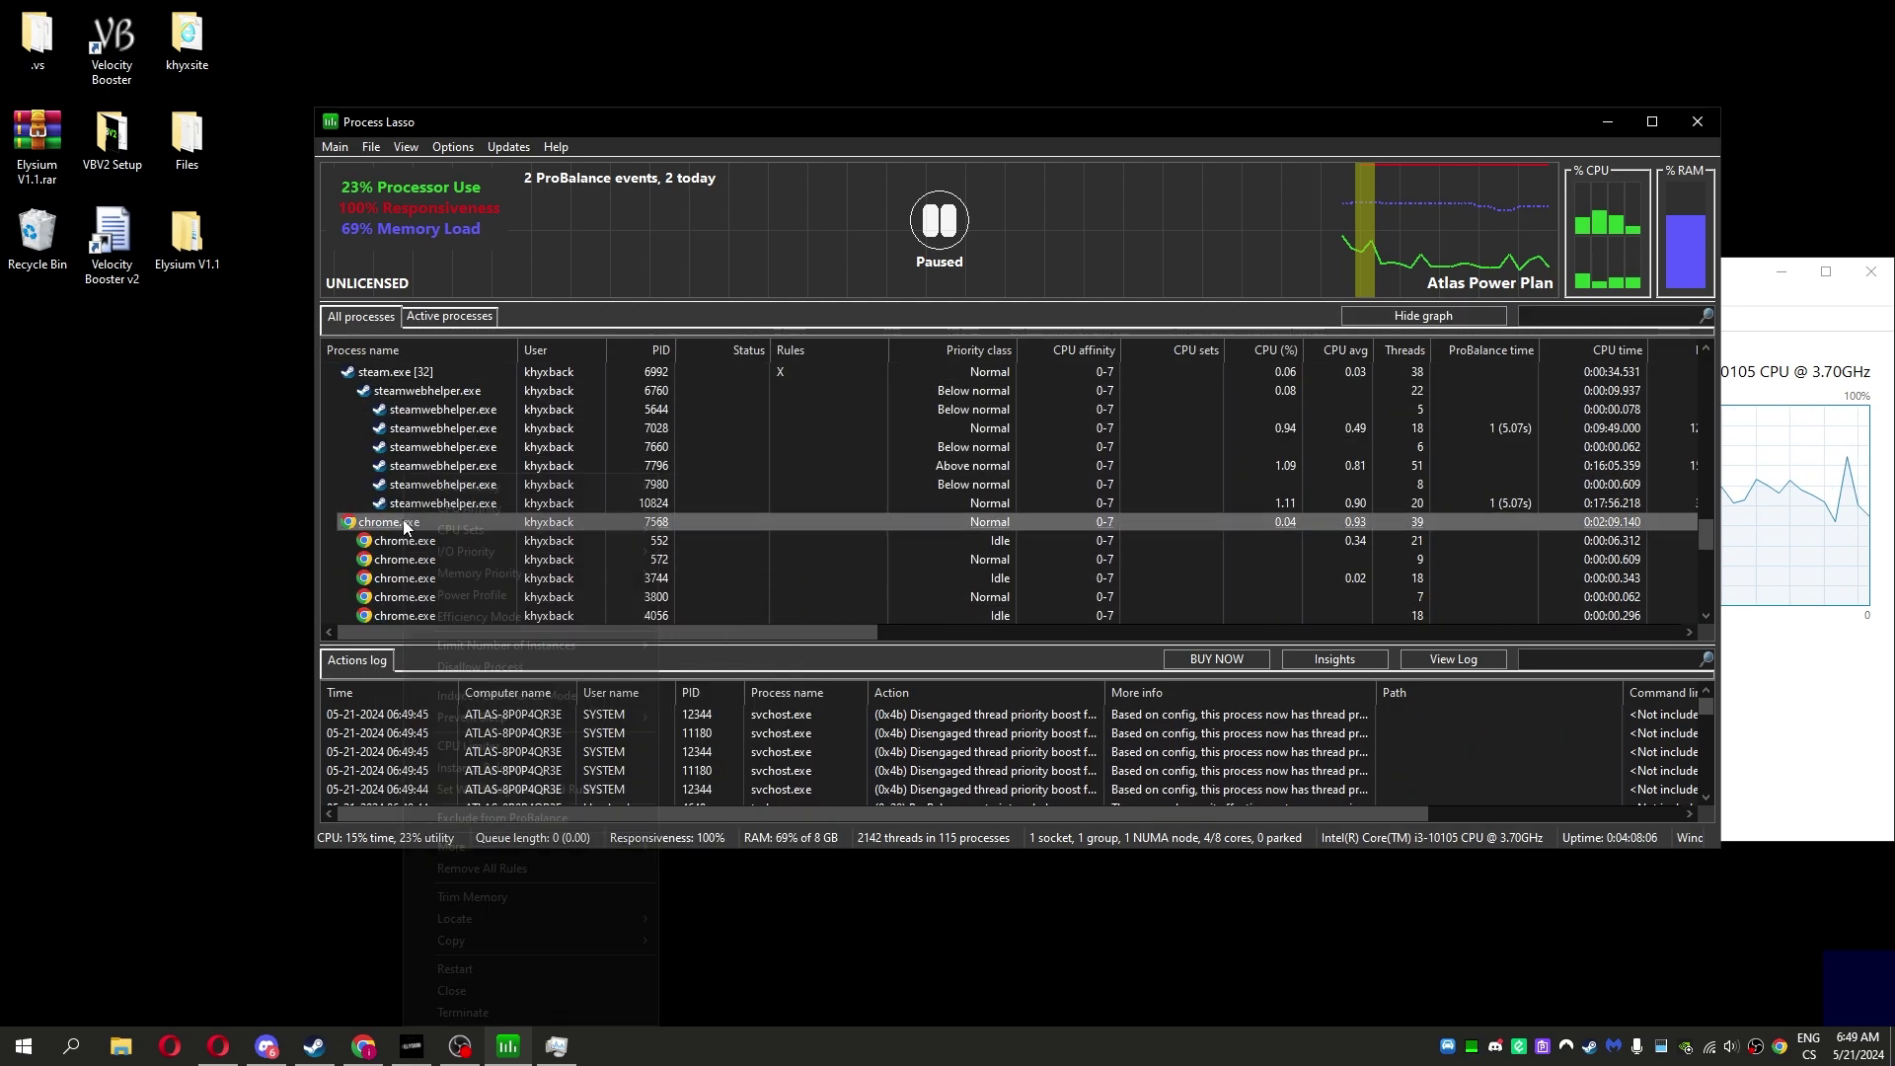
right_click(403, 523)
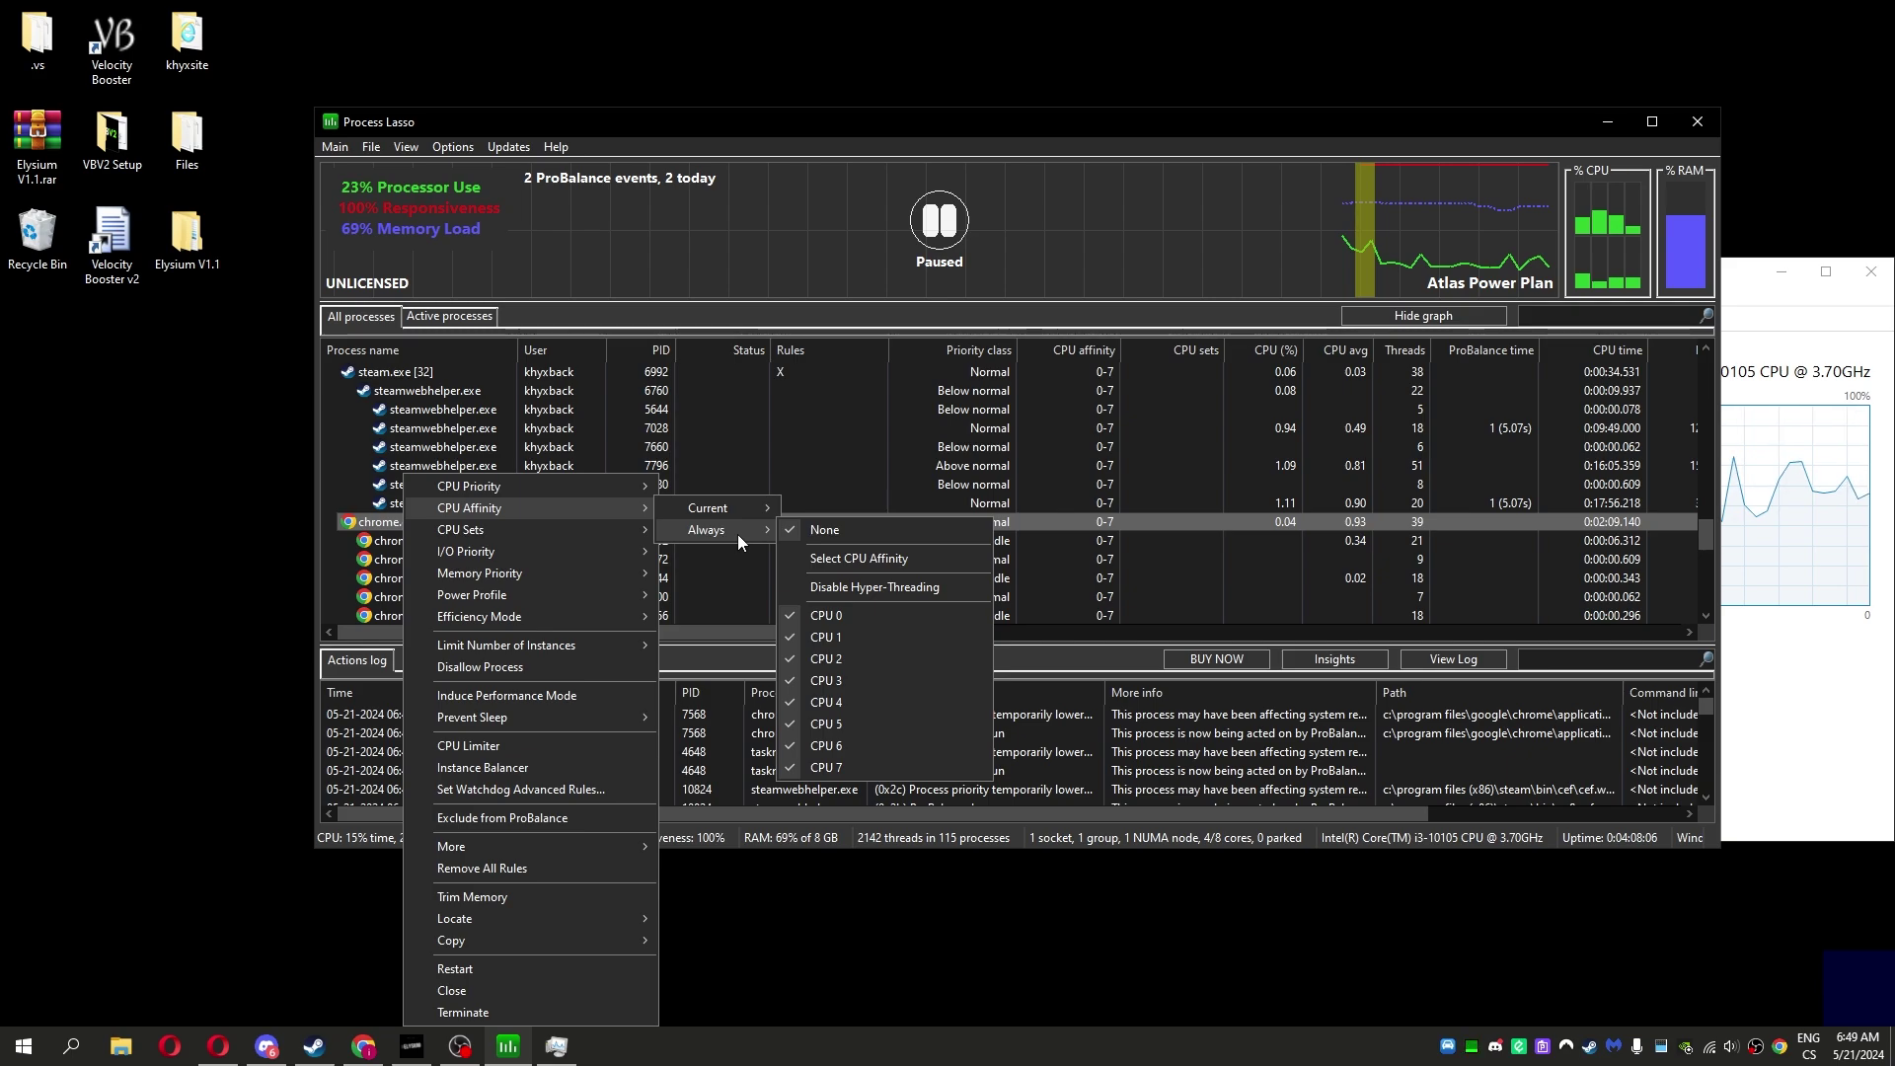
mouse_move(708, 530)
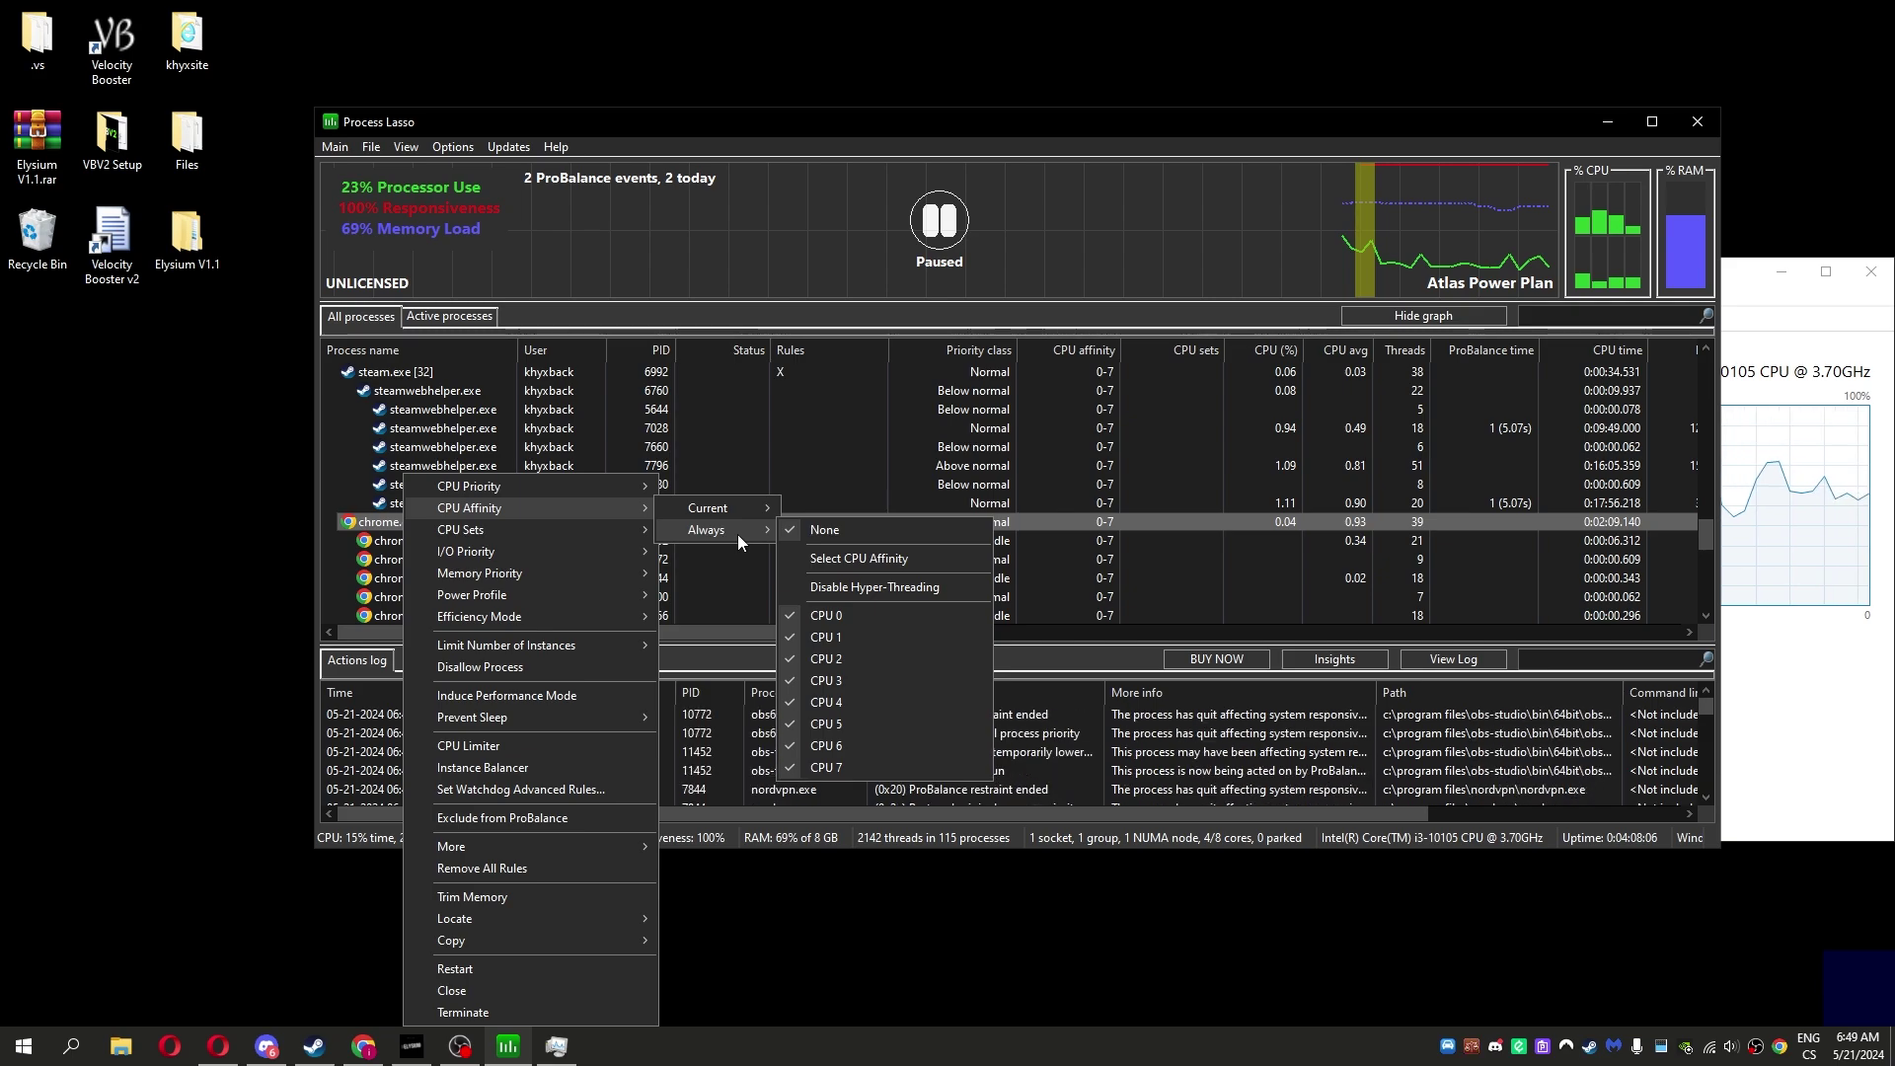
left_click(837, 620)
right_click(388, 521)
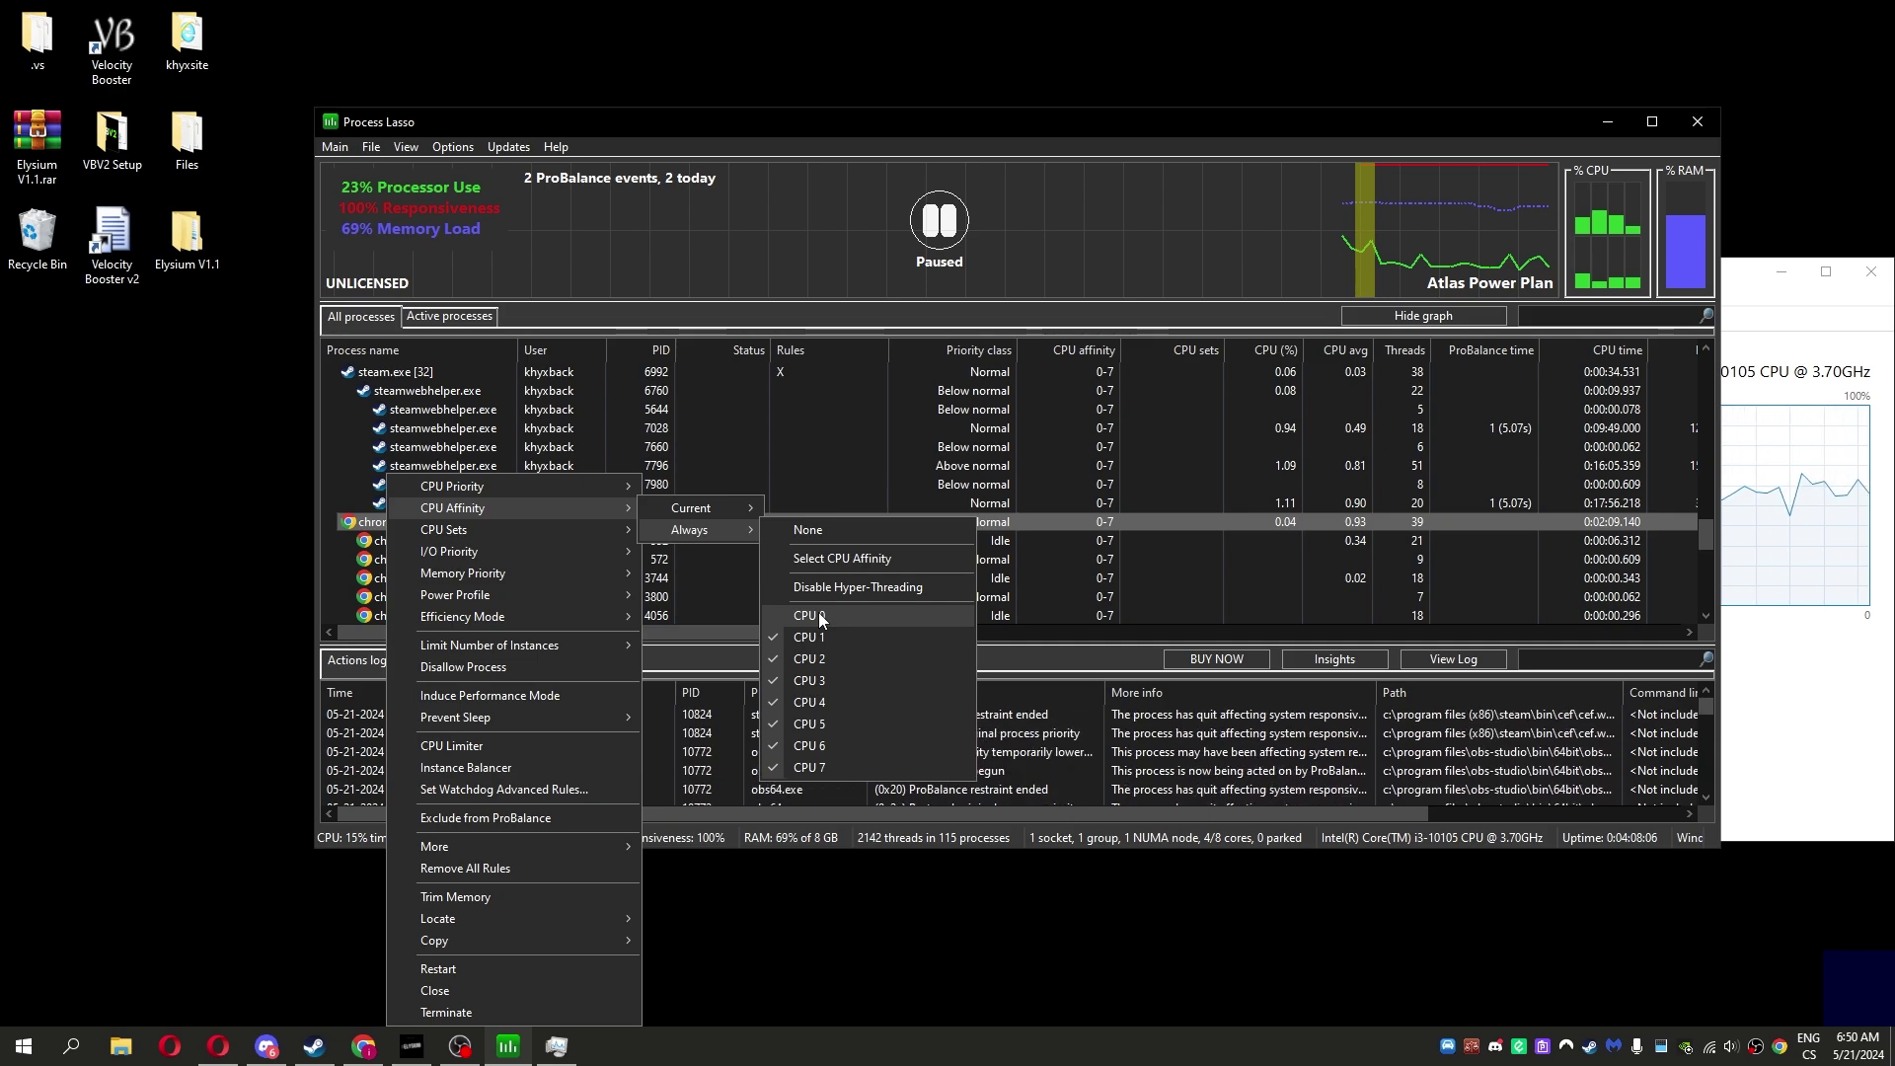
left_click(819, 612)
scroll(545, 591, "down", 5)
scroll(545, 590, "up", 5)
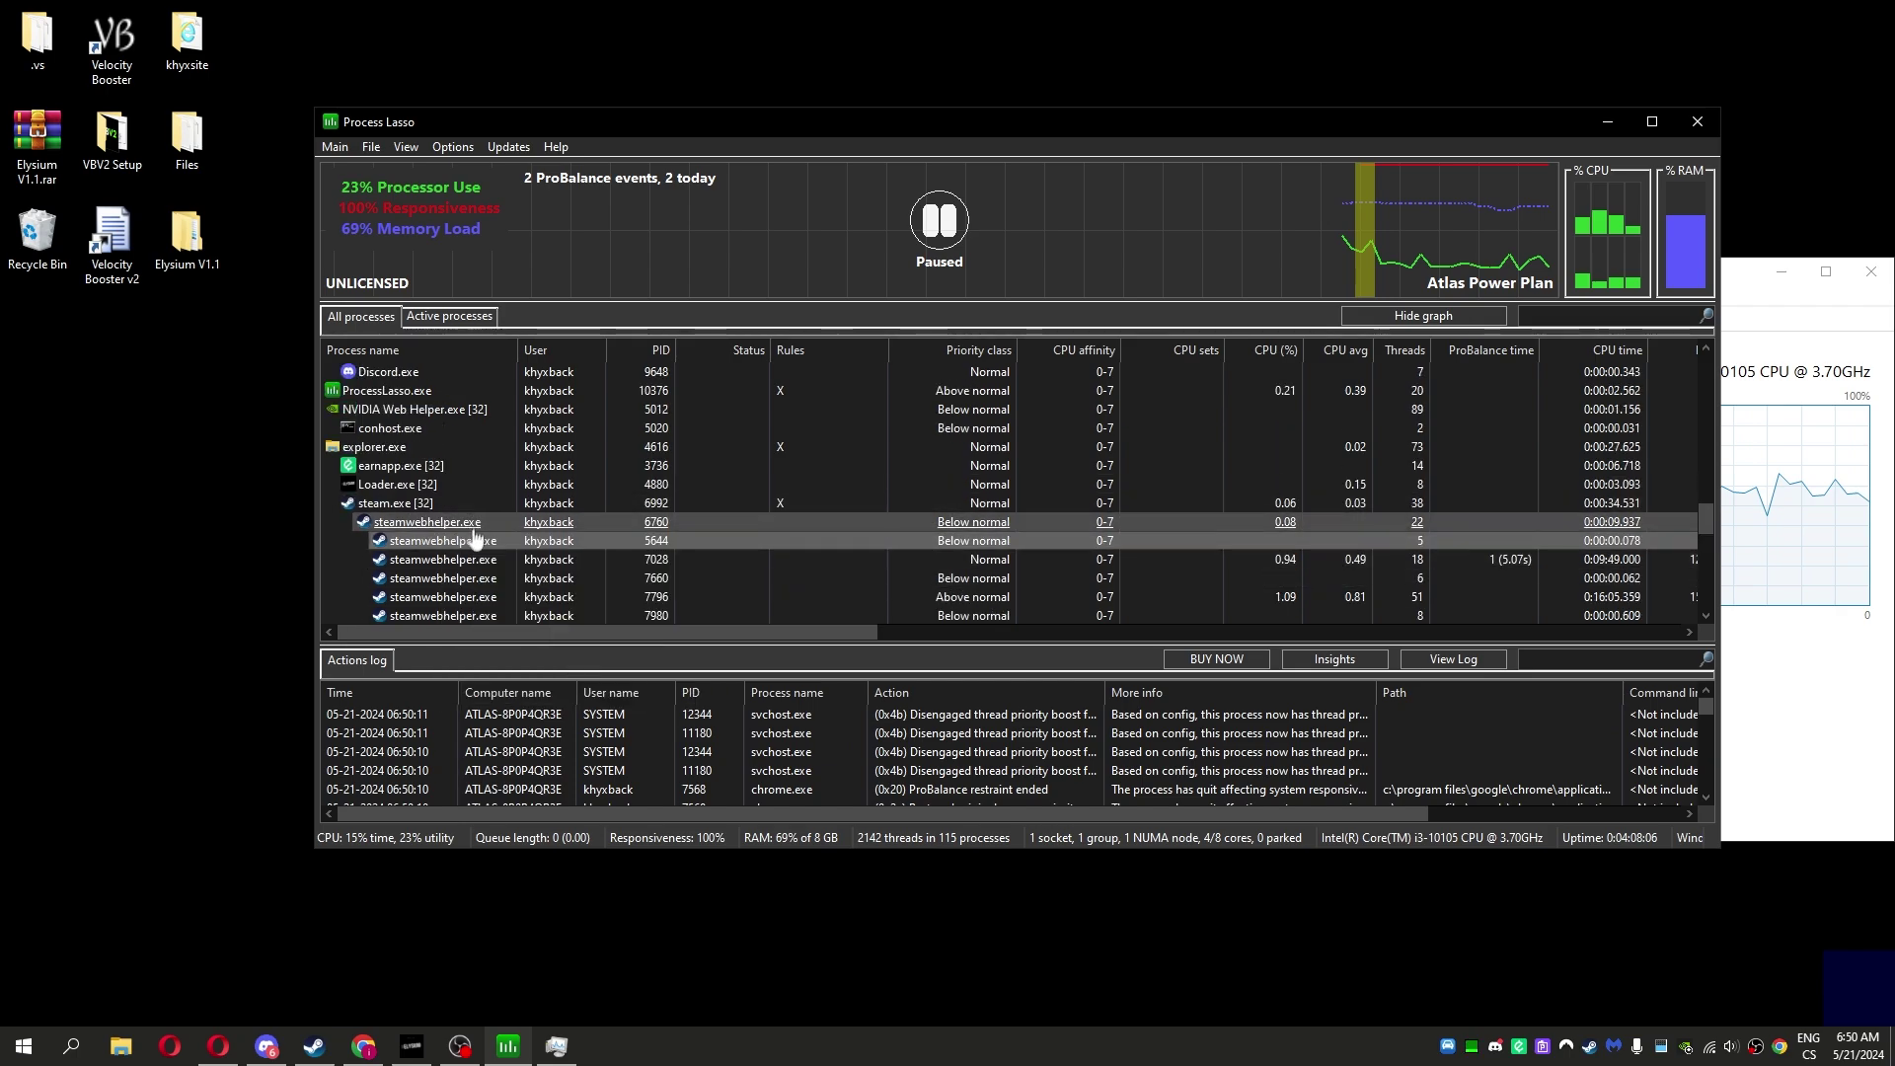
- Set steam.exe's permanent affinity to Disable Hyper-Threading, leaving CPUs 0, 2, 4 and 6
right_click(360, 501)
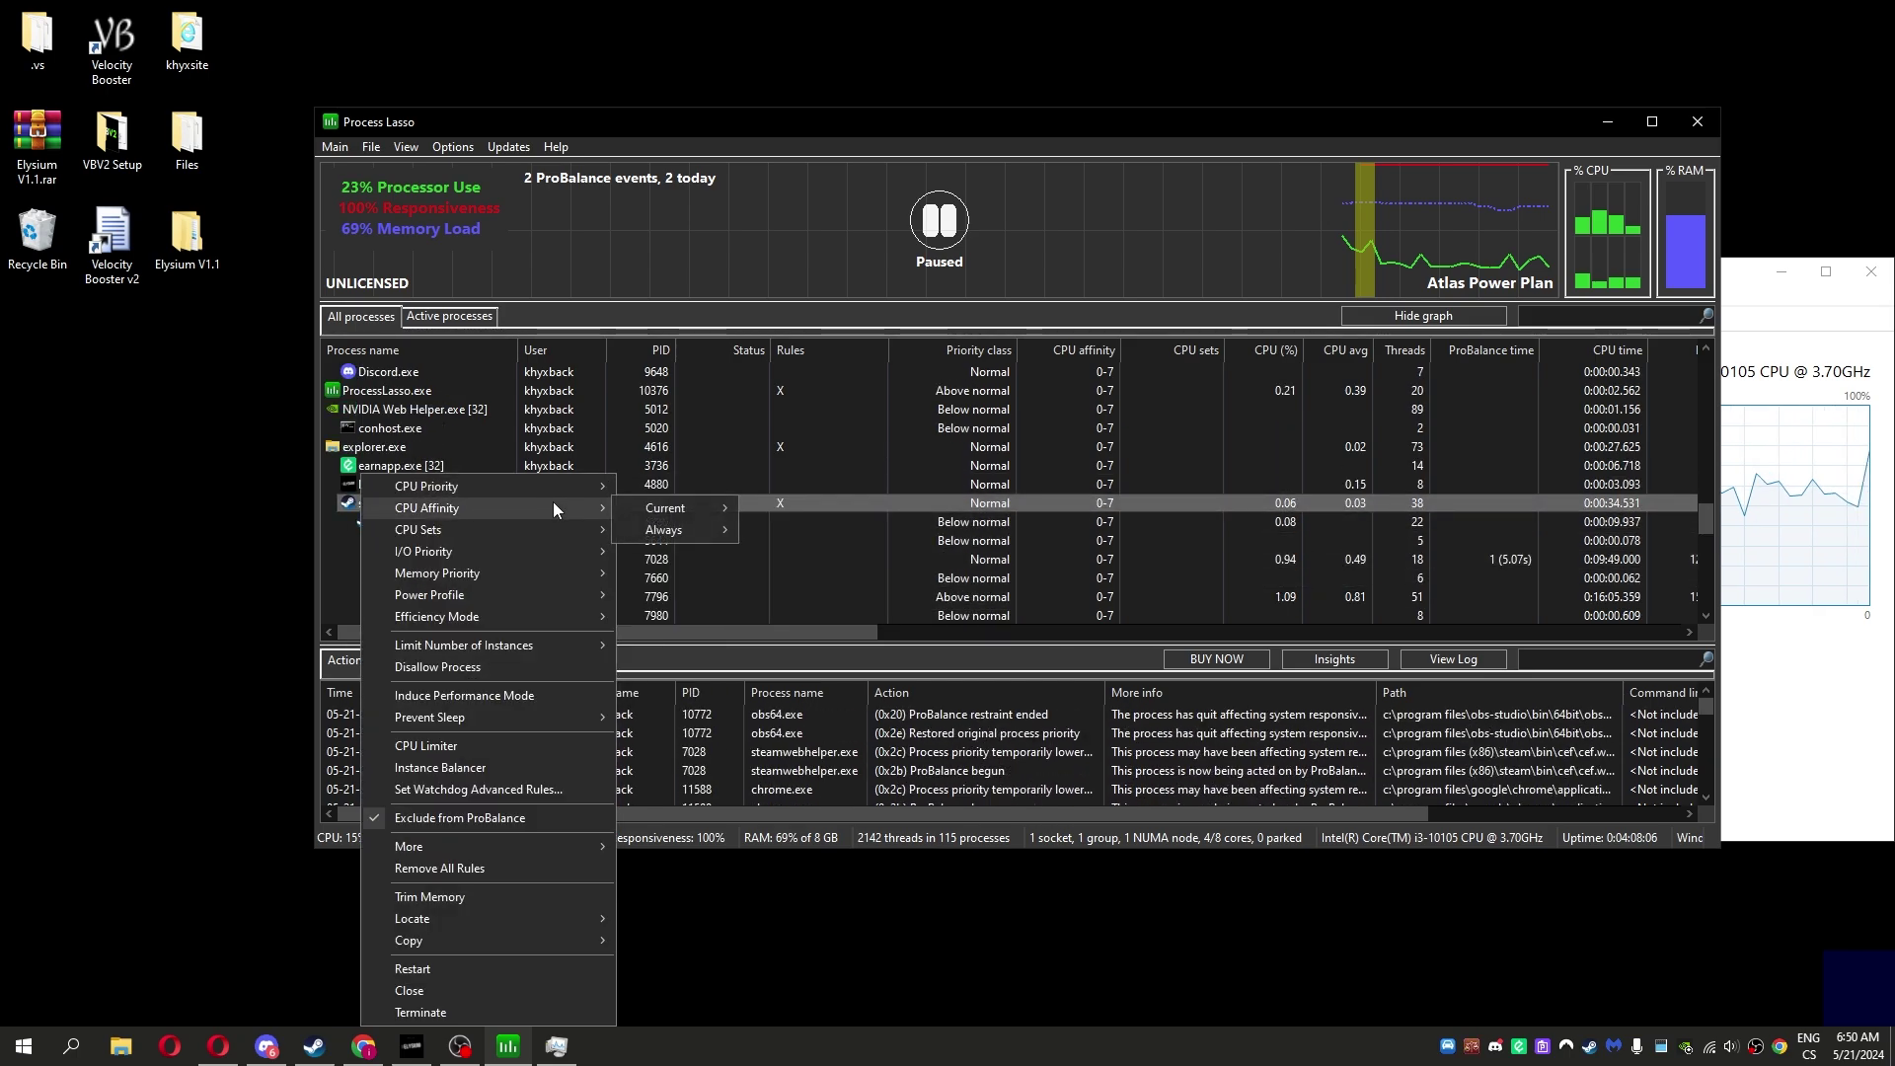
mouse_move(426, 508)
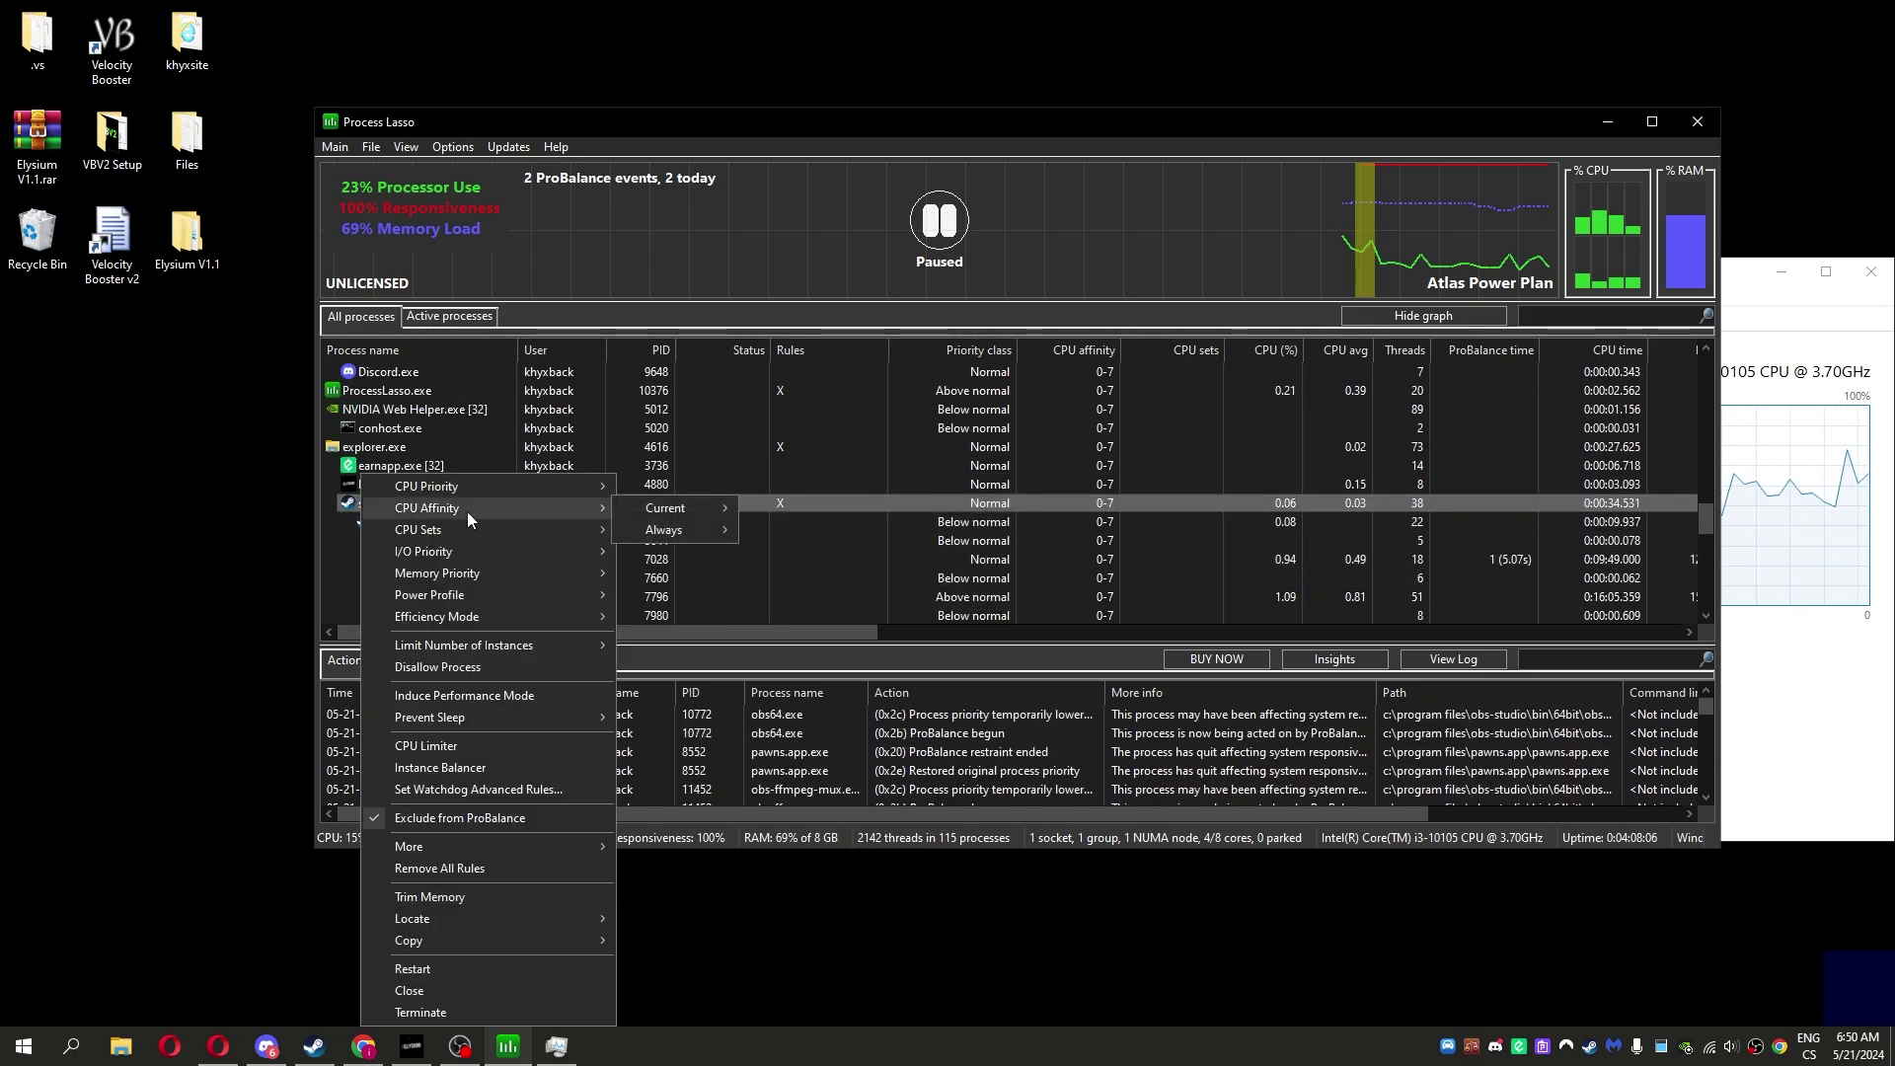
mouse_move(665, 531)
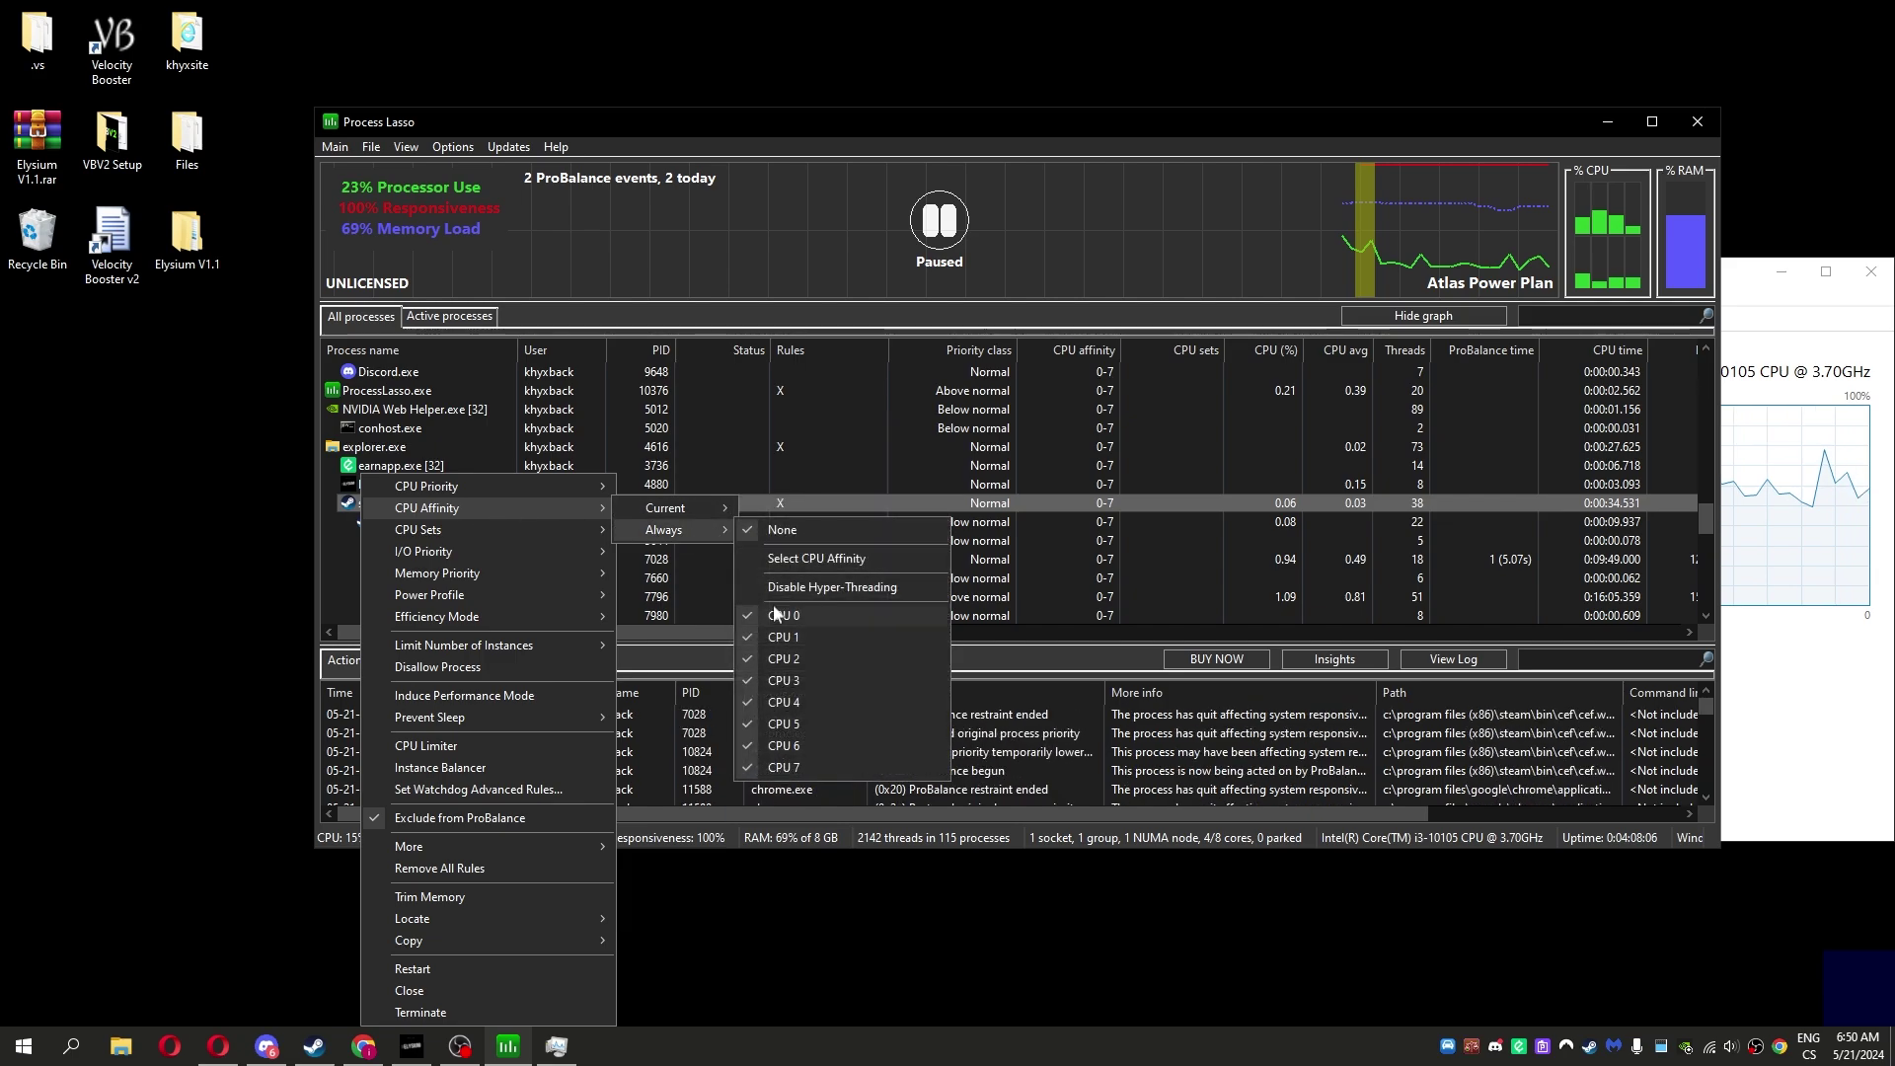
left_click(773, 612)
right_click(480, 501)
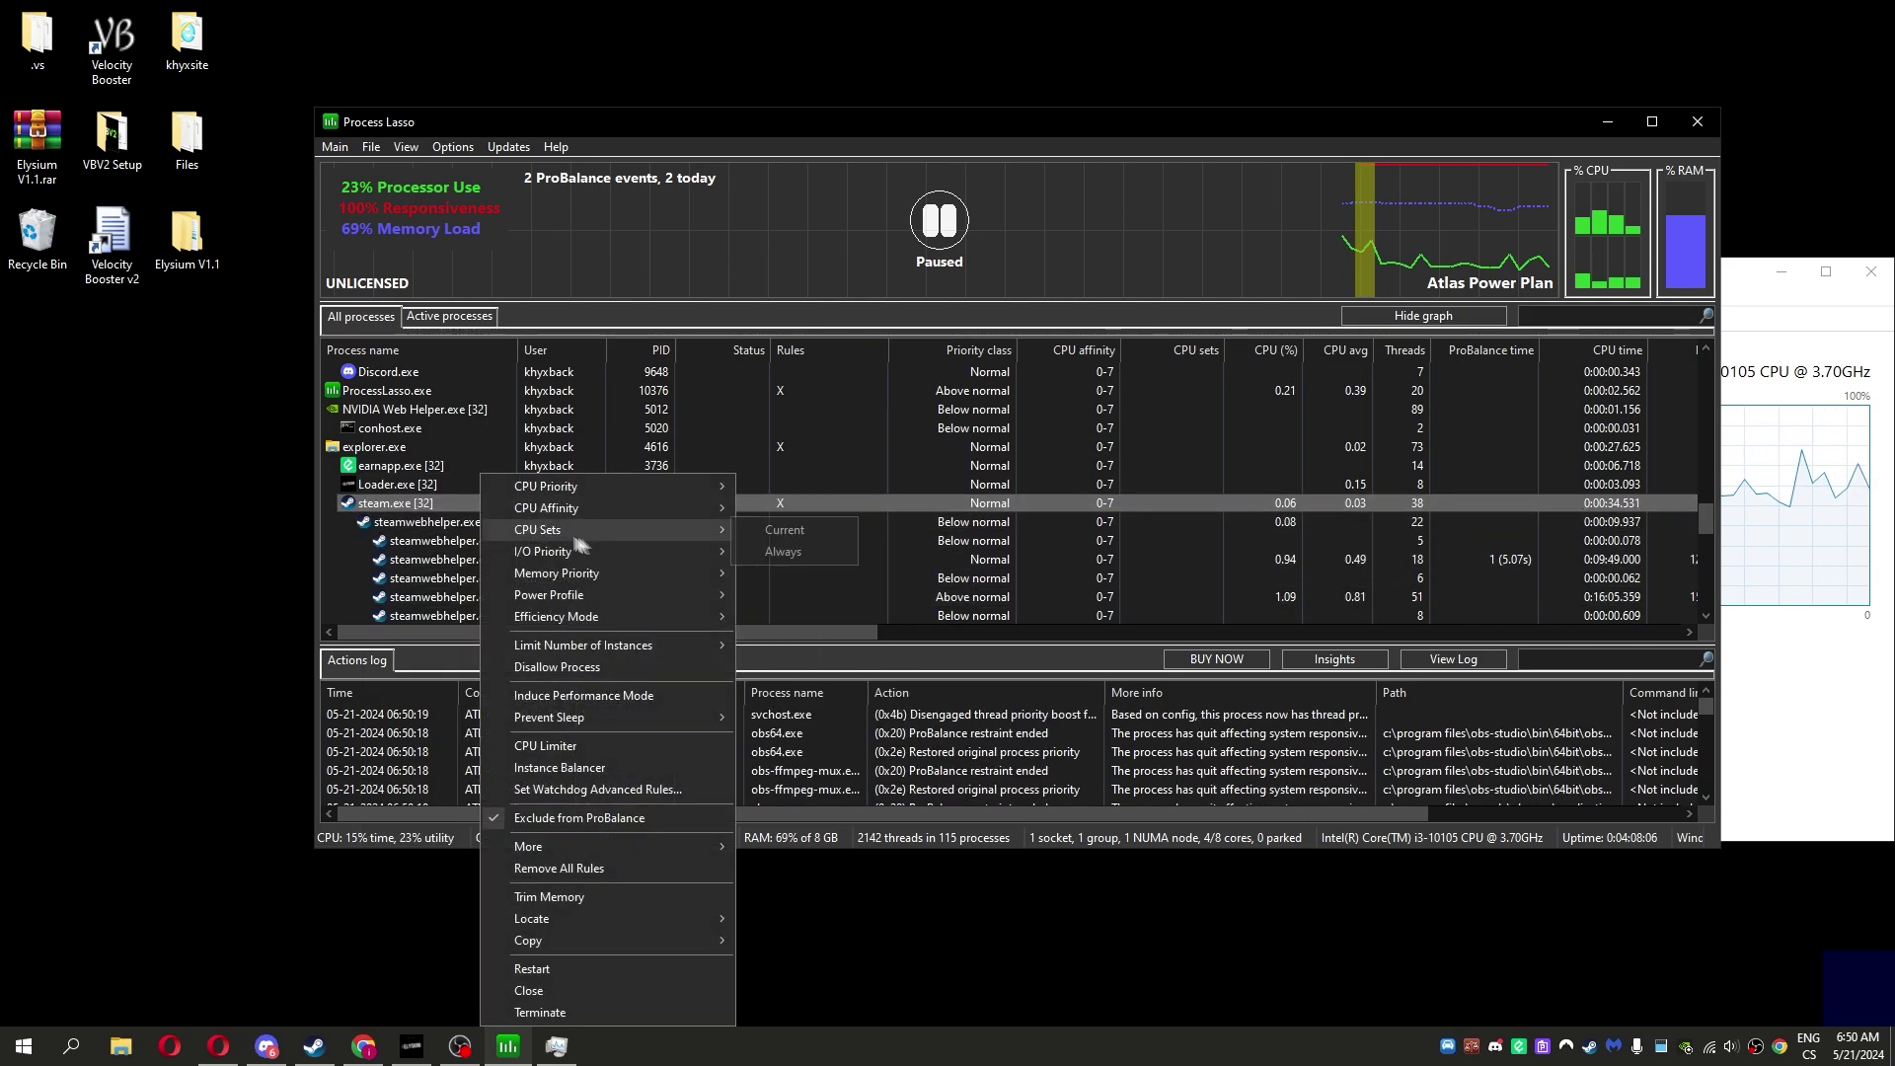
left_click(430, 510)
right_click(470, 504)
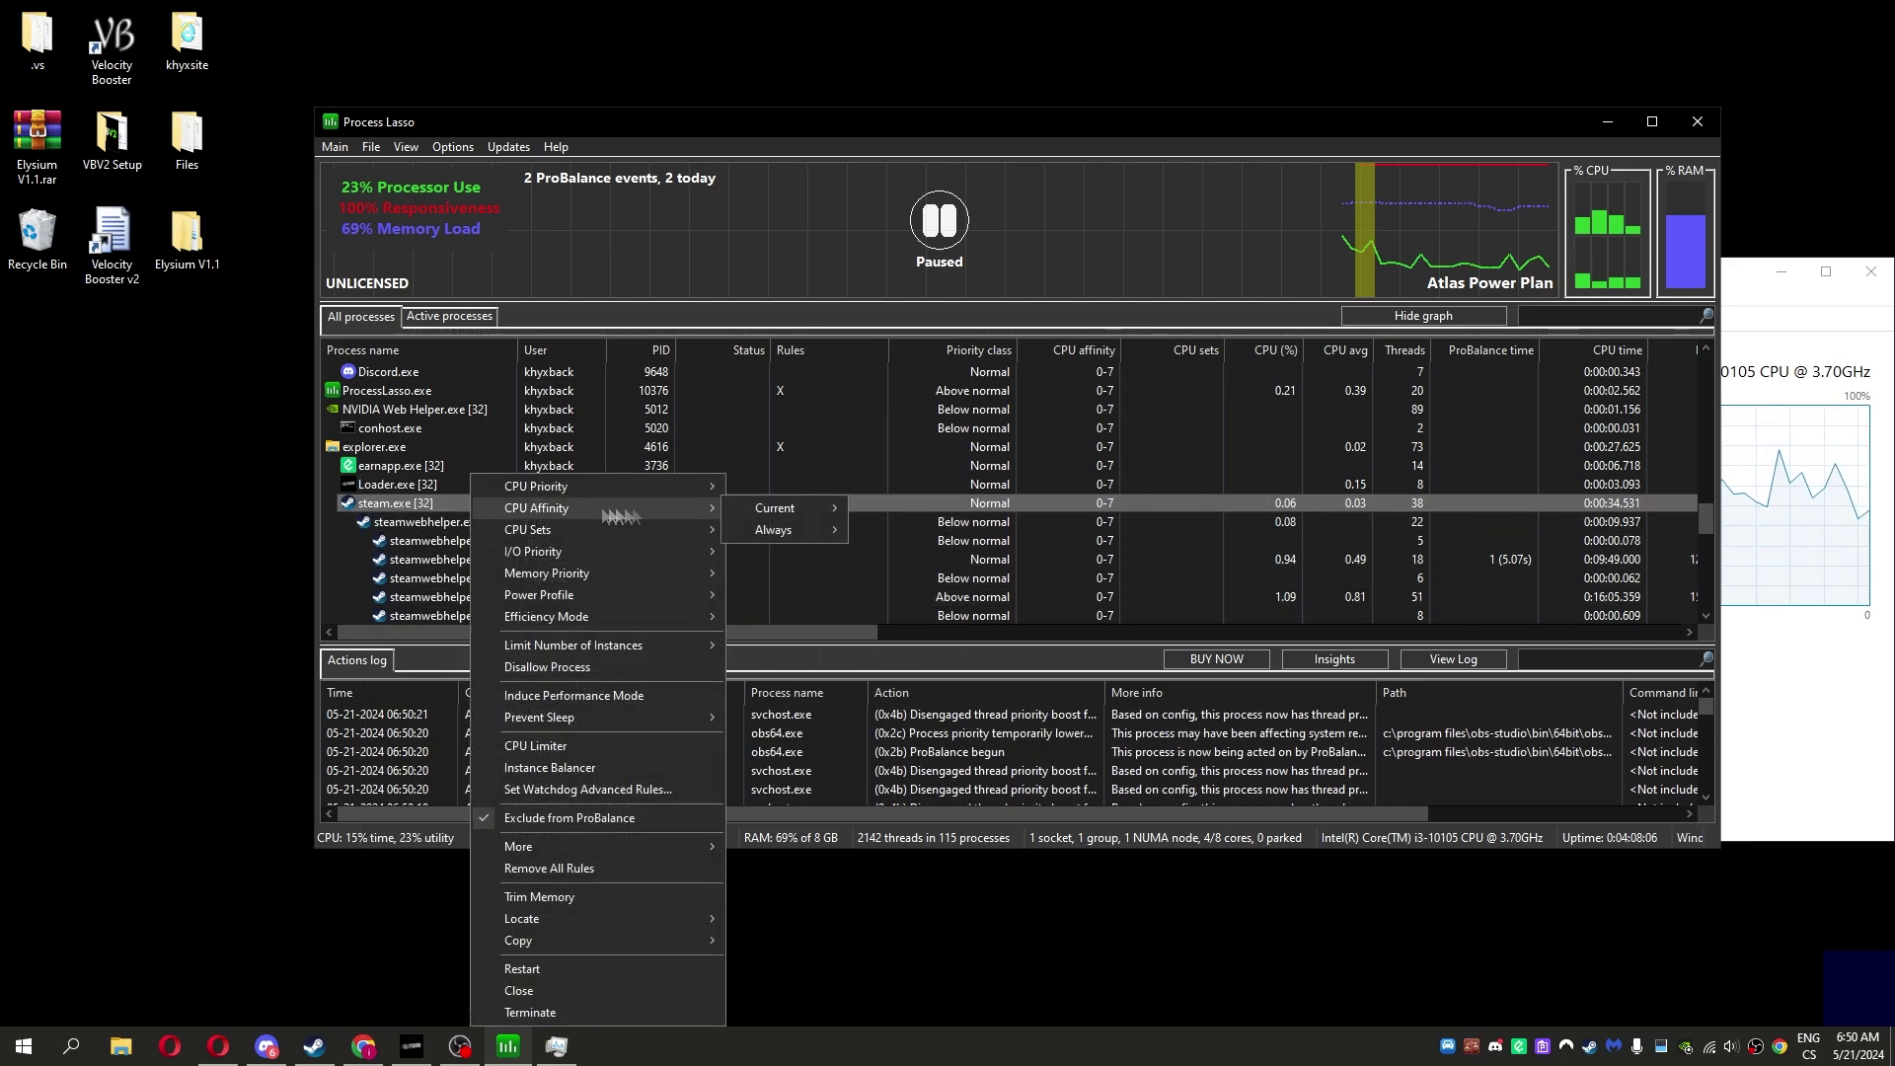
mouse_move(773, 529)
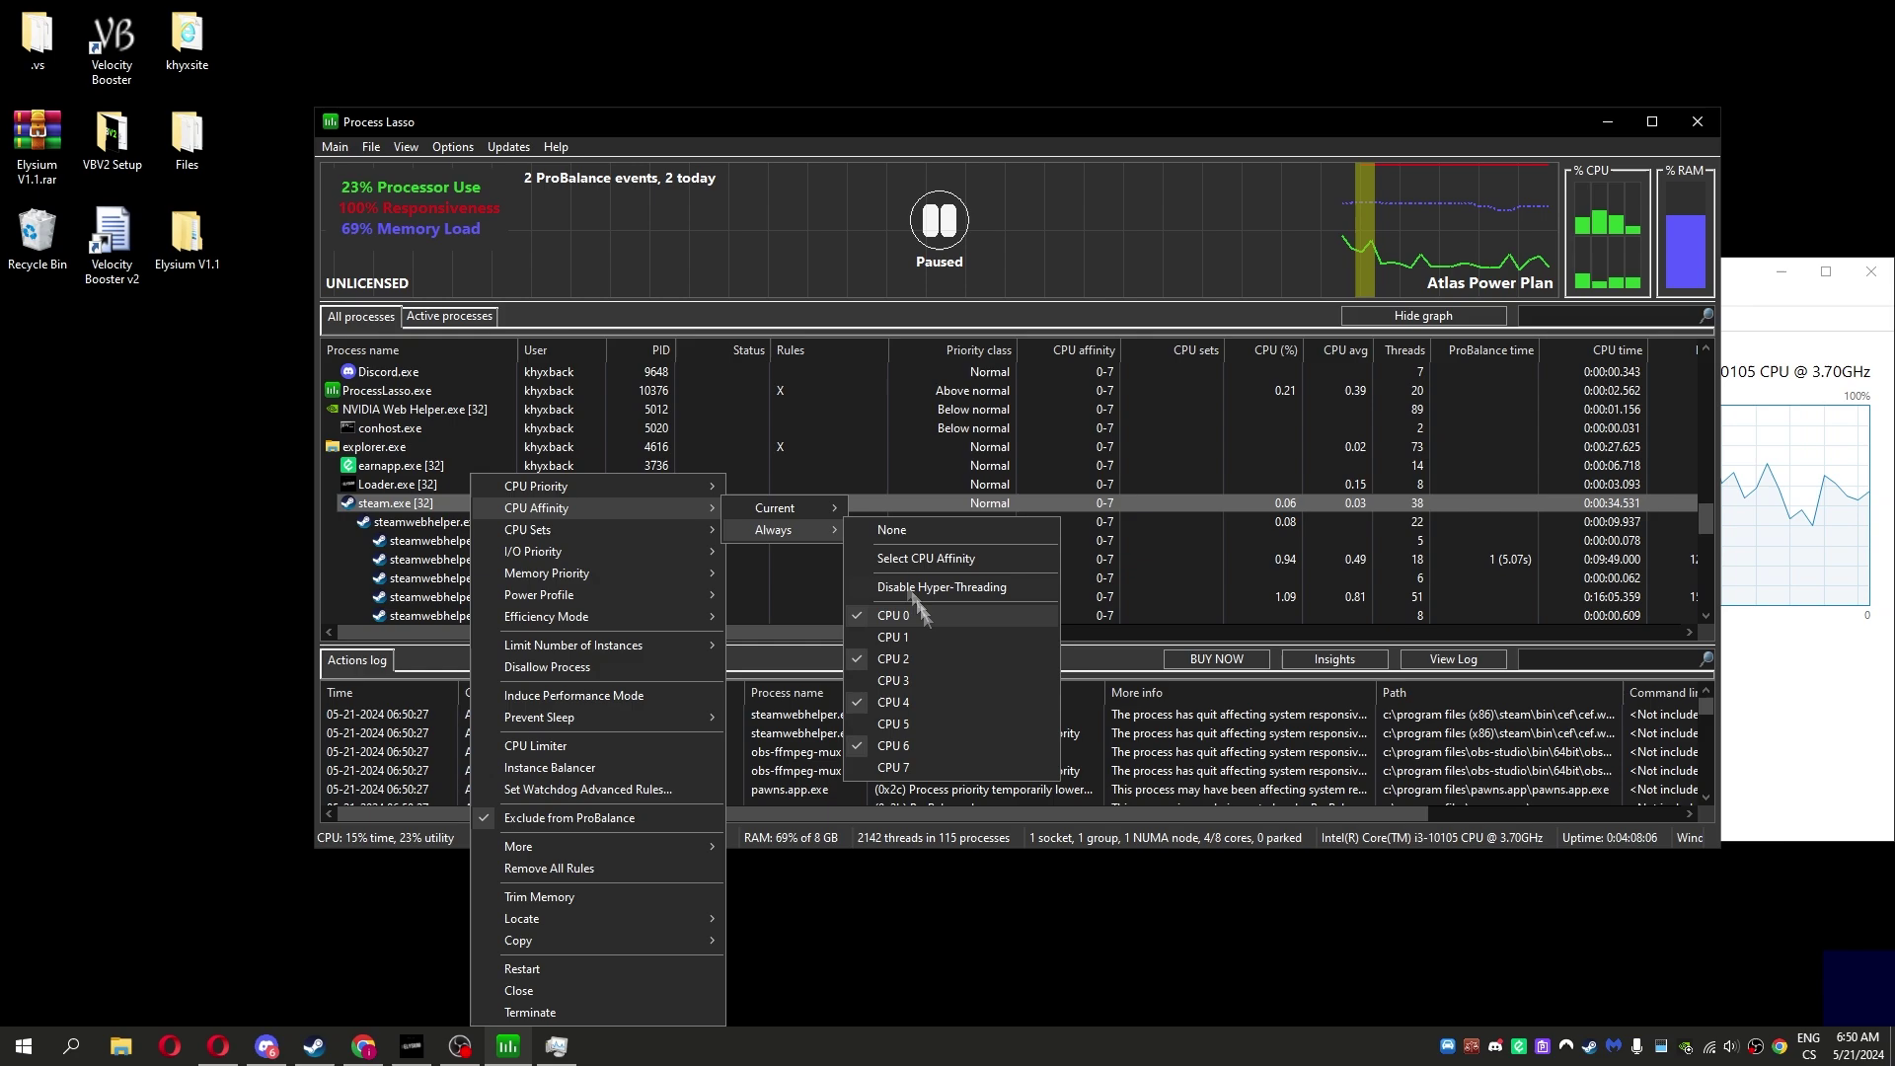
left_click(888, 702)
scroll(635, 529, "down", 4)
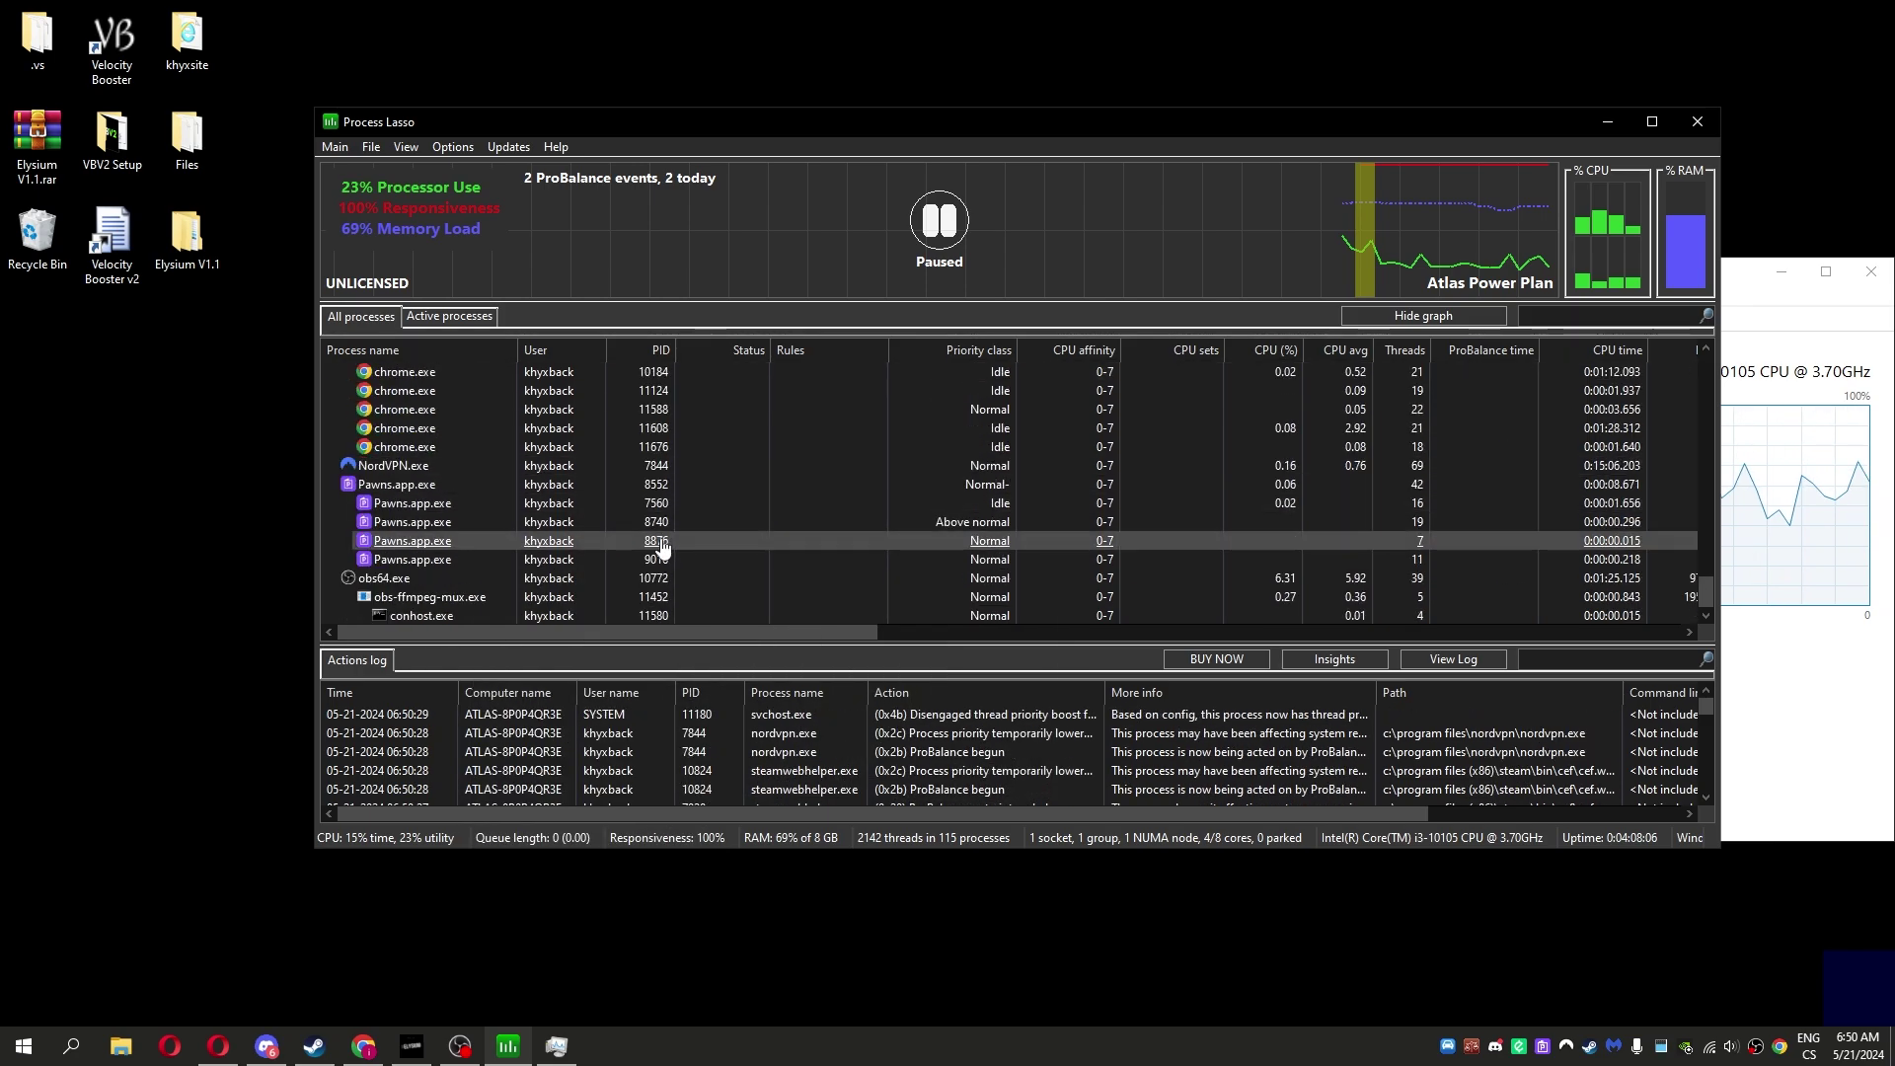
- Uncheck Logging Enabled under Options > Log and confirm logging is off
left_click(448, 147)
mouse_move(470, 191)
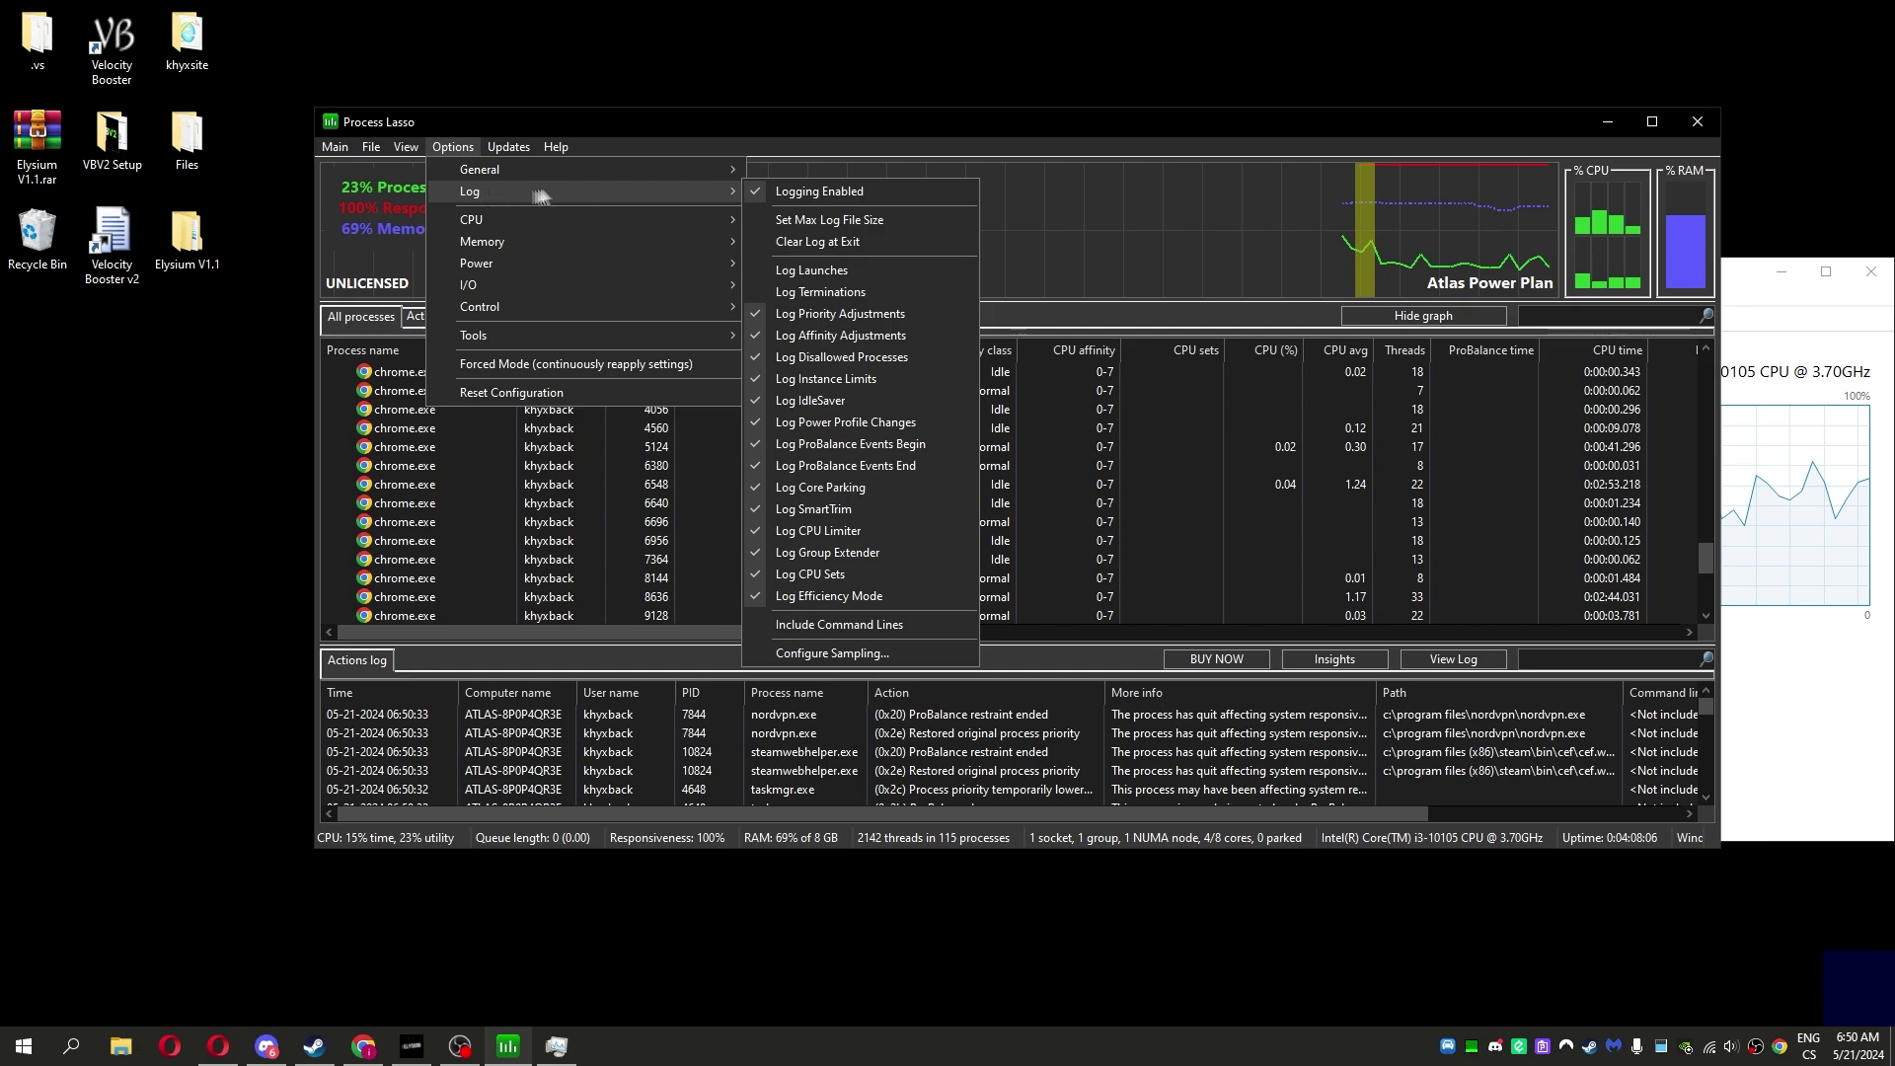
left_click(783, 193)
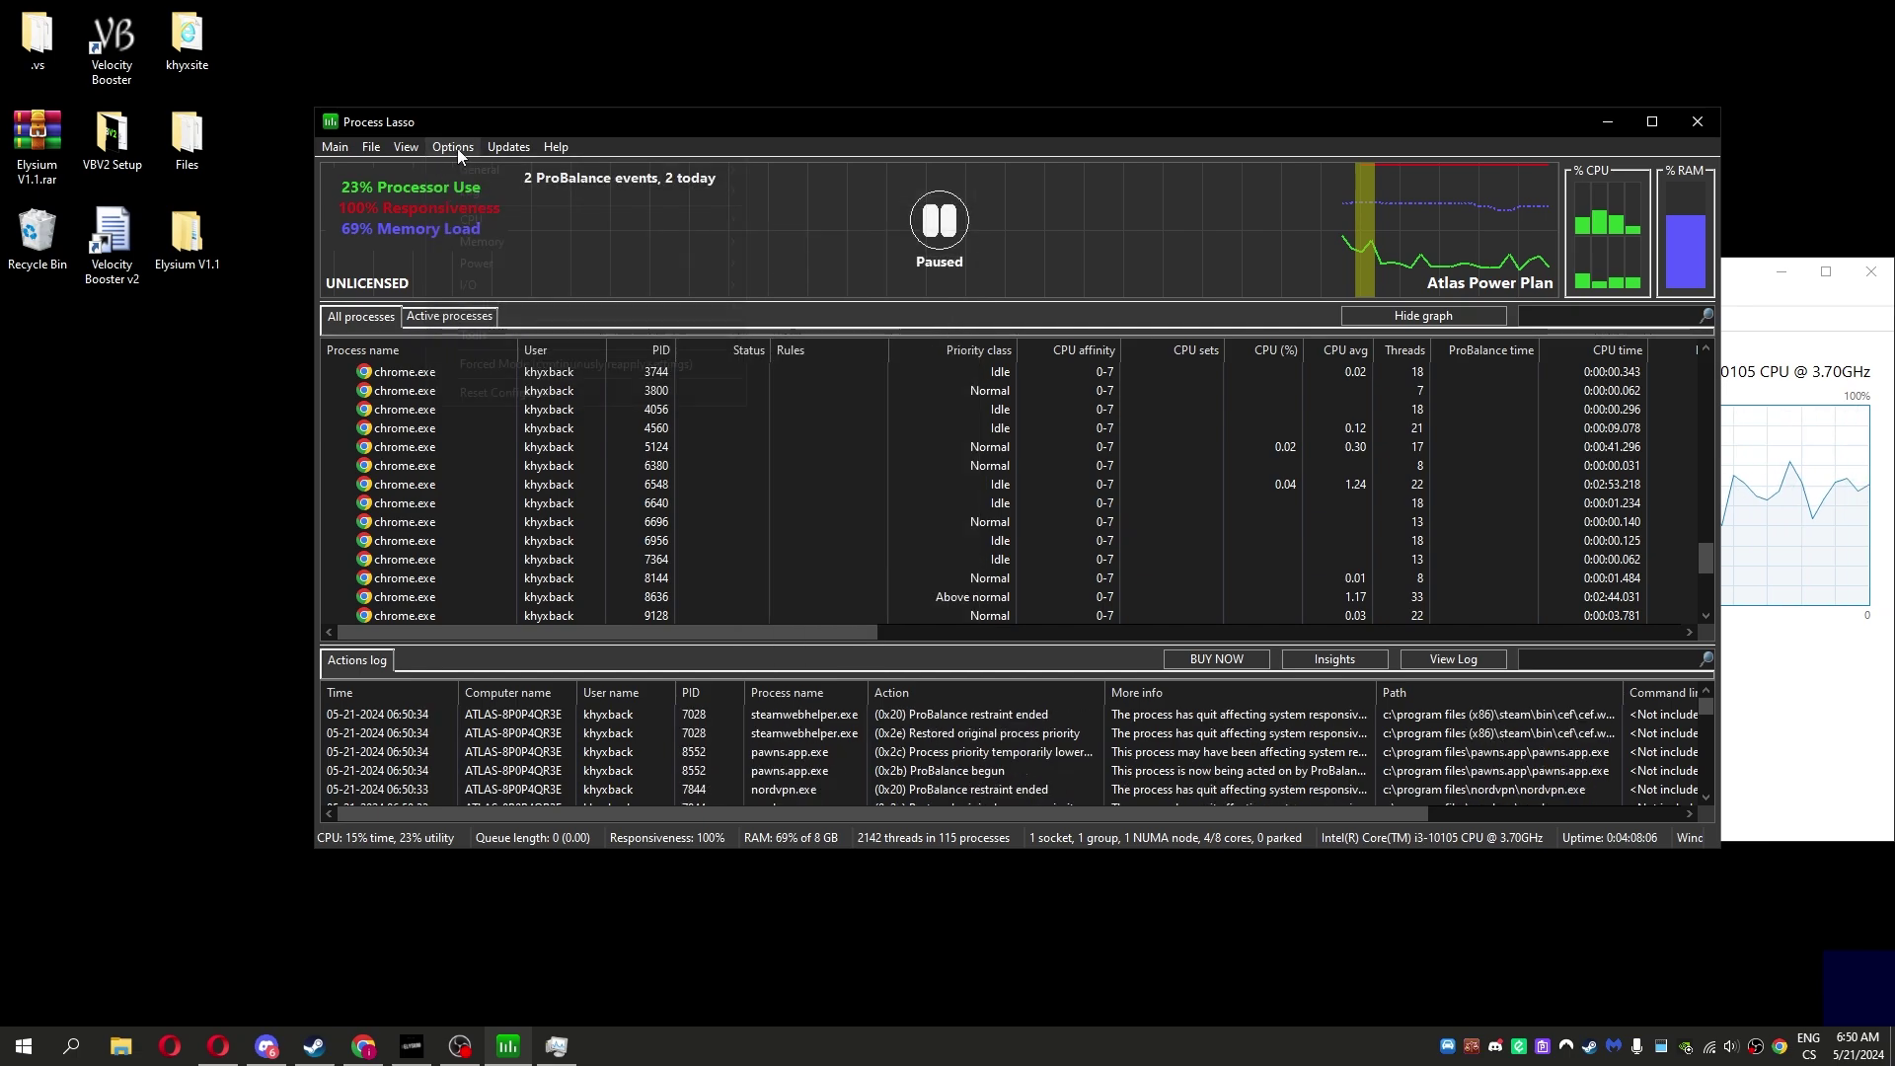
left_click(453, 147)
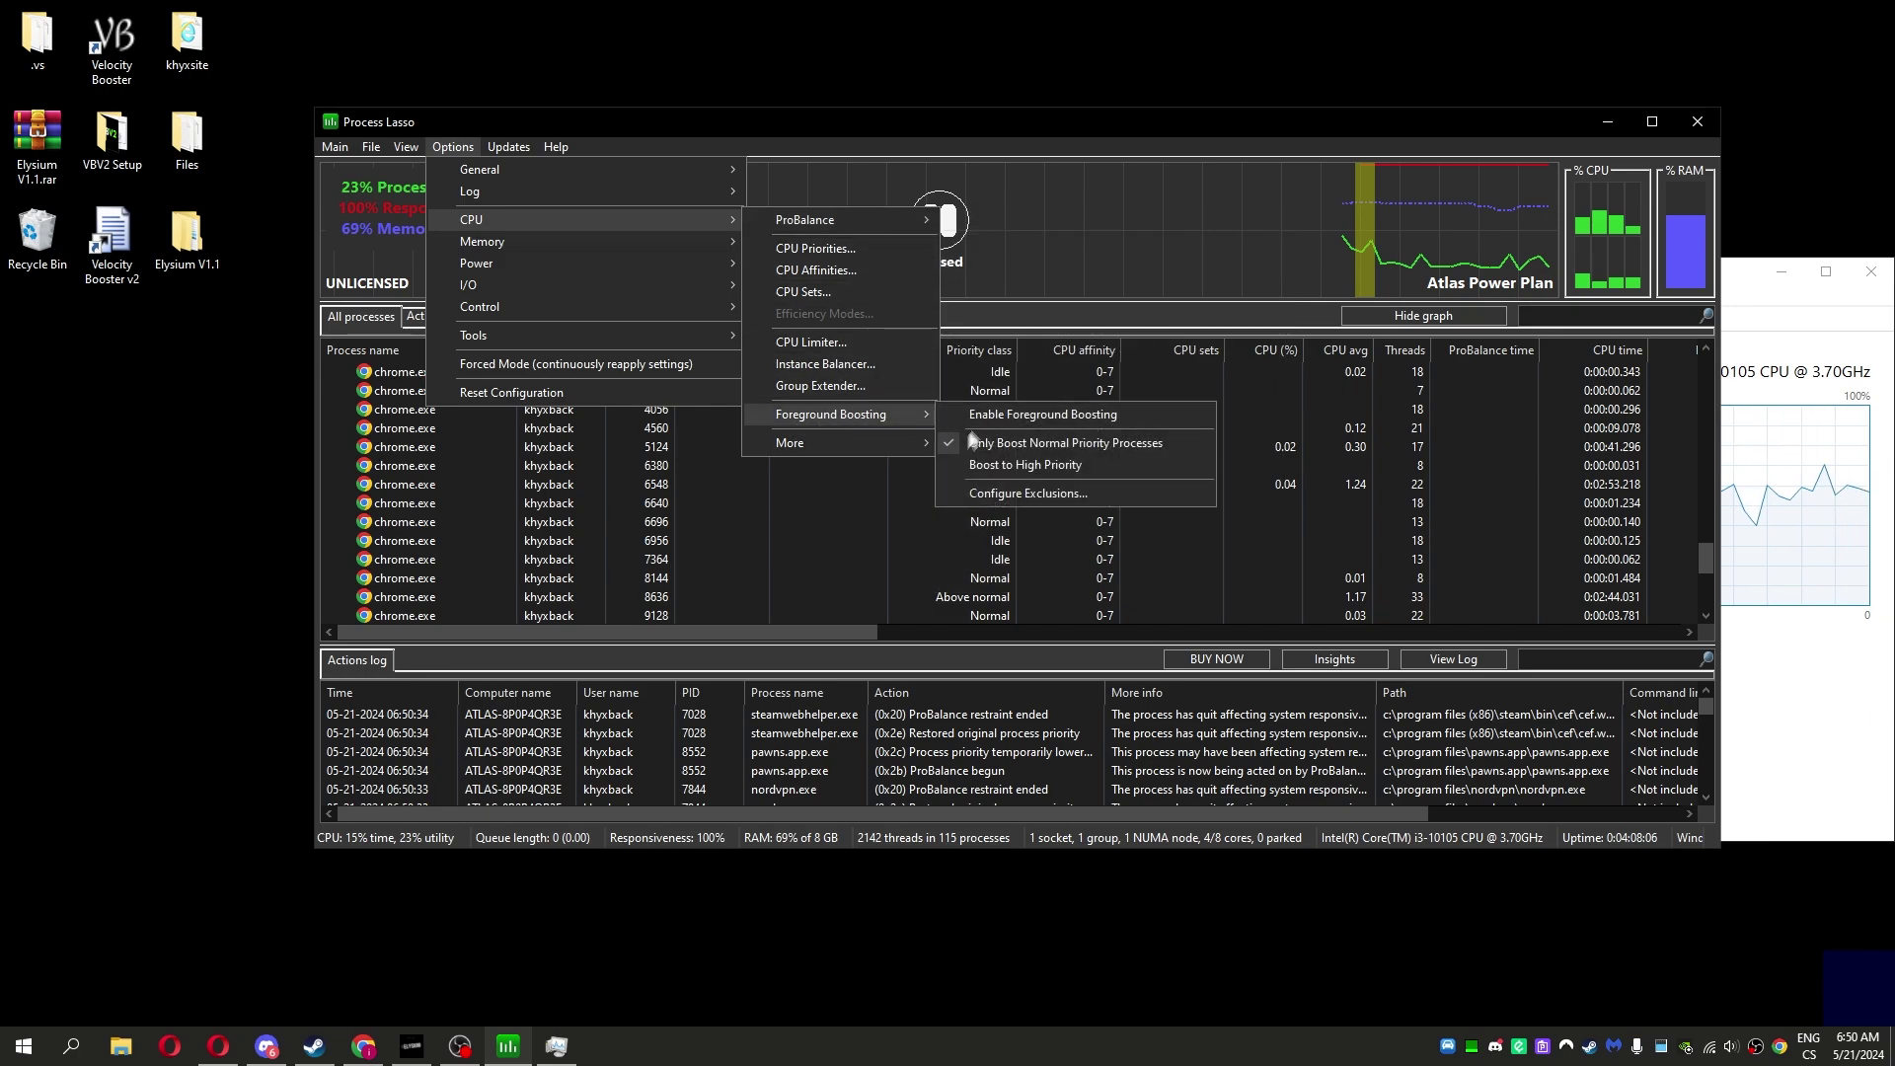
mouse_move(830, 414)
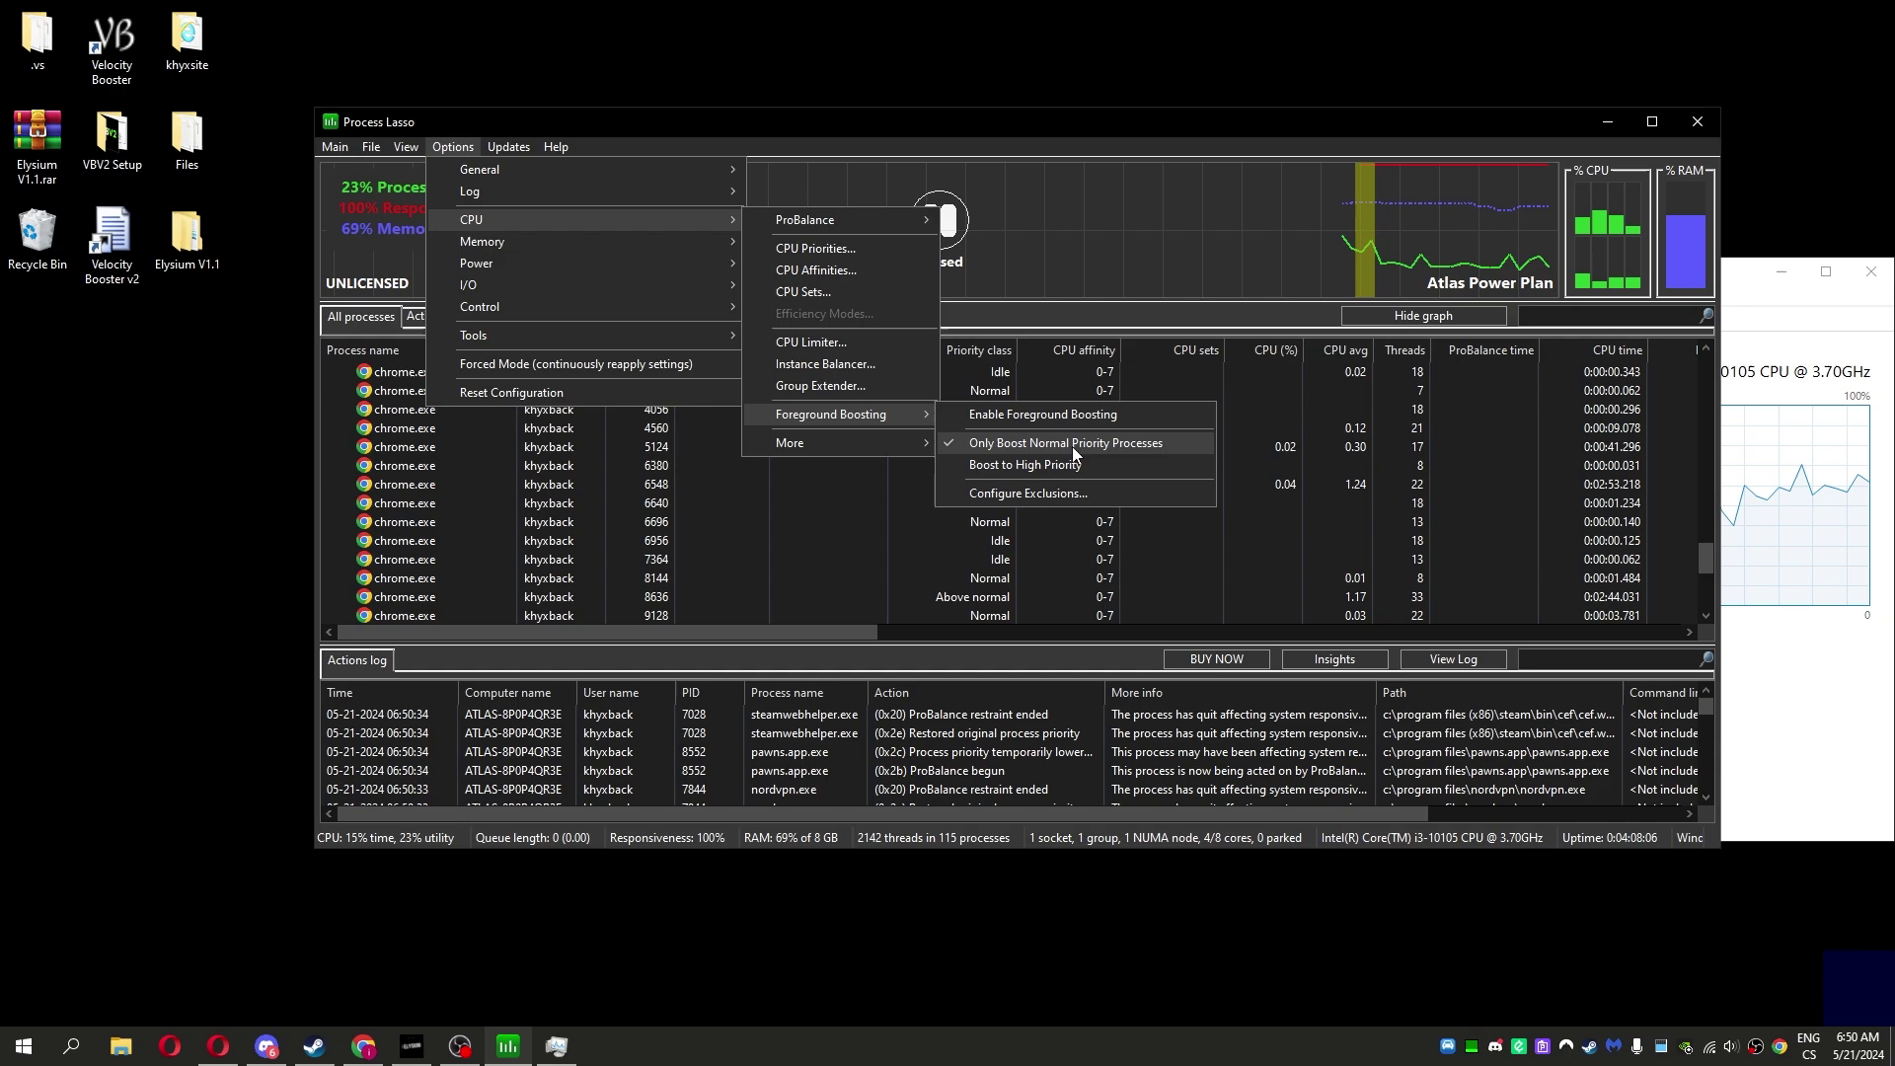
left_click(999, 465)
- Under Options > CPU > Foreground Boosting, toggle boosting foreground apps to high priority
left_click(445, 150)
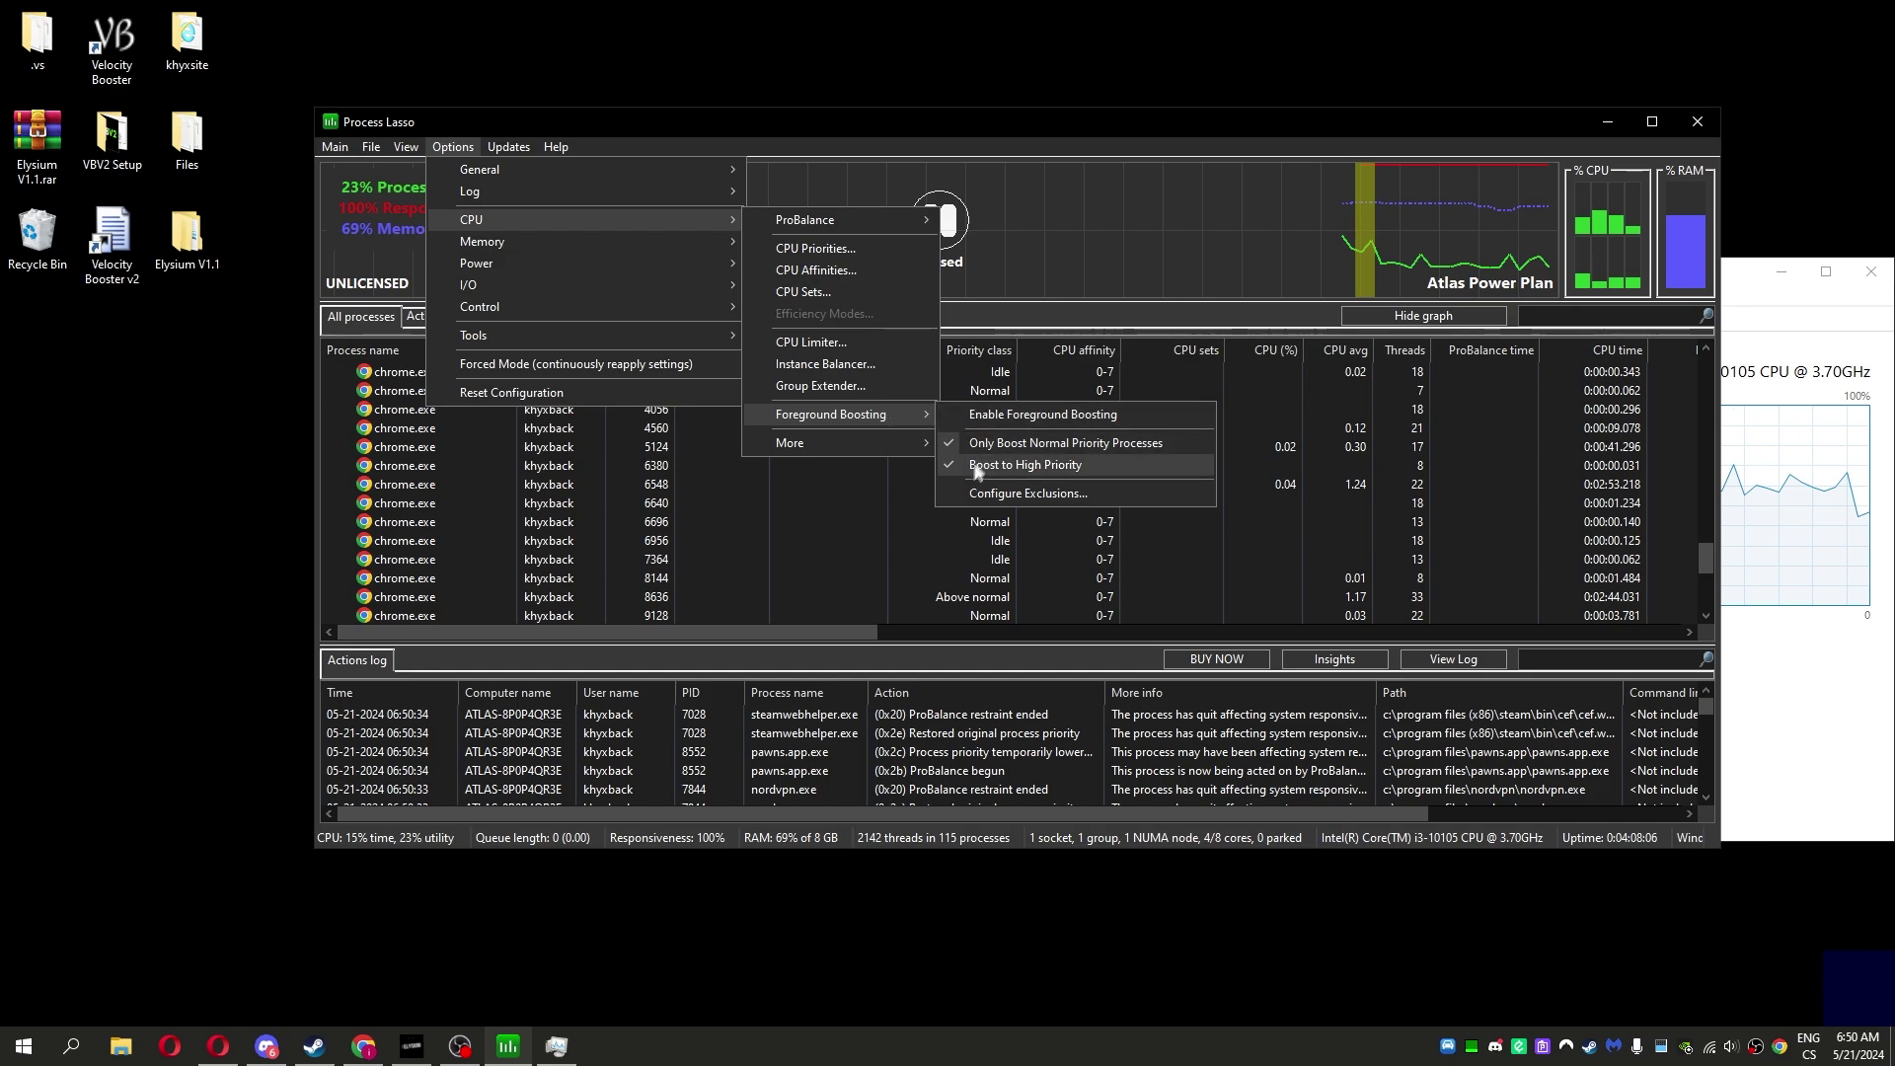
left_click(976, 471)
left_click(452, 147)
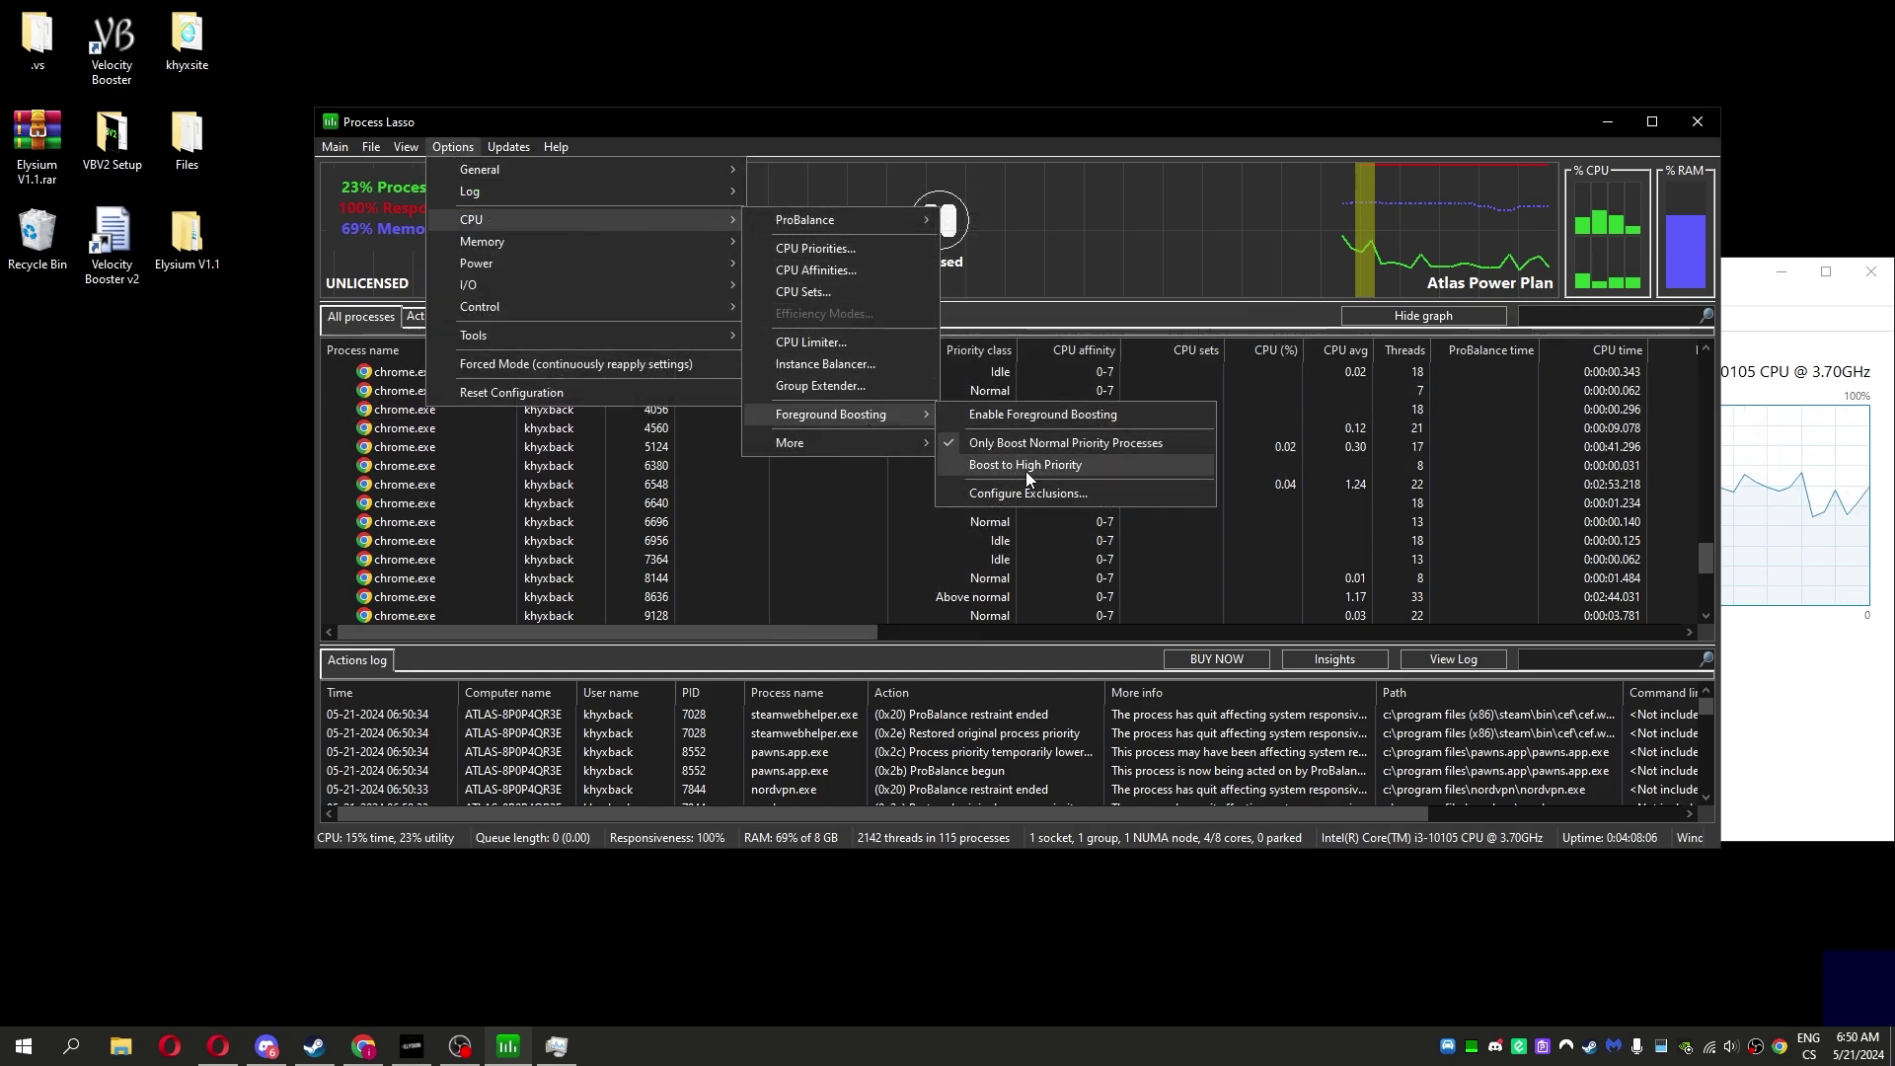
- Check Enable Foreground Boosting, then browse the remaining CPU and view options
left_click(1024, 415)
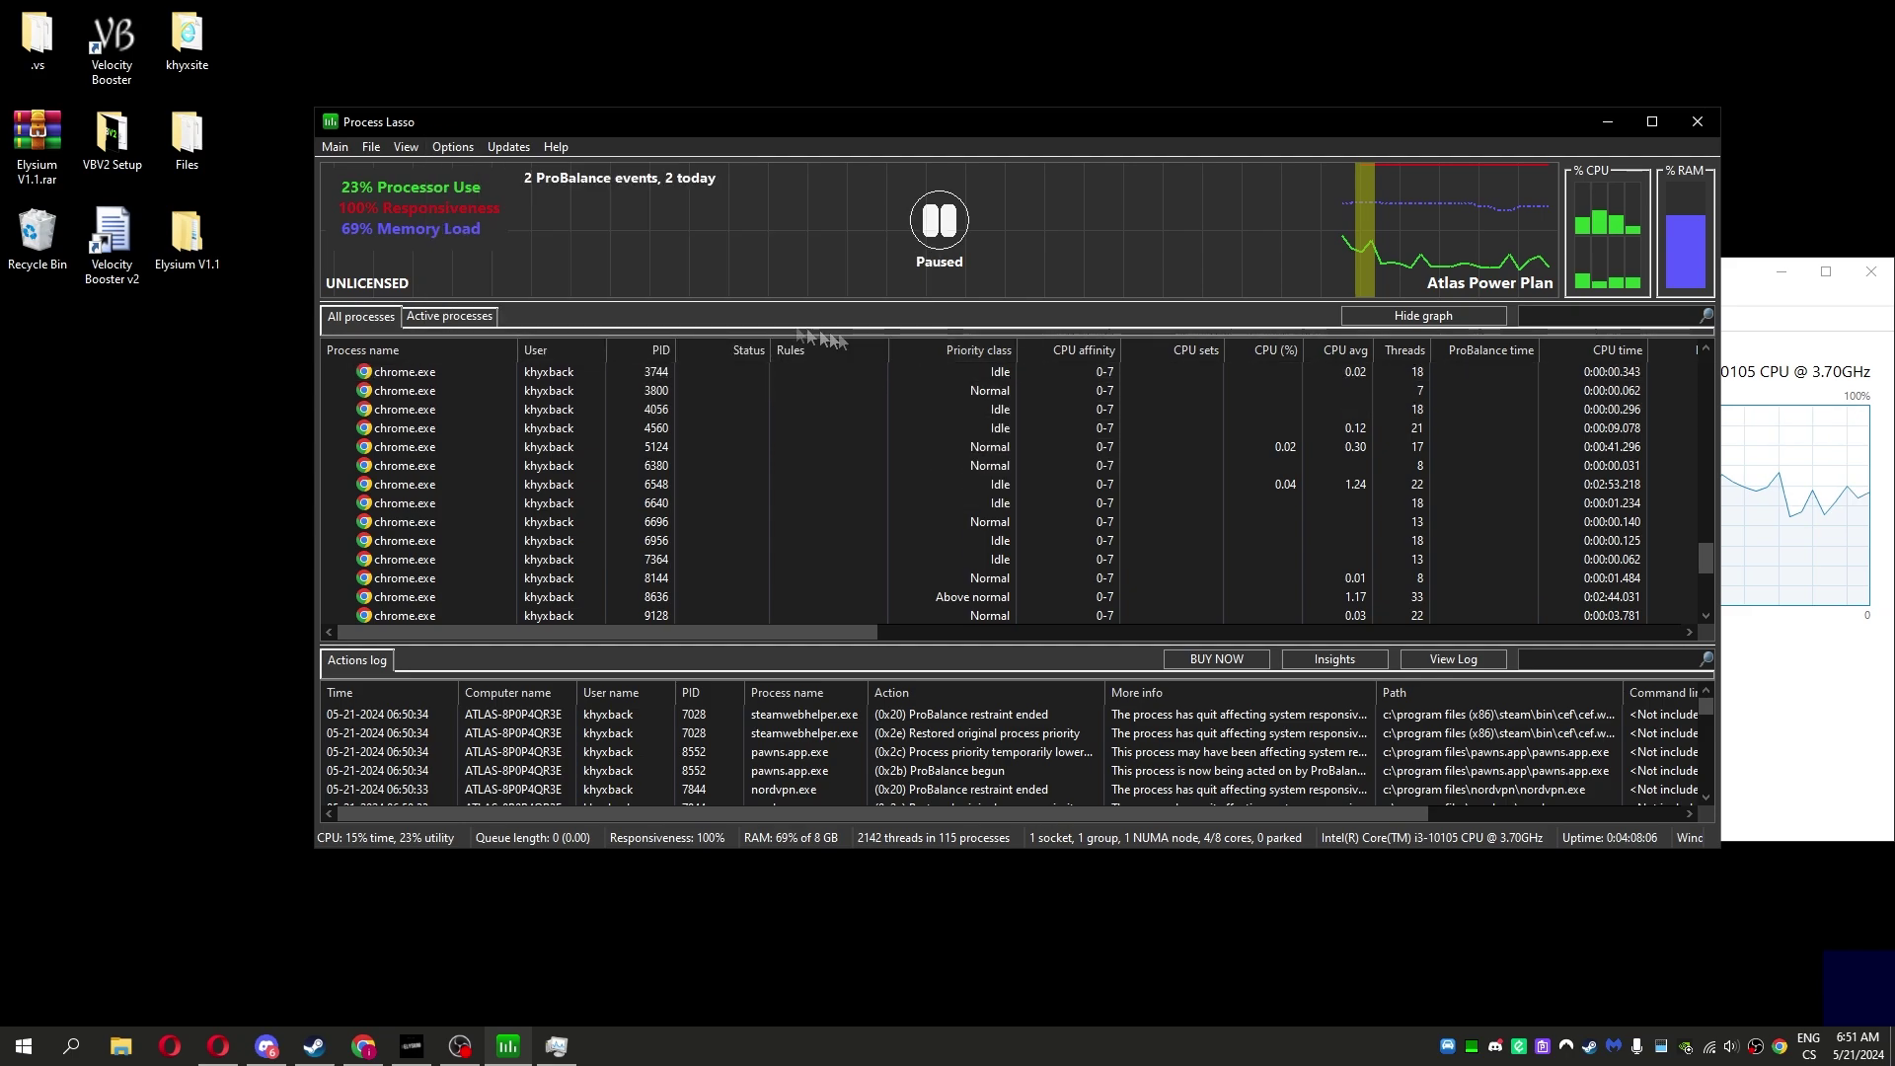
left_click(454, 148)
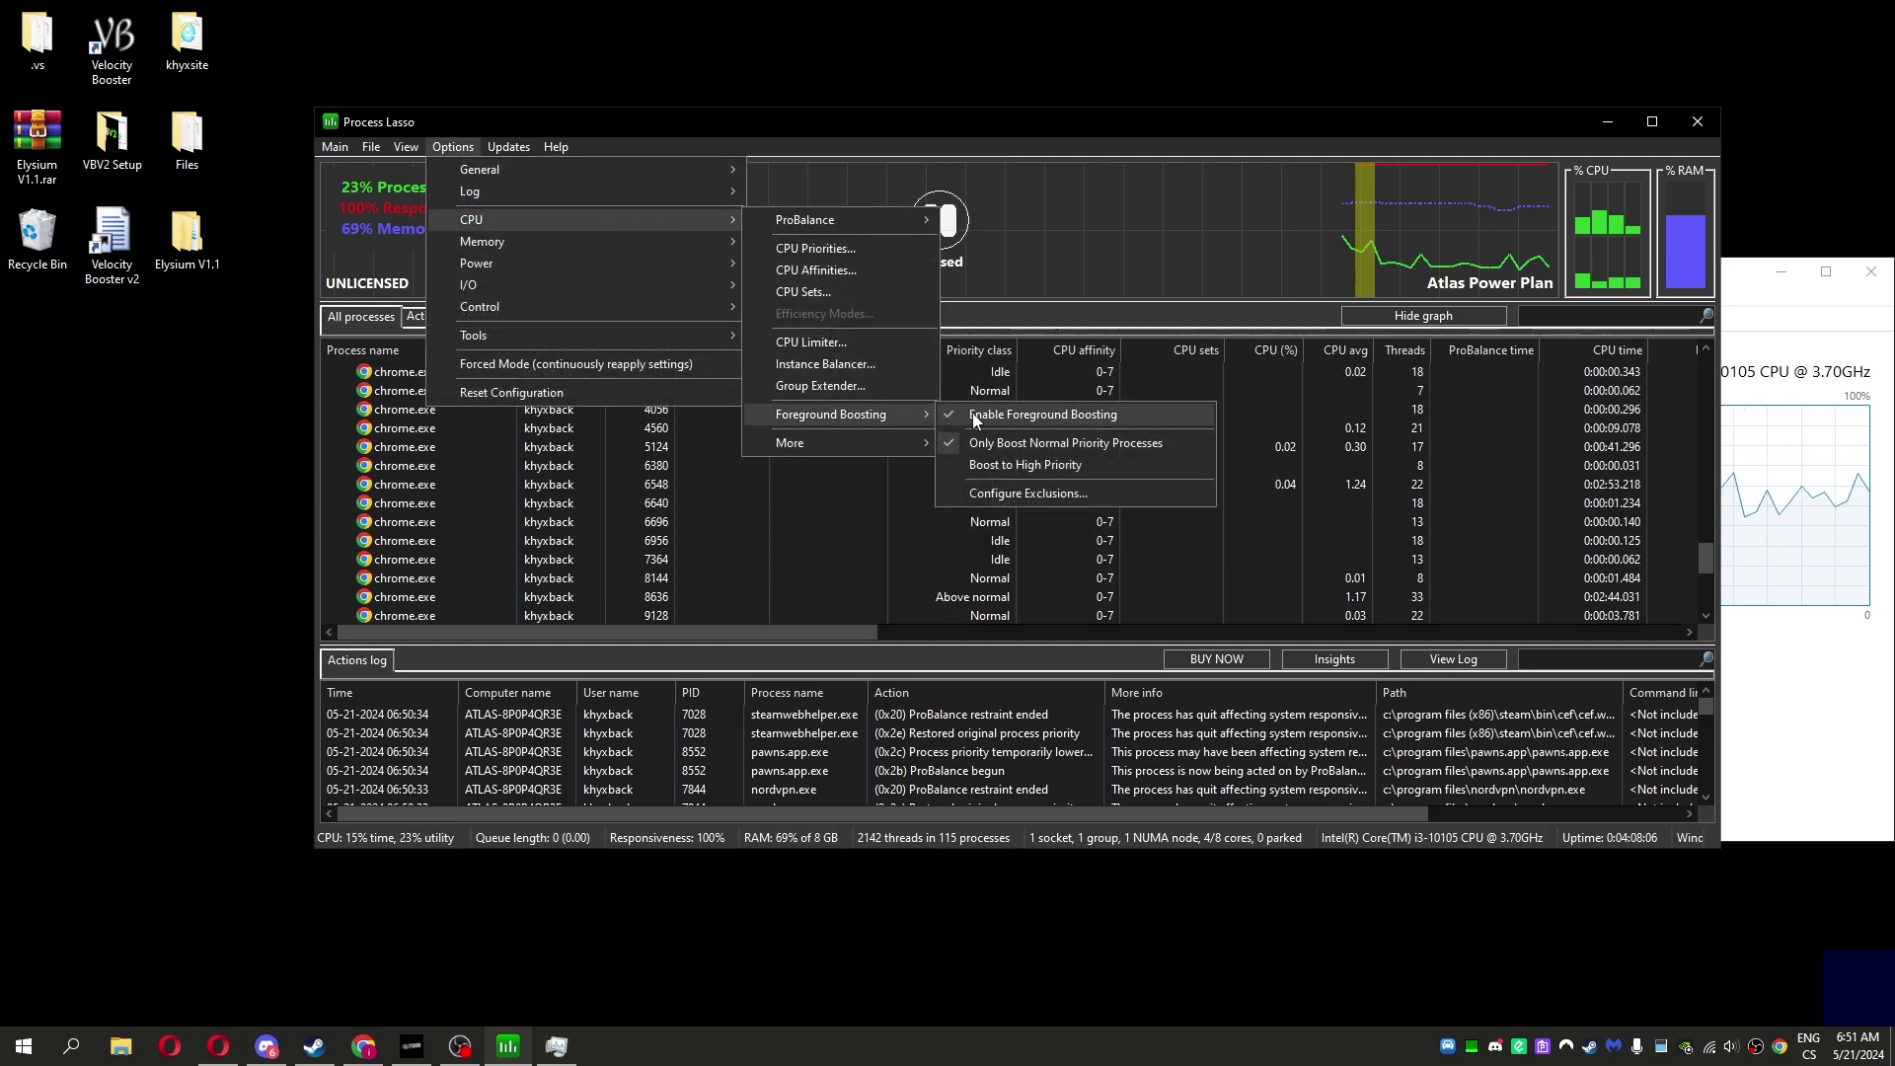
left_click(1007, 443)
left_click(450, 147)
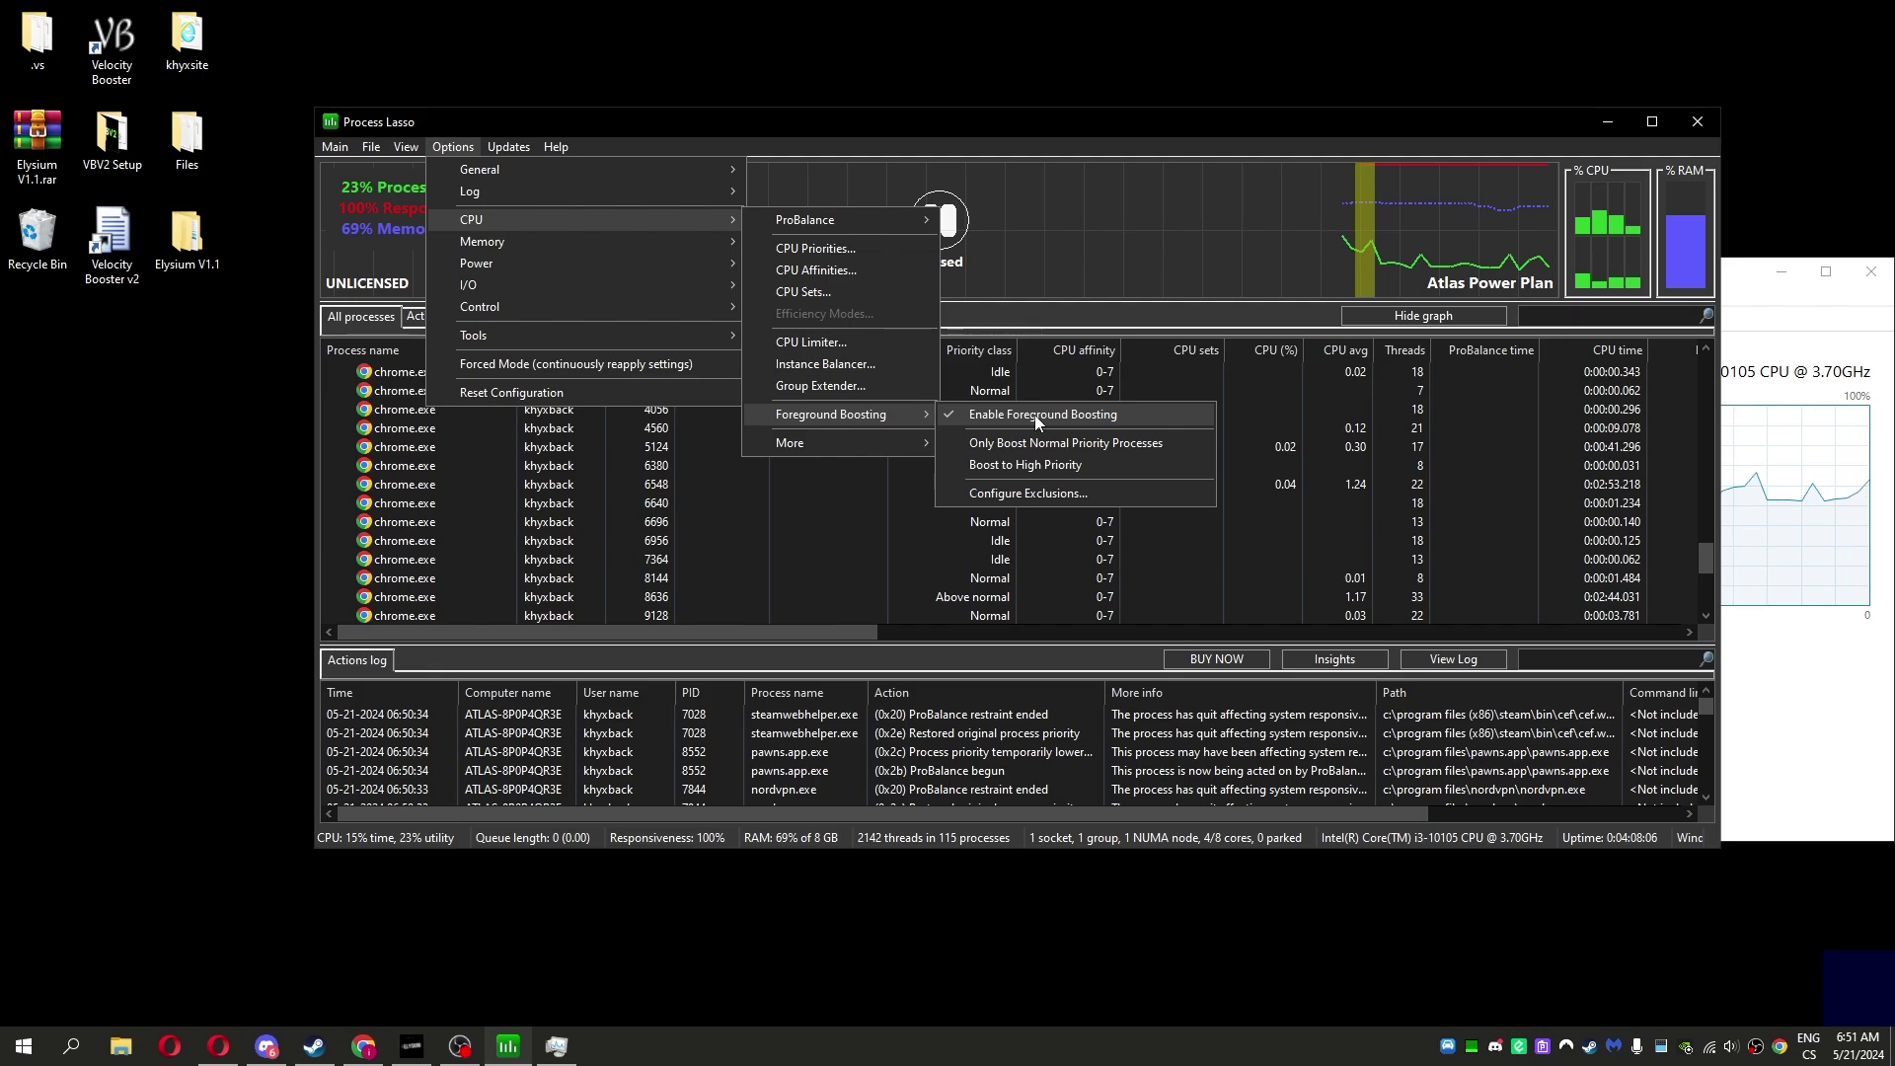
mouse_move(829, 442)
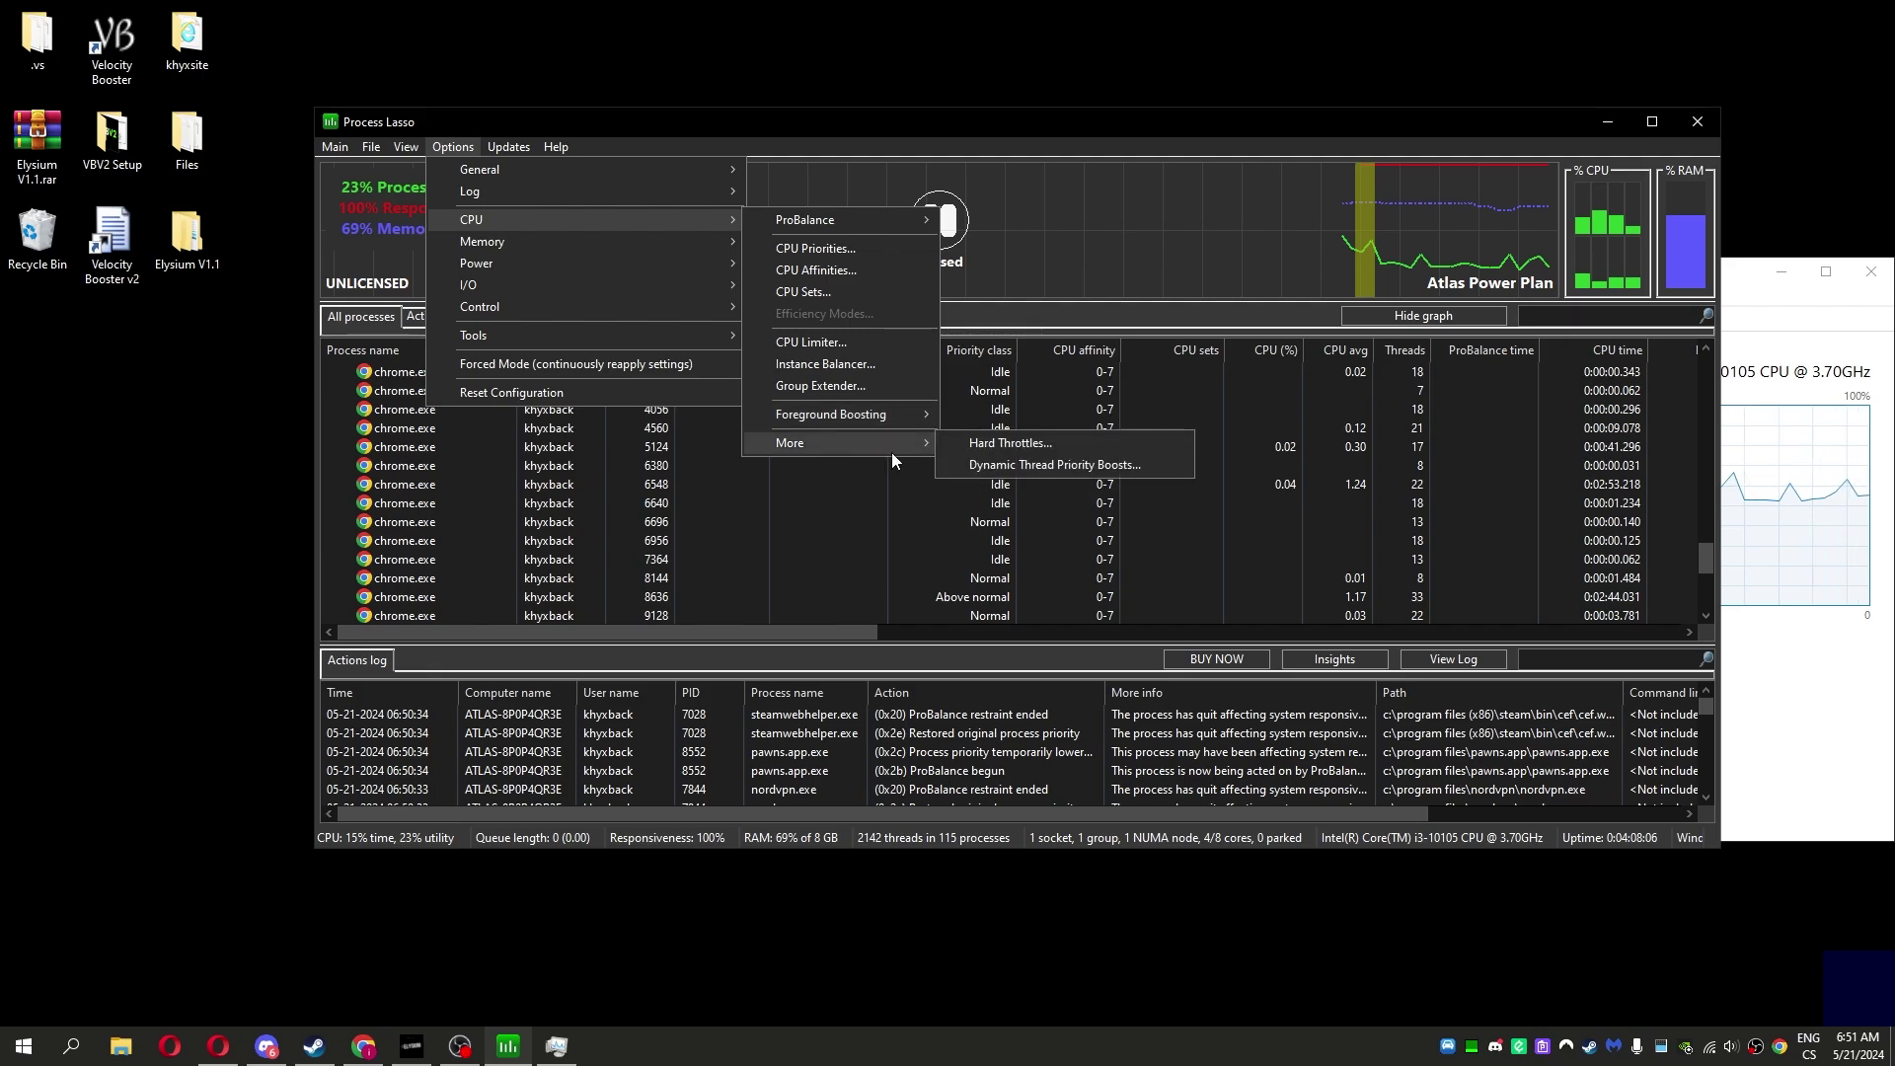
left_click_drag(695, 117, 687, 110)
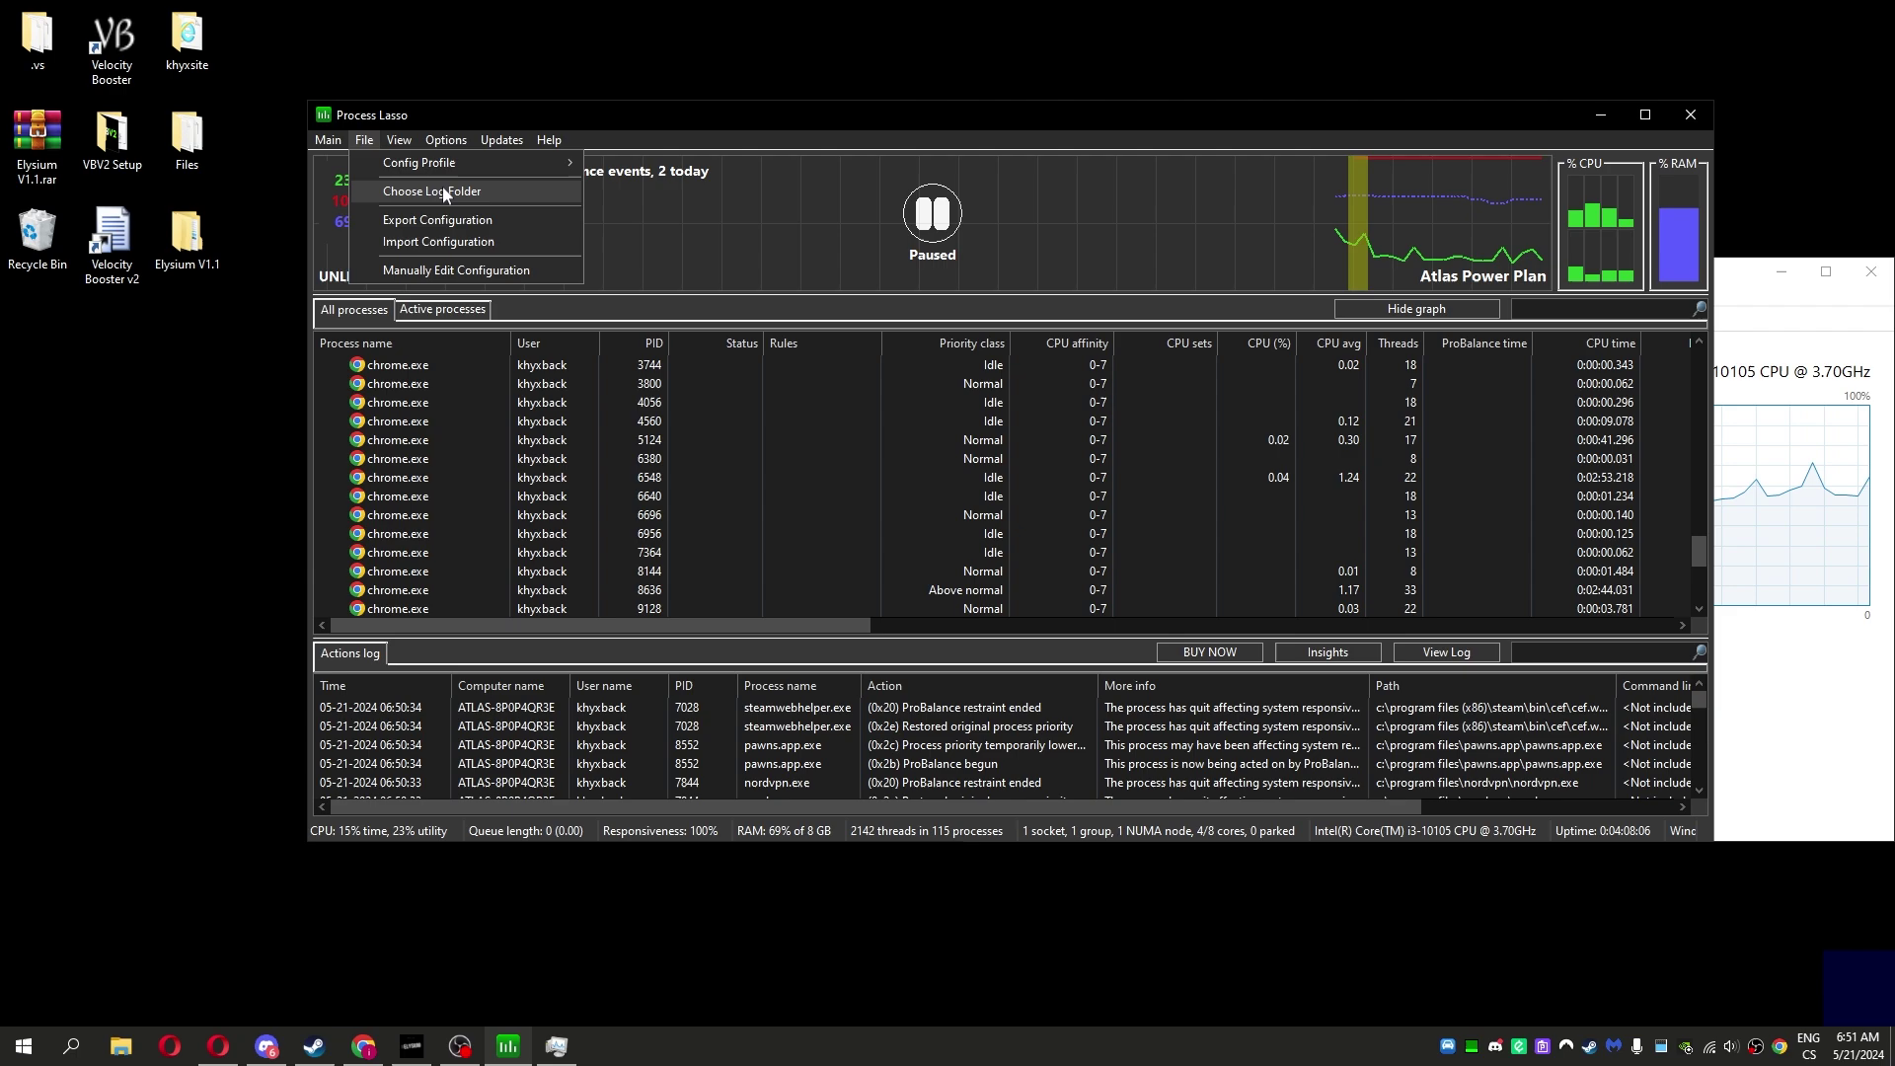
- Switch to Active processes showing chrome.exe on CPUs 1–7, glance at the Main menu and reposition the window
left_click(504, 93)
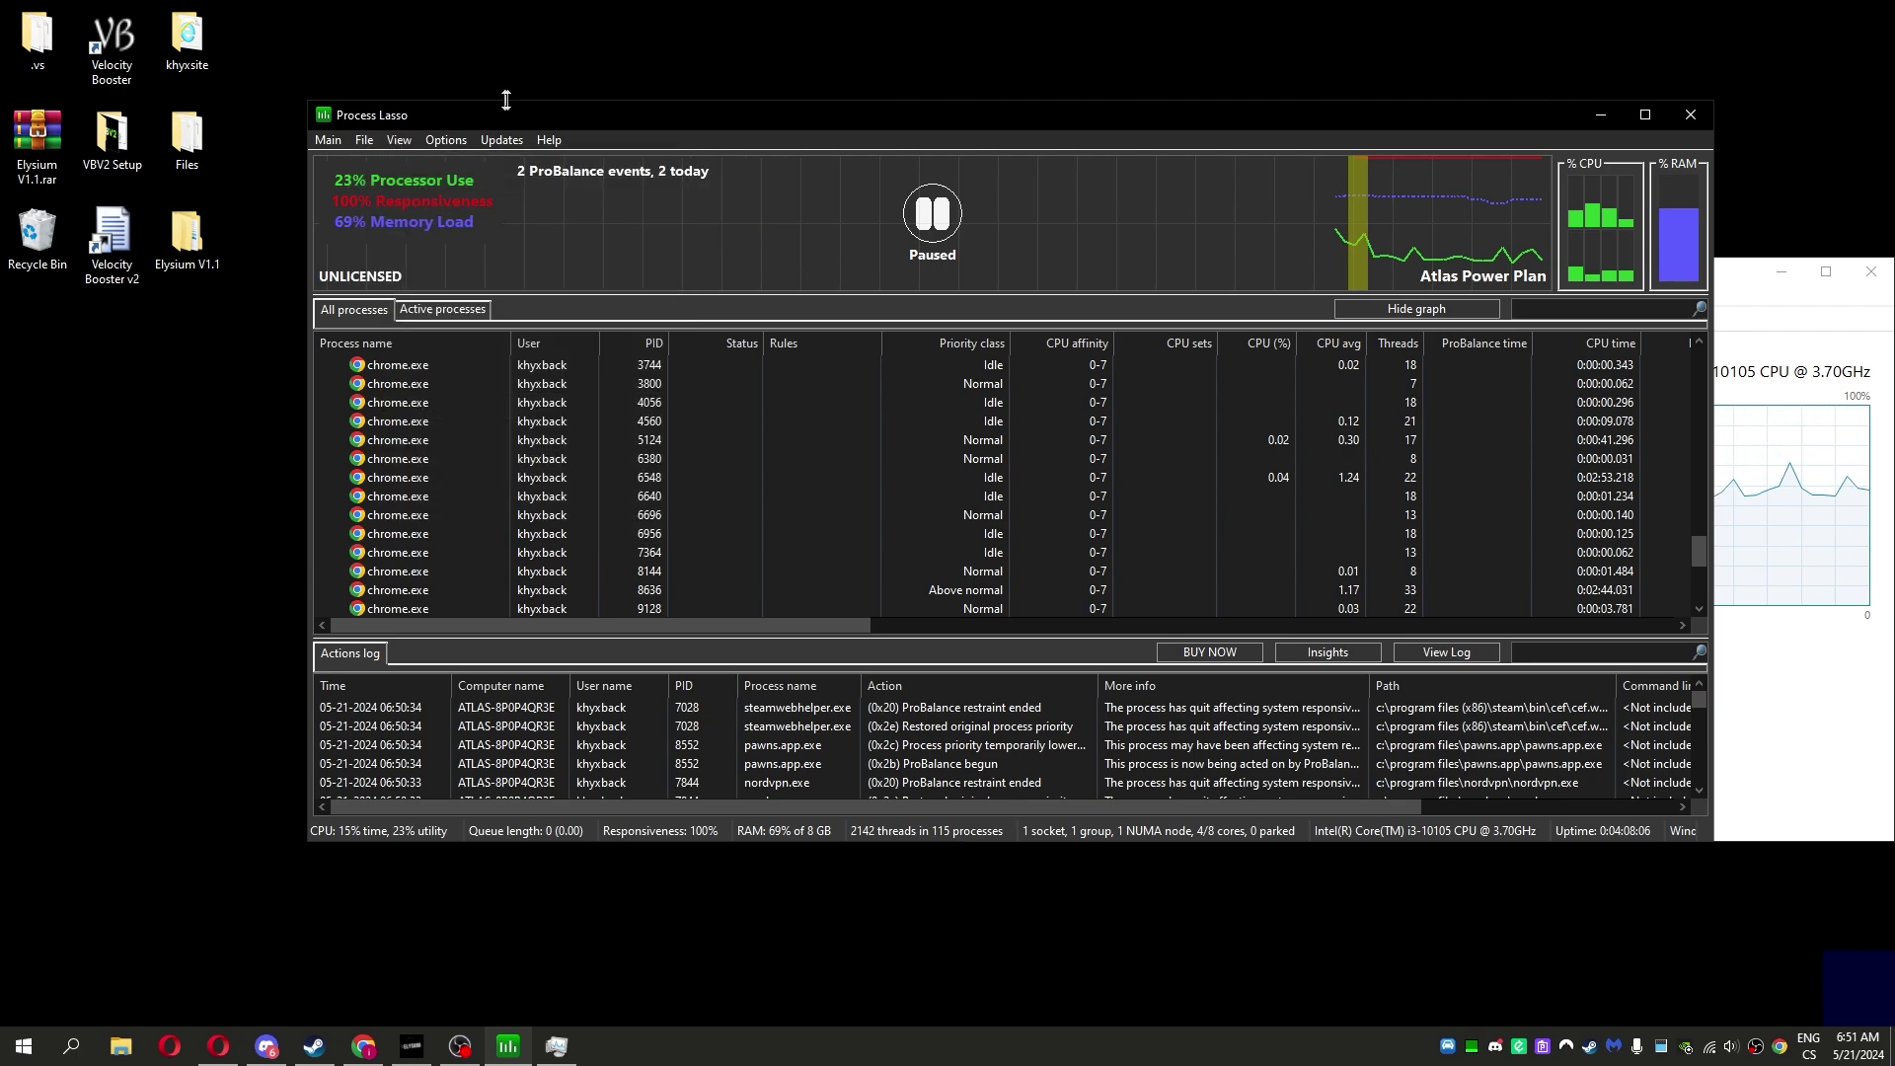
left_click_drag(519, 115, 546, 125)
left_click(448, 316)
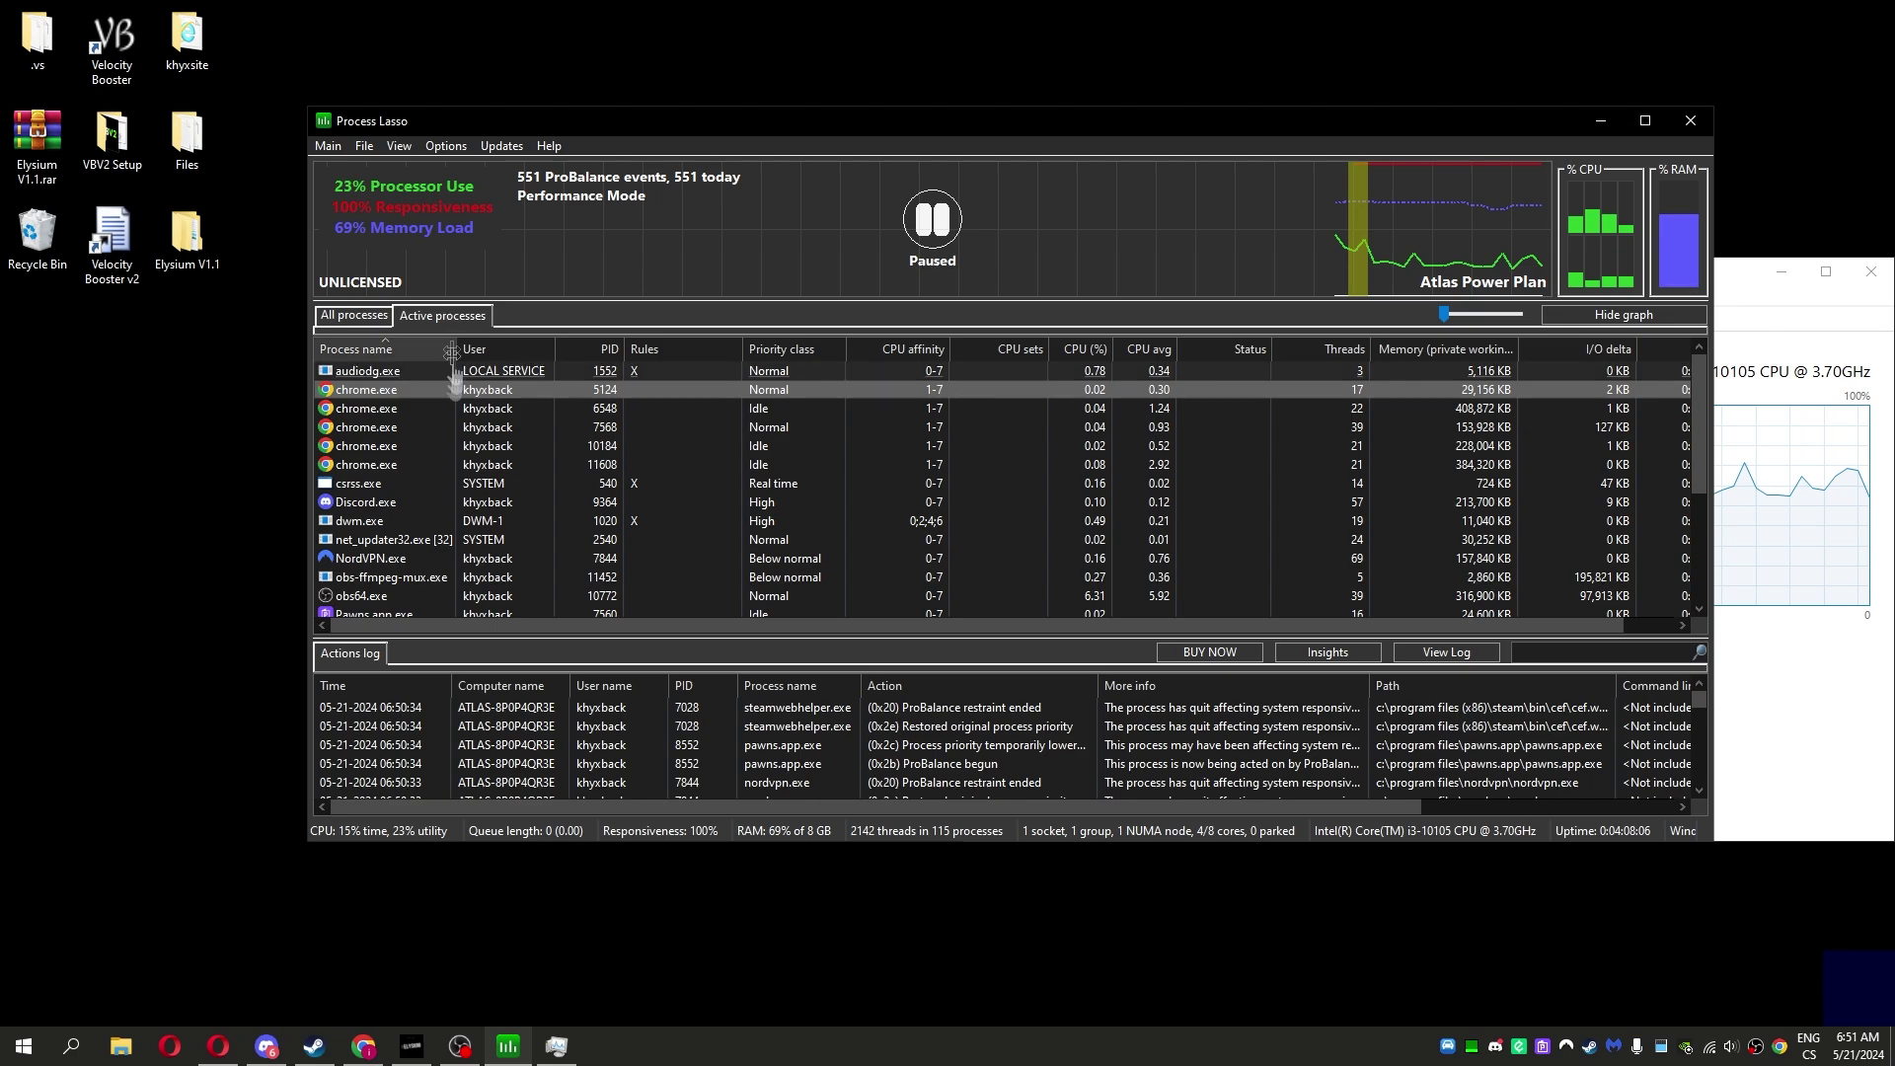
scroll(430, 481, "down", 3)
scroll(429, 482, "up", 3)
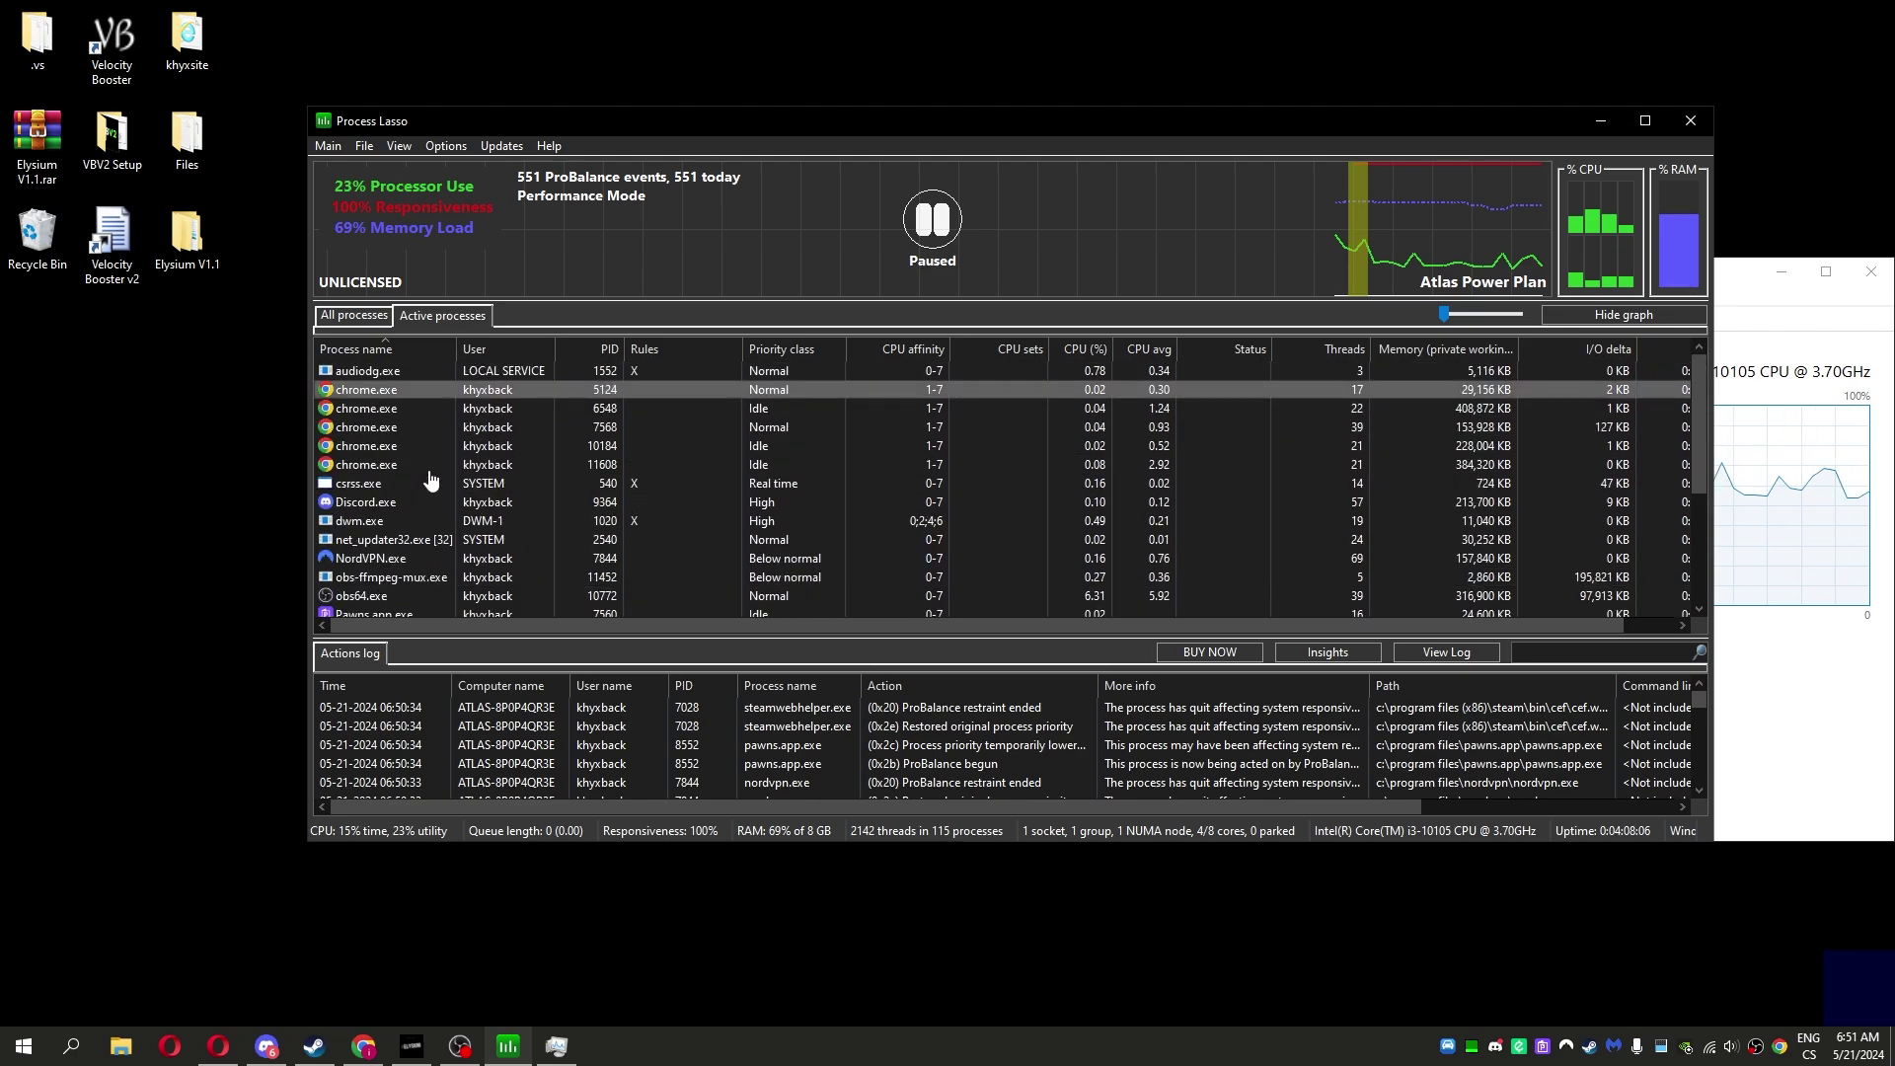
left_click(360, 147)
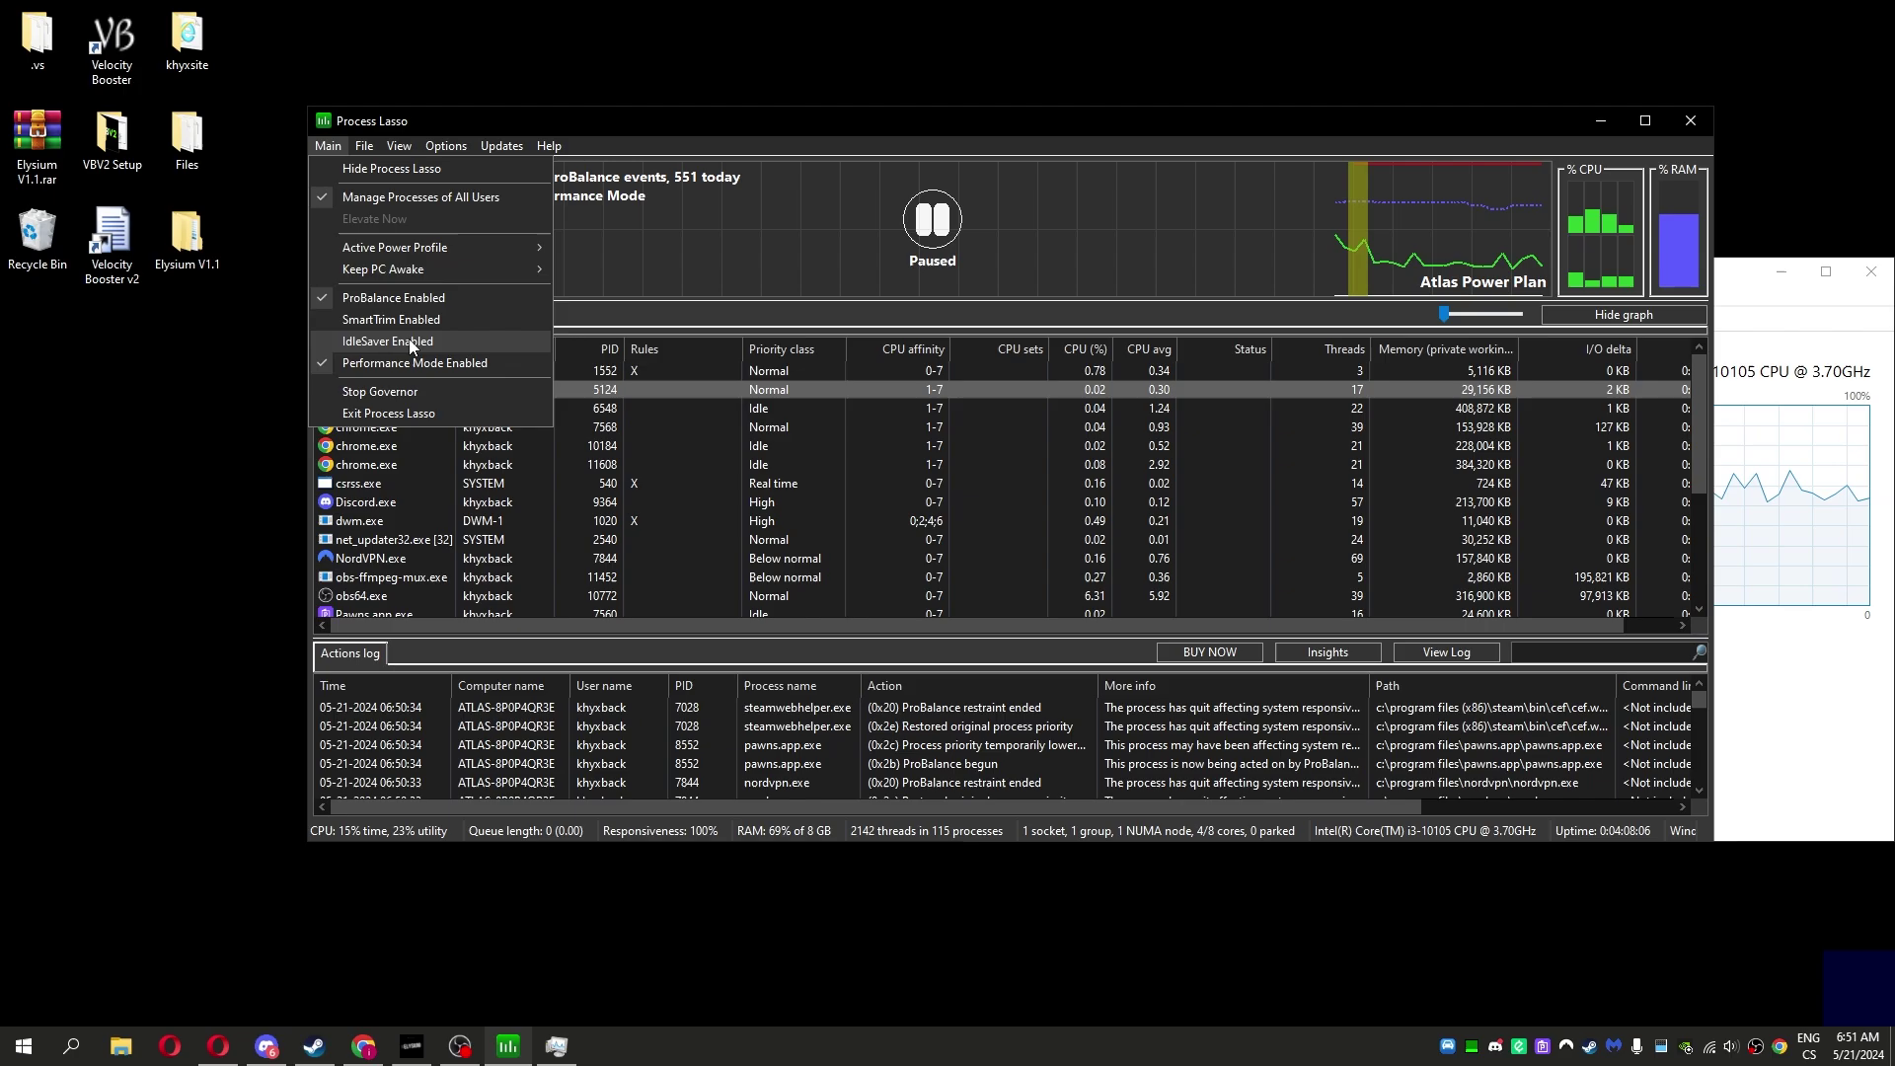
left_click_drag(612, 124, 557, 120)
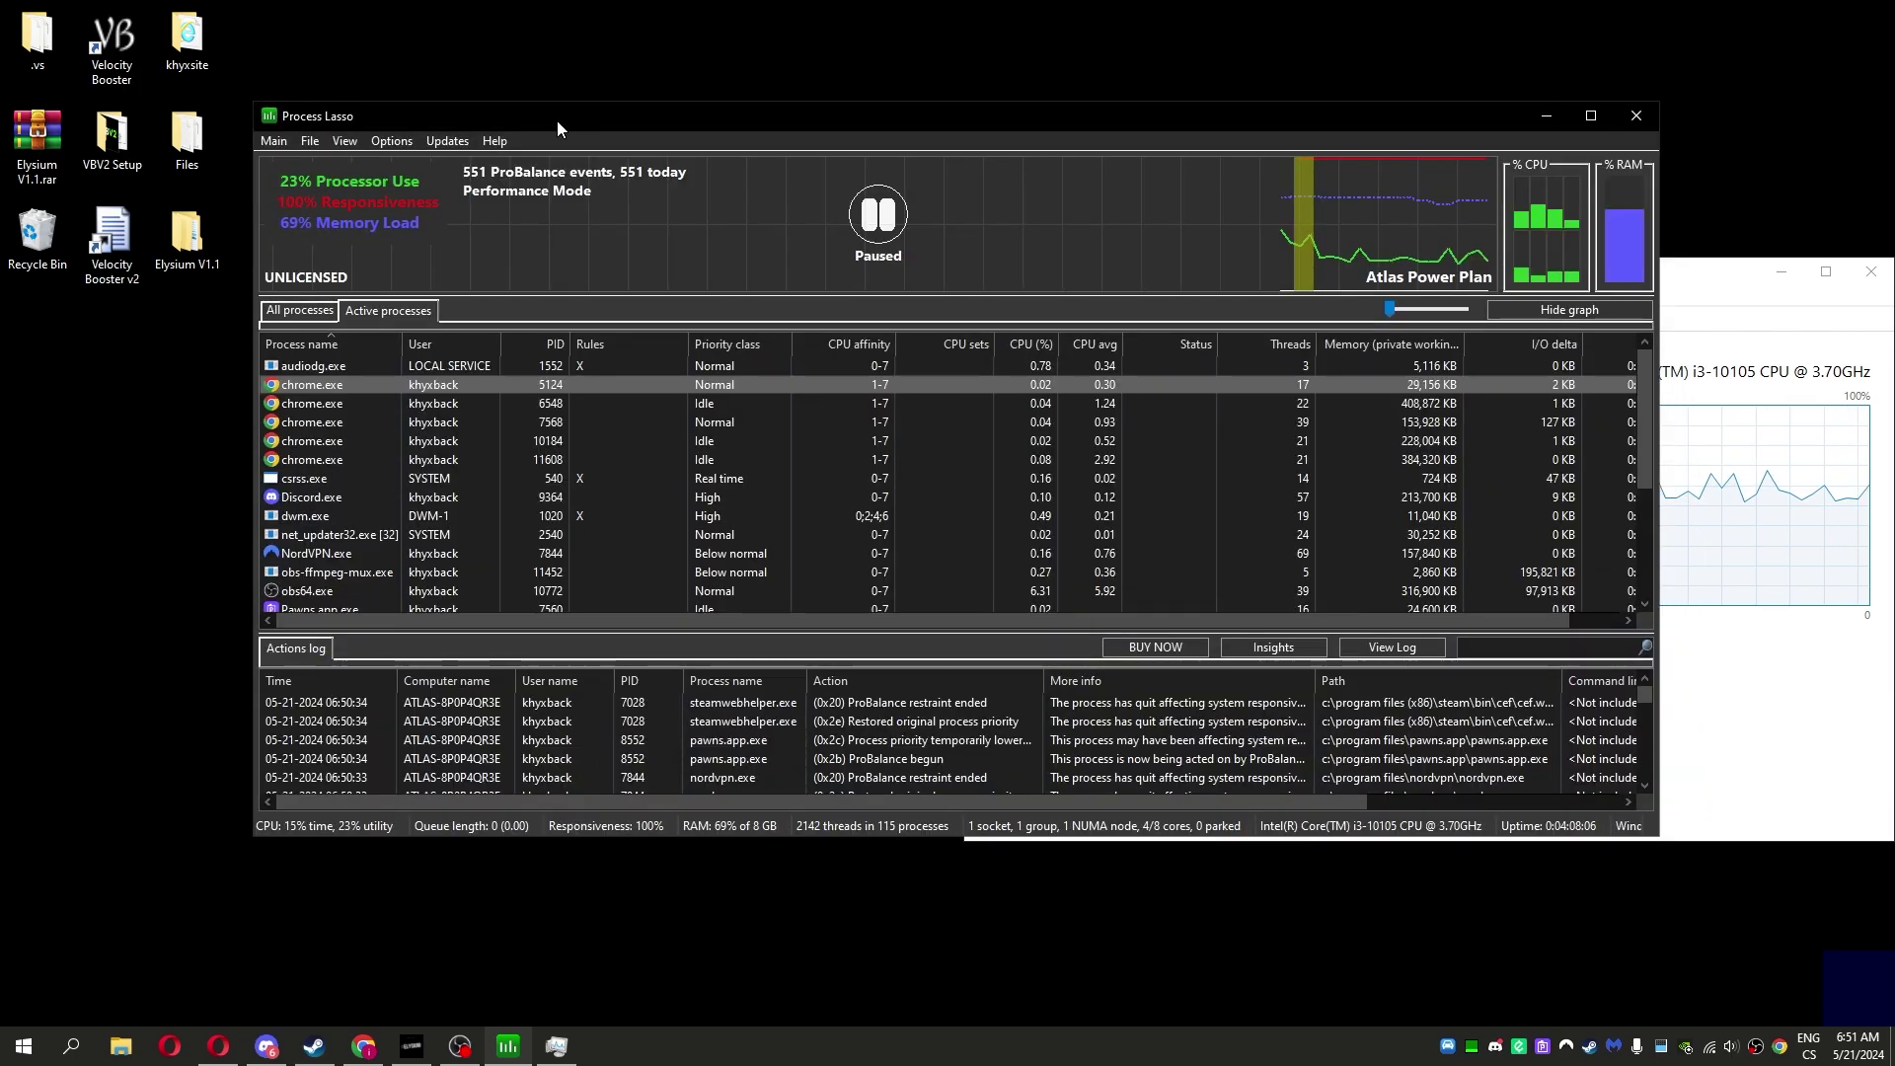
left_click_drag(1041, 127, 896, 119)
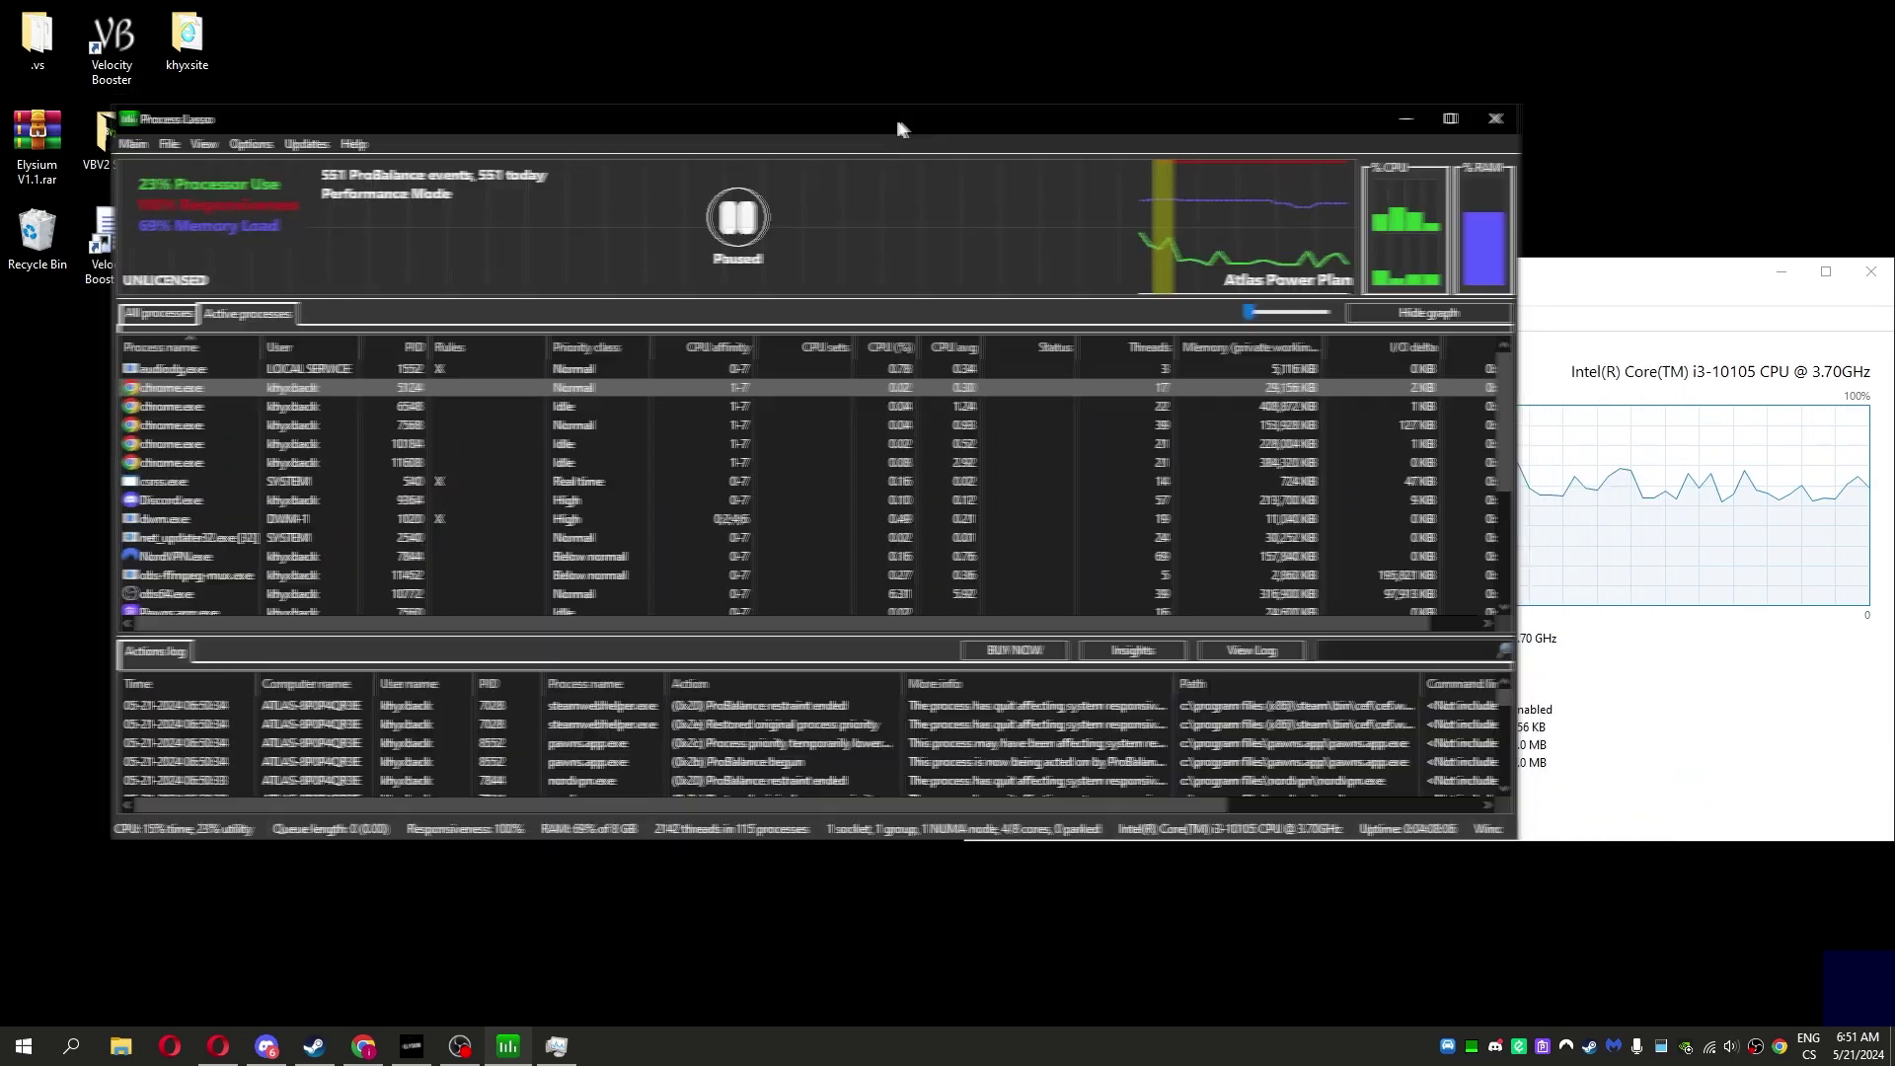
- Close Process Lasso and review Elysium V1's About Ultra Tweak list of improvements
left_click(1492, 122)
left_click_drag(1629, 271, 1081, 342)
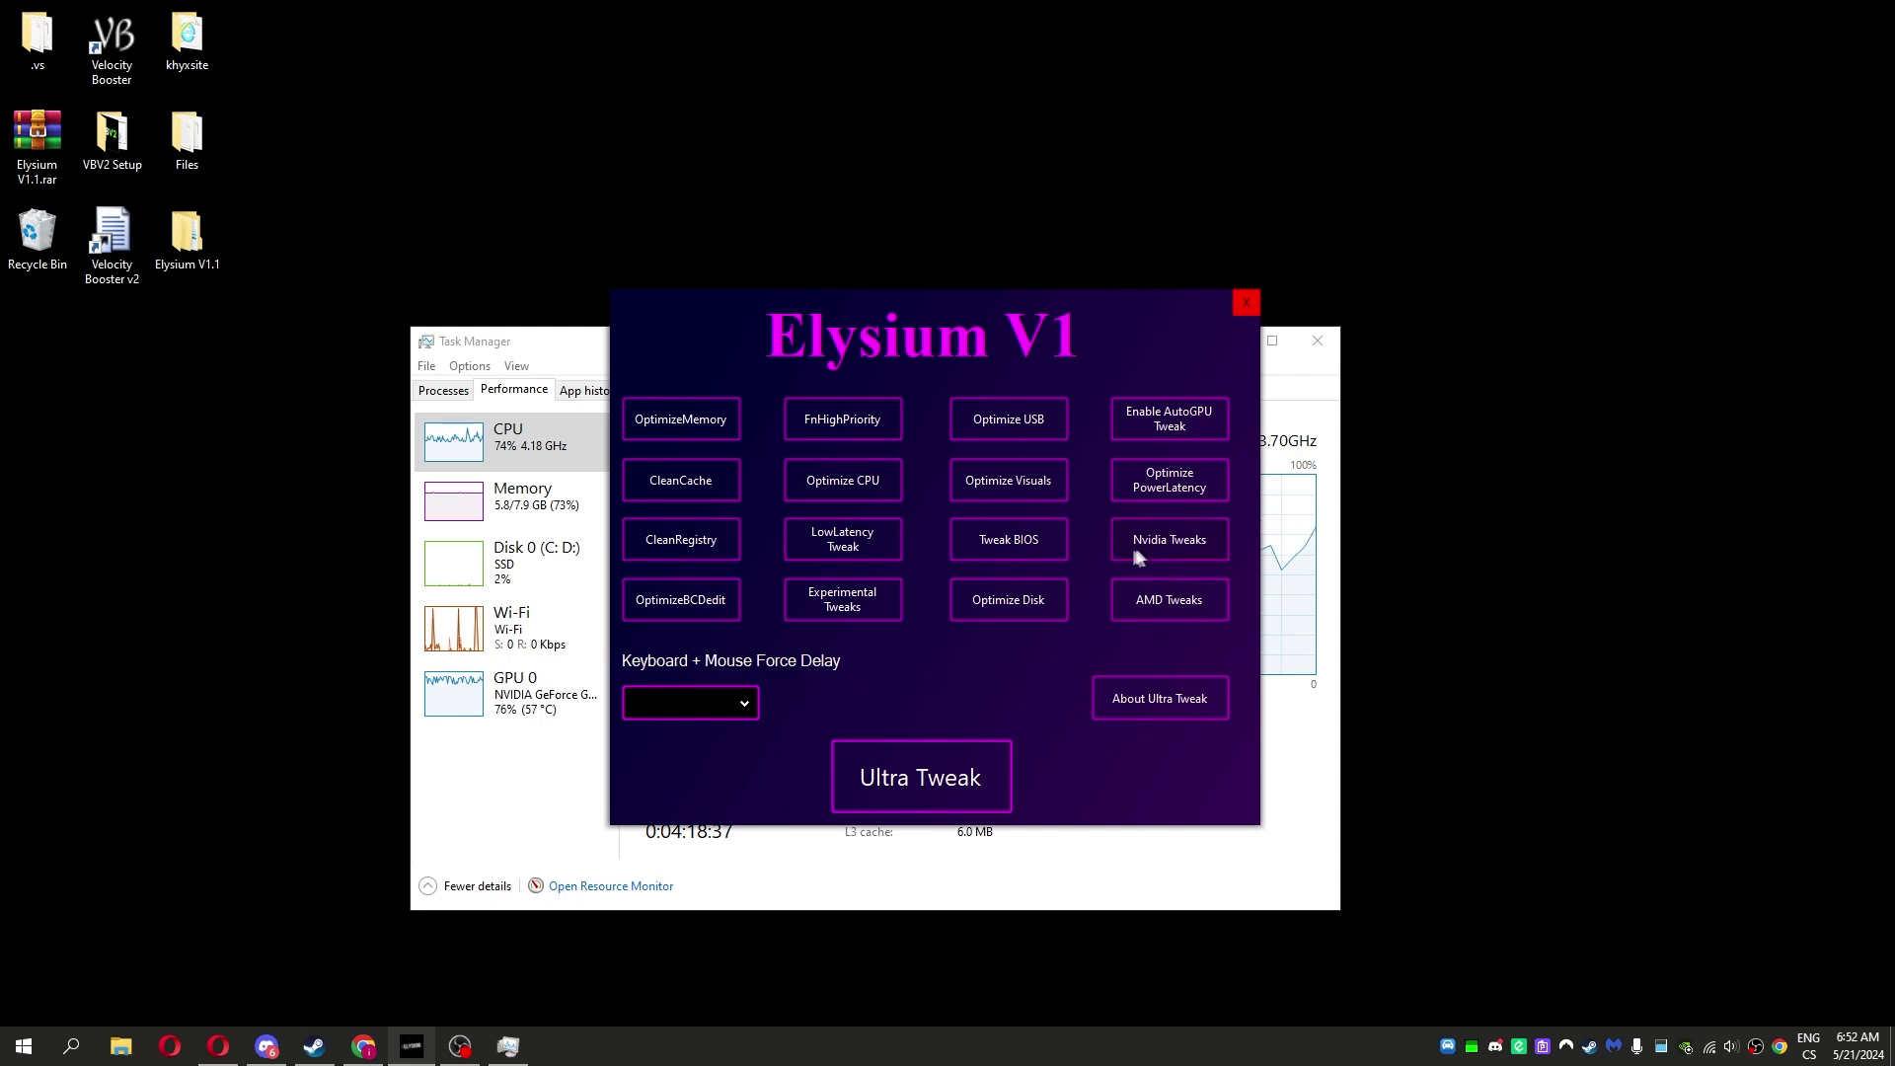
left_click(1169, 703)
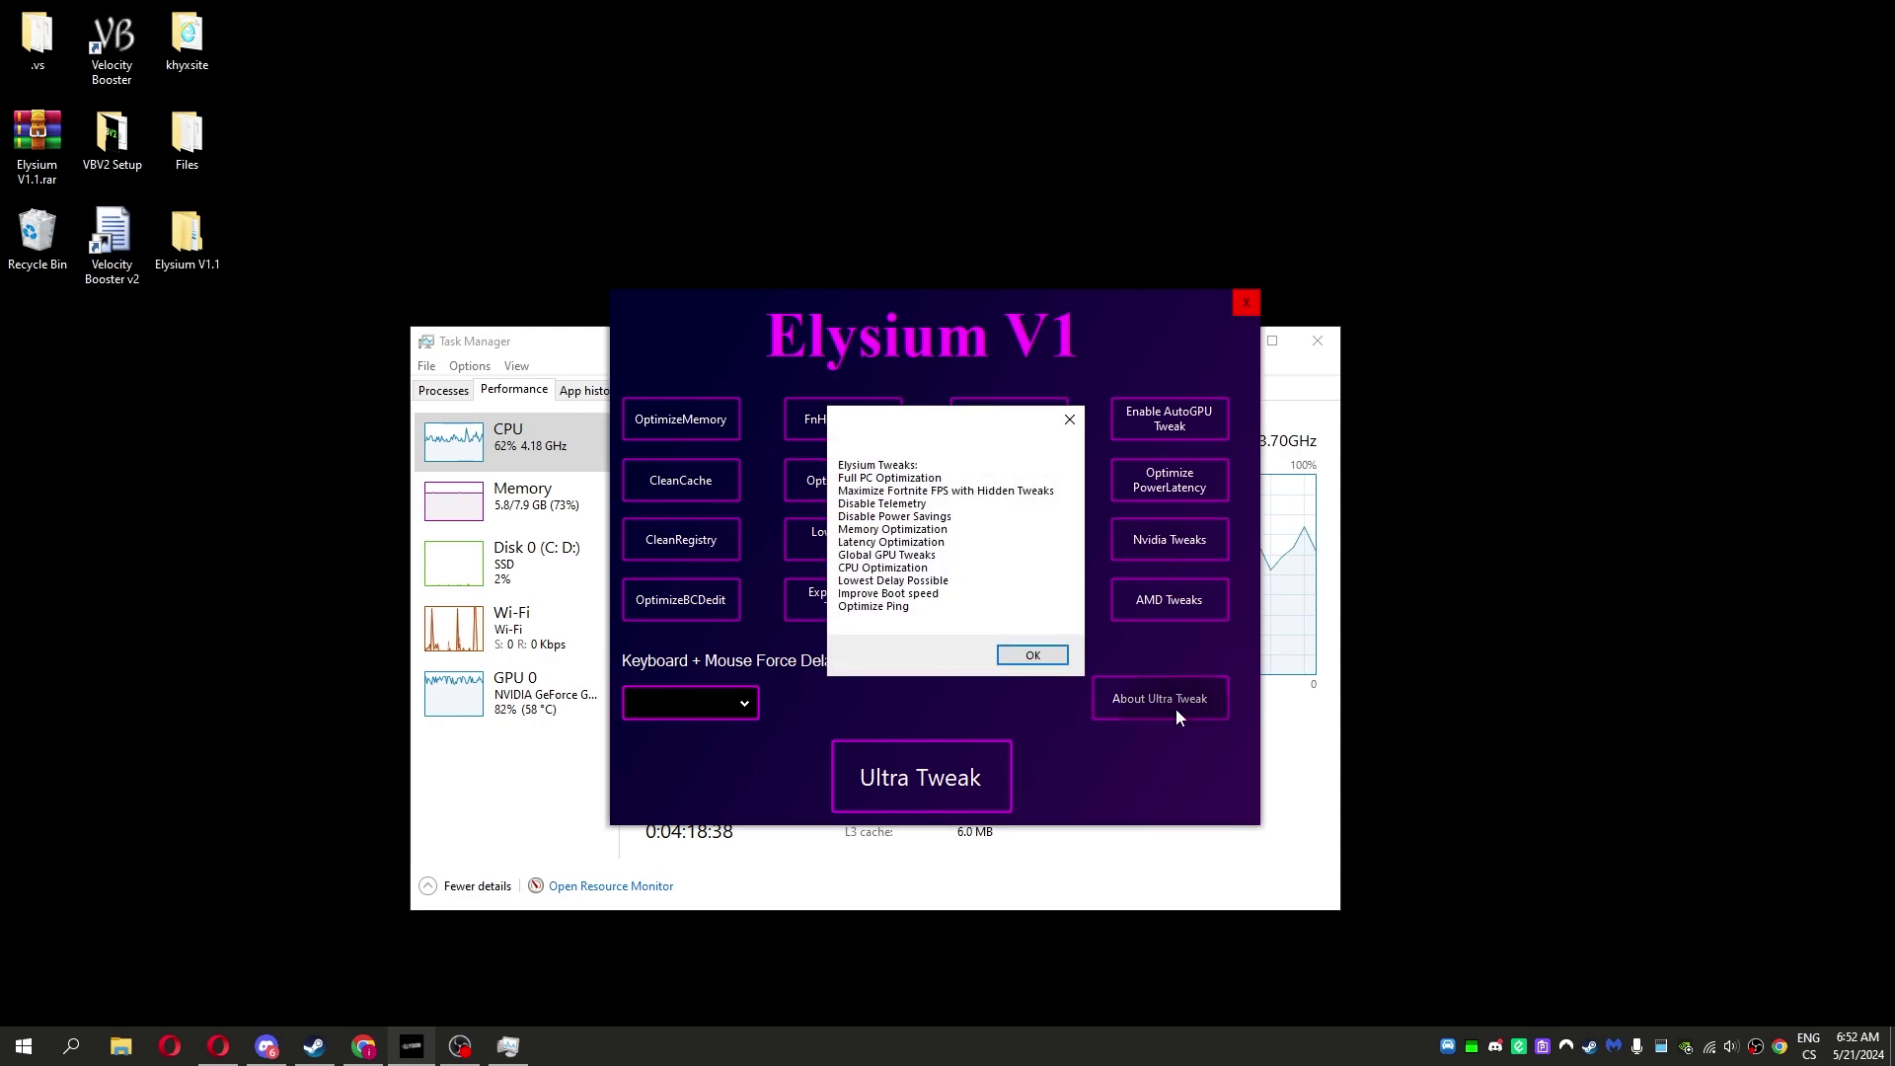
left_click(1032, 657)
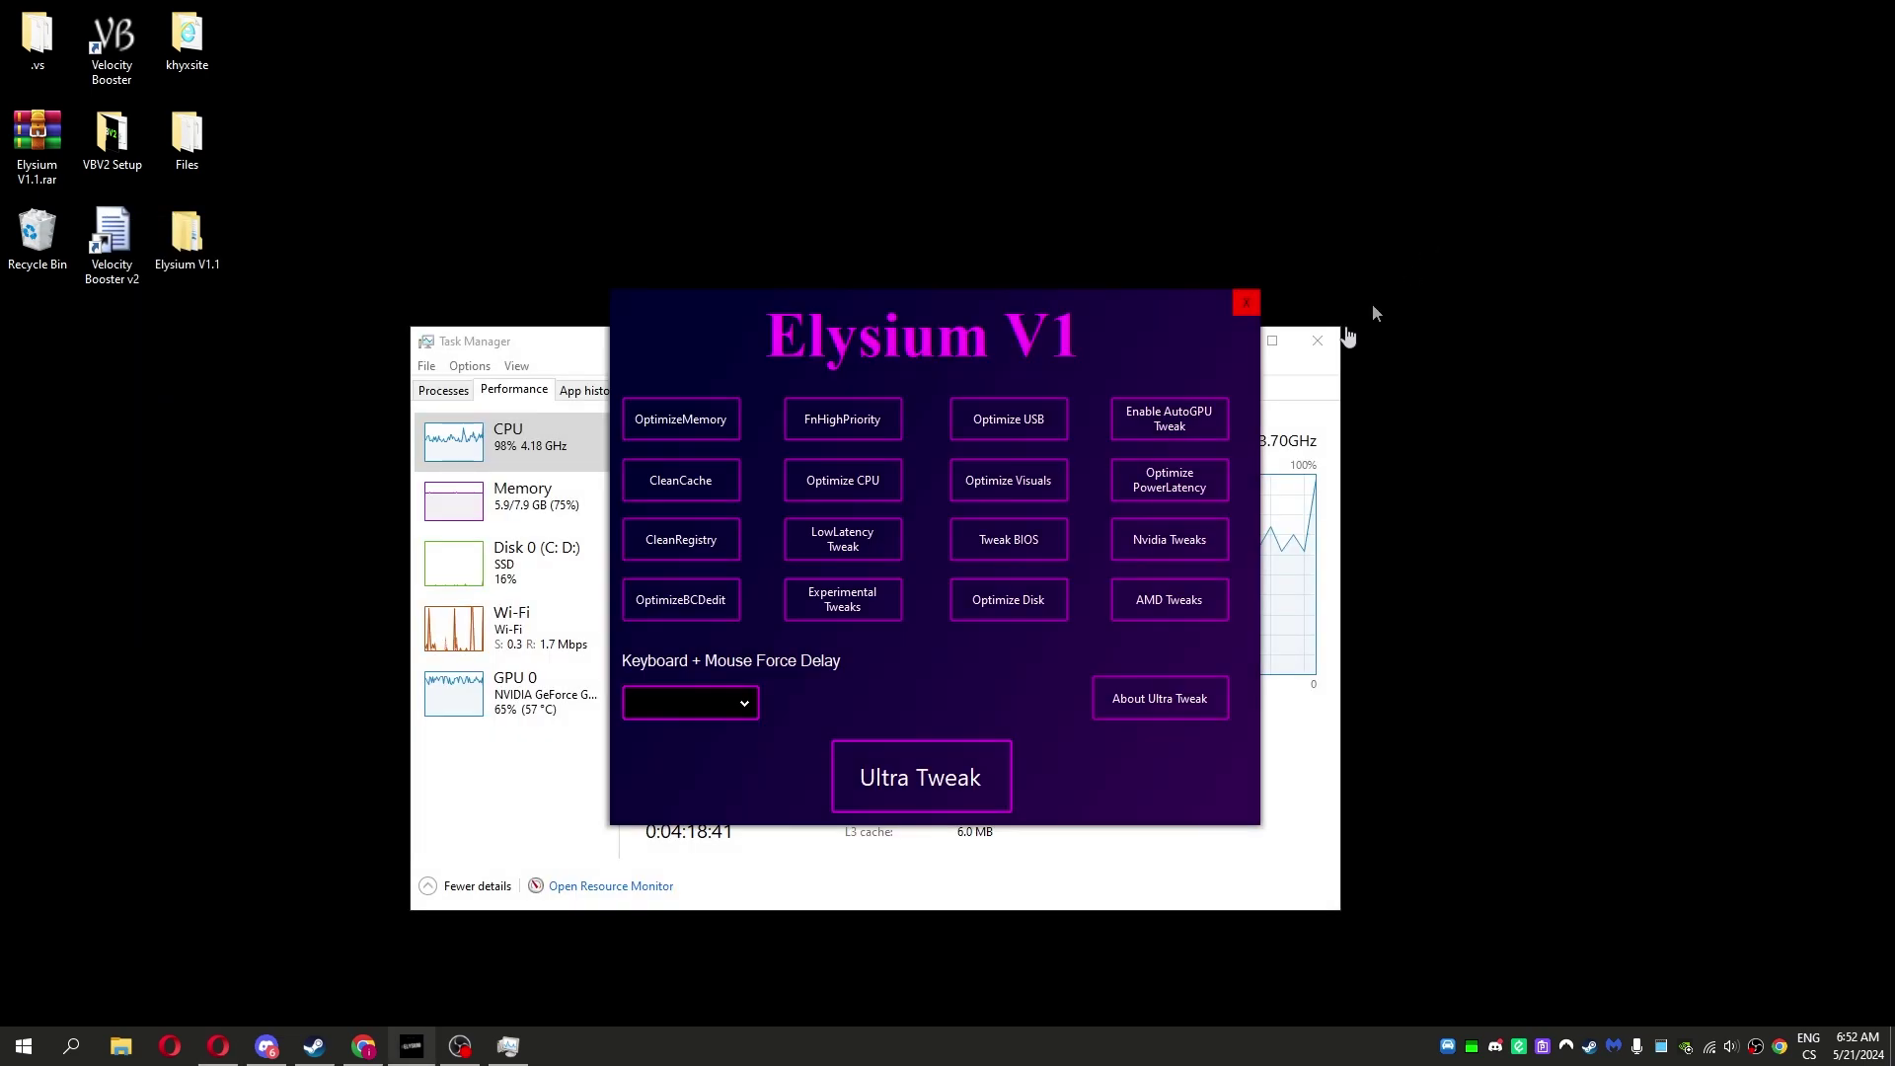
- Check the empty Force Delay (keyboard and mouse) choices in Elysium V1
left_click(740, 700)
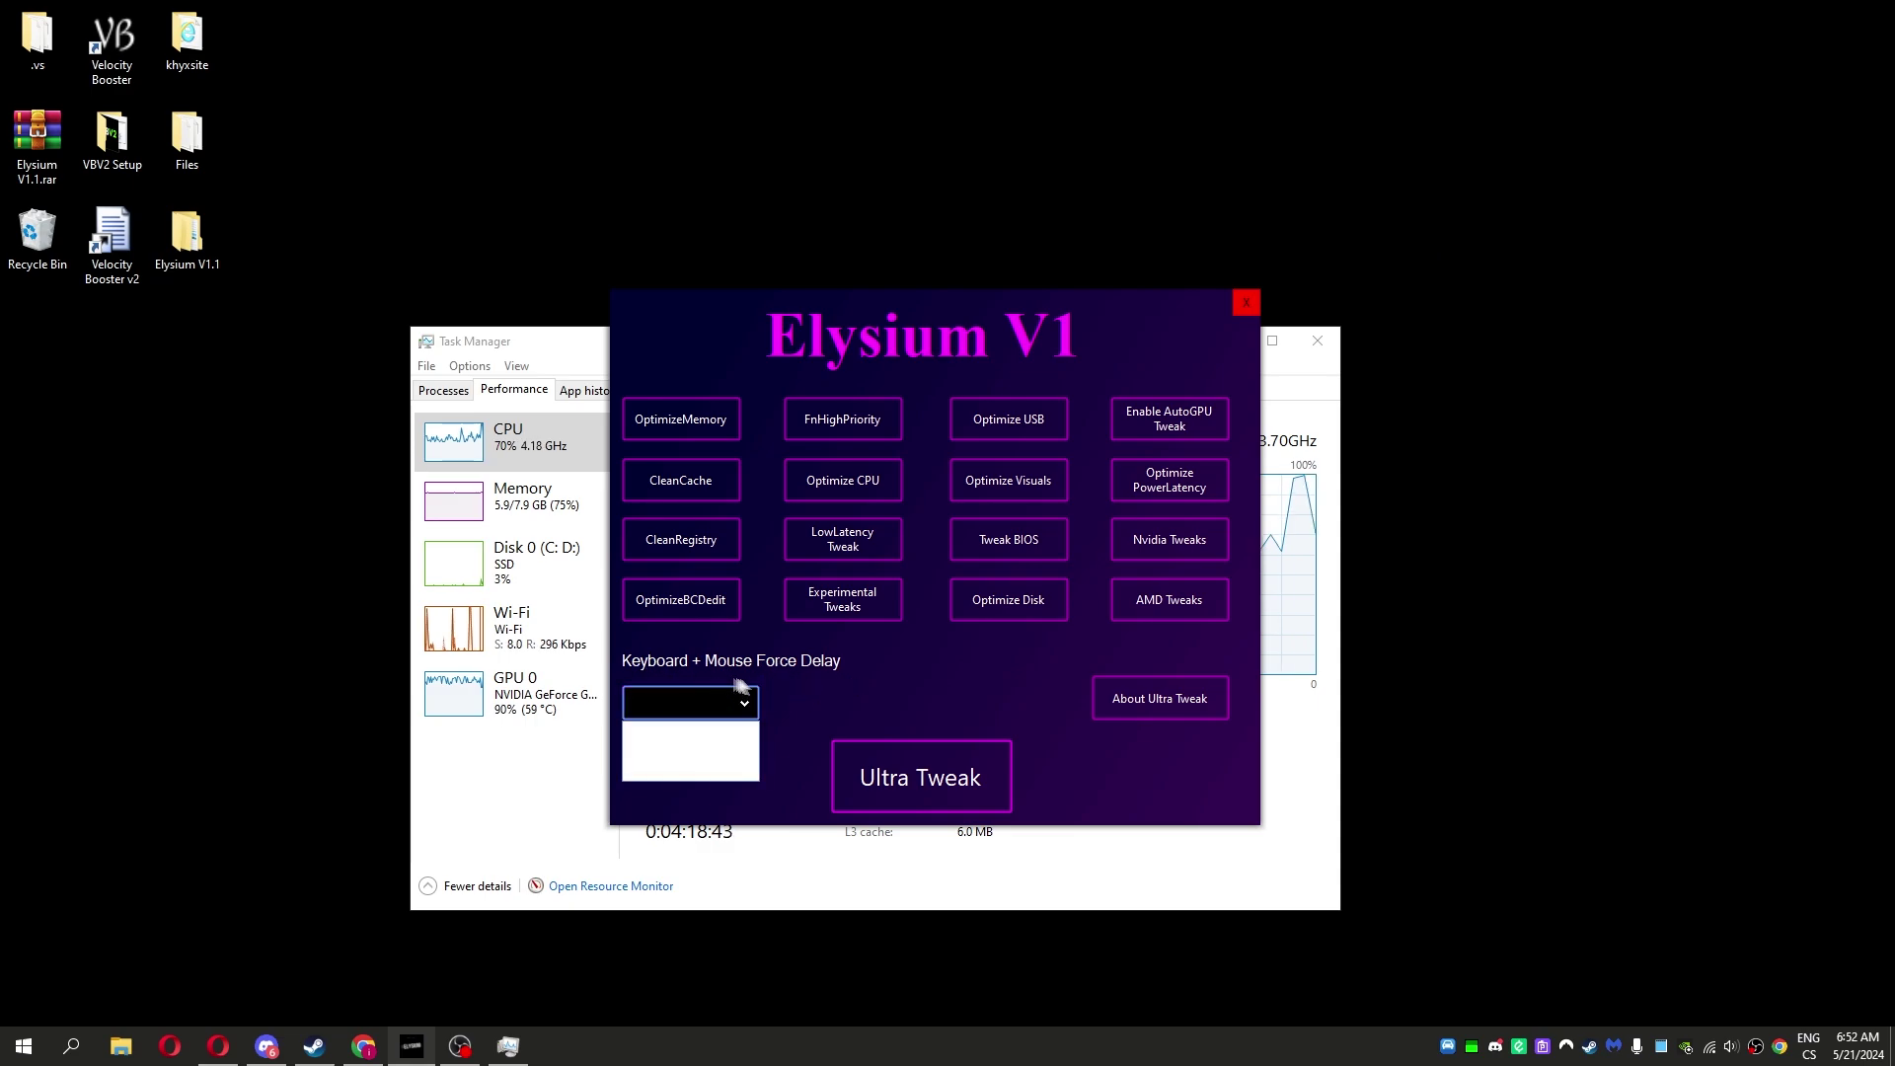
left_click(666, 759)
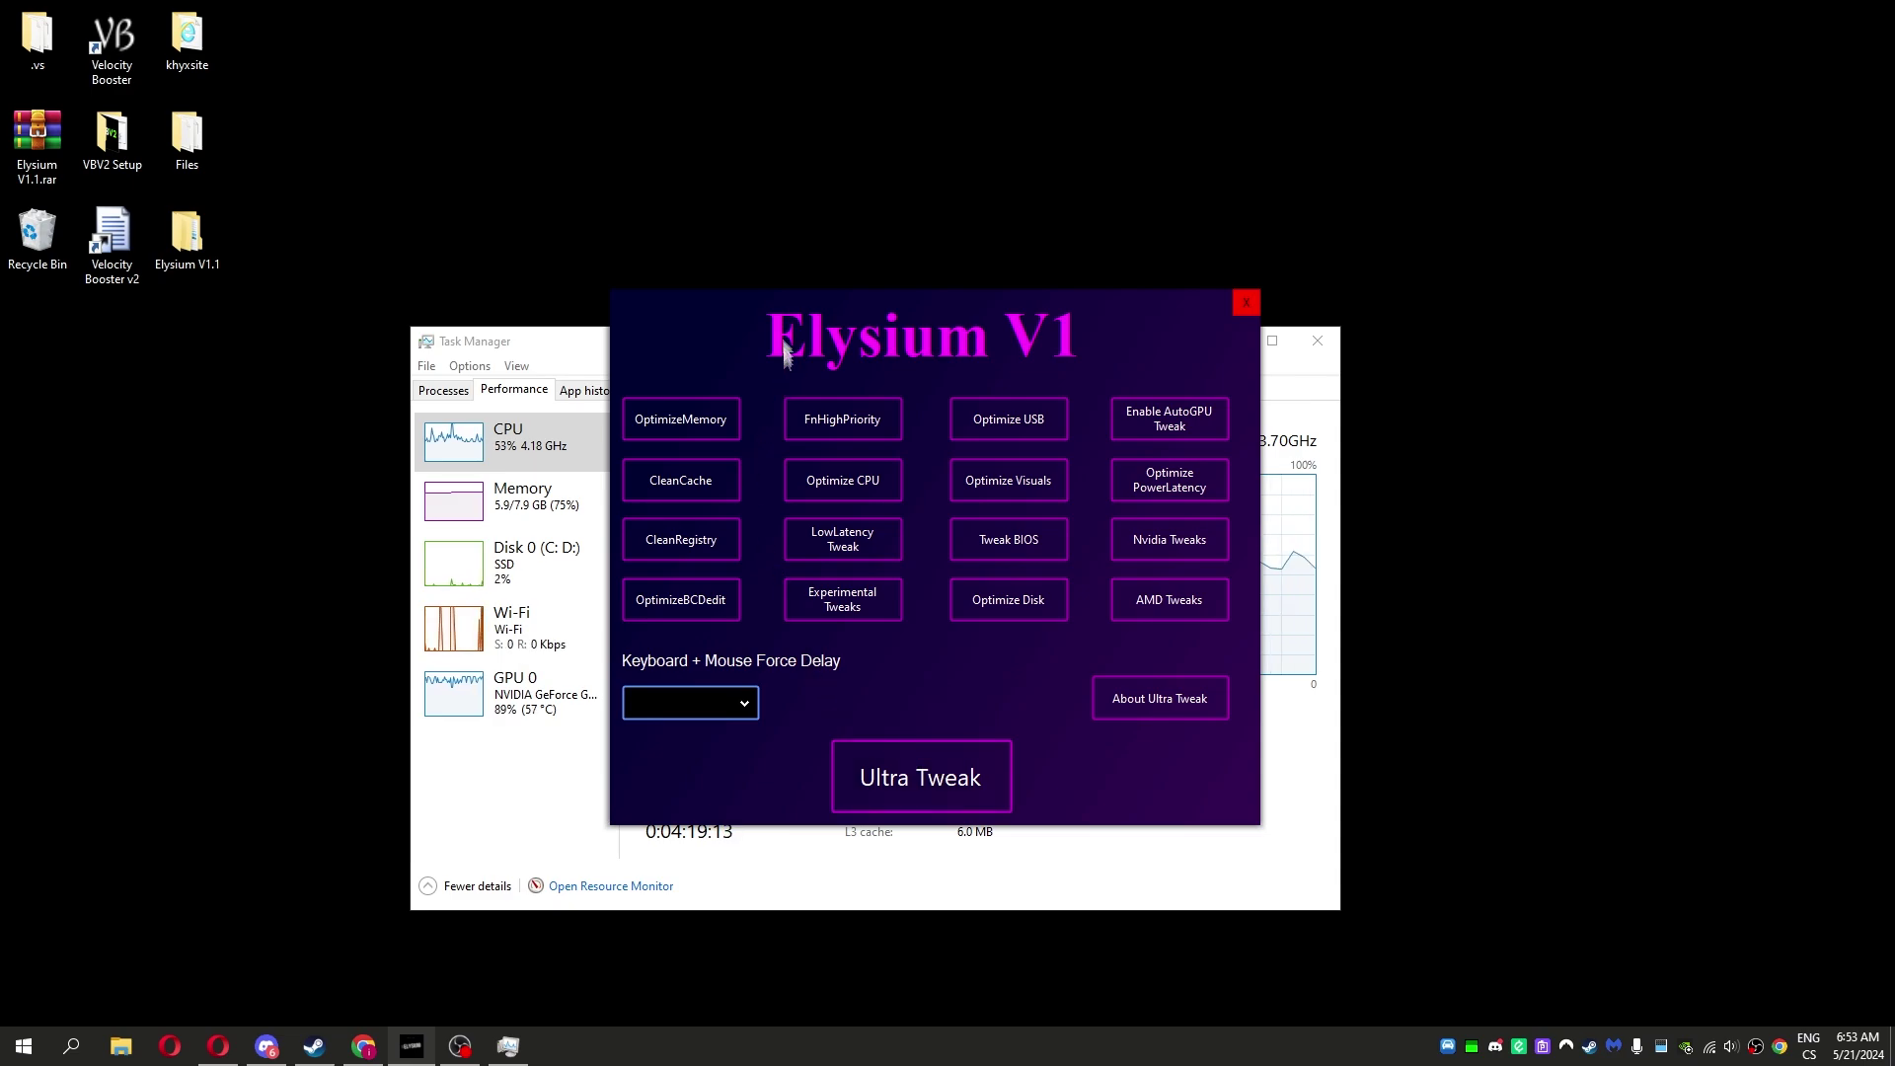
mouse_move(727, 361)
left_mouse_down()
mouse_move(703, 387)
mouse_move(703, 338)
left_mouse_up()
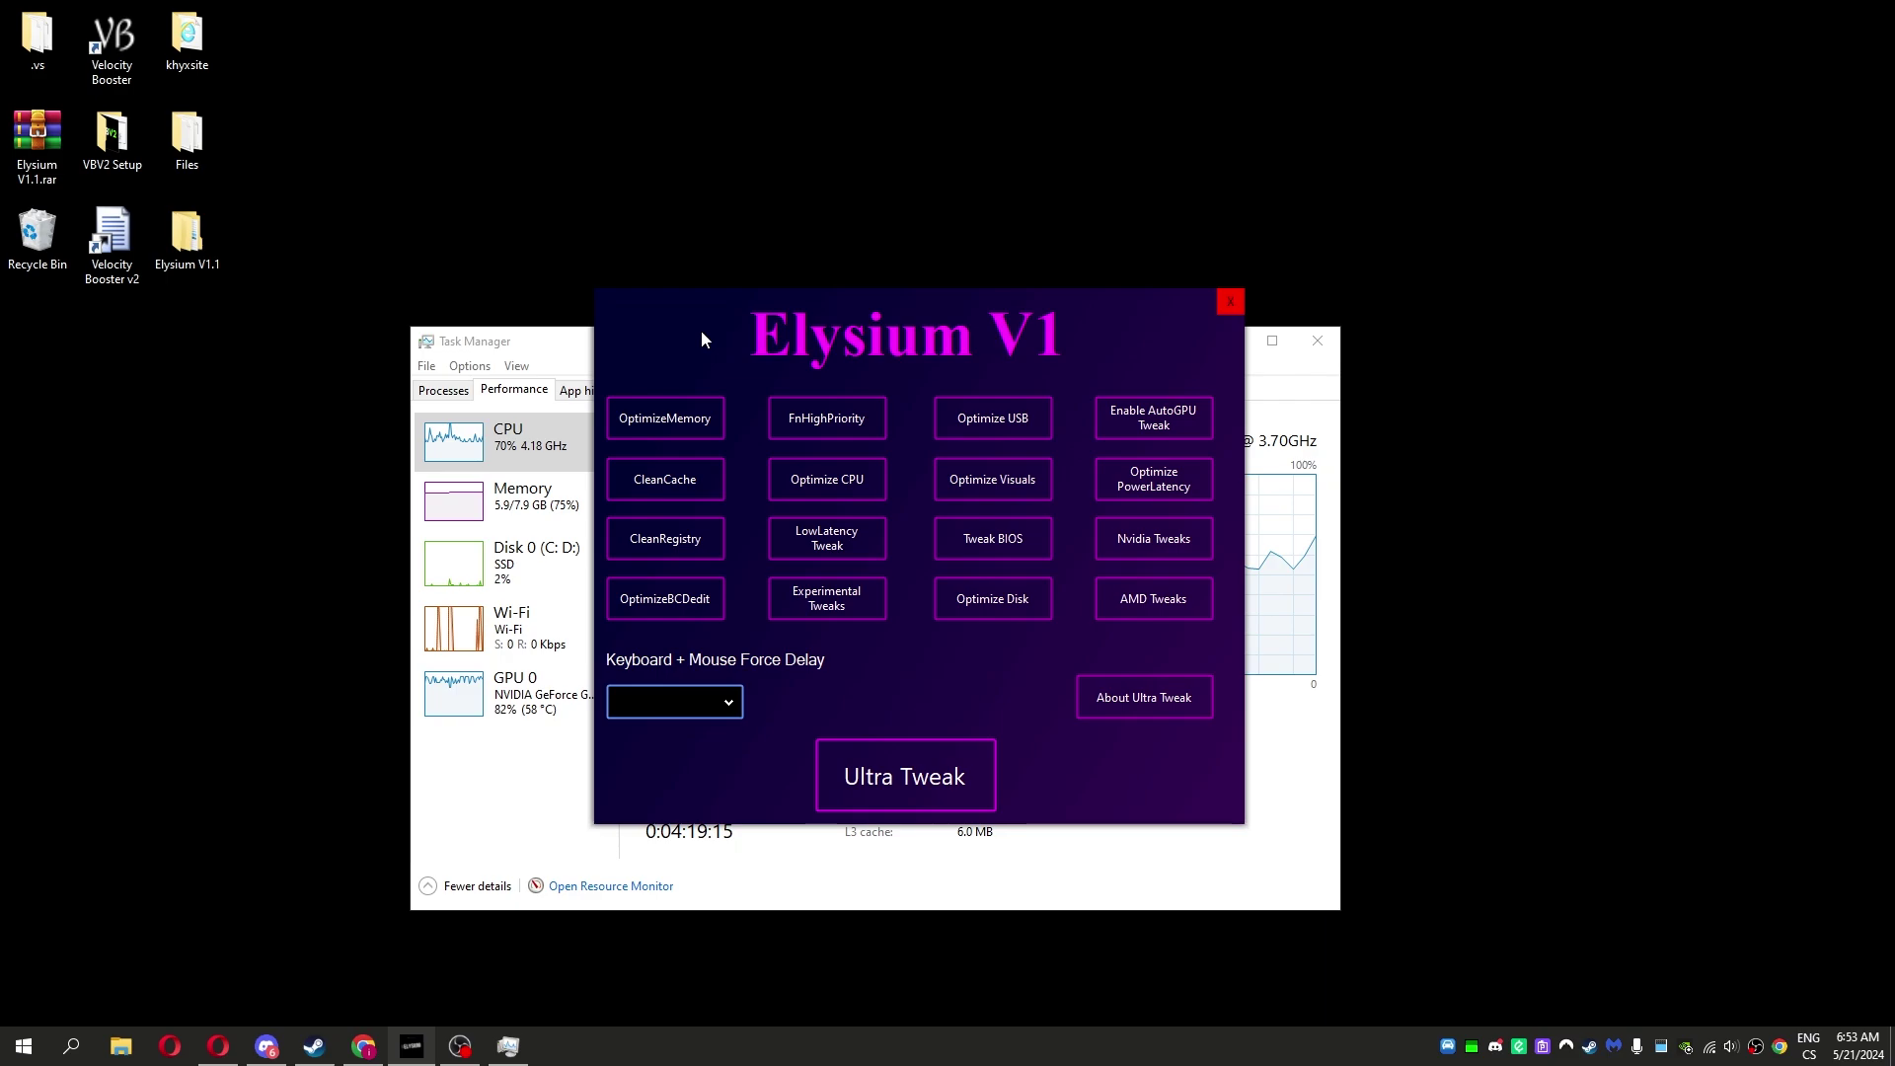